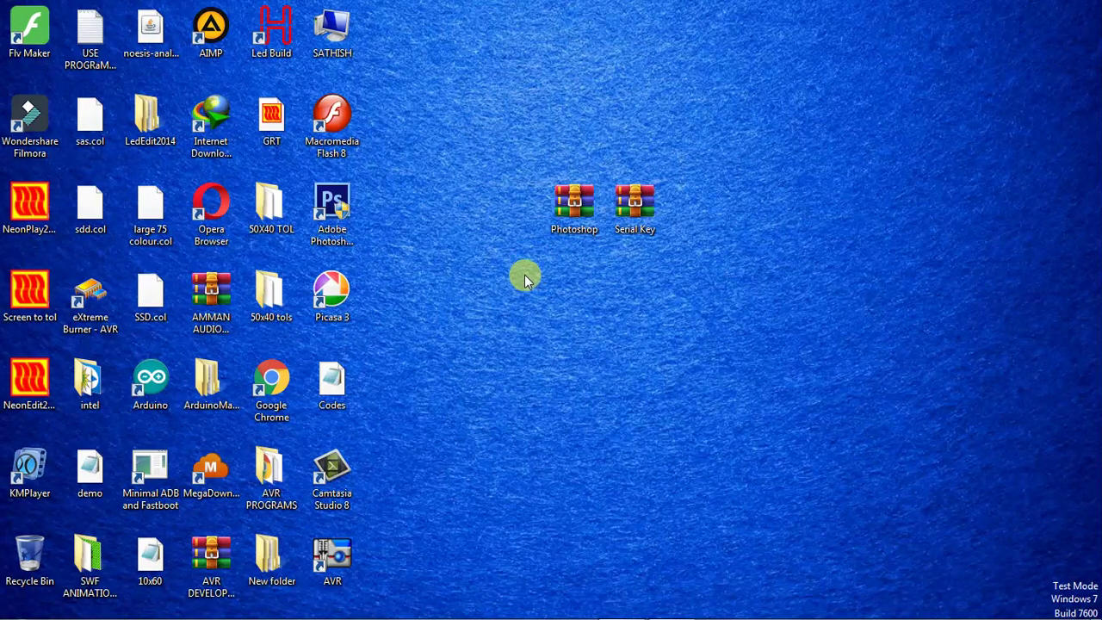
- Select the Photoshop and Serial Key archive icons, nudging the Serial Key icon into place
{"action": "left_click_drag", "start_coordinate": [485, 216], "coordinate": [901, 239]}
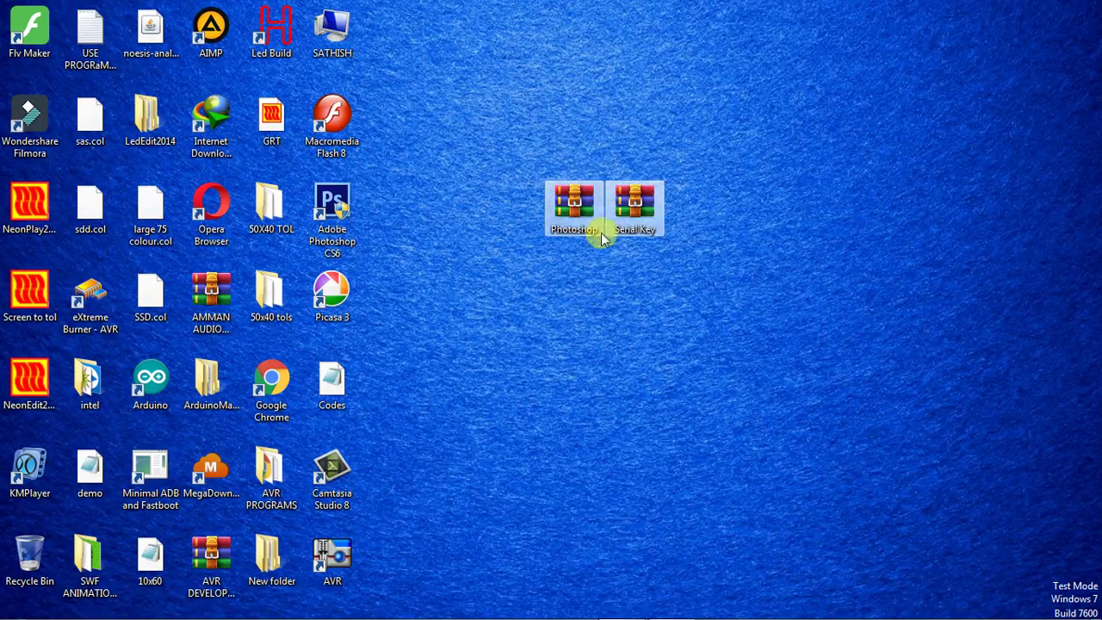
{"action": "left_click", "coordinate": [568, 220]}
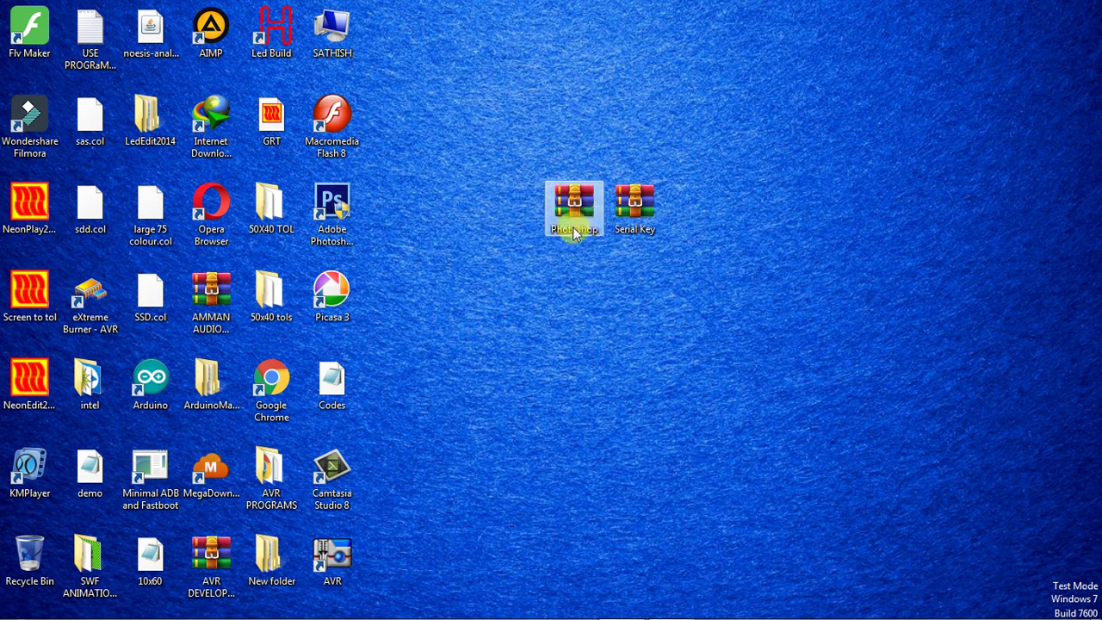
{"action": "left_click_drag", "start_coordinate": [504, 206], "coordinate": [908, 287]}
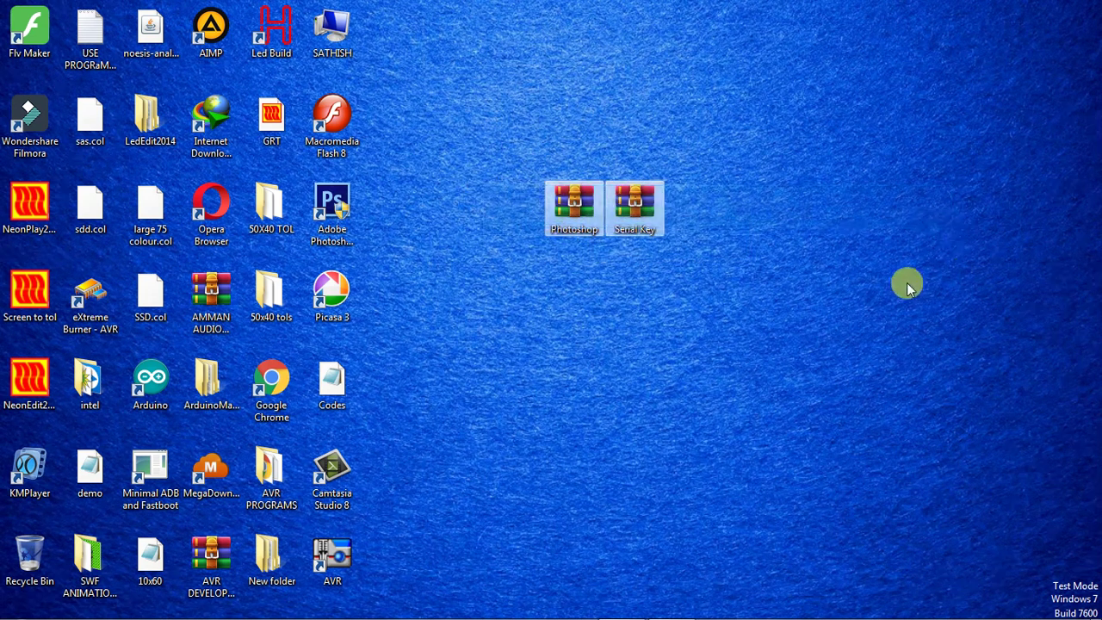
{"action": "left_click", "coordinate": [769, 260]}
{"action": "left_click_drag", "start_coordinate": [453, 198], "coordinate": [909, 298]}
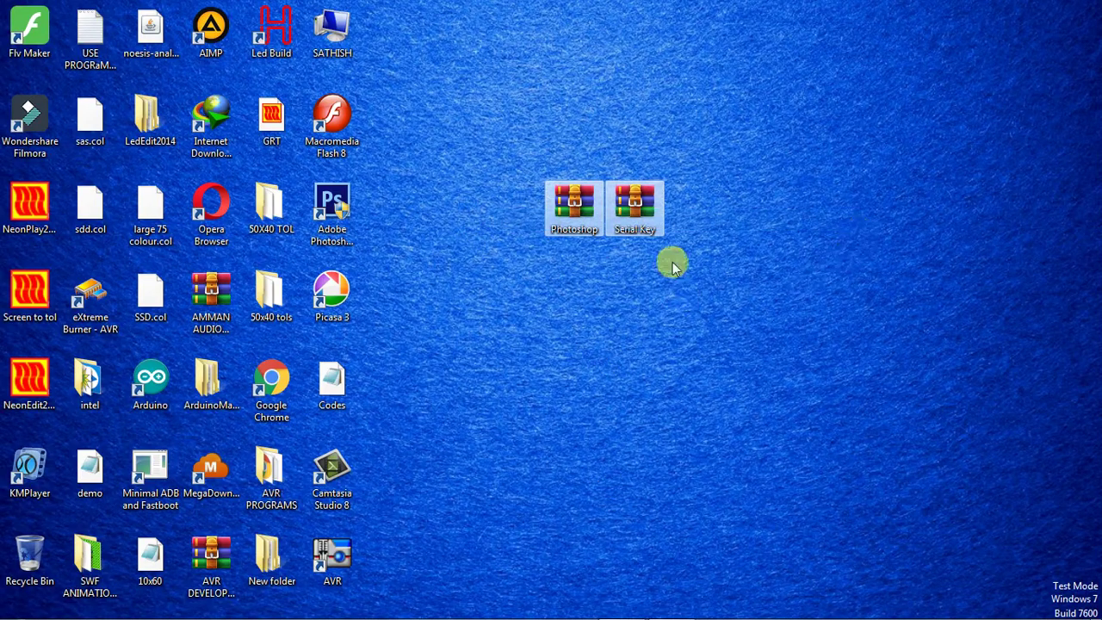
{"action": "left_click", "coordinate": [638, 229]}
{"action": "mouse_move", "coordinate": [658, 288]}
{"action": "left_mouse_down"}
{"action": "mouse_move", "coordinate": [654, 297]}
{"action": "mouse_move", "coordinate": [659, 202]}
{"action": "left_mouse_up"}
{"action": "left_click", "coordinate": [564, 229], "text": "ctrl"}
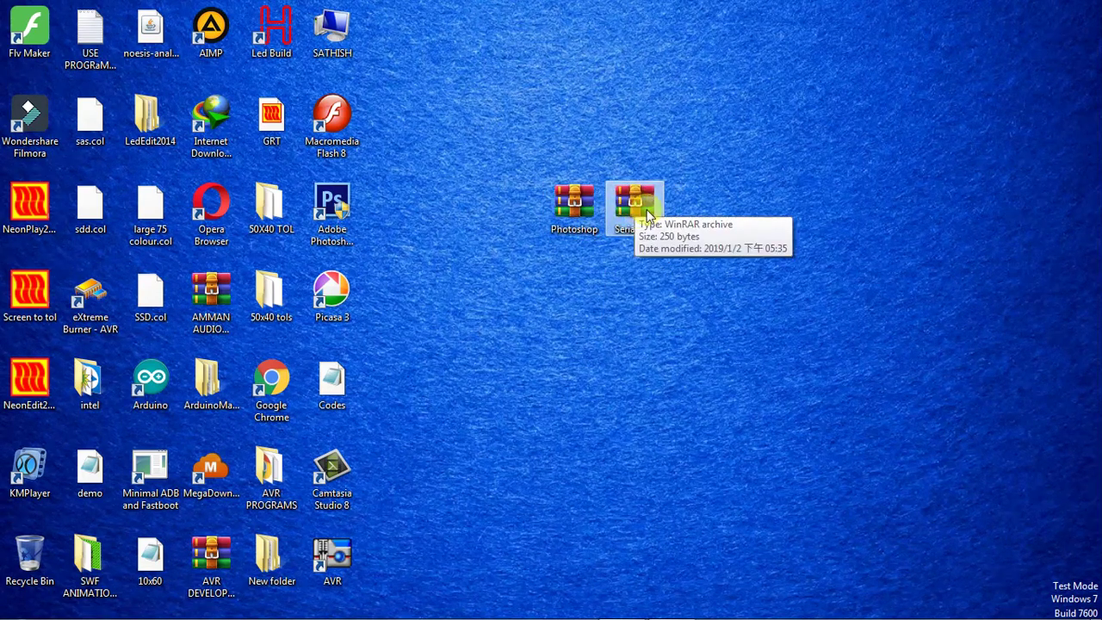
- Move both archives beside AVR, shift the Photoshop CS6 shortcut mid-desktop, and bring up Photoshop
{"action": "mouse_move", "coordinate": [492, 201]}
{"action": "left_mouse_down"}
{"action": "mouse_move", "coordinate": [676, 230]}
{"action": "mouse_move", "coordinate": [446, 558]}
{"action": "left_mouse_up"}
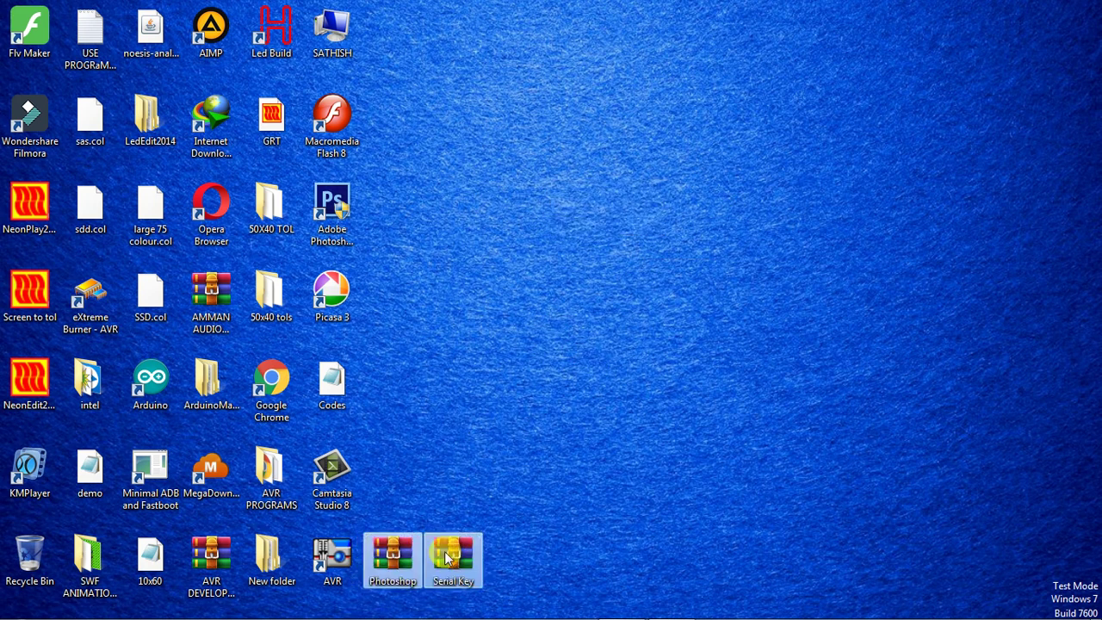
{"action": "left_click_drag", "start_coordinate": [334, 211], "coordinate": [652, 225]}
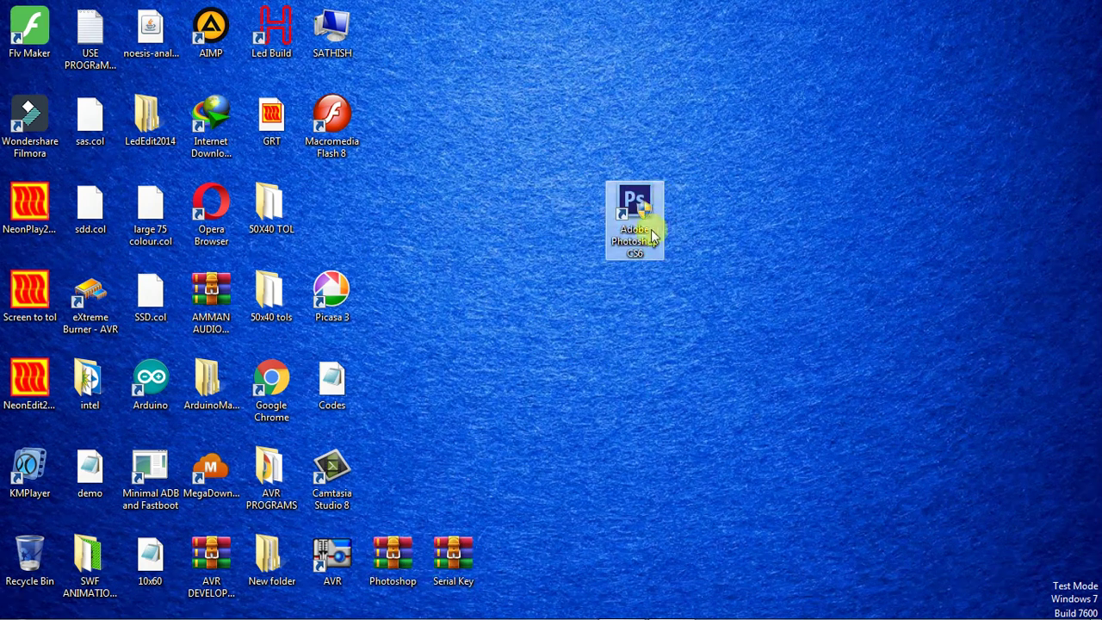
{"action": "left_click", "coordinate": [622, 607]}
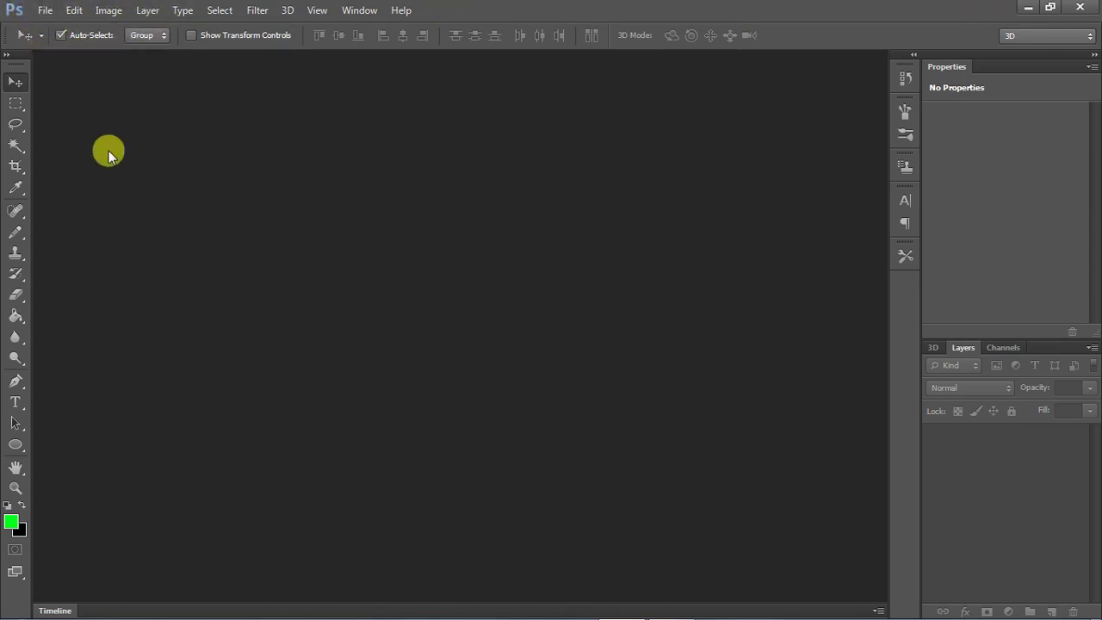
- Start a new document named IMAGE ROTATE with width and height of 300 pixels
{"action": "left_click", "coordinate": [47, 13]}
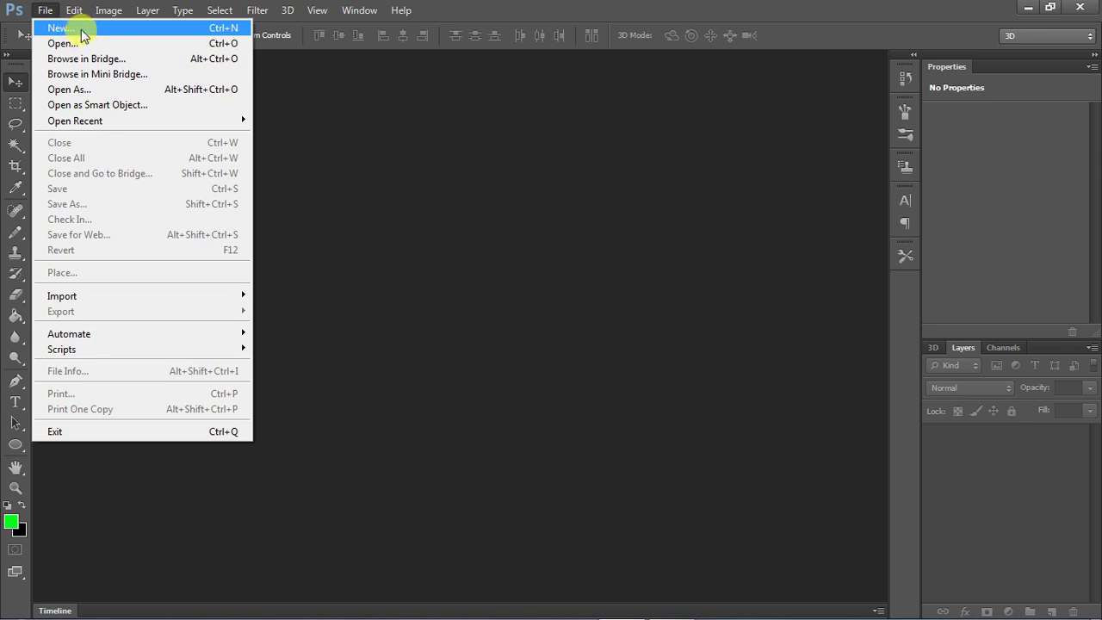
{"action": "left_click", "coordinate": [82, 31]}
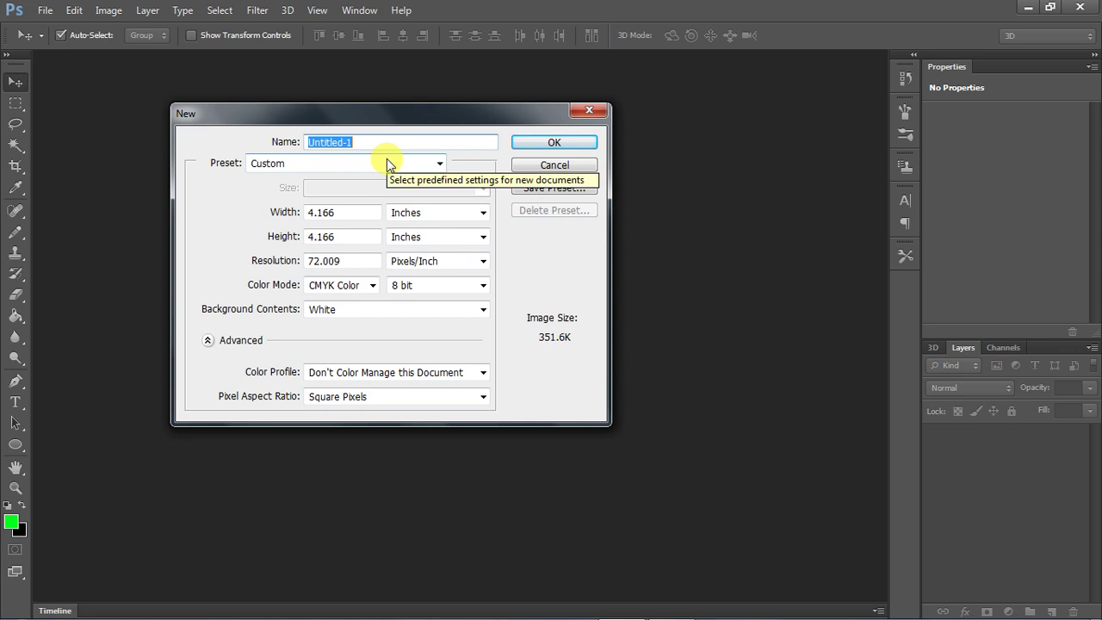
{"action": "type", "text": "IMAGE ROTATE"}
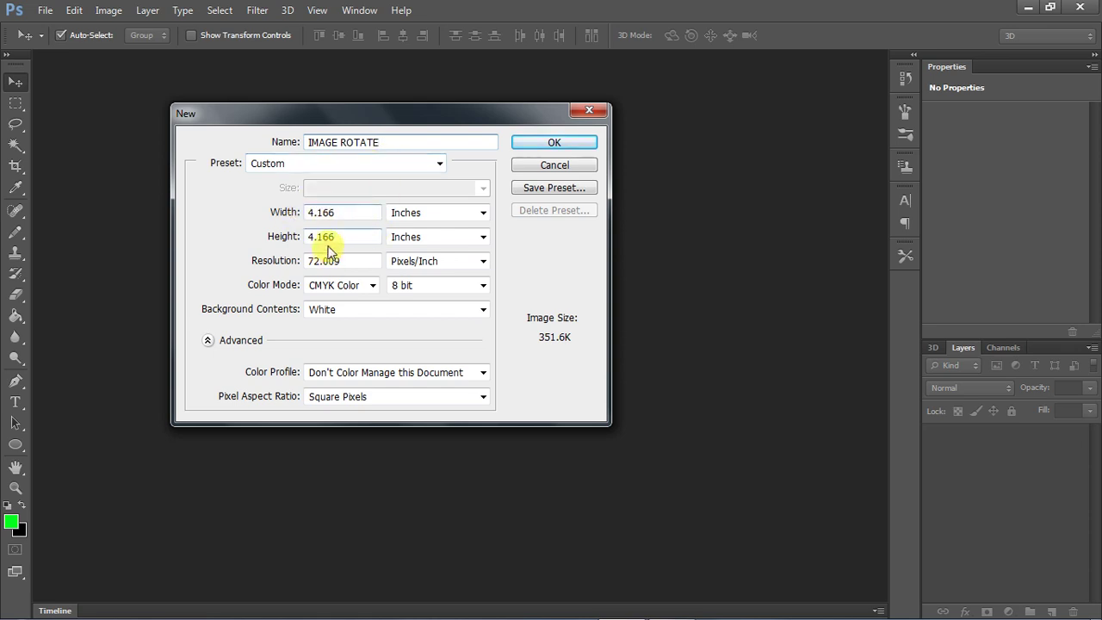
{"action": "left_click", "coordinate": [442, 221]}
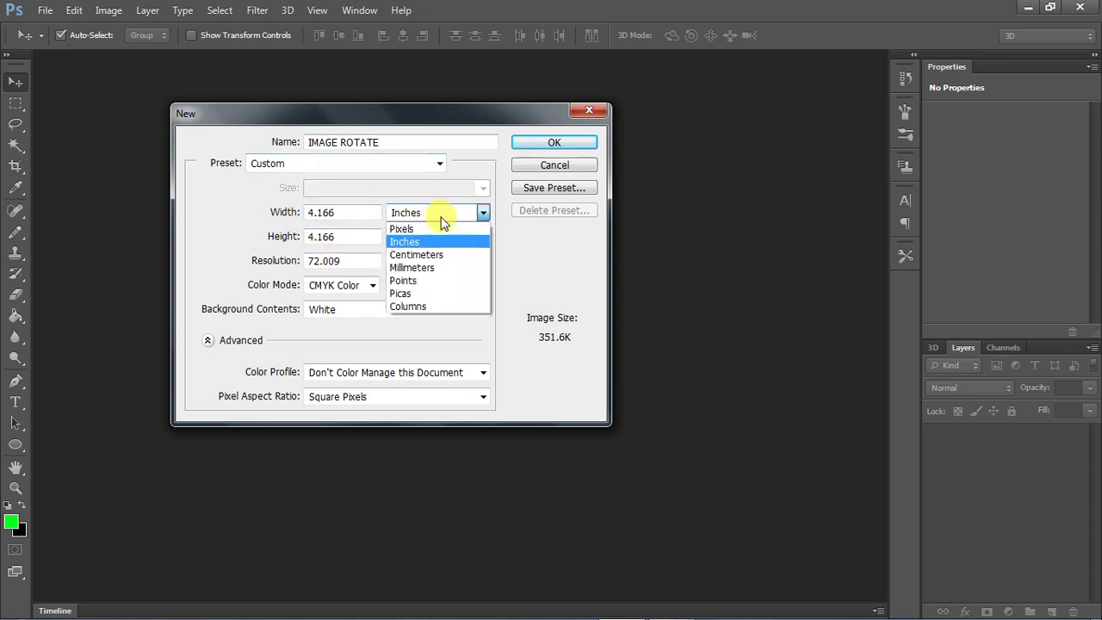
{"action": "left_click", "coordinate": [437, 229]}
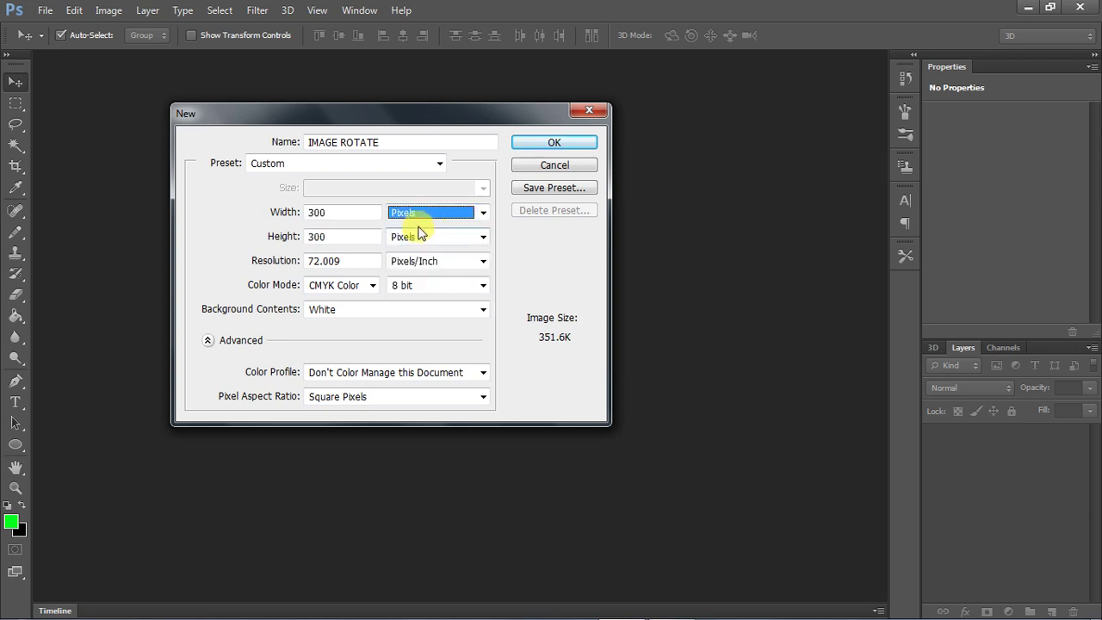
{"action": "double_click", "coordinate": [341, 213]}
{"action": "key", "text": "Tab"}
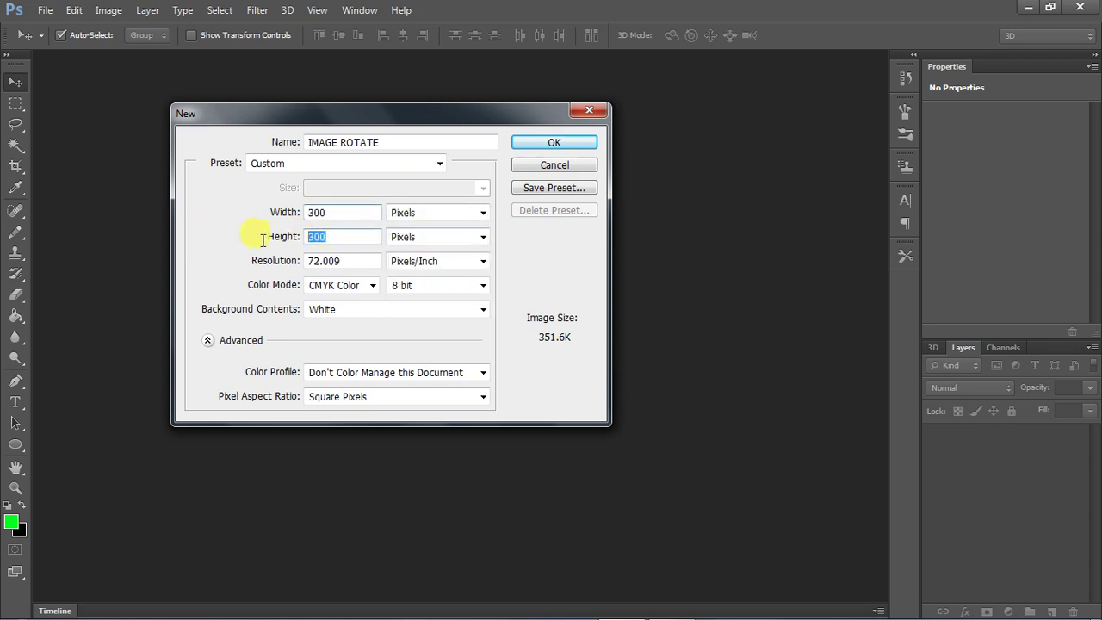
{"action": "left_click", "coordinate": [284, 212]}
{"action": "left_click", "coordinate": [286, 241]}
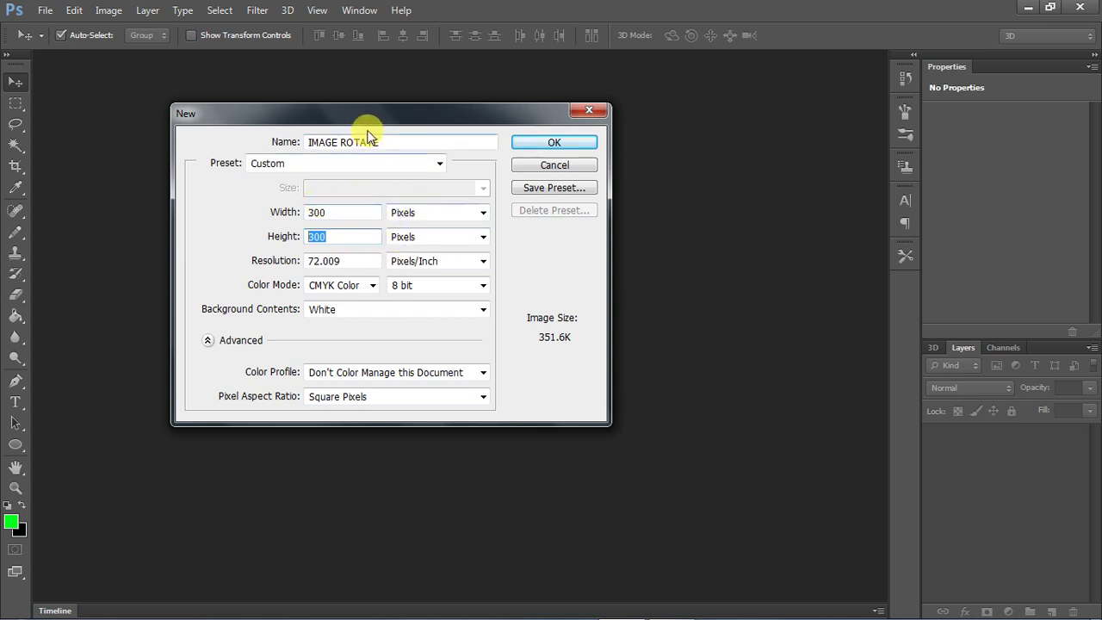
{"action": "left_click_drag", "start_coordinate": [386, 112], "coordinate": [403, 75]}
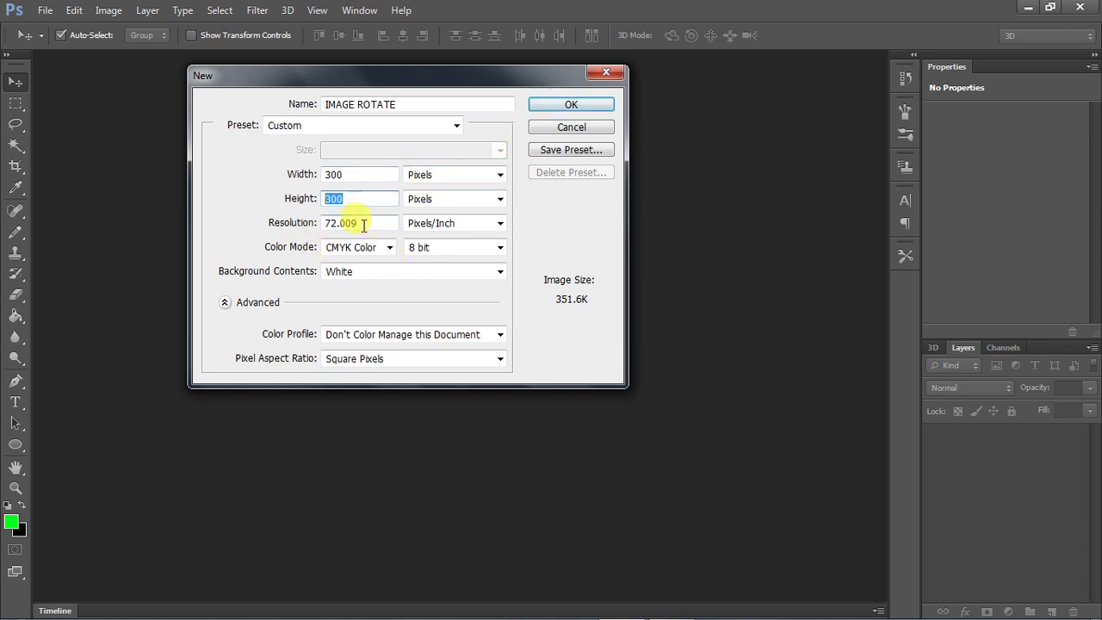
- Set RGB Color mode and a Transparent background, then create the document
{"action": "left_click", "coordinate": [390, 248]}
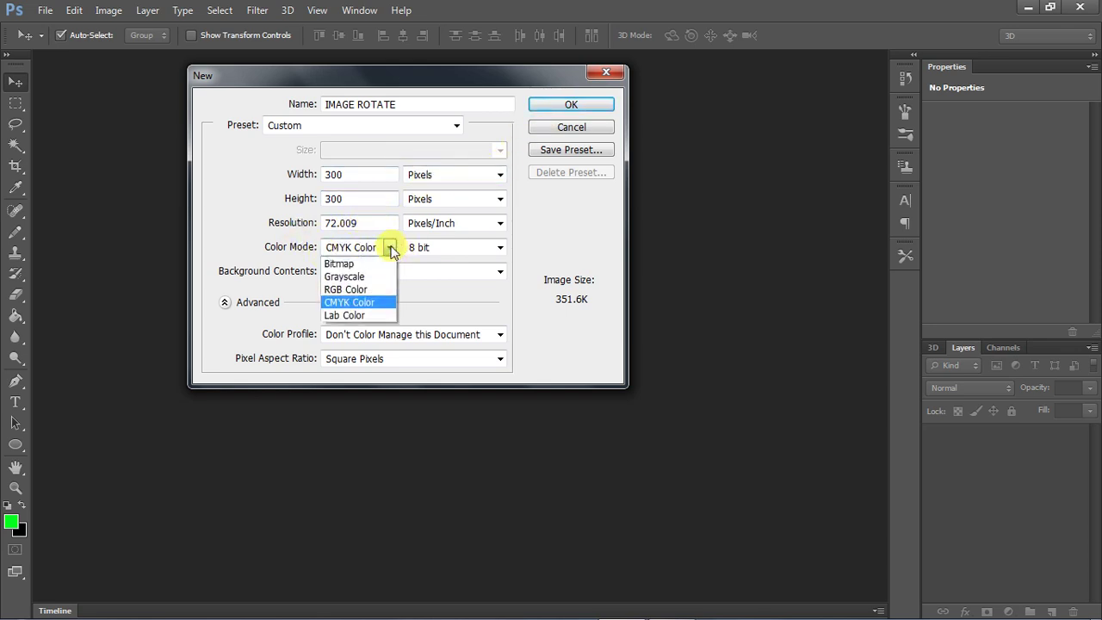
{"action": "left_click", "coordinate": [369, 291]}
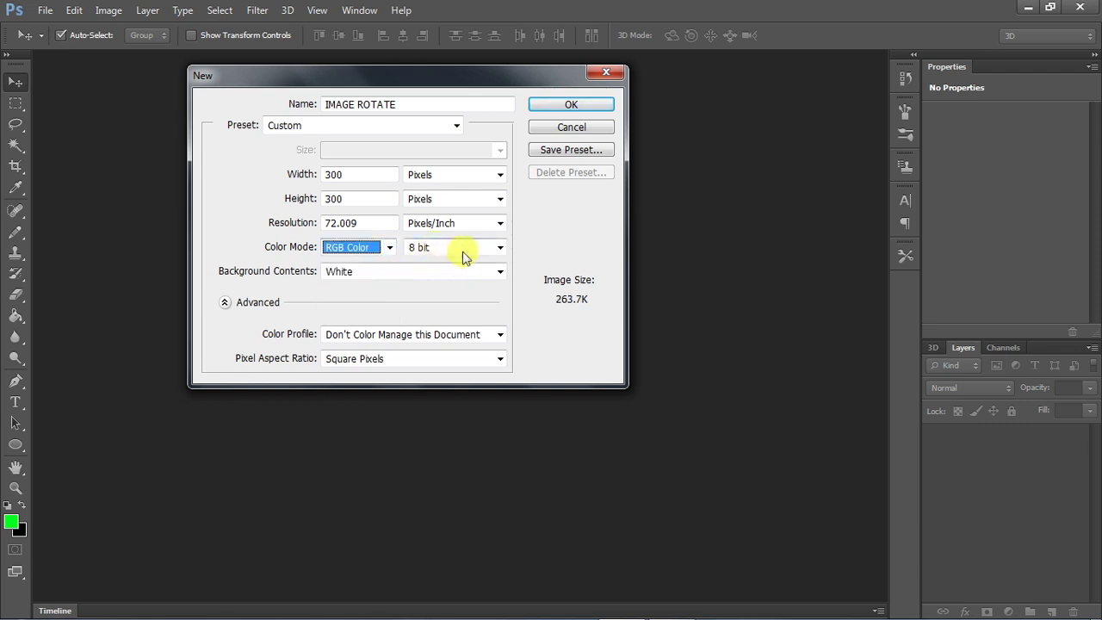
{"action": "left_click", "coordinate": [356, 276]}
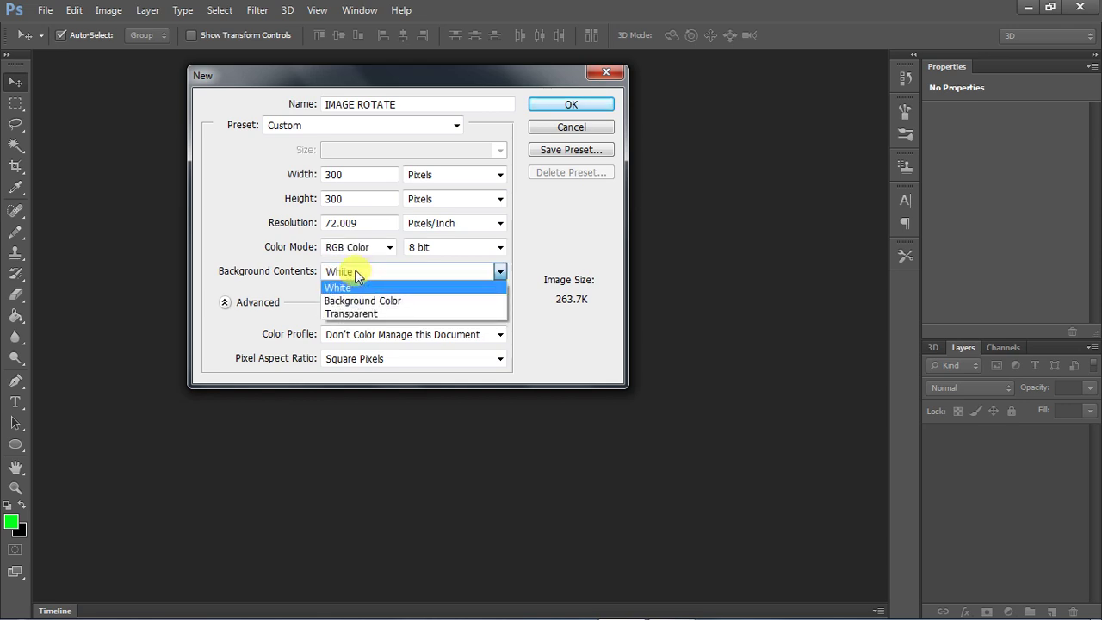
{"action": "left_click", "coordinate": [362, 315]}
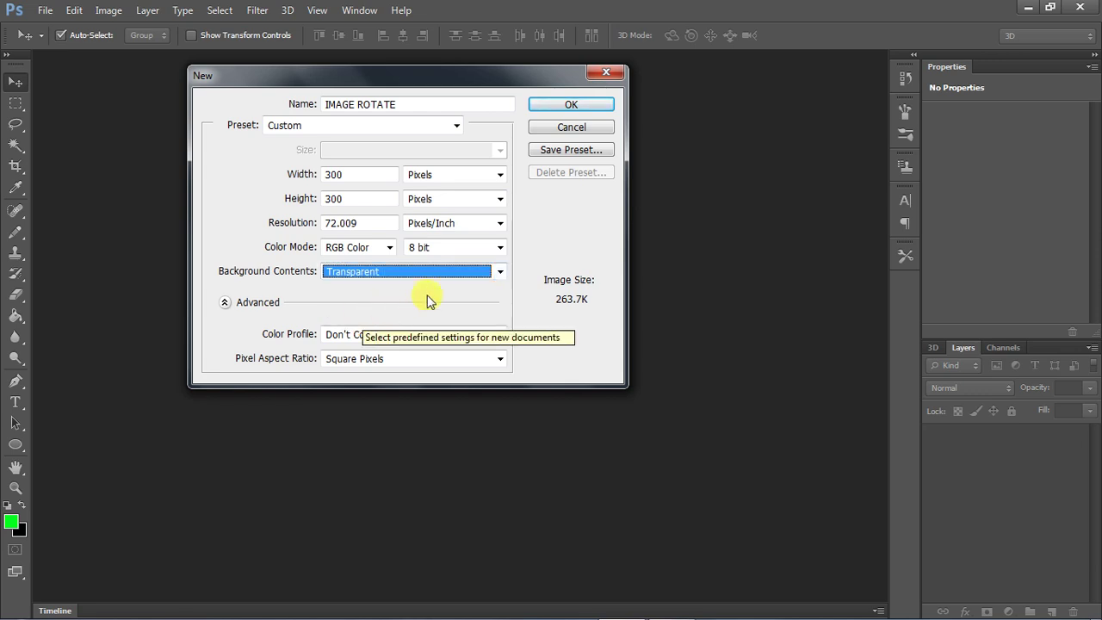
{"action": "left_click", "coordinate": [570, 109]}
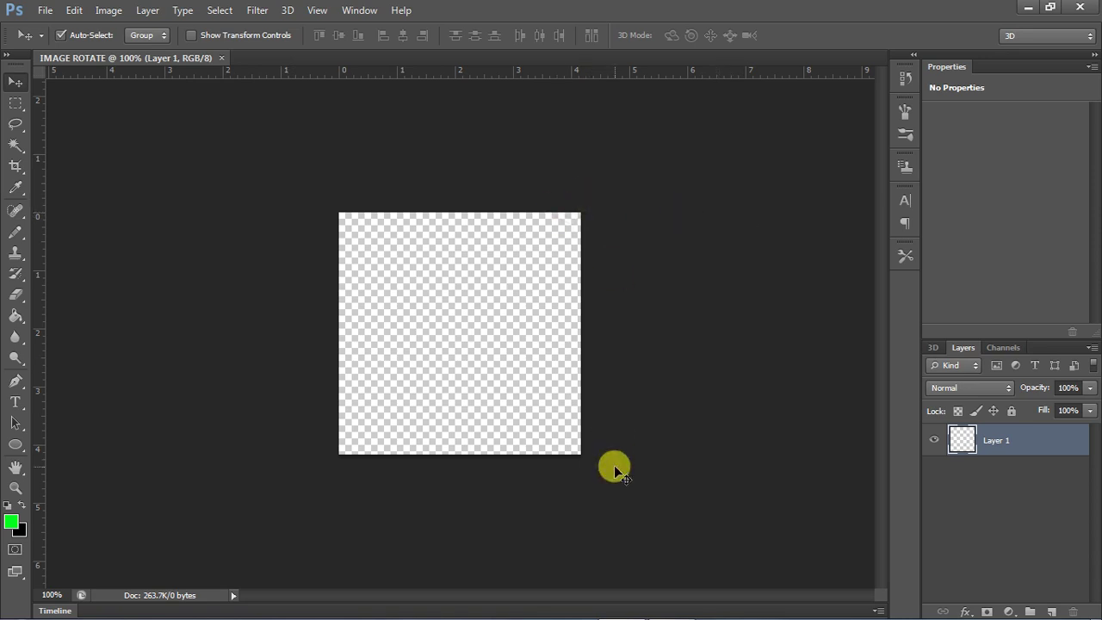
- Zoom the canvas view to 200%, briefly zooming back out to 100%
{"action": "left_click", "coordinate": [16, 489]}
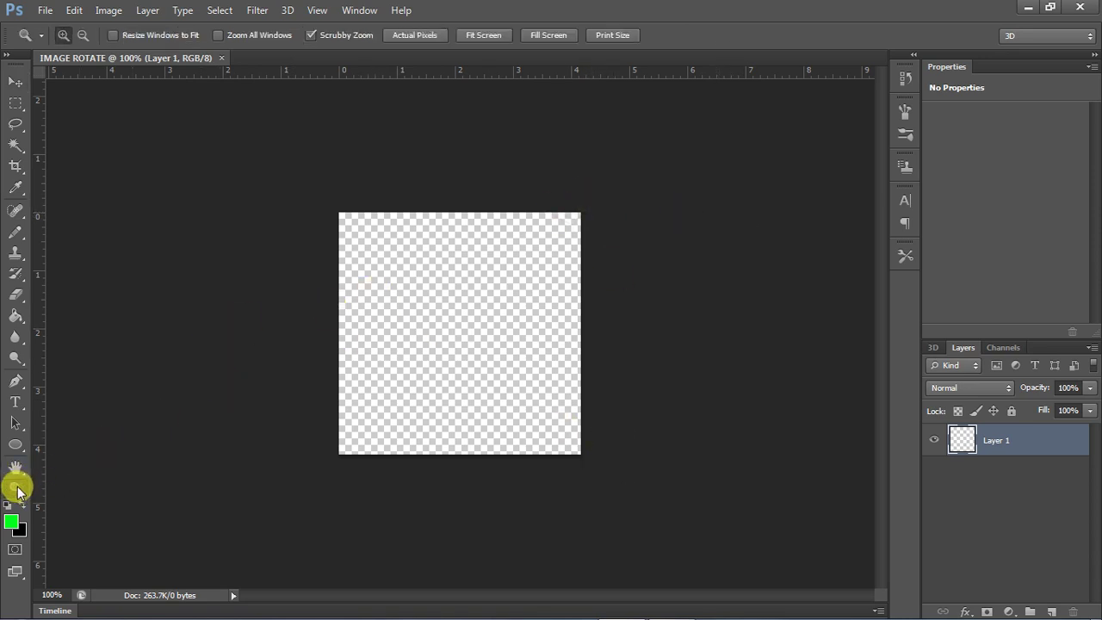
{"action": "left_click", "coordinate": [376, 295]}
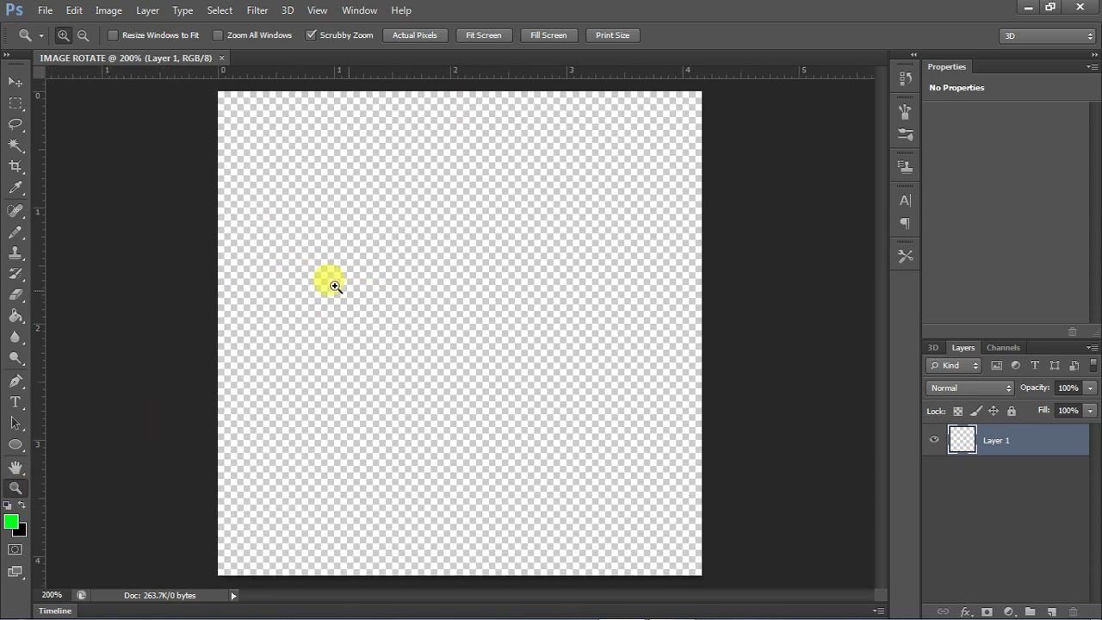
{"action": "left_click", "coordinate": [84, 35]}
{"action": "left_click", "coordinate": [254, 195]}
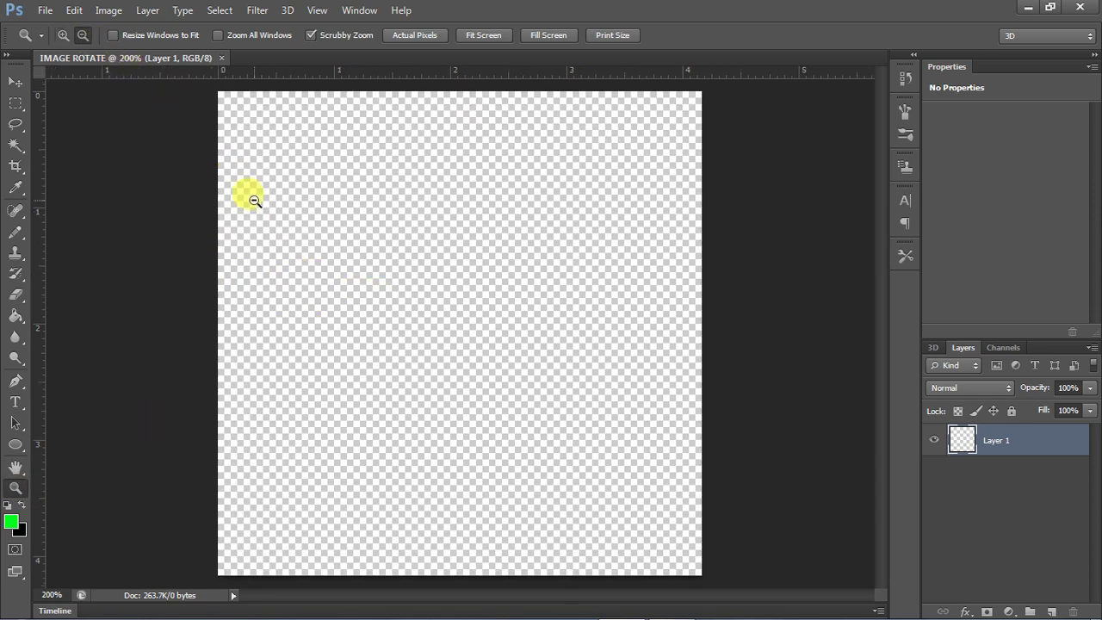
{"action": "left_click", "coordinate": [63, 36]}
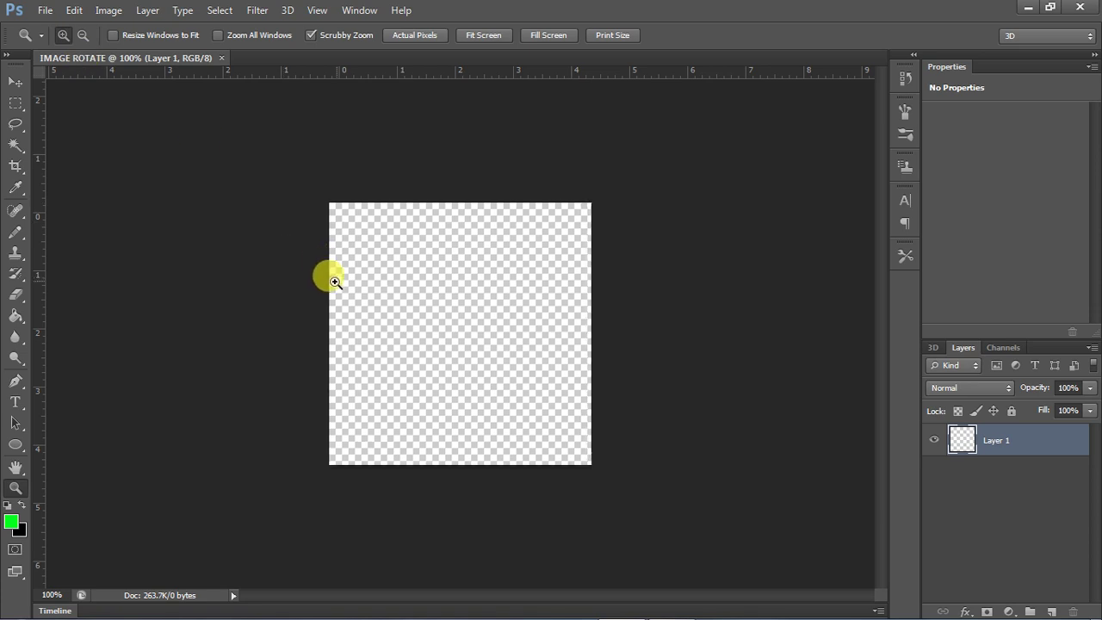
{"action": "left_click", "coordinate": [336, 280]}
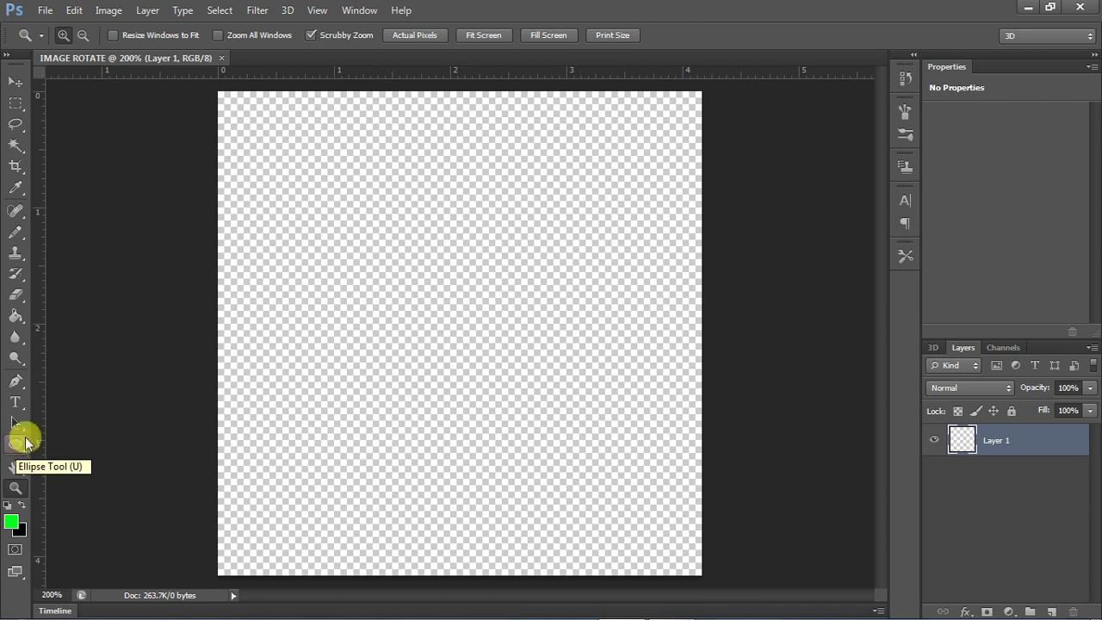
- Choose the Ellipse Tool, cancel the Create Ellipse dialog, and make the foreground colour bright green
{"action": "left_click_drag", "start_coordinate": [17, 448], "coordinate": [74, 474]}
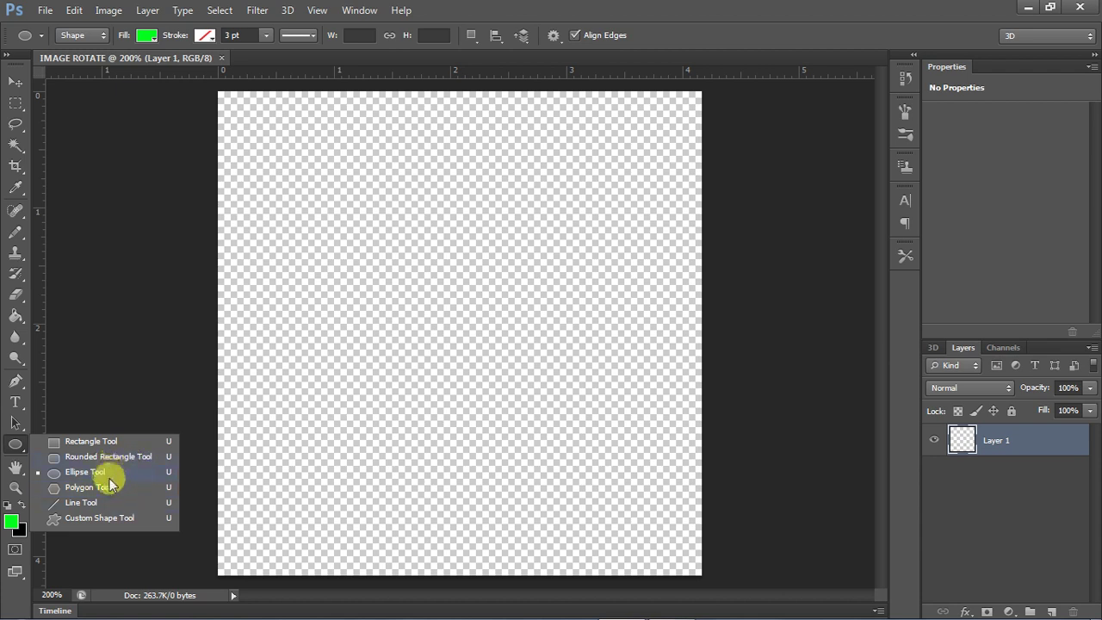
{"action": "left_click", "coordinate": [111, 473]}
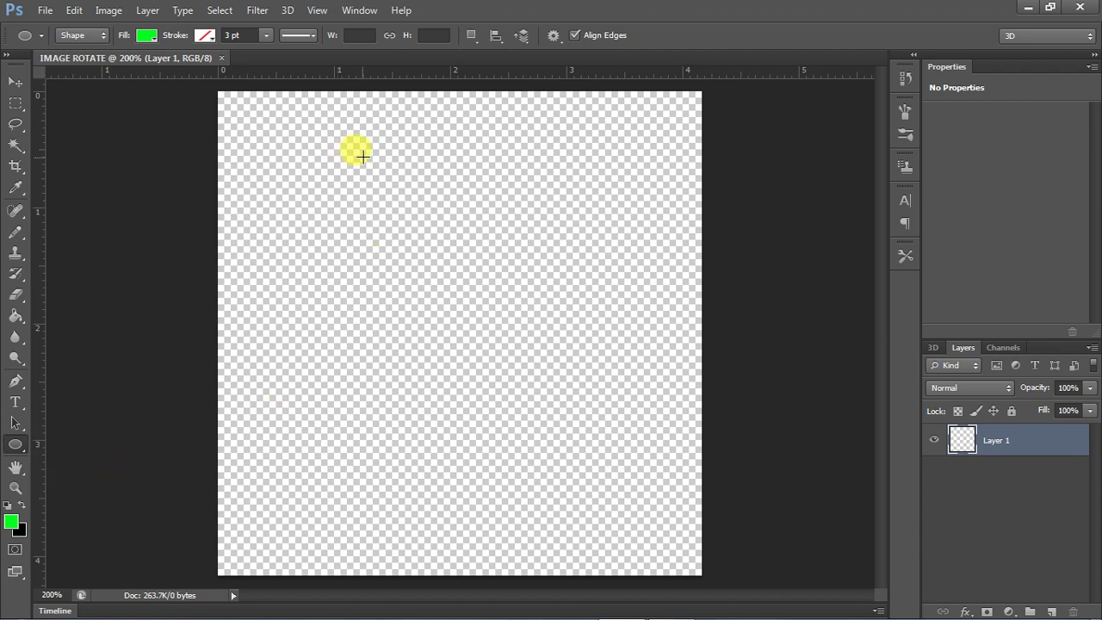
{"action": "left_click", "coordinate": [396, 135]}
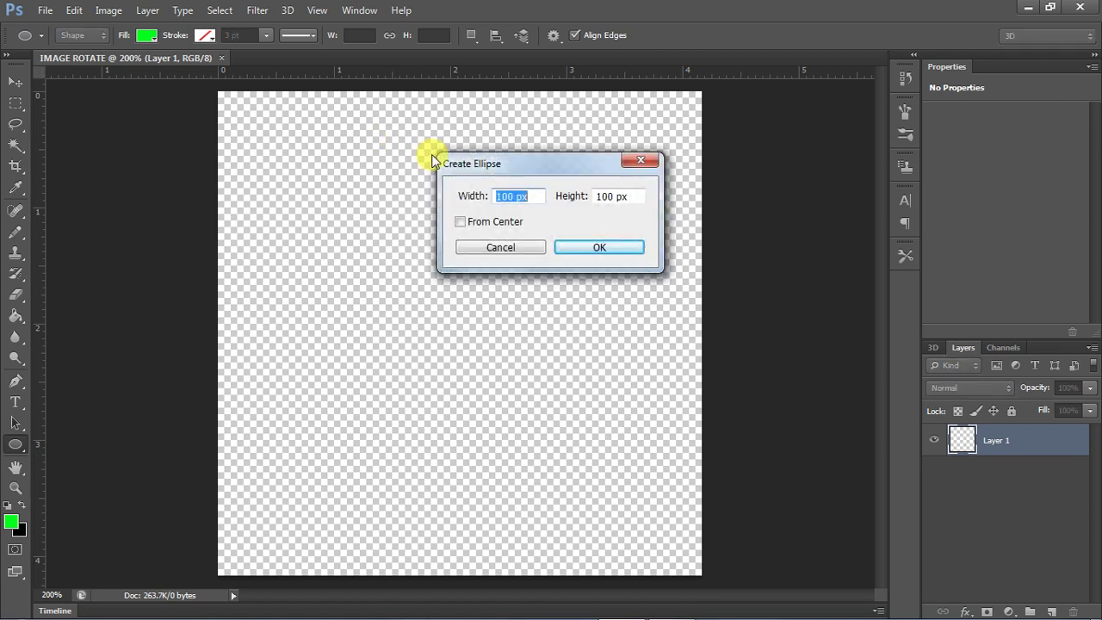
{"action": "left_click", "coordinate": [641, 160]}
{"action": "left_click", "coordinate": [10, 522]}
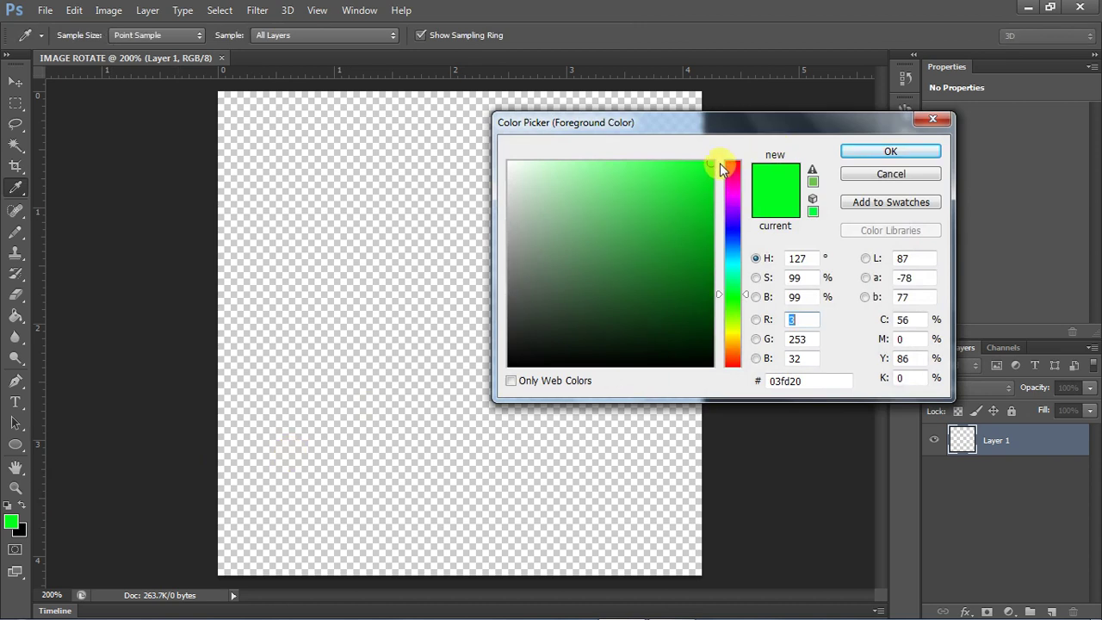
{"action": "left_click", "coordinate": [866, 151]}
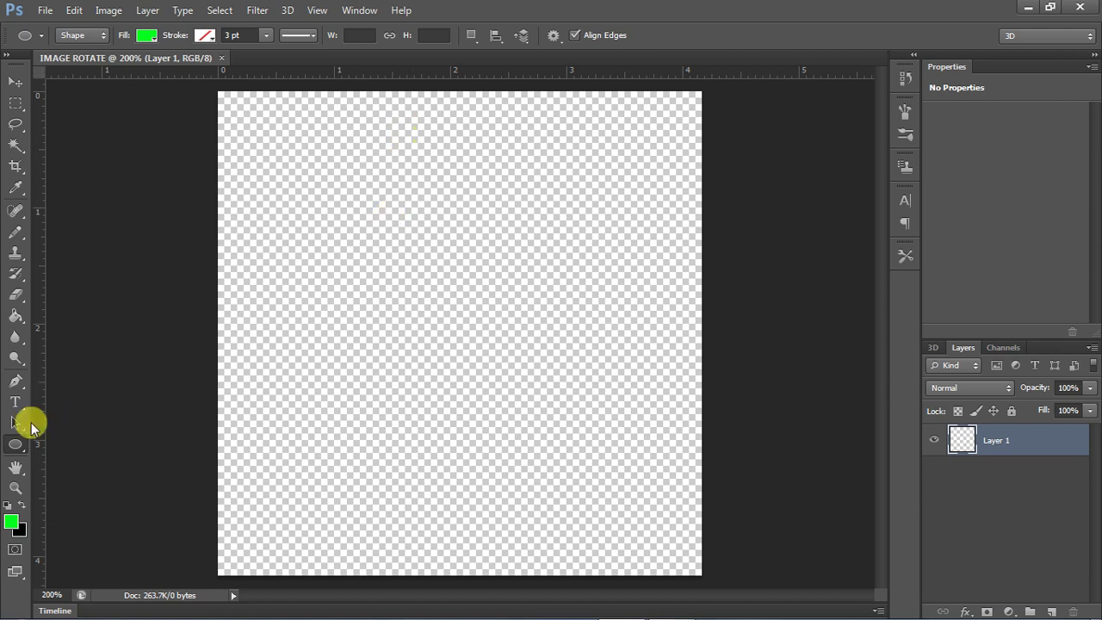
- Draw a tall 39 × 89 px green ellipse in the upper middle of the canvas
{"action": "right_click", "coordinate": [14, 447]}
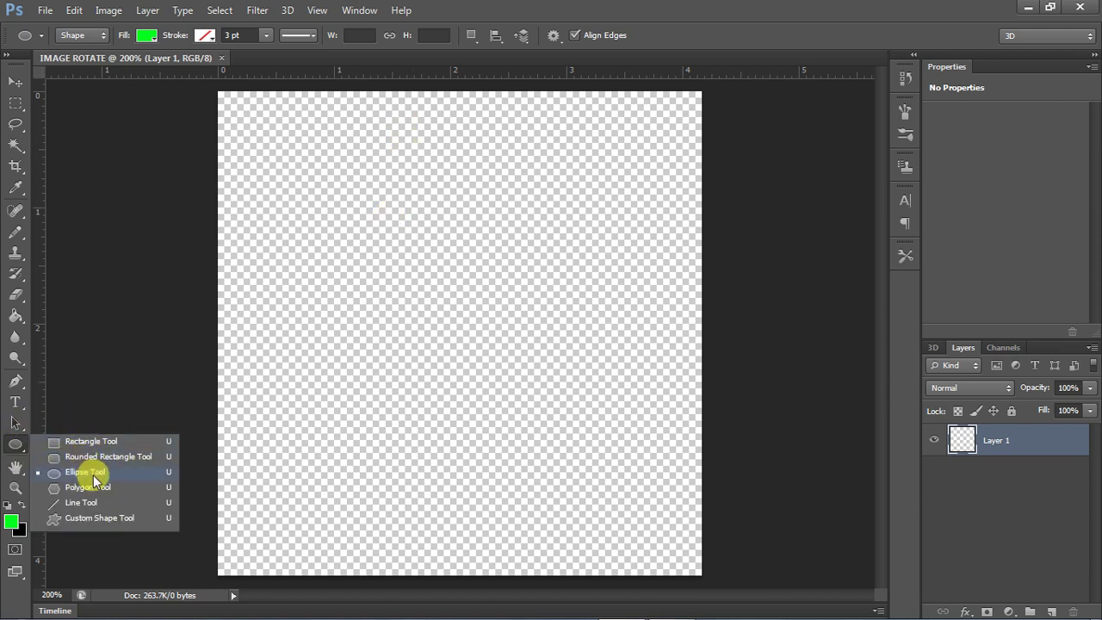
{"action": "left_click", "coordinate": [123, 473]}
{"action": "left_click_drag", "start_coordinate": [413, 147], "coordinate": [479, 285]}
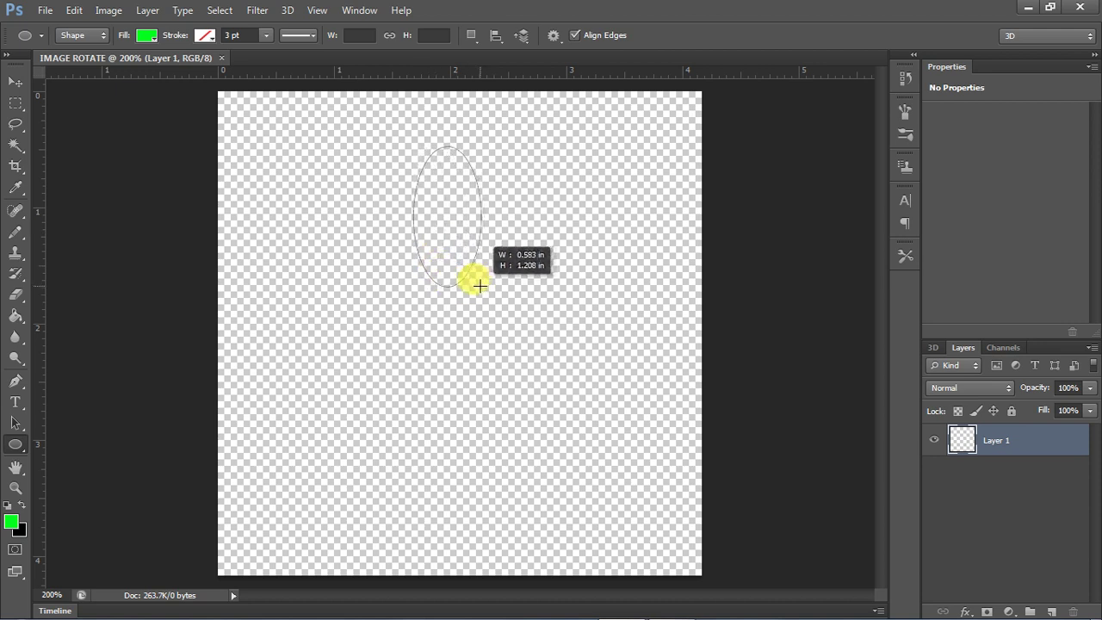
{"action": "left_click_drag", "start_coordinate": [480, 285], "coordinate": [475, 288]}
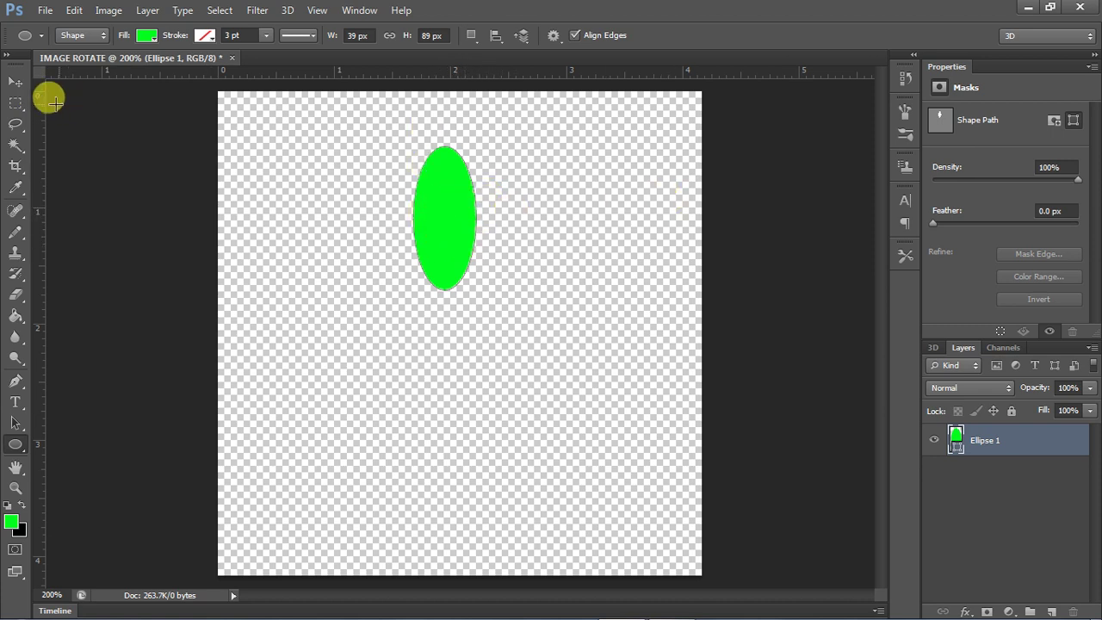
- Move the green ellipse slightly right and down, then widen it to 105.13% and apply
{"action": "left_click", "coordinate": [15, 82]}
{"action": "left_click_drag", "start_coordinate": [431, 216], "coordinate": [451, 236]}
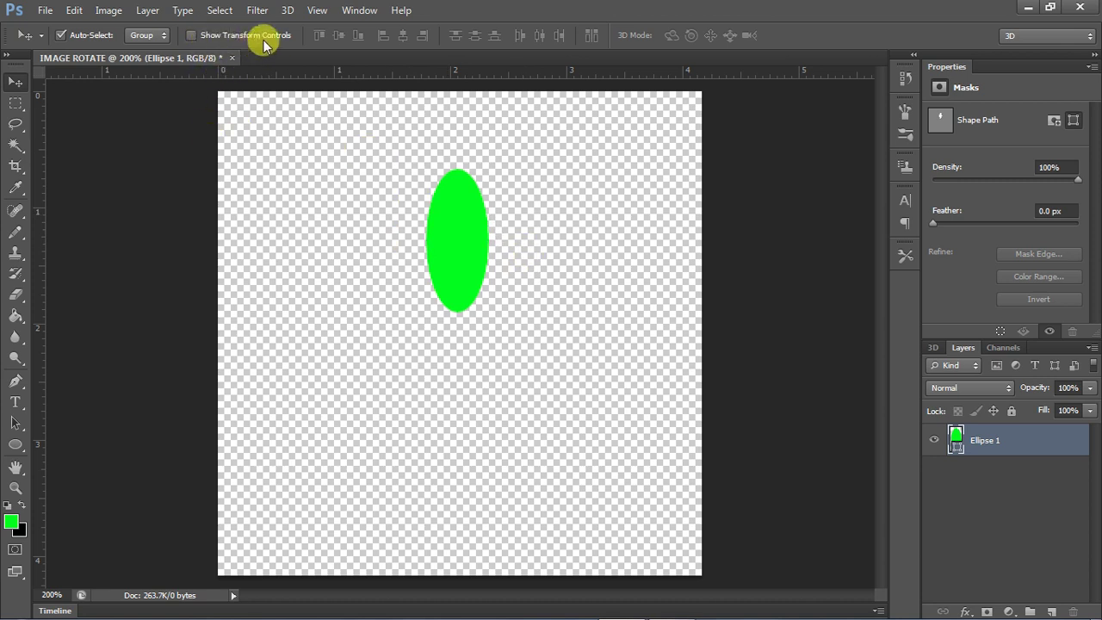
{"action": "left_click", "coordinate": [192, 35]}
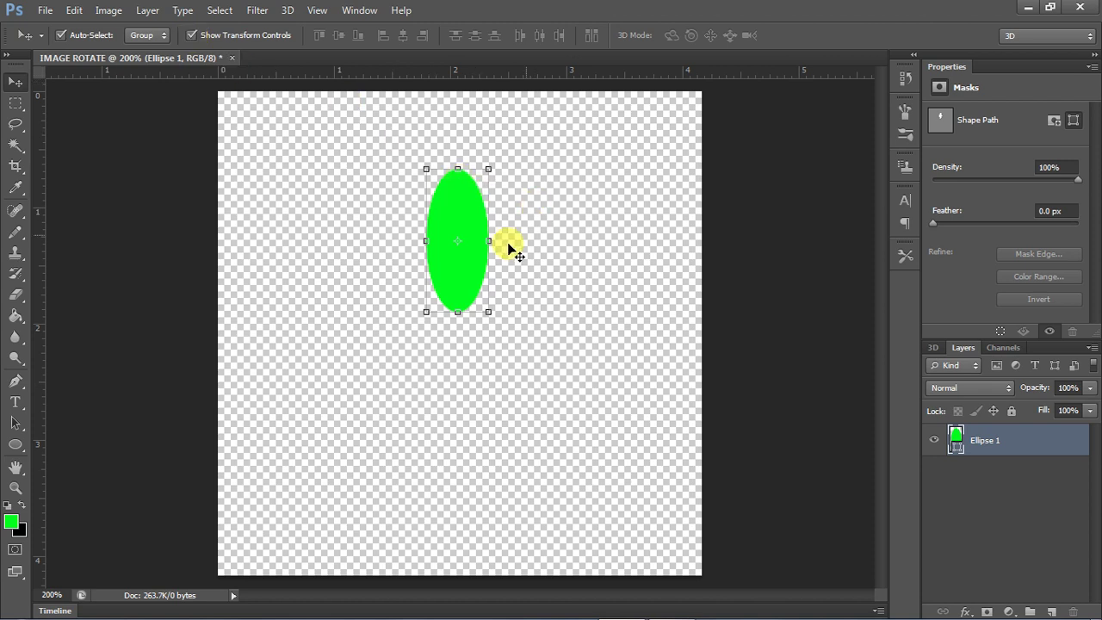
{"action": "mouse_move", "coordinate": [488, 240]}
{"action": "left_mouse_down"}
{"action": "mouse_move", "coordinate": [534, 233]}
{"action": "mouse_move", "coordinate": [493, 251]}
{"action": "left_mouse_up"}
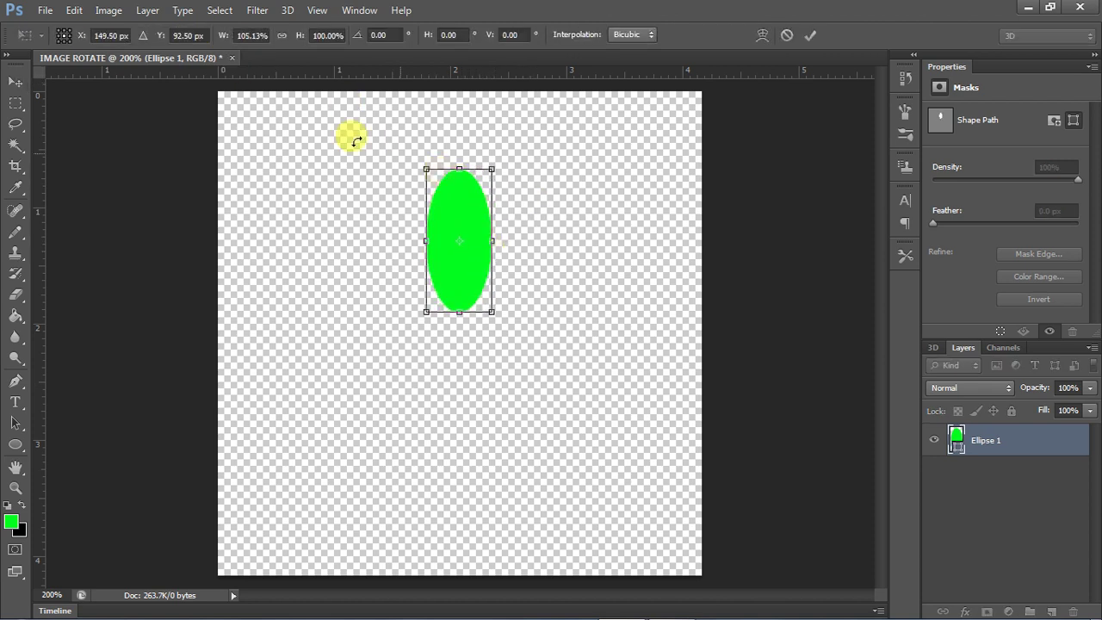
{"action": "left_click", "coordinate": [17, 85]}
{"action": "left_click", "coordinate": [461, 246]}
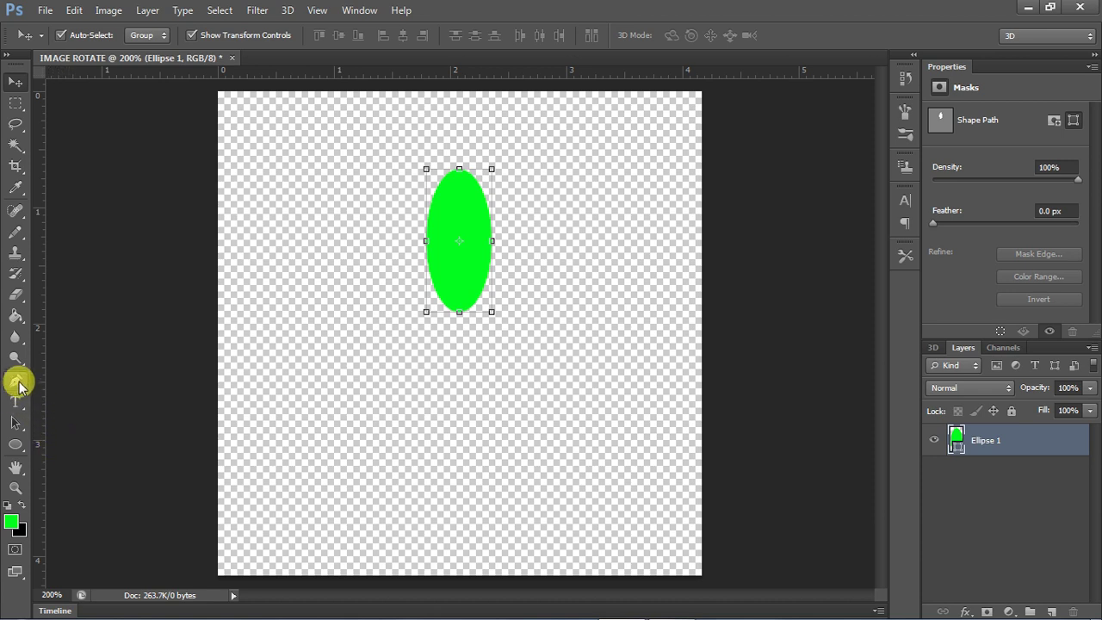
- Convert the ellipse's top and bottom anchors to sharp points, then move the leaf up slightly
{"action": "left_click", "coordinate": [17, 384]}
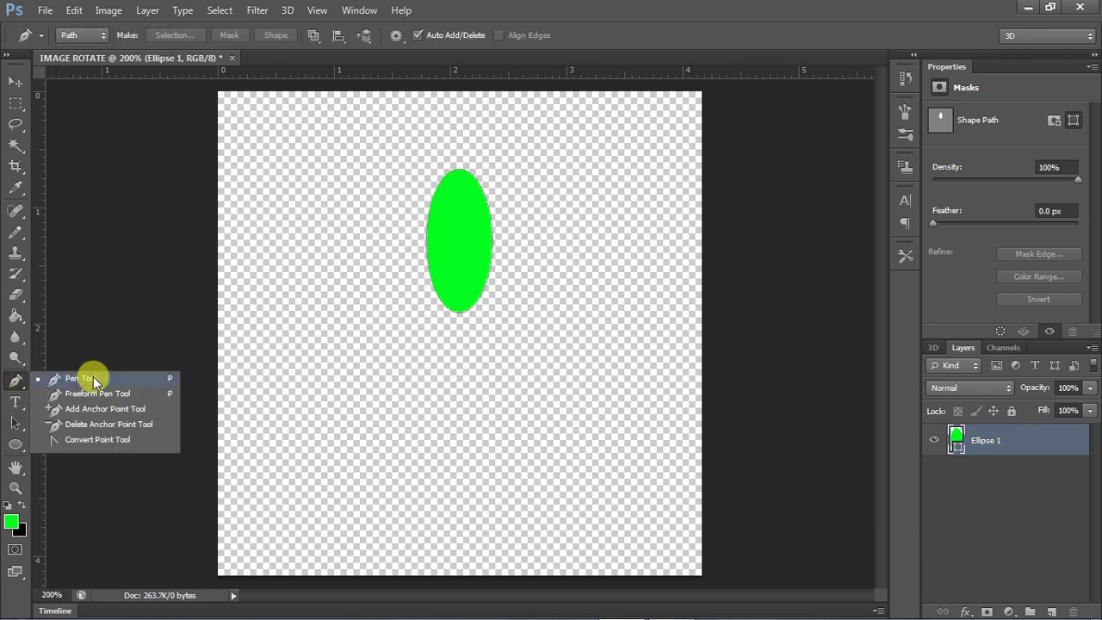
{"action": "left_click", "coordinate": [118, 441]}
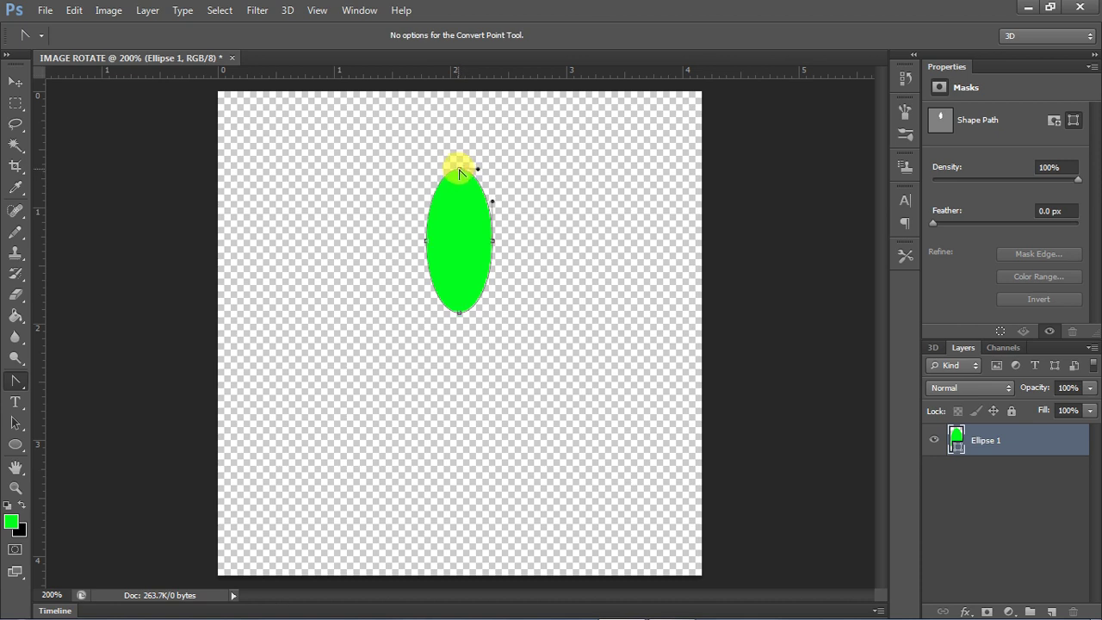
{"action": "left_click", "coordinate": [460, 171]}
{"action": "left_click_drag", "start_coordinate": [459, 312], "coordinate": [469, 310]}
{"action": "left_click", "coordinate": [459, 313]}
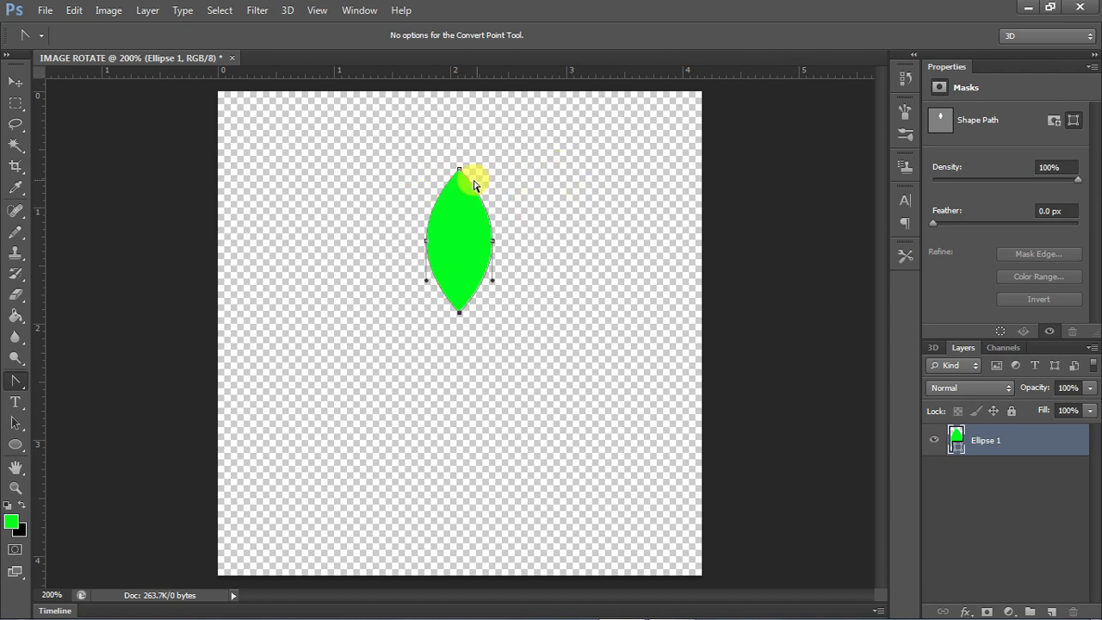
{"action": "left_click", "coordinate": [16, 83]}
{"action": "mouse_move", "coordinate": [474, 229]}
{"action": "left_mouse_down"}
{"action": "mouse_move", "coordinate": [485, 182]}
{"action": "mouse_move", "coordinate": [512, 194]}
{"action": "mouse_move", "coordinate": [479, 213]}
{"action": "left_mouse_up"}
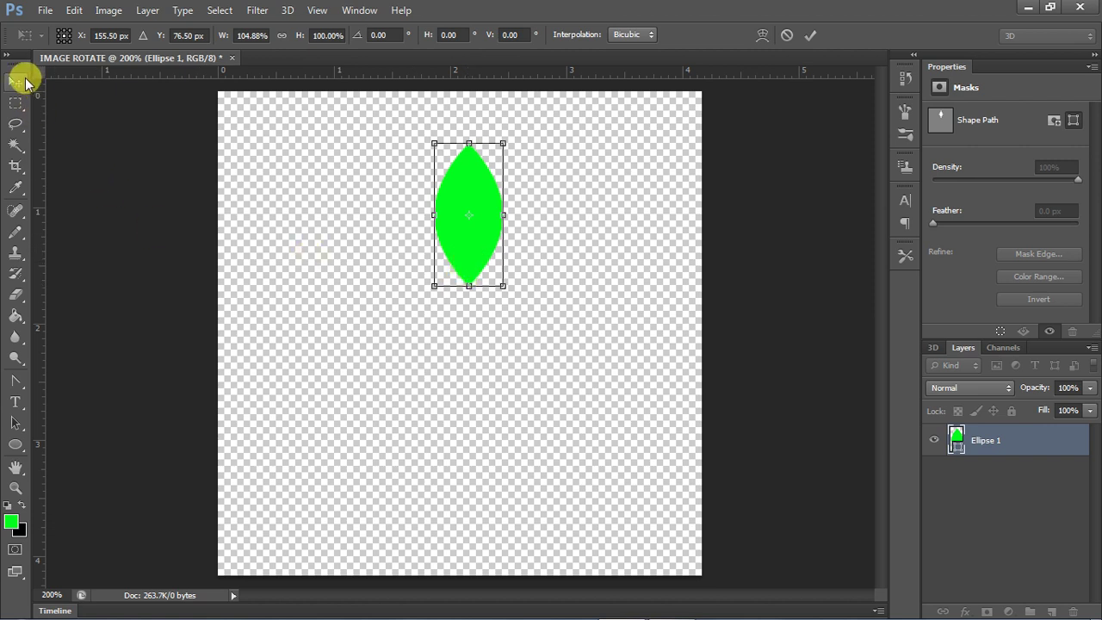
- Apply the pending leaf transformation and deselect it, dismissing the no-layer-selected warning
{"action": "left_click", "coordinate": [12, 84]}
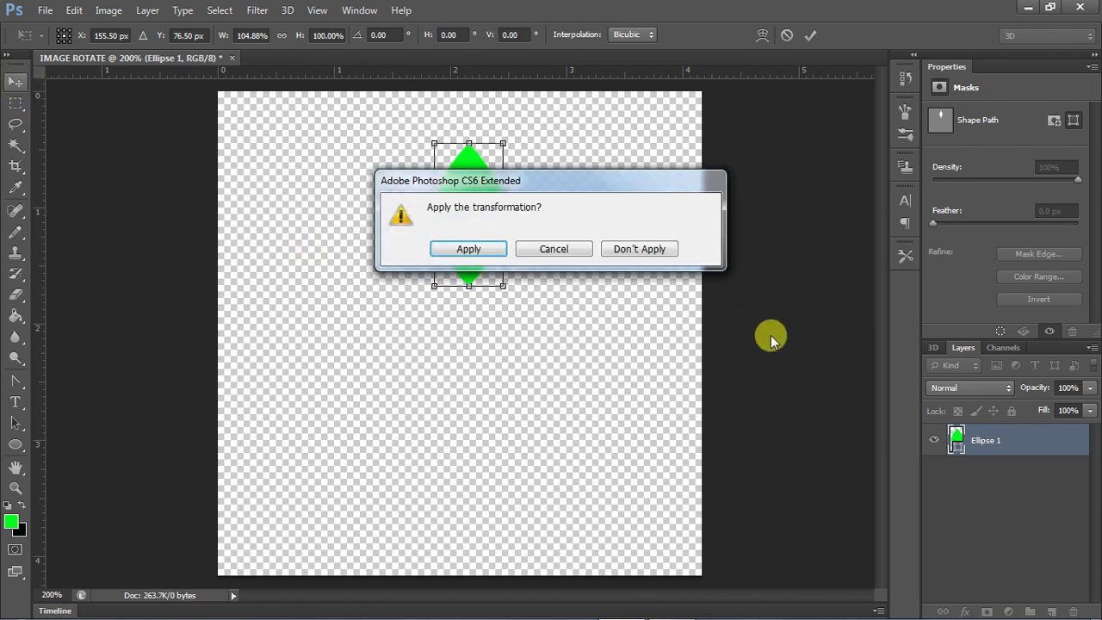
{"action": "left_click", "coordinate": [456, 249]}
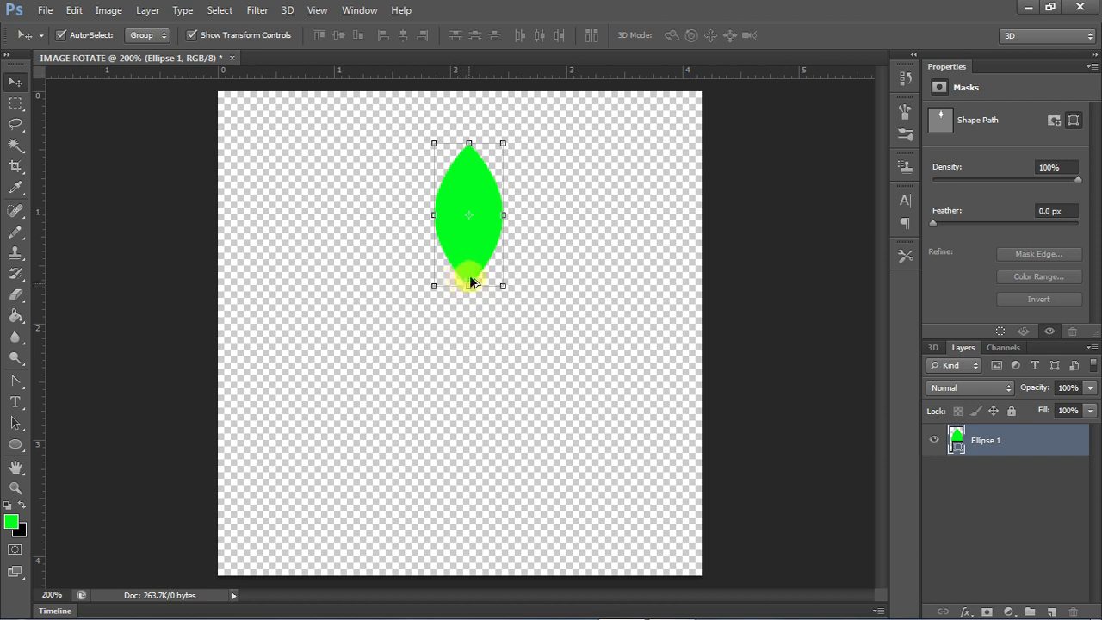
{"action": "left_click", "coordinate": [470, 280]}
{"action": "left_click", "coordinate": [500, 248]}
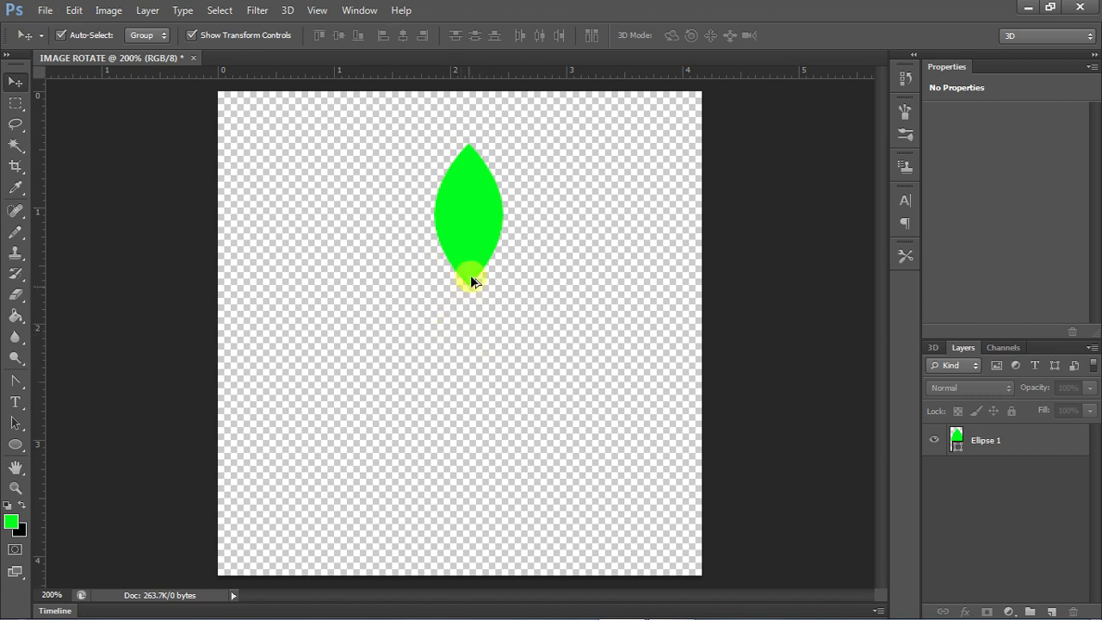
- Duplicate the leaf directly below the original with tips meeting, then select both Ellipse layers
{"action": "mouse_move", "coordinate": [472, 284]}
{"action": "left_mouse_down"}
{"action": "mouse_move", "coordinate": [472, 413]}
{"action": "mouse_move", "coordinate": [466, 381]}
{"action": "left_mouse_up"}
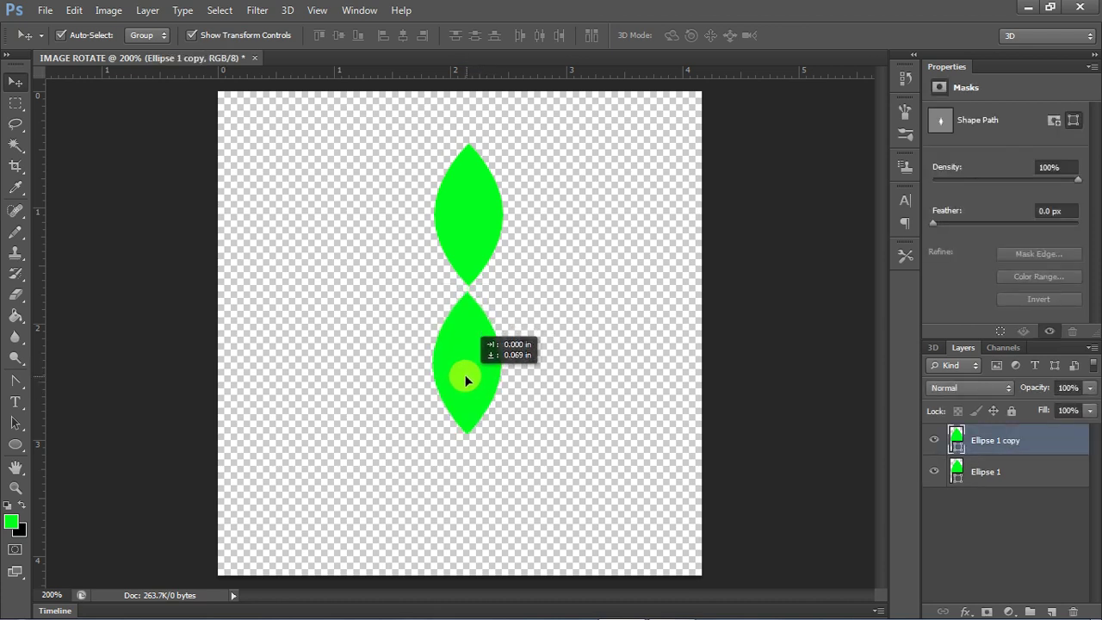
{"action": "mouse_move", "coordinate": [466, 381]}
{"action": "left_mouse_down"}
{"action": "mouse_move", "coordinate": [468, 364]}
{"action": "mouse_move", "coordinate": [470, 375]}
{"action": "left_mouse_up"}
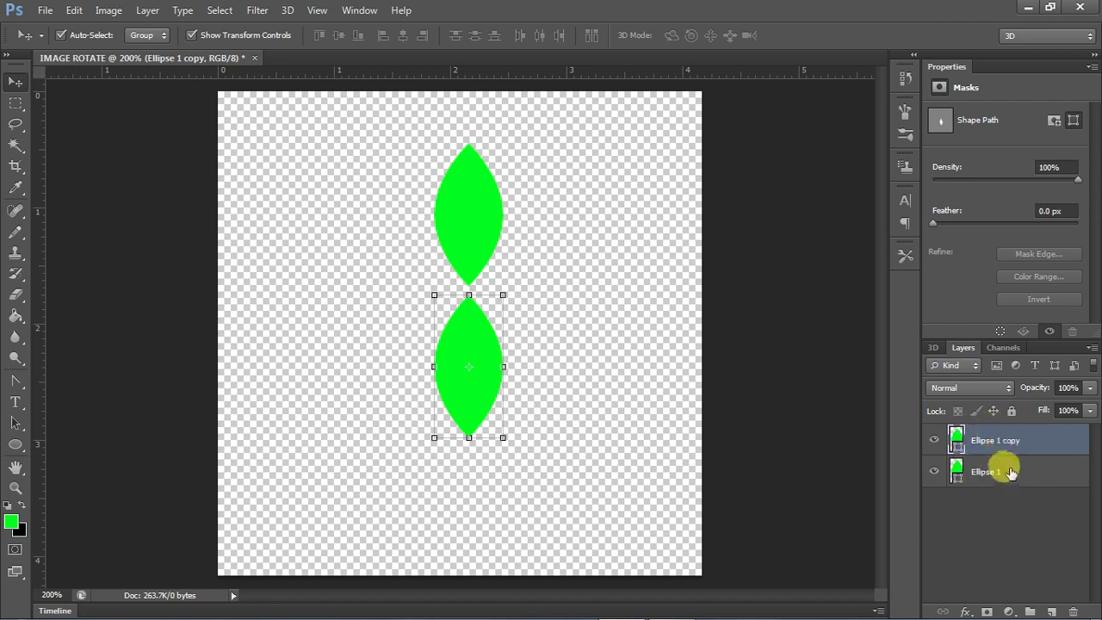
{"action": "left_click", "coordinate": [1003, 465]}
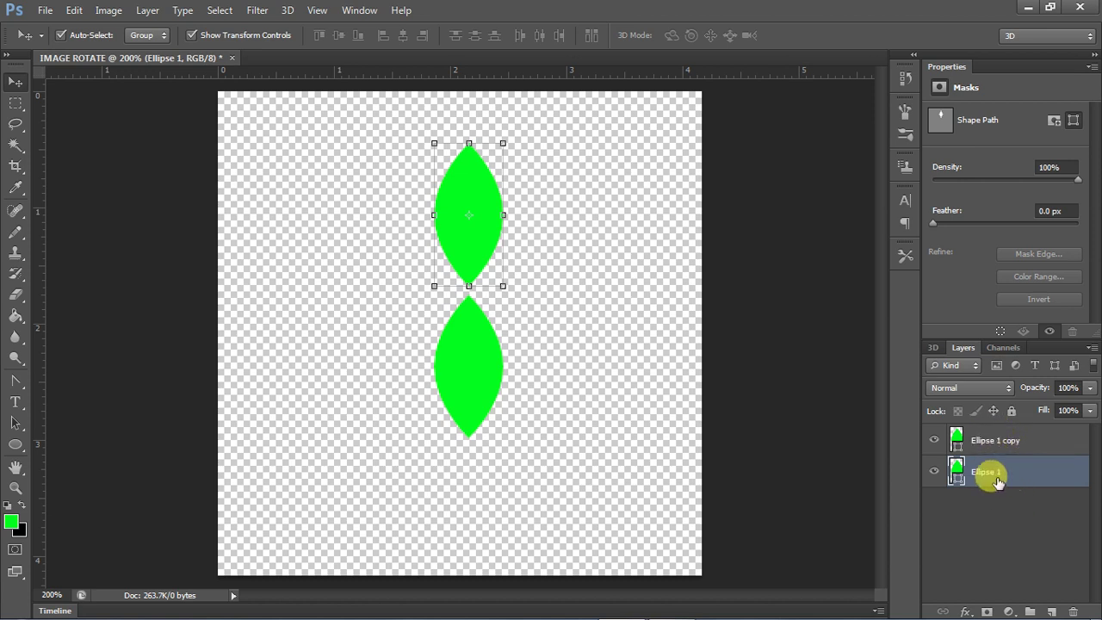
{"action": "left_click", "coordinate": [990, 473], "text": "ctrl"}
{"action": "left_click", "coordinate": [995, 439]}
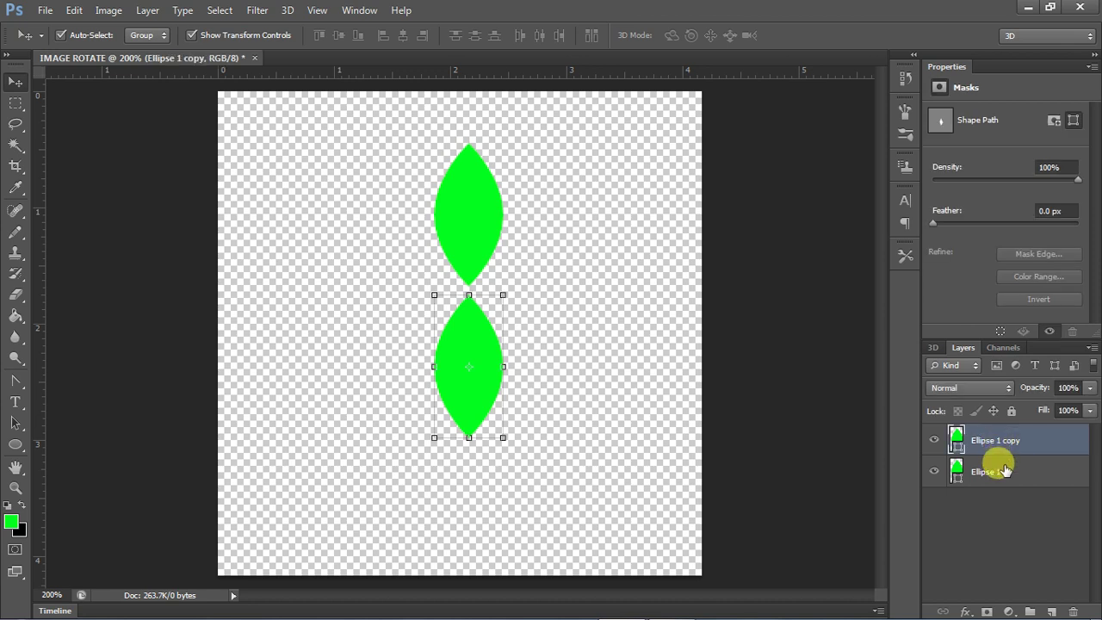
{"action": "left_click", "coordinate": [1006, 470], "text": "shift"}
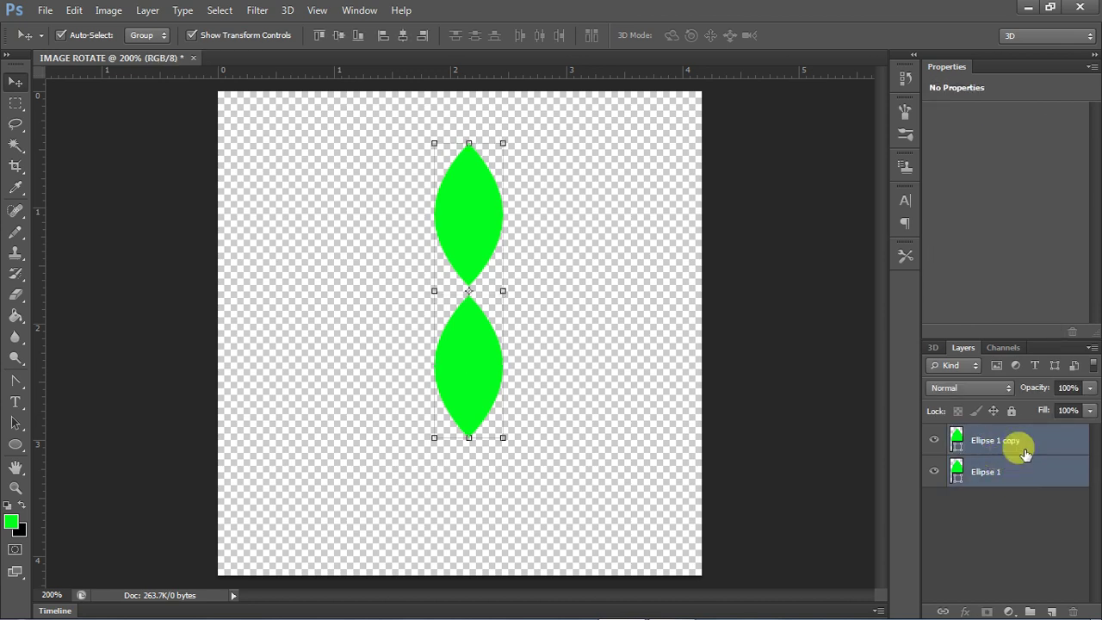
- Merge the two leaf layers into one shape layer and shift it slightly left
{"action": "right_click", "coordinate": [1001, 445]}
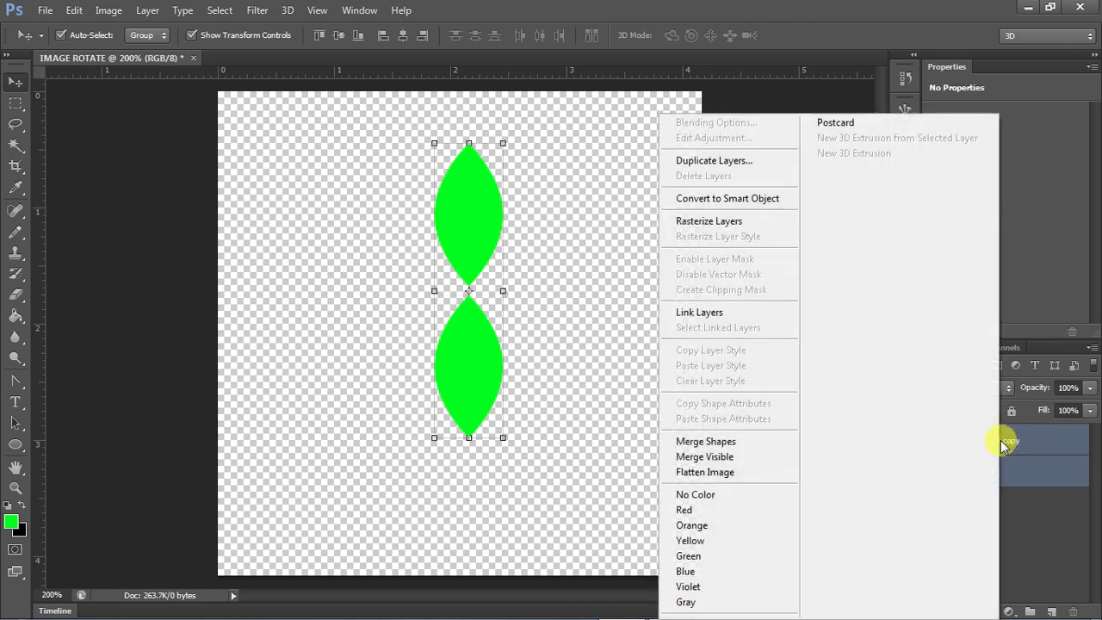
{"action": "left_click", "coordinate": [724, 440]}
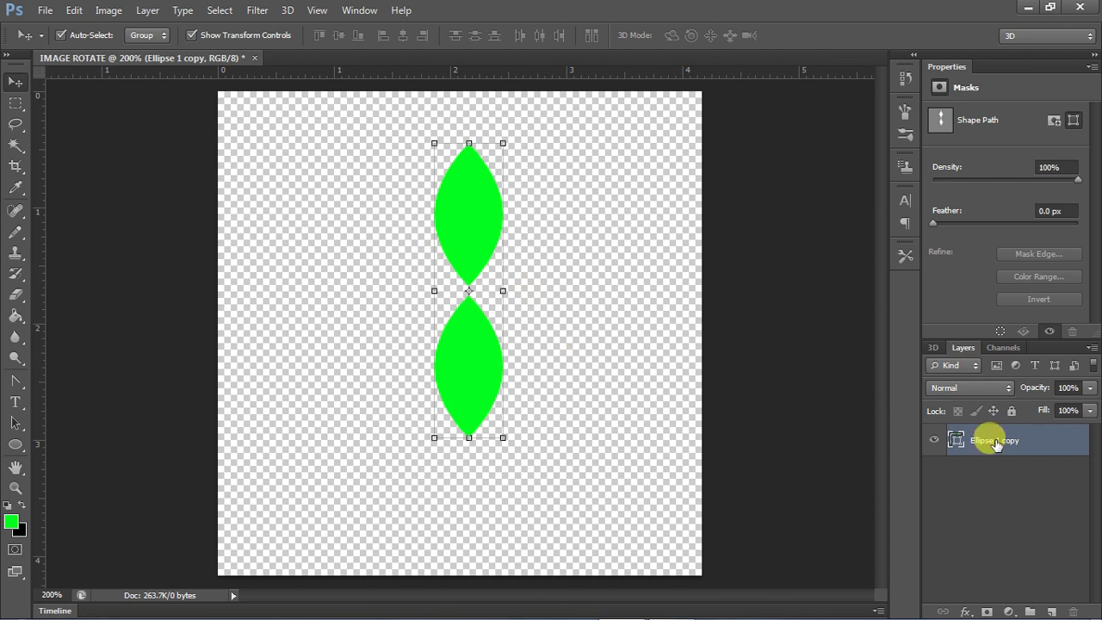
{"action": "mouse_move", "coordinate": [485, 209]}
{"action": "left_mouse_down"}
{"action": "mouse_move", "coordinate": [519, 215]}
{"action": "mouse_move", "coordinate": [457, 245]}
{"action": "left_mouse_up"}
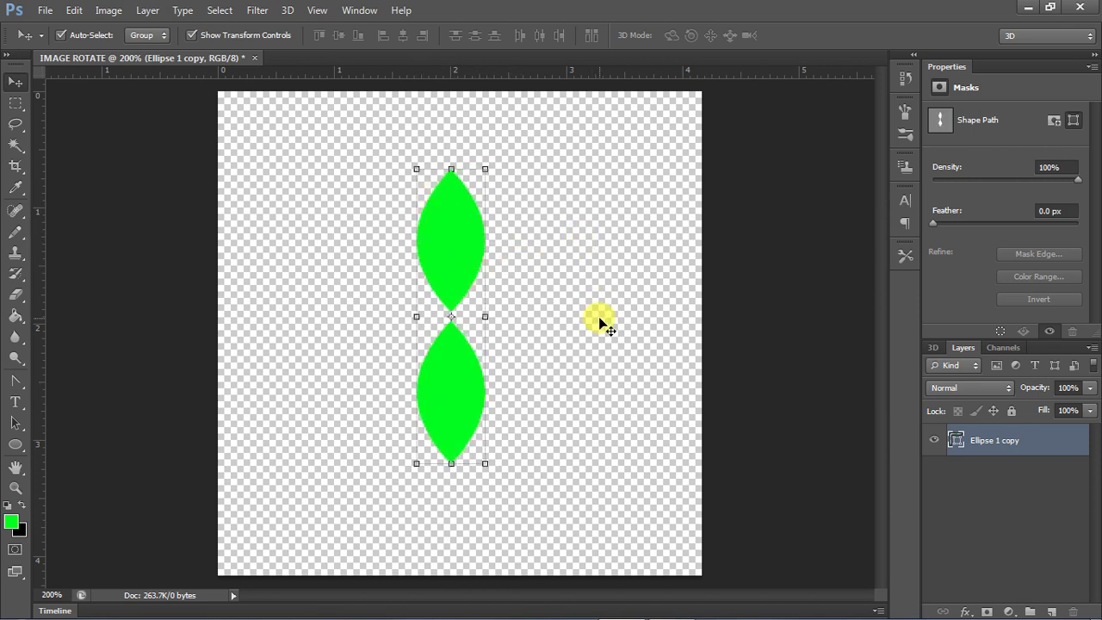
- Duplicate the merged leaf pair as Ellipse 1 copy 2 and move it to the right
{"action": "right_click", "coordinate": [997, 443]}
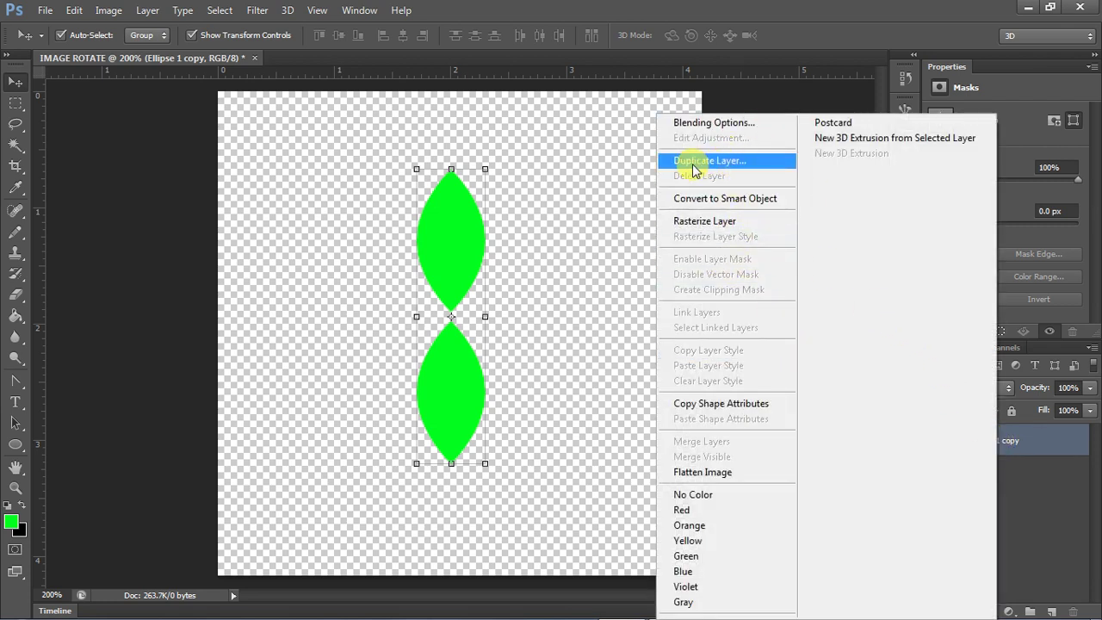
{"action": "left_click", "coordinate": [741, 164]}
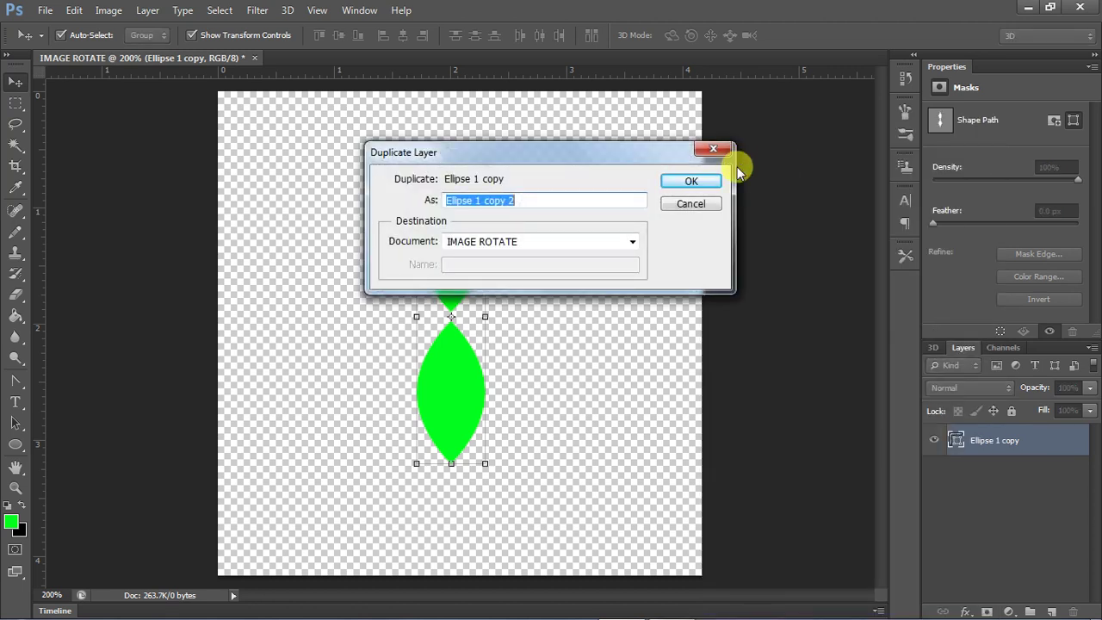
{"action": "left_click", "coordinate": [687, 183]}
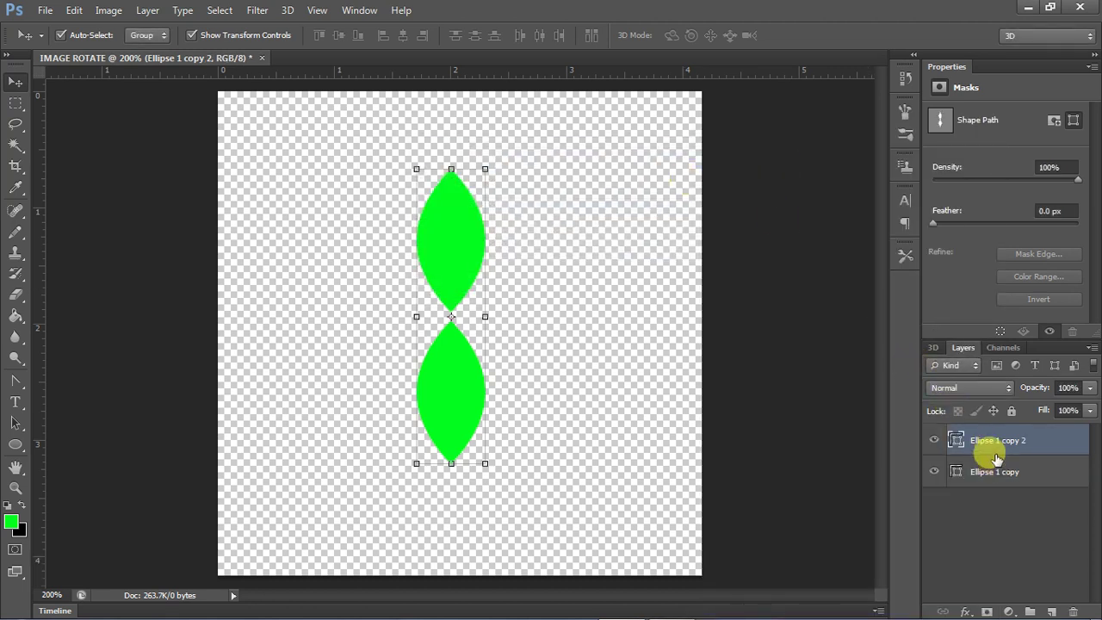
{"action": "left_click_drag", "start_coordinate": [475, 267], "coordinate": [618, 264]}
- Select Ellipse 1 copy 2 and nudge it left, closer to the first leaf pair
{"action": "left_click", "coordinate": [1012, 476]}
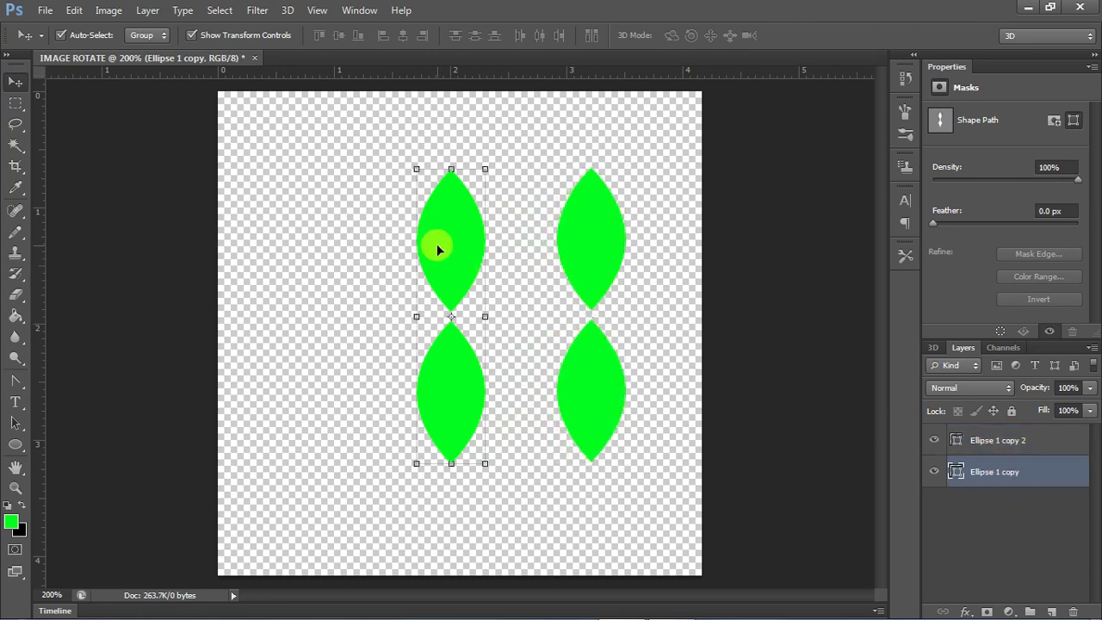
{"action": "left_click", "coordinate": [979, 439]}
{"action": "left_click_drag", "start_coordinate": [593, 215], "coordinate": [582, 214]}
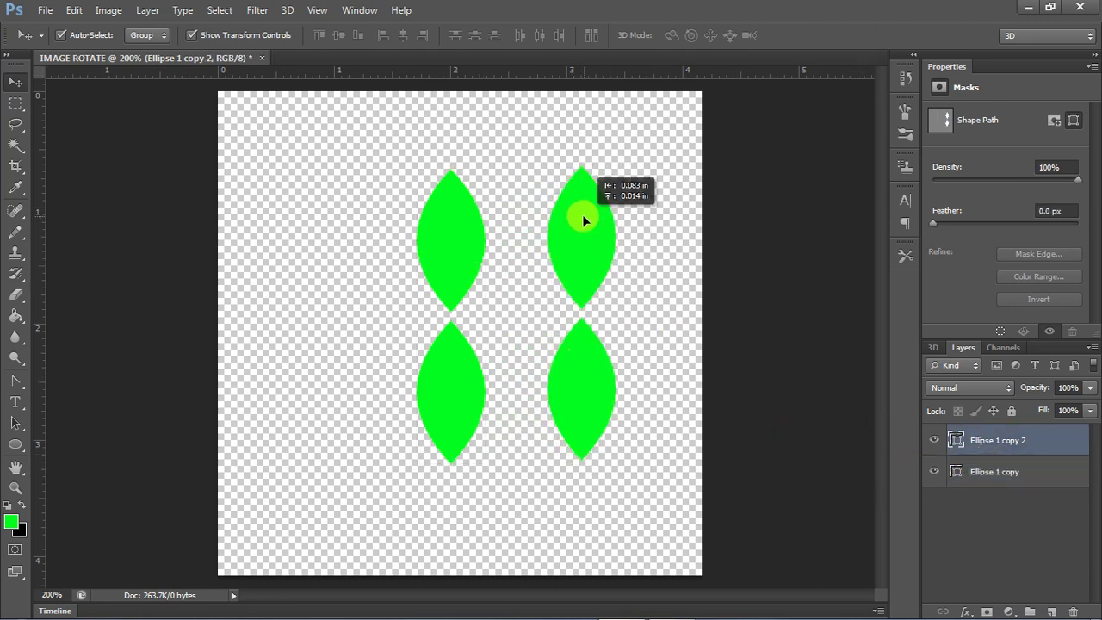
{"action": "key", "text": "shift+Left"}
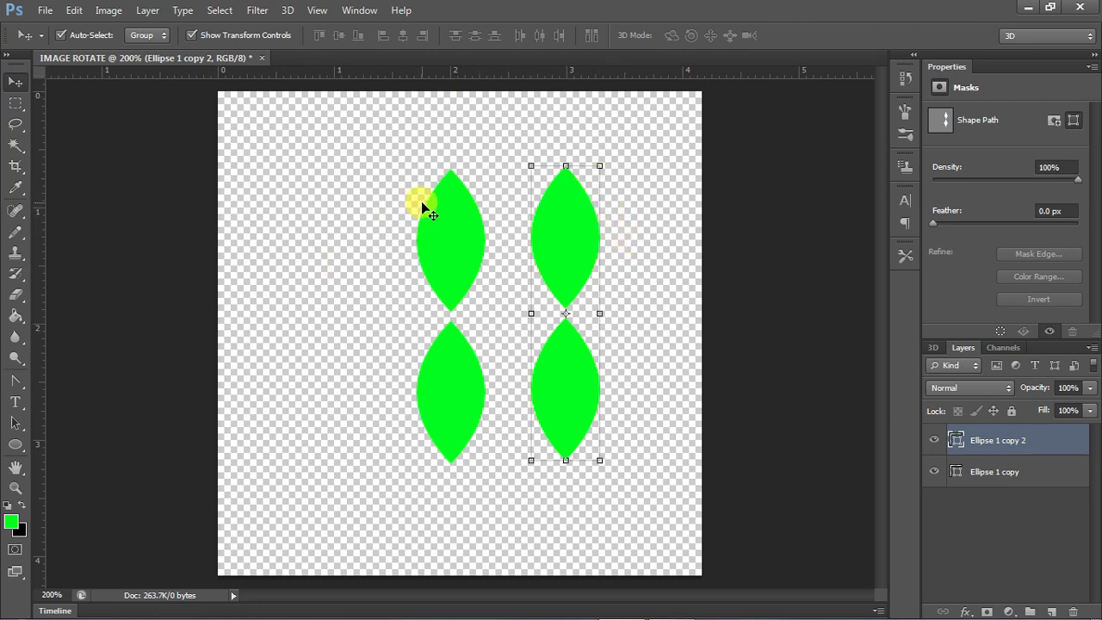
{"action": "left_click", "coordinate": [75, 16]}
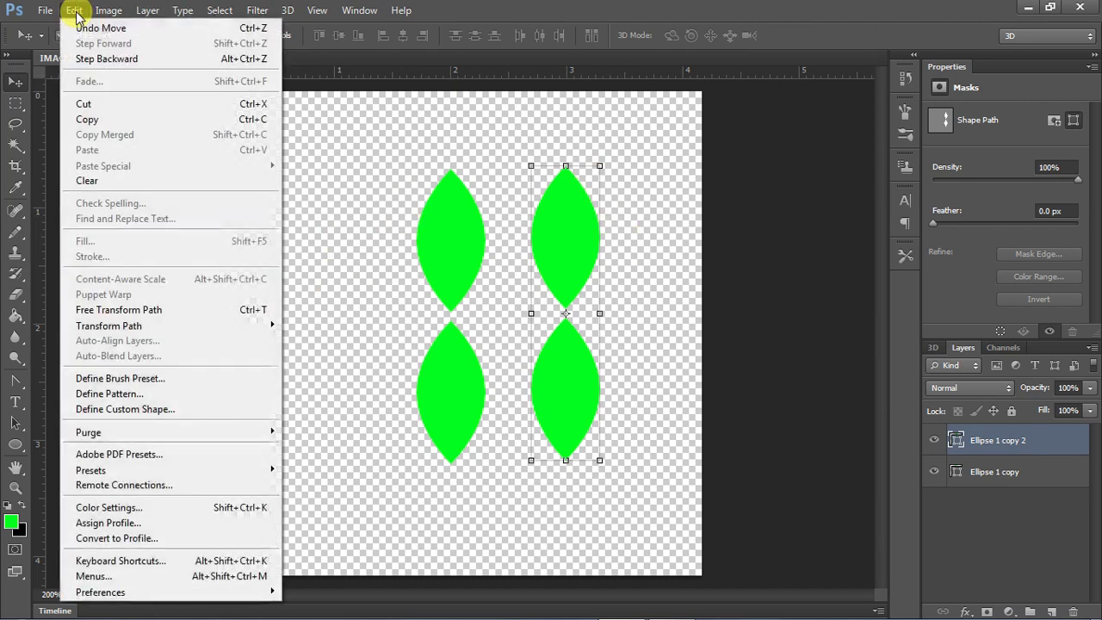
{"action": "mouse_move", "coordinate": [108, 326]}
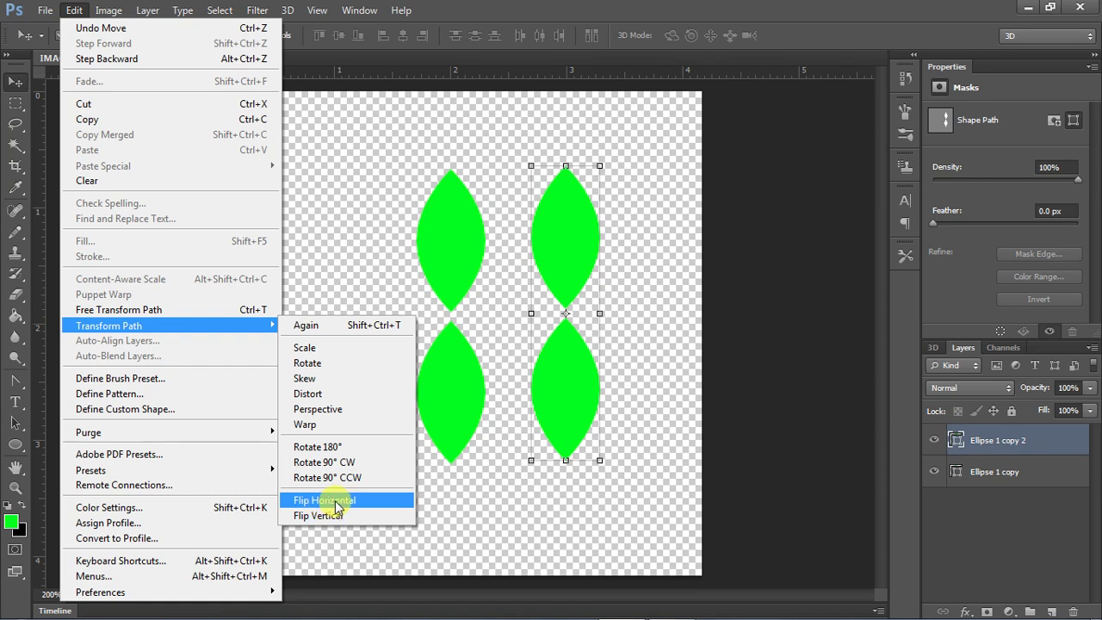
- Rotate the Ellipse 1 copy 2 leaf pair to horizontal (about −89°) and centre it across the vertical pair
{"action": "left_click", "coordinate": [336, 503]}
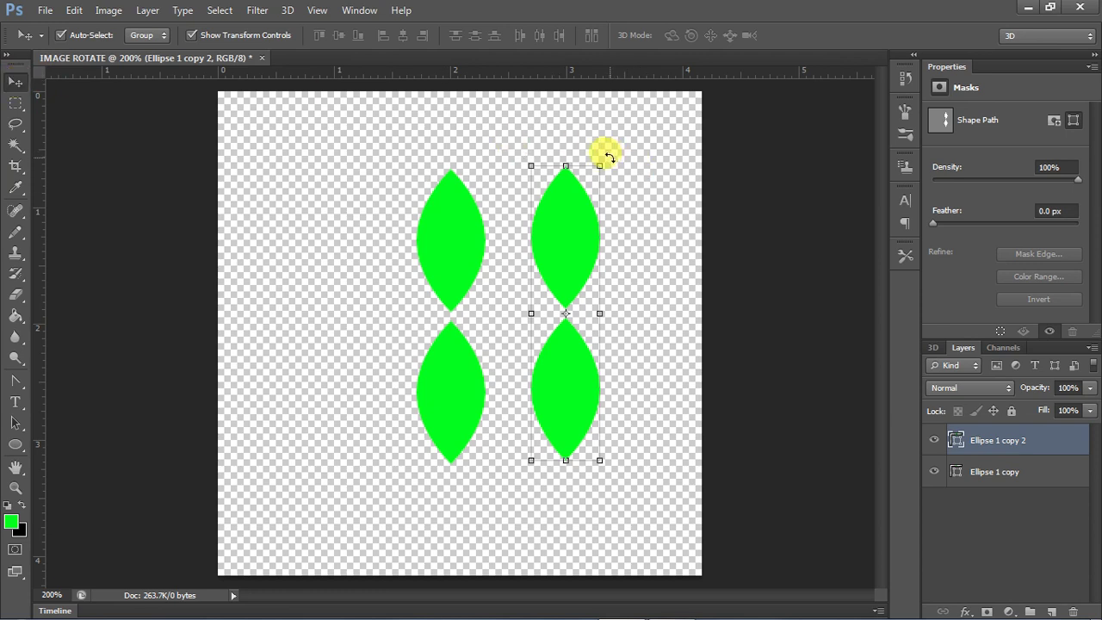
{"action": "mouse_move", "coordinate": [610, 158]}
{"action": "left_mouse_down"}
{"action": "mouse_move", "coordinate": [419, 242]}
{"action": "mouse_move", "coordinate": [410, 266]}
{"action": "left_mouse_up"}
{"action": "left_click_drag", "start_coordinate": [588, 323], "coordinate": [470, 329]}
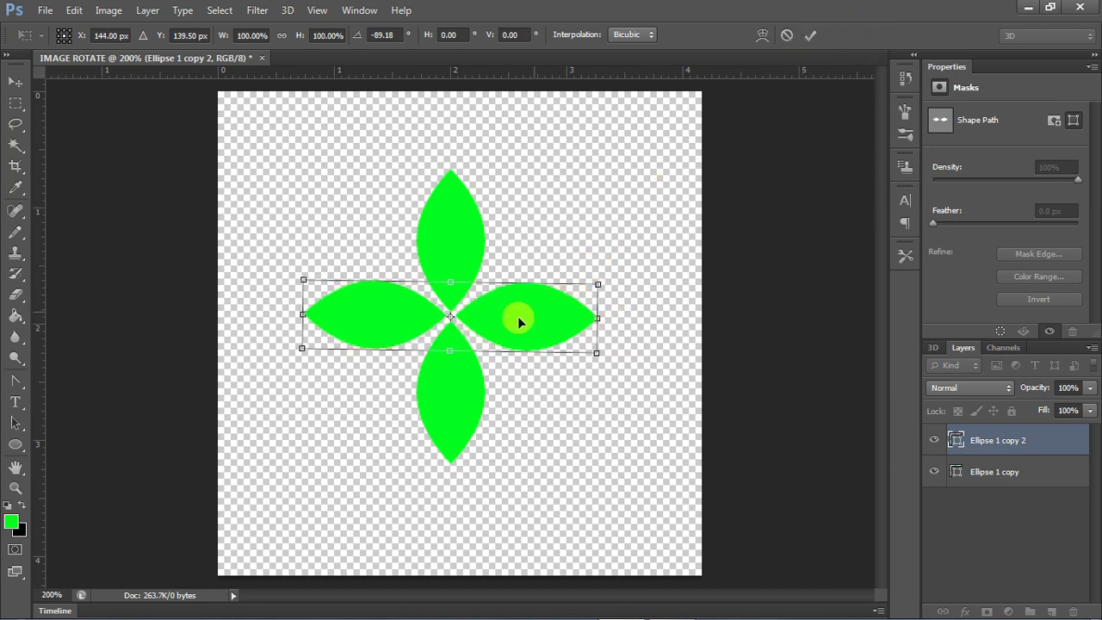
{"action": "left_click", "coordinate": [811, 35]}
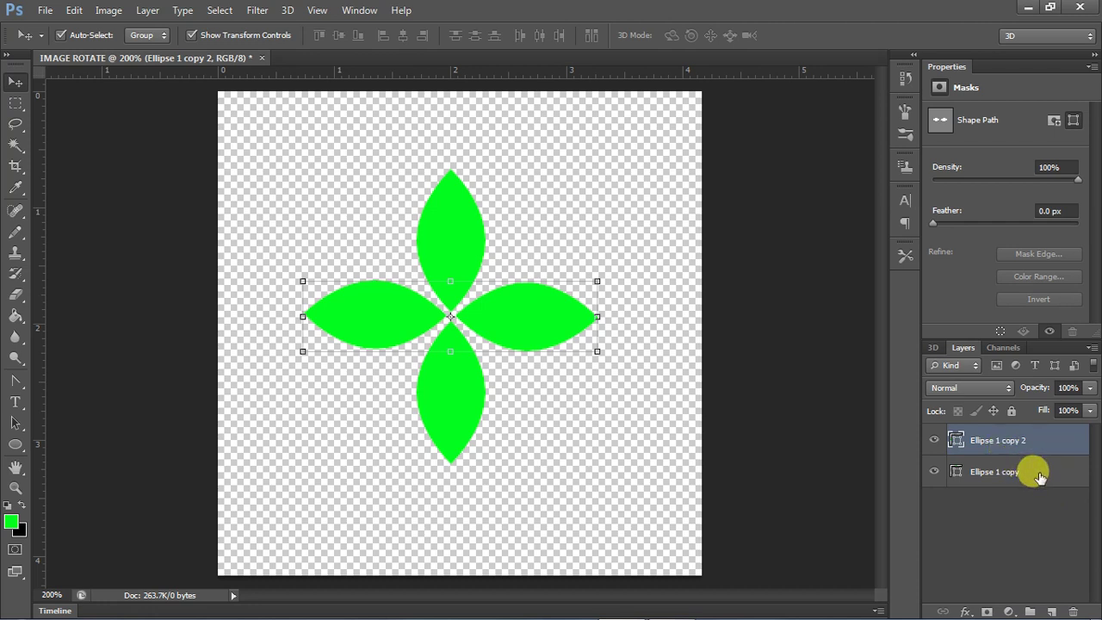
- Merge both leaf layers into one flower shape layer and reposition the flower on the canvas
{"action": "left_click", "coordinate": [1021, 480], "text": "shift"}
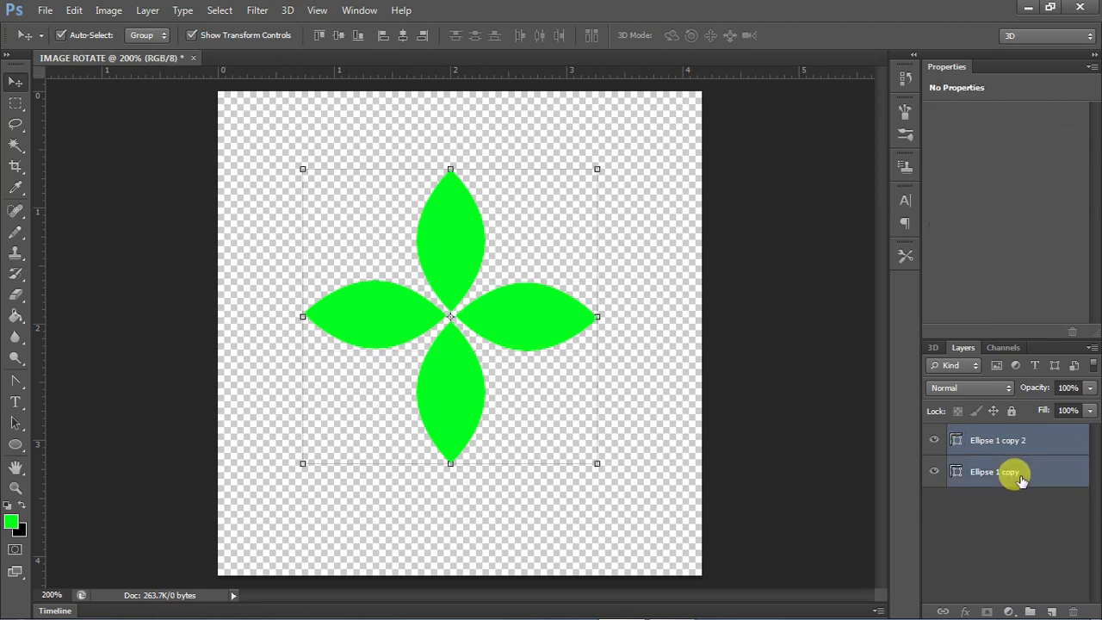
{"action": "right_click", "coordinate": [992, 442]}
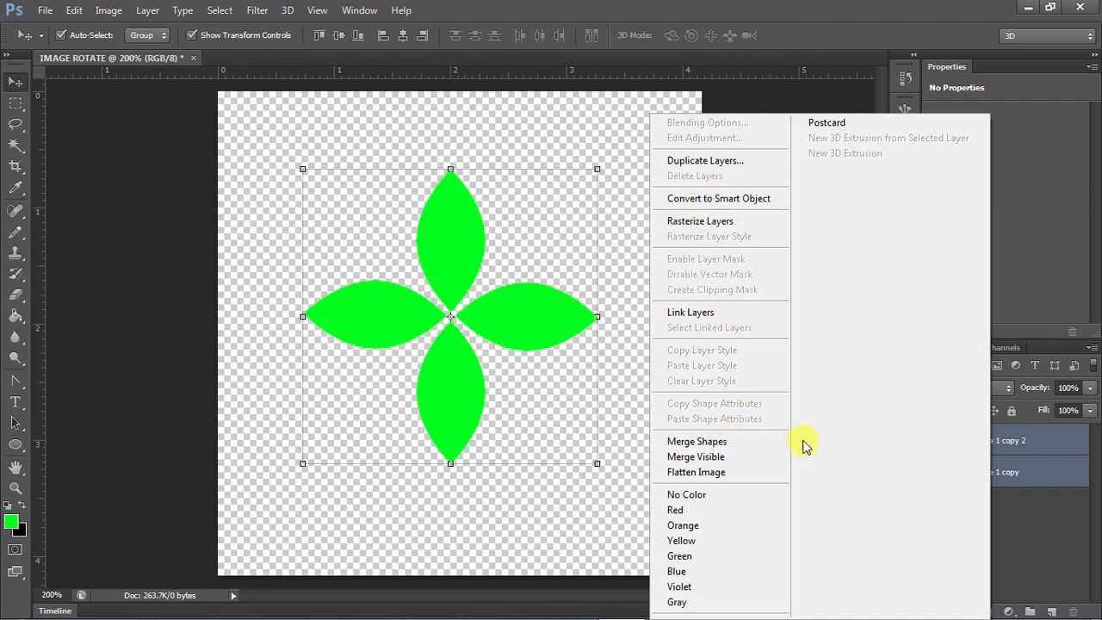
{"action": "left_click", "coordinate": [752, 447]}
{"action": "mouse_move", "coordinate": [519, 258]}
{"action": "left_mouse_down"}
{"action": "mouse_move", "coordinate": [510, 284]}
{"action": "mouse_move", "coordinate": [482, 291]}
{"action": "mouse_move", "coordinate": [471, 335]}
{"action": "mouse_move", "coordinate": [488, 341]}
{"action": "left_mouse_up"}
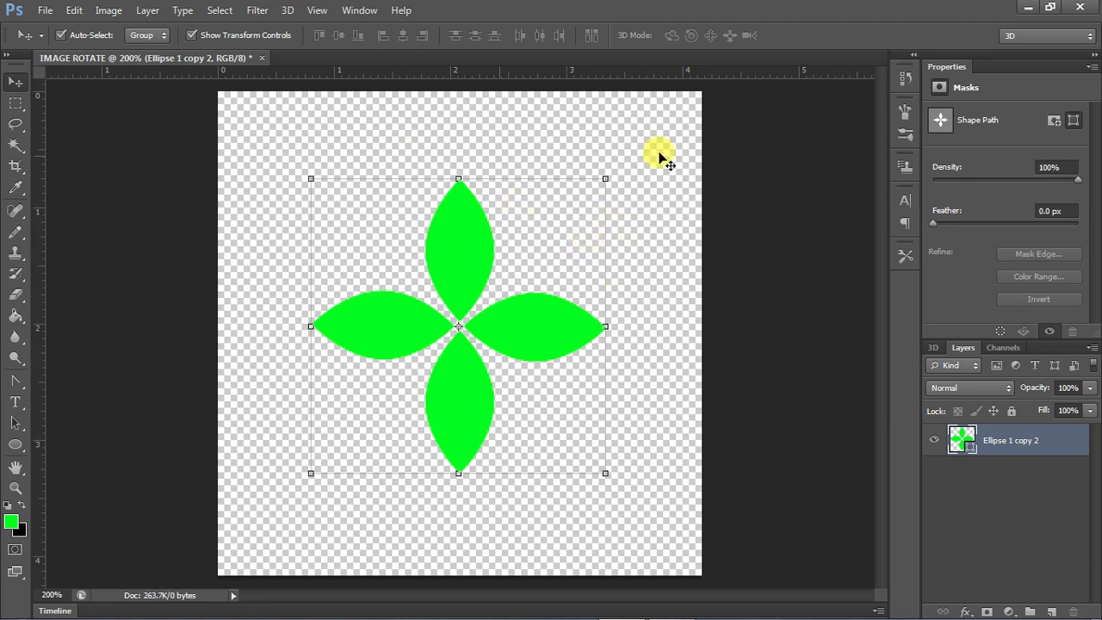
{"action": "mouse_move", "coordinate": [459, 327]}
{"action": "left_mouse_down"}
{"action": "mouse_move", "coordinate": [420, 333]}
{"action": "mouse_move", "coordinate": [459, 301]}
{"action": "mouse_move", "coordinate": [431, 306]}
{"action": "mouse_move", "coordinate": [467, 310]}
{"action": "mouse_move", "coordinate": [451, 297]}
{"action": "left_mouse_up"}
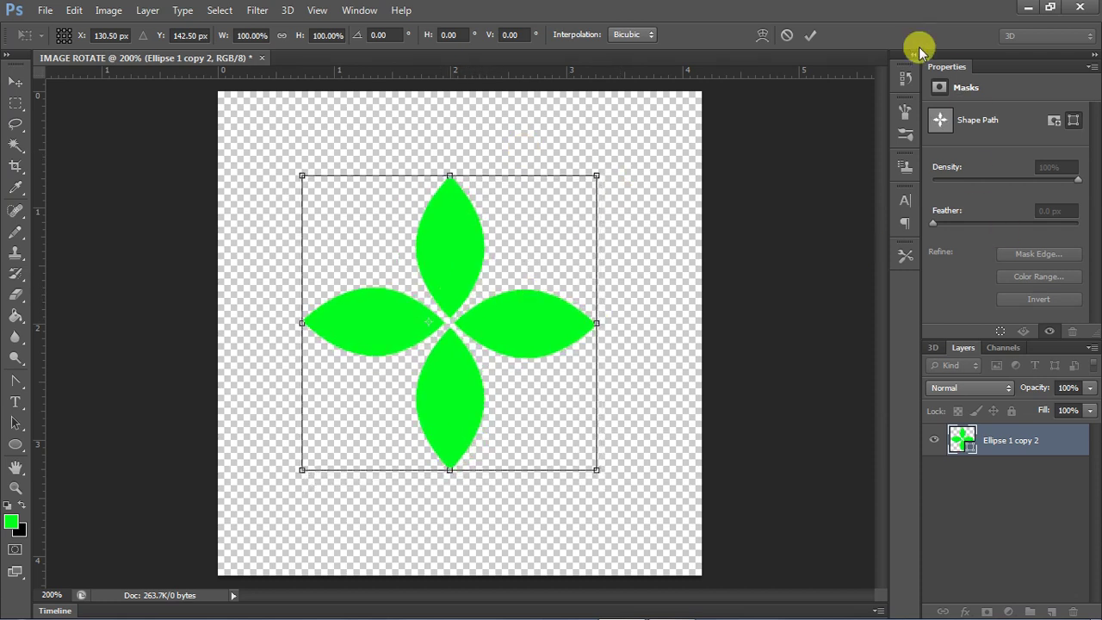
{"action": "left_click", "coordinate": [808, 34]}
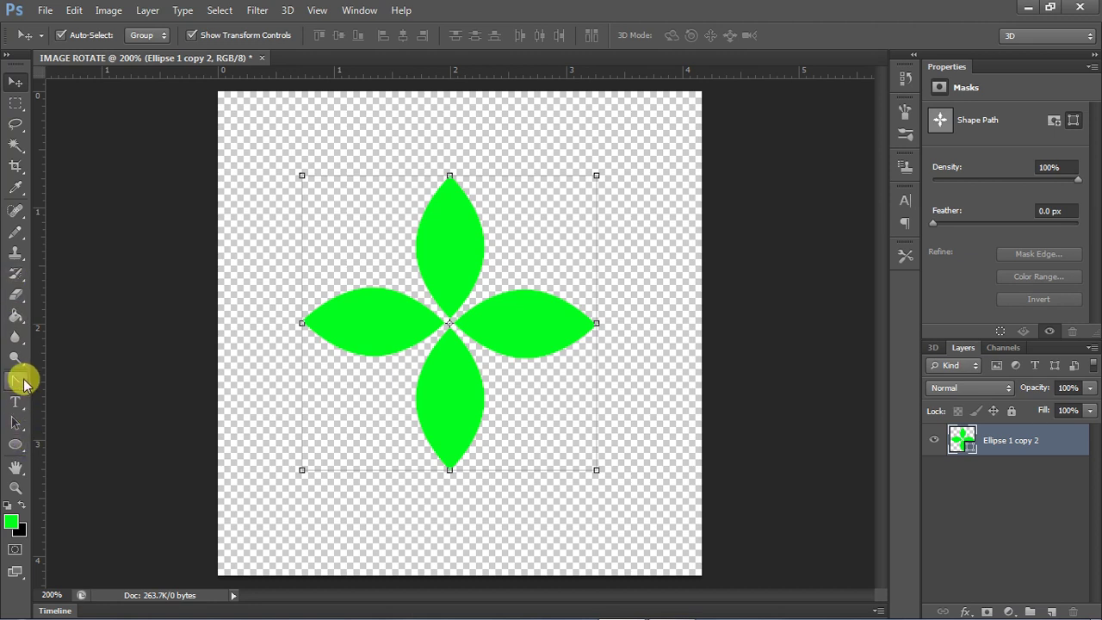
- Switch to the Paint Bucket tool and set the foreground colour to magenta
{"action": "left_click", "coordinate": [19, 342]}
{"action": "left_click", "coordinate": [17, 317]}
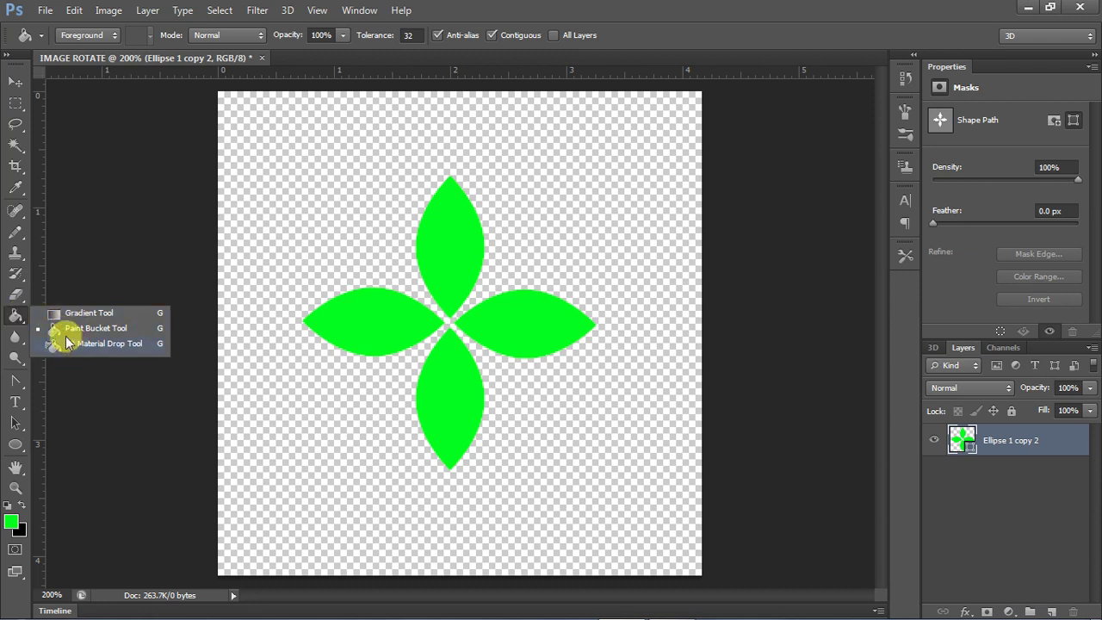
{"action": "left_click", "coordinate": [98, 329]}
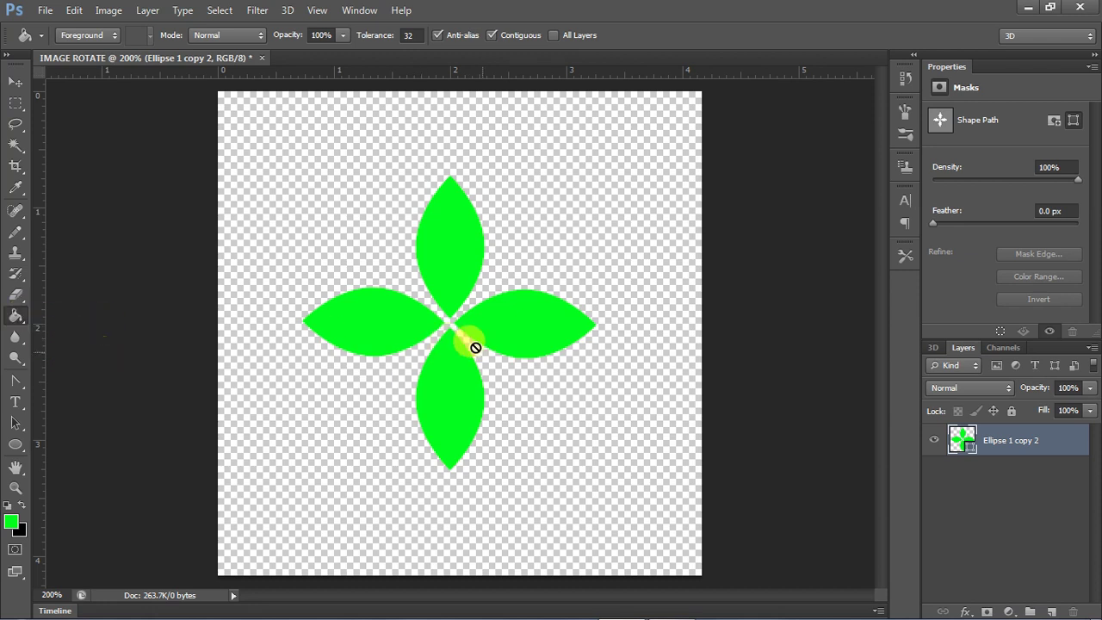
{"action": "left_click", "coordinate": [13, 523]}
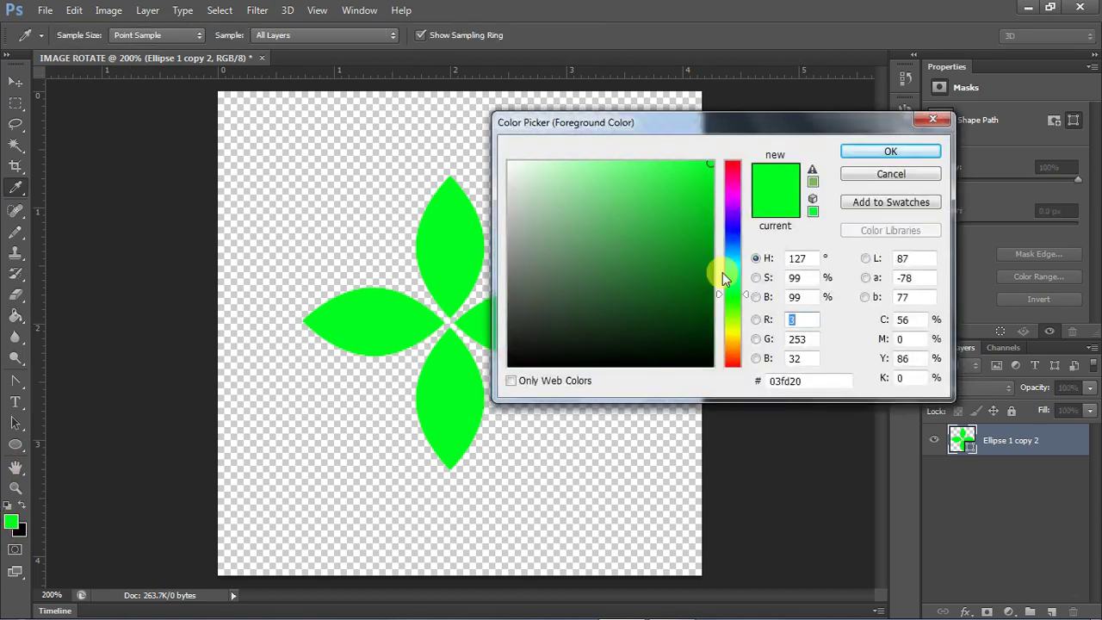
{"action": "left_click_drag", "start_coordinate": [732, 343], "coordinate": [748, 200]}
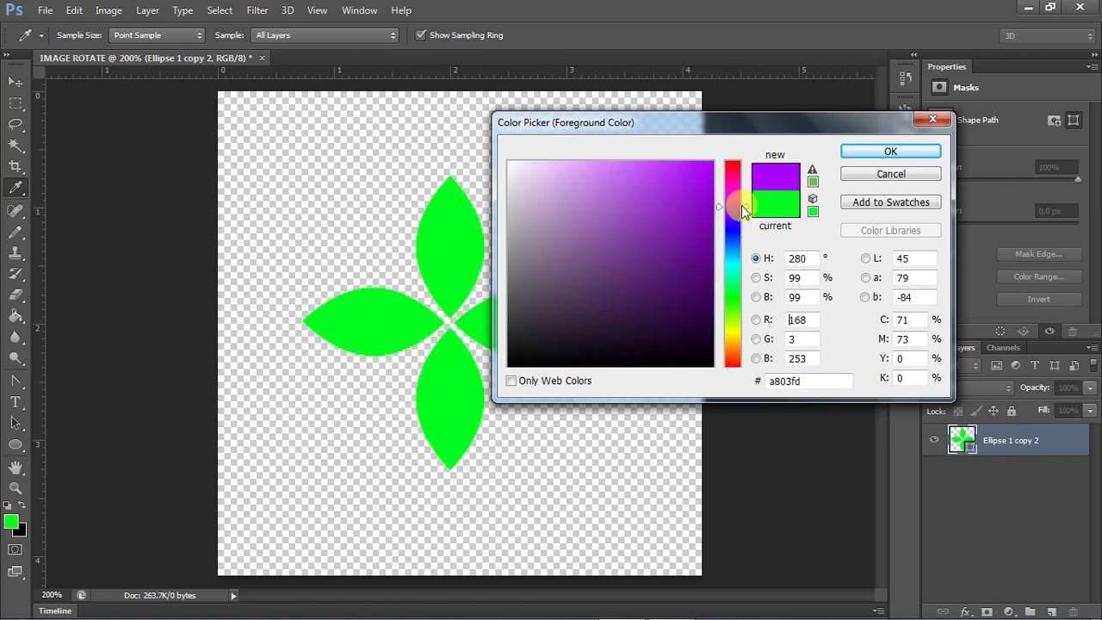
{"action": "left_click", "coordinate": [890, 152]}
{"action": "key", "text": "g"}
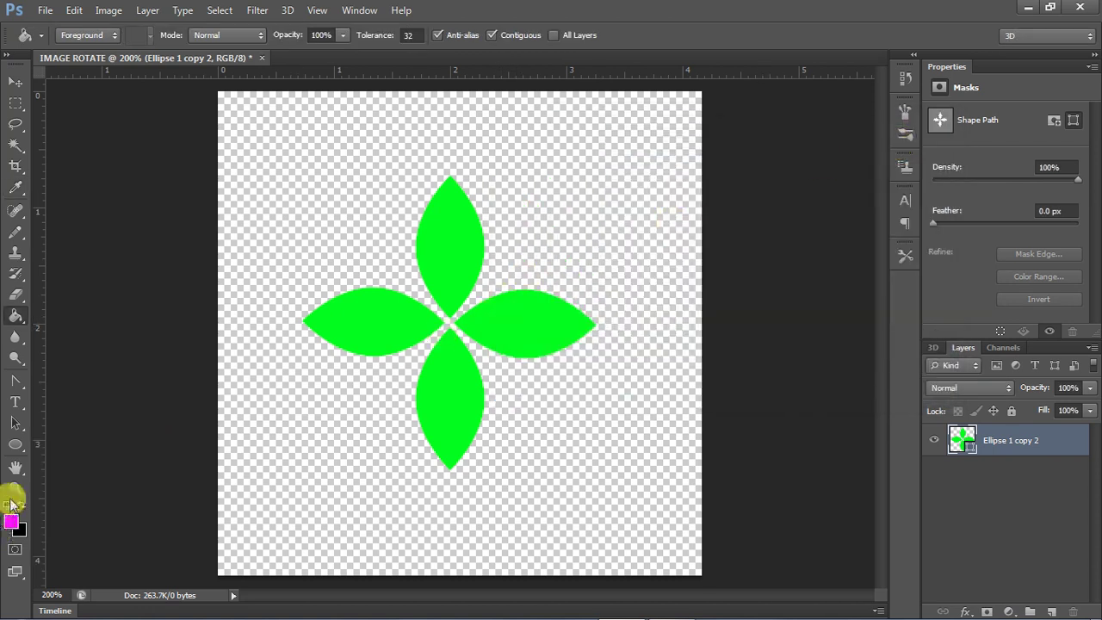
- Rasterize the flower layer and fill the left petal with magenta
{"action": "left_click", "coordinate": [390, 307]}
{"action": "left_click", "coordinate": [460, 249]}
{"action": "left_click", "coordinate": [362, 323]}
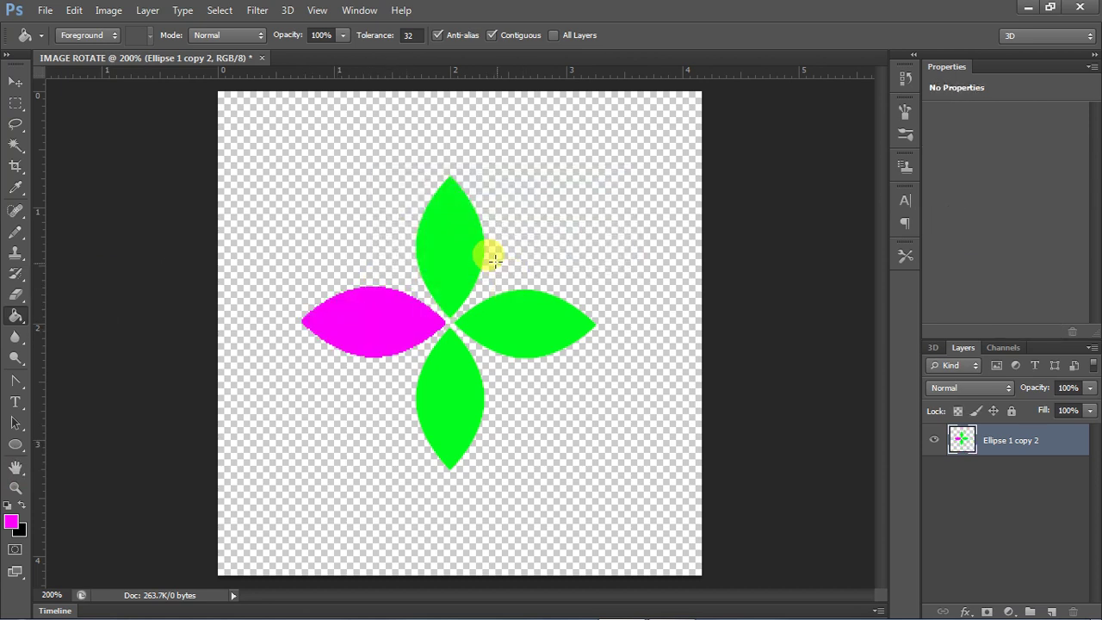
{"action": "left_click", "coordinate": [531, 328]}
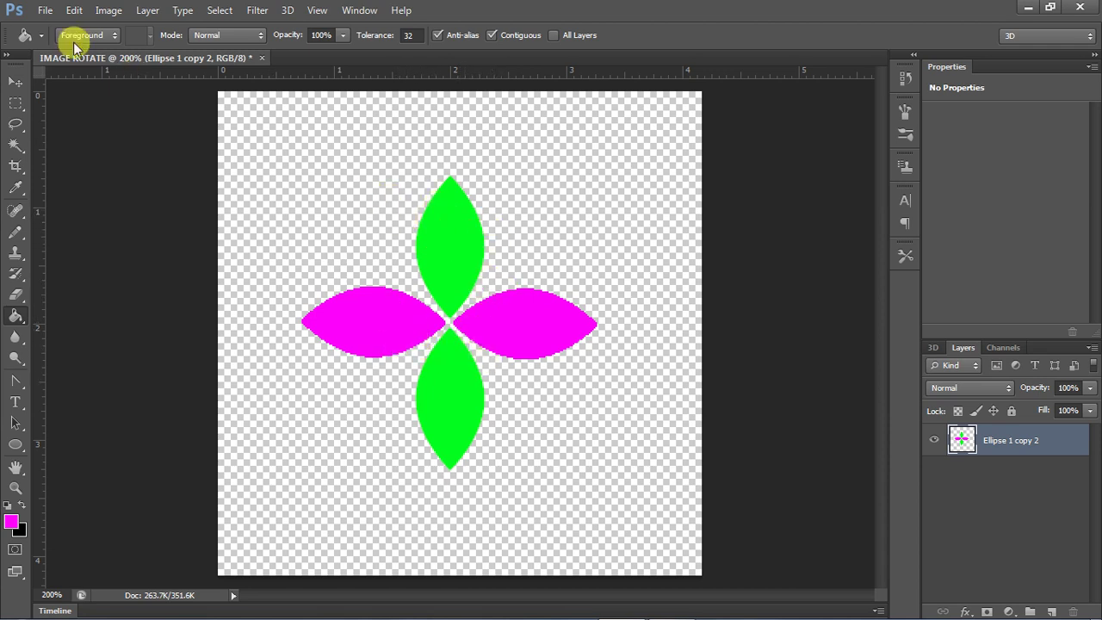
{"action": "left_click", "coordinate": [45, 10]}
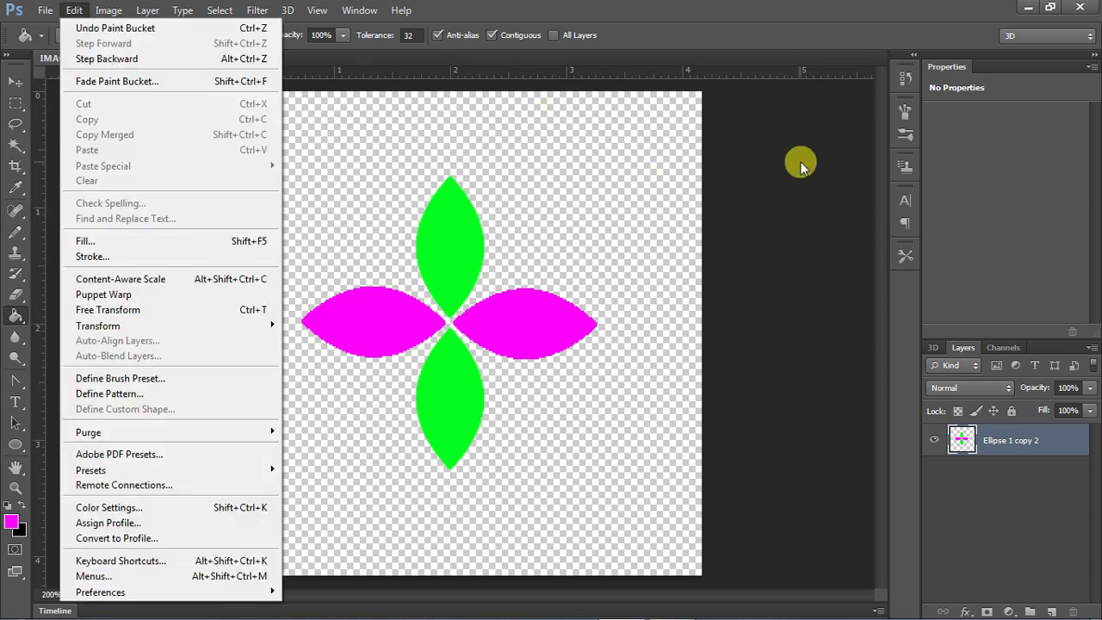
{"action": "left_click", "coordinate": [801, 162]}
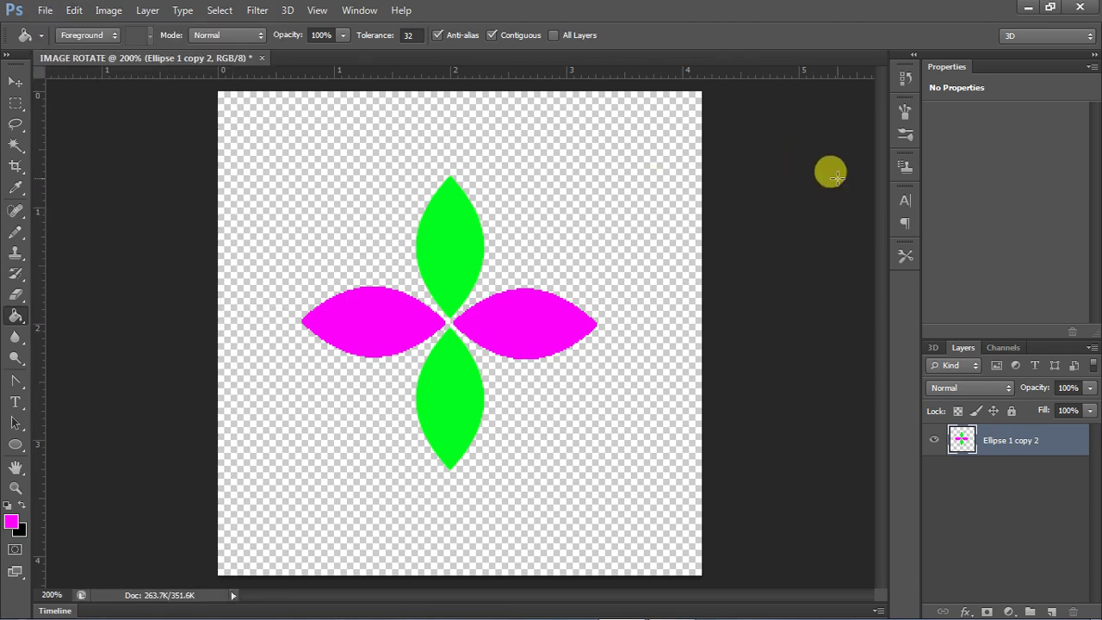
{"action": "left_click", "coordinate": [522, 351]}
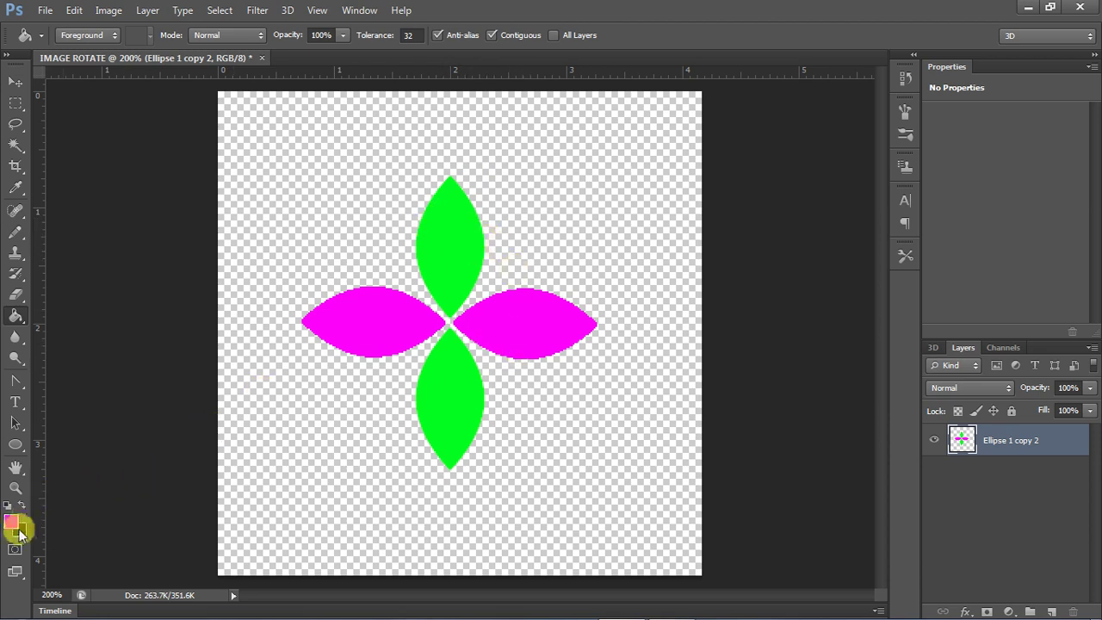
- Fill the right petal with yellow
{"action": "left_click", "coordinate": [14, 522]}
{"action": "left_click", "coordinate": [731, 338]}
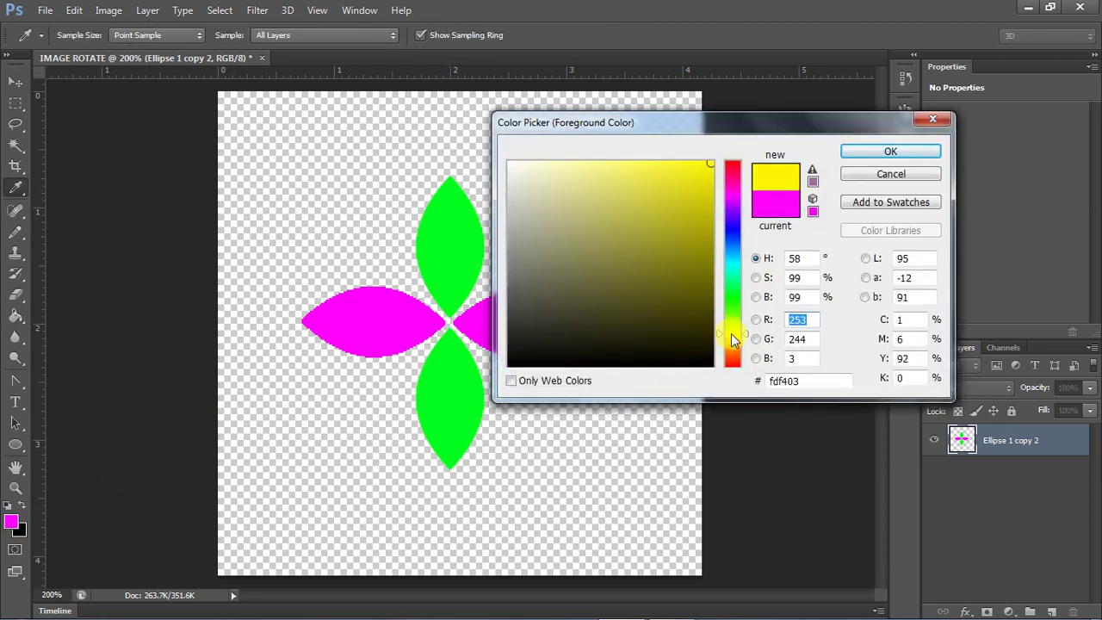
{"action": "left_click", "coordinate": [887, 154]}
{"action": "left_click", "coordinate": [535, 314]}
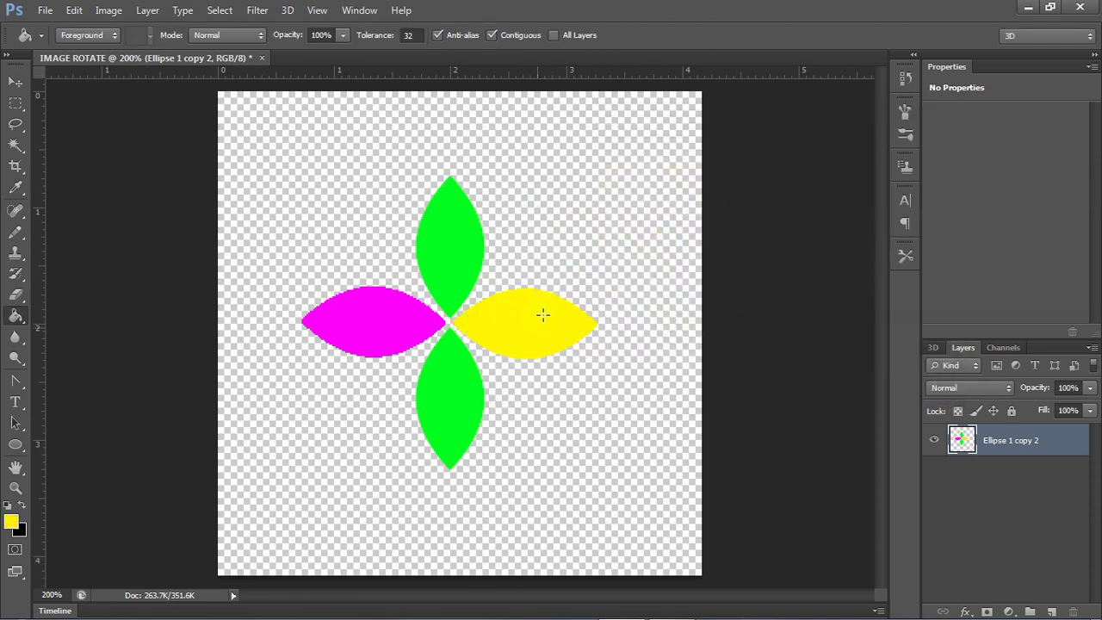
- Fill the bottom petal with red, leaving the top petal green
{"action": "left_click", "coordinate": [11, 522]}
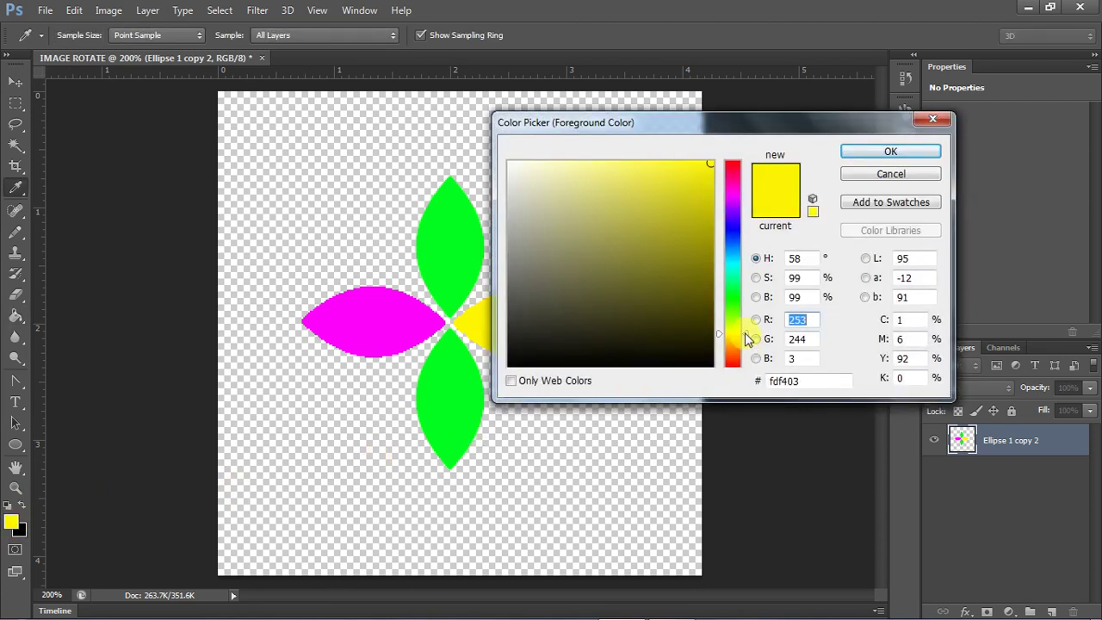
{"action": "left_click_drag", "start_coordinate": [747, 339], "coordinate": [750, 366]}
{"action": "left_click", "coordinate": [876, 148]}
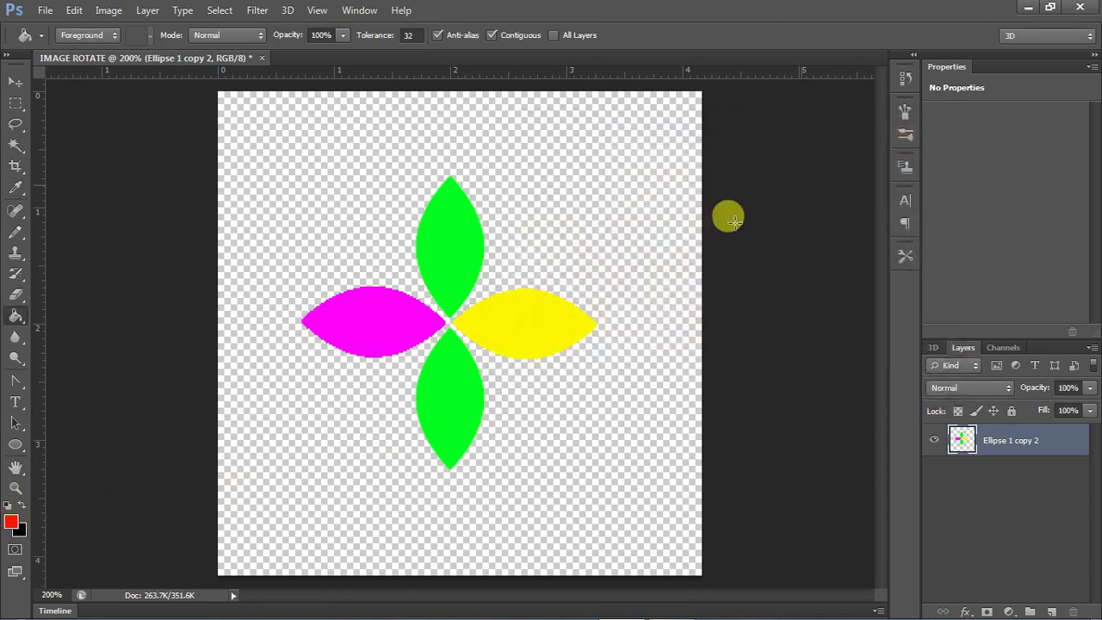
{"action": "left_click", "coordinate": [446, 398]}
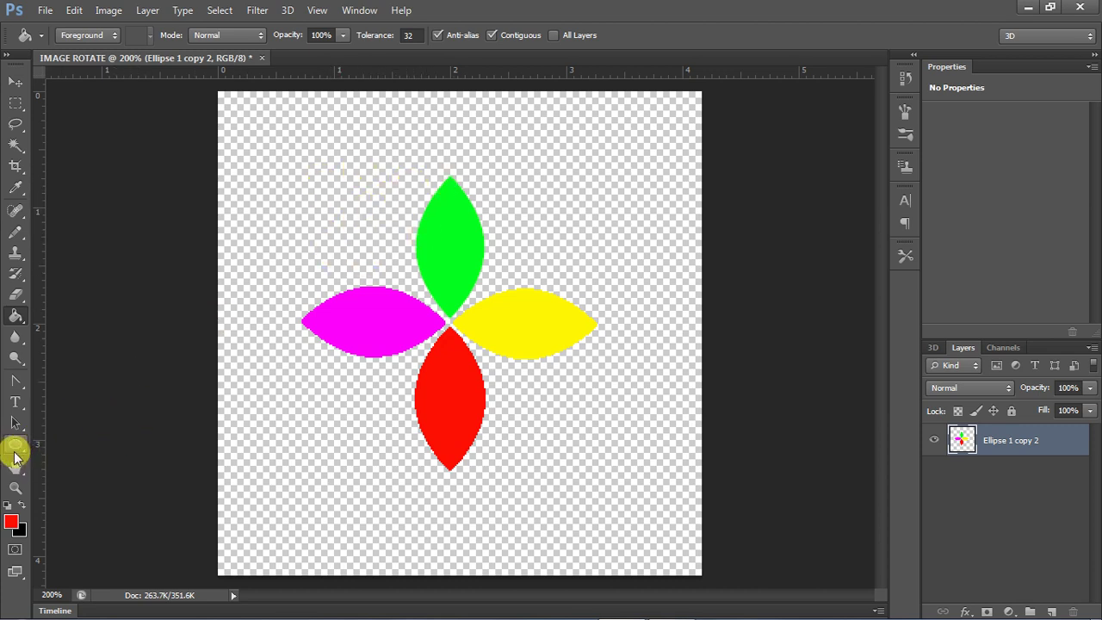
- Draw a red fleur-de-lis custom shape up-left of the flower as layer Shape 1
{"action": "left_click_drag", "start_coordinate": [14, 448], "coordinate": [107, 524]}
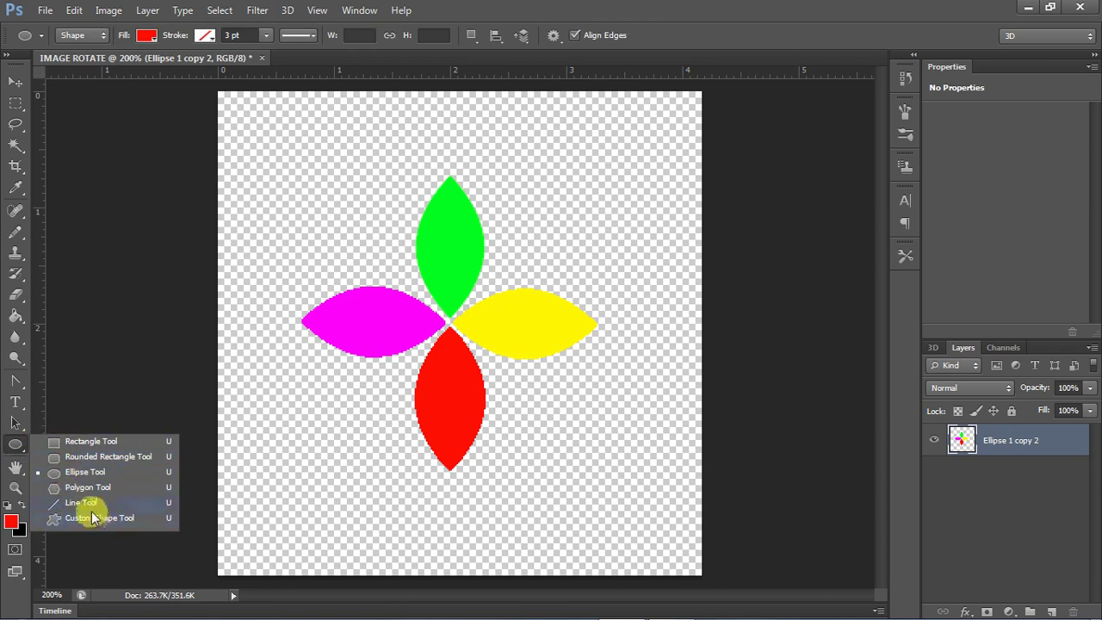
{"action": "left_click", "coordinate": [85, 520]}
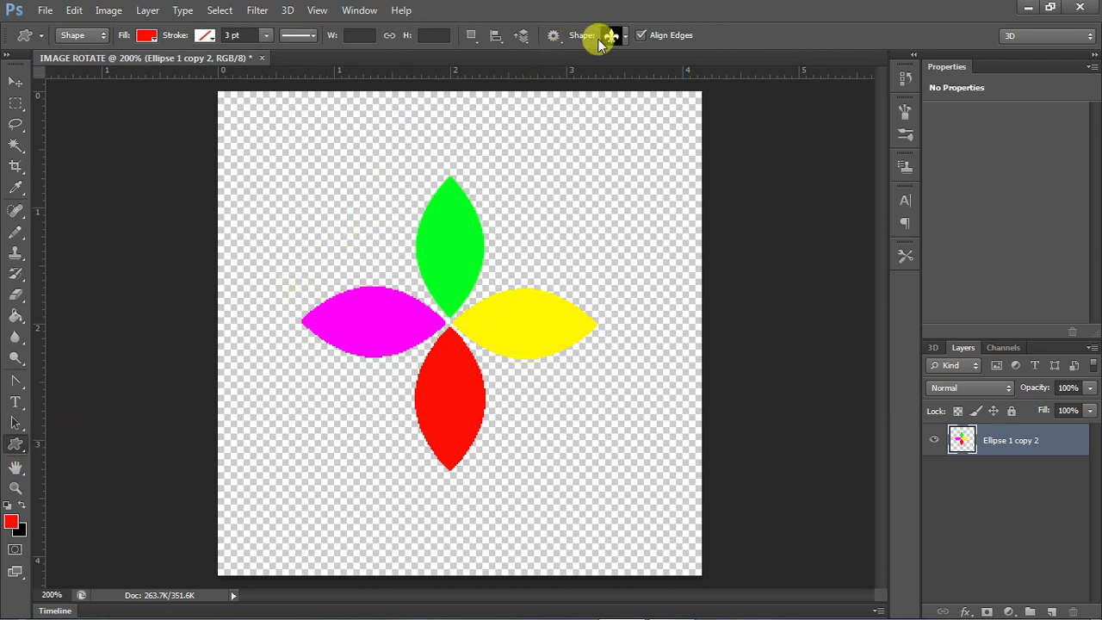
{"action": "left_click", "coordinate": [624, 36]}
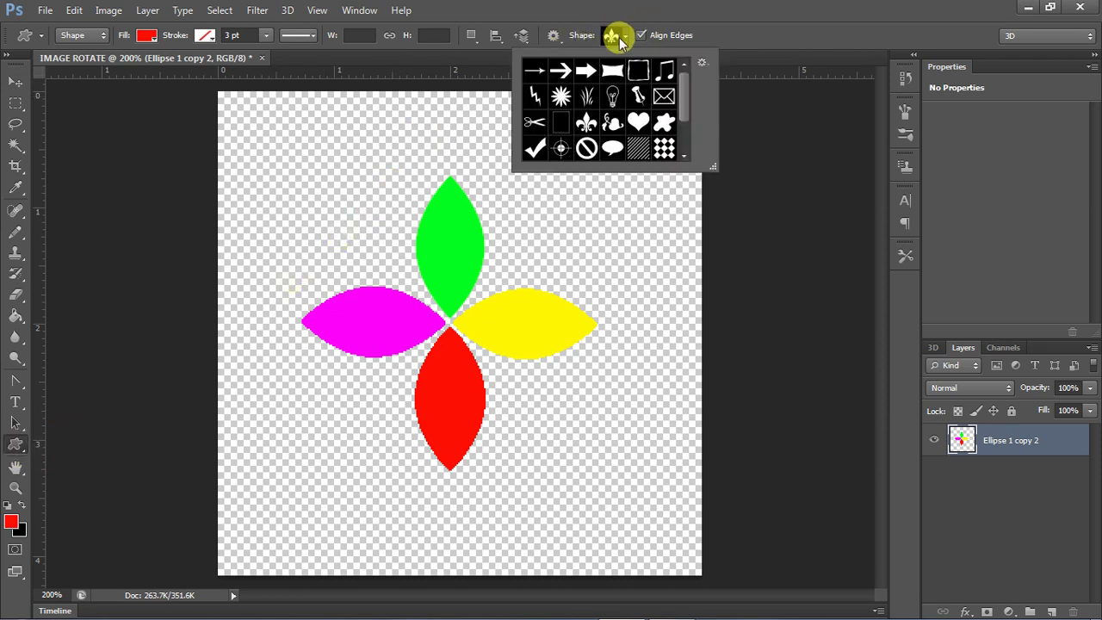
{"action": "left_click_drag", "start_coordinate": [684, 75], "coordinate": [686, 90]}
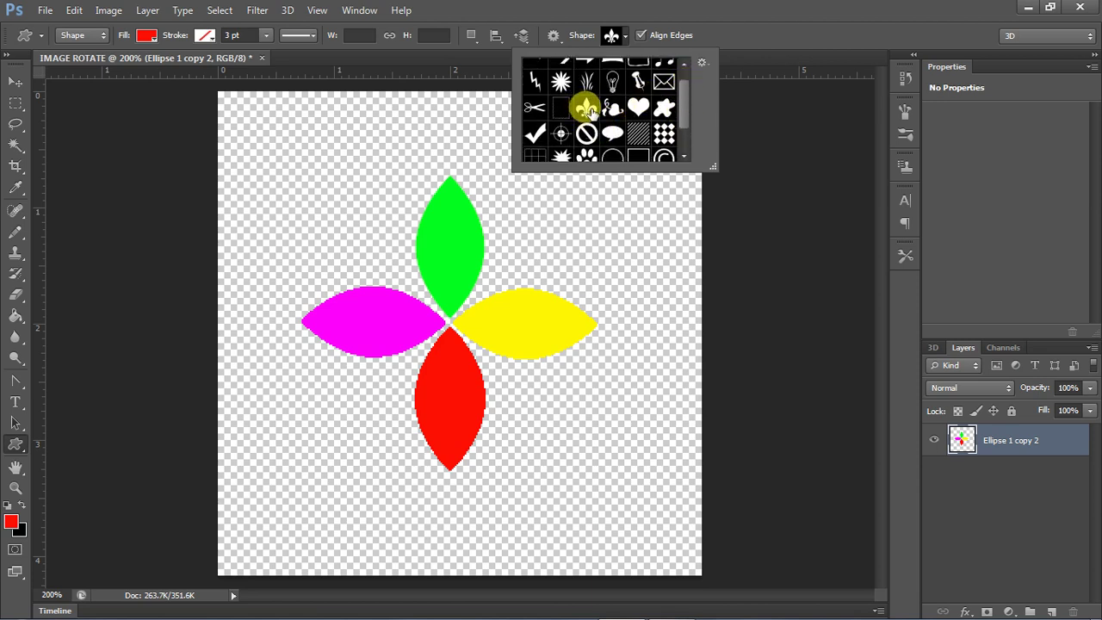
{"action": "double_click", "coordinate": [586, 107]}
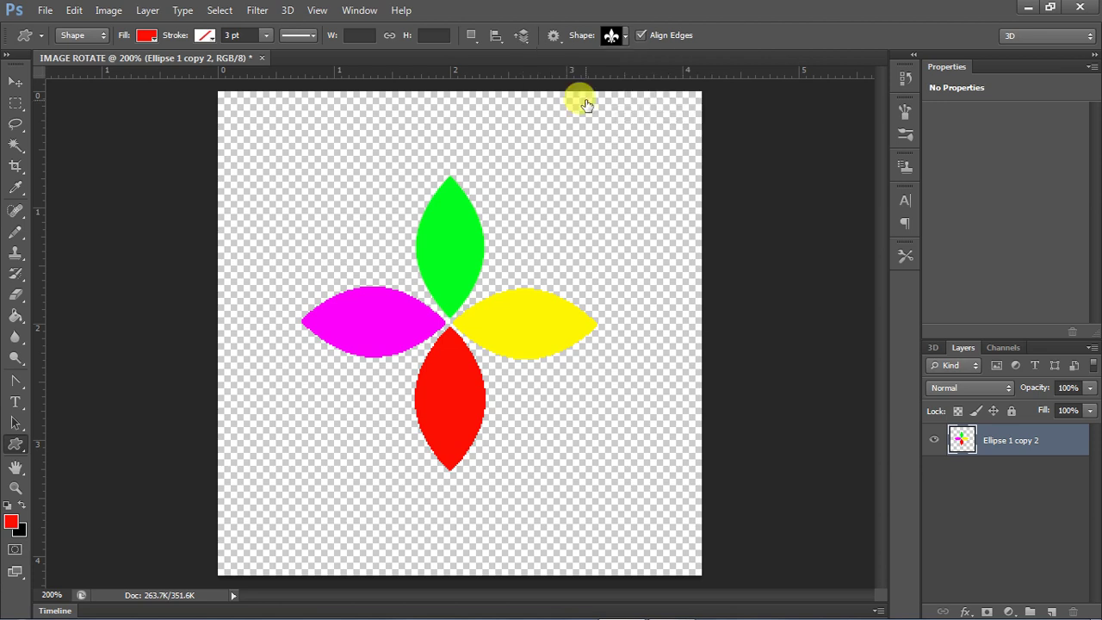
{"action": "left_click_drag", "start_coordinate": [299, 170], "coordinate": [386, 253]}
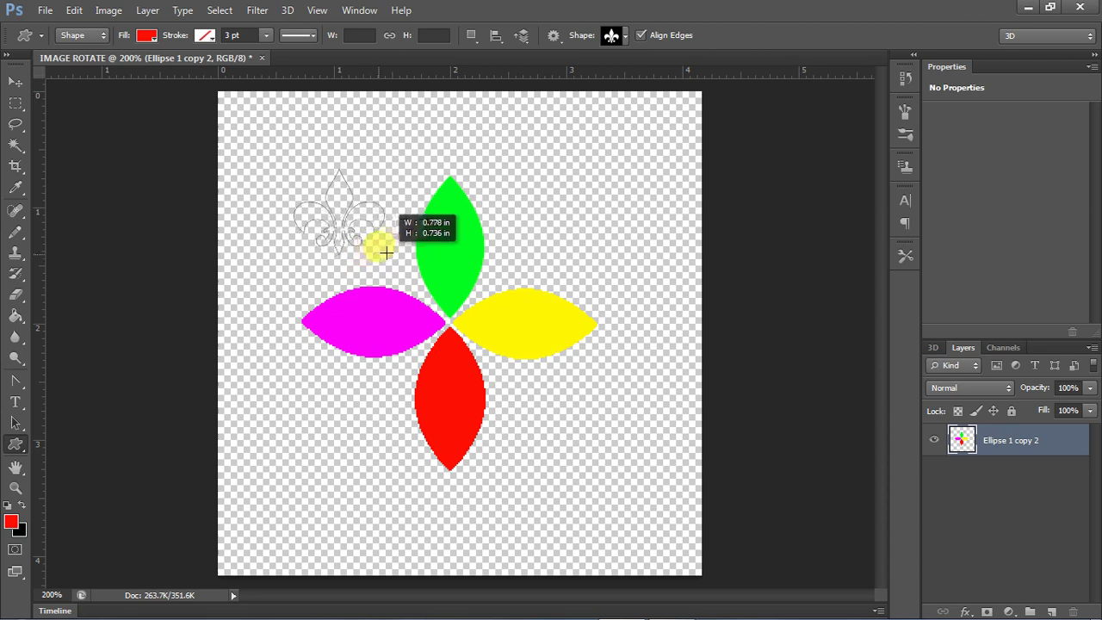
{"action": "left_click_drag", "start_coordinate": [387, 252], "coordinate": [372, 268]}
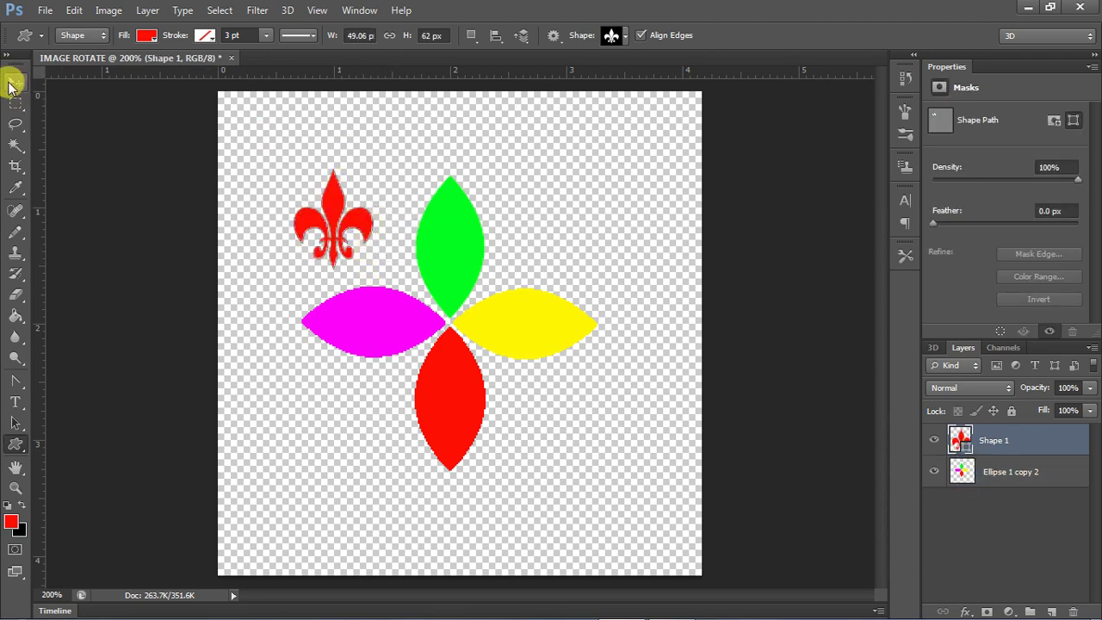
- Rotate the fleur-de-lis about -38°, position it, and apply the transform
{"action": "left_click", "coordinate": [13, 87]}
{"action": "left_click_drag", "start_coordinate": [340, 215], "coordinate": [357, 185]}
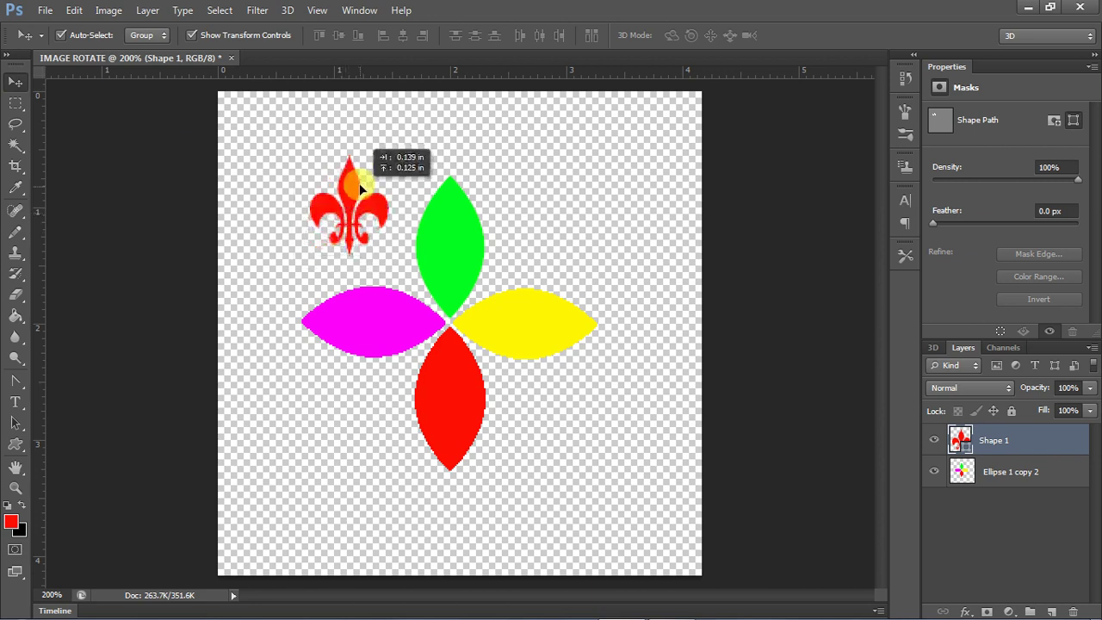
{"action": "left_click", "coordinate": [400, 138]}
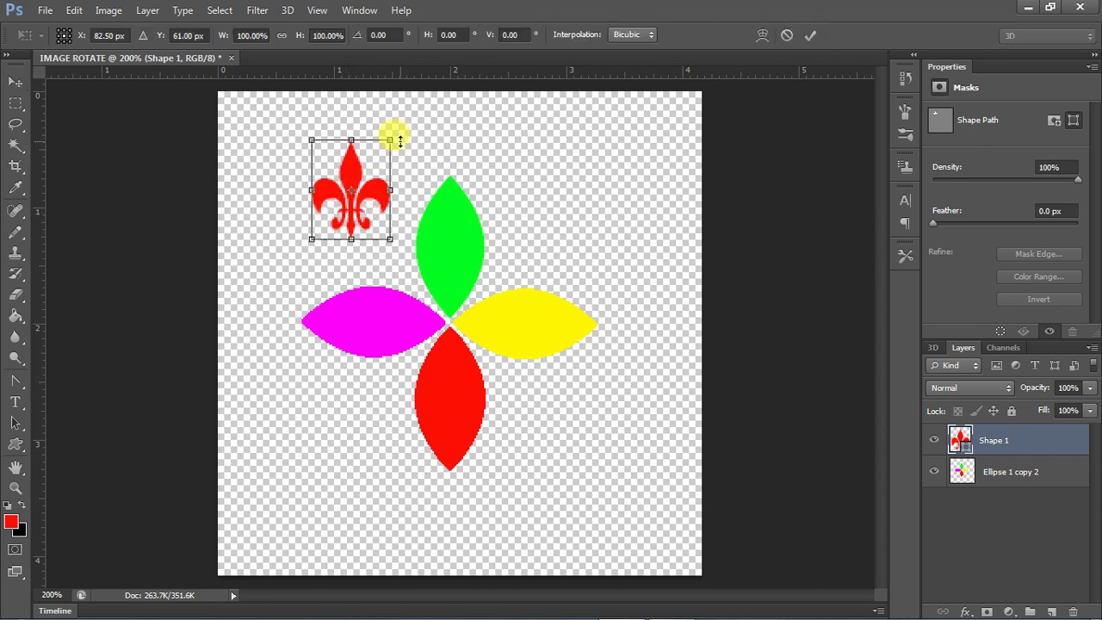
{"action": "left_click_drag", "start_coordinate": [389, 127], "coordinate": [345, 118]}
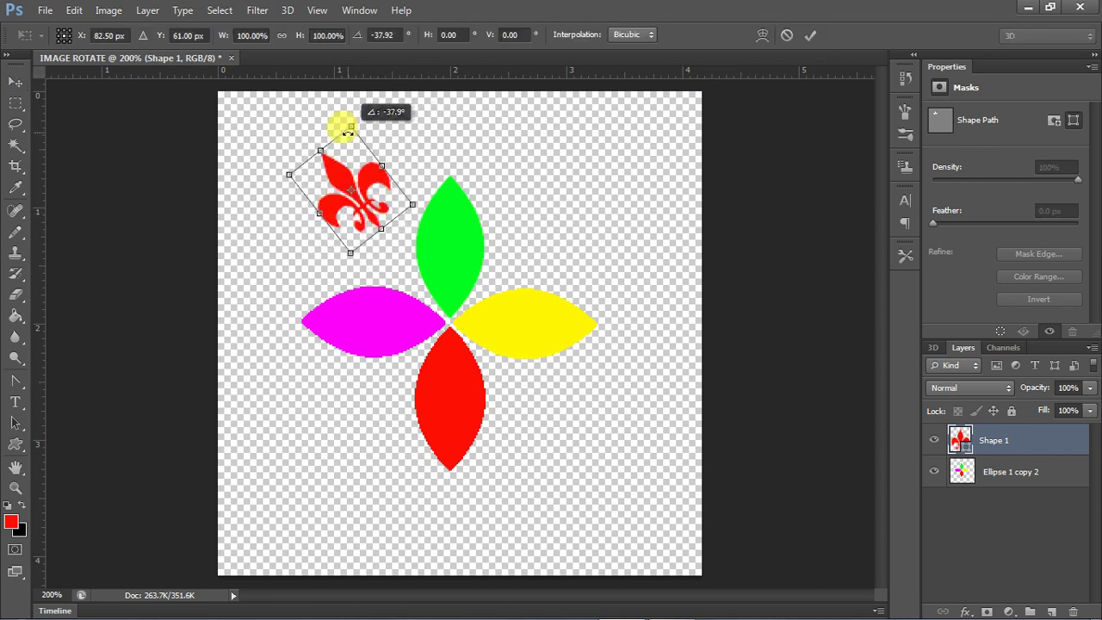
{"action": "left_click_drag", "start_coordinate": [367, 202], "coordinate": [363, 224]}
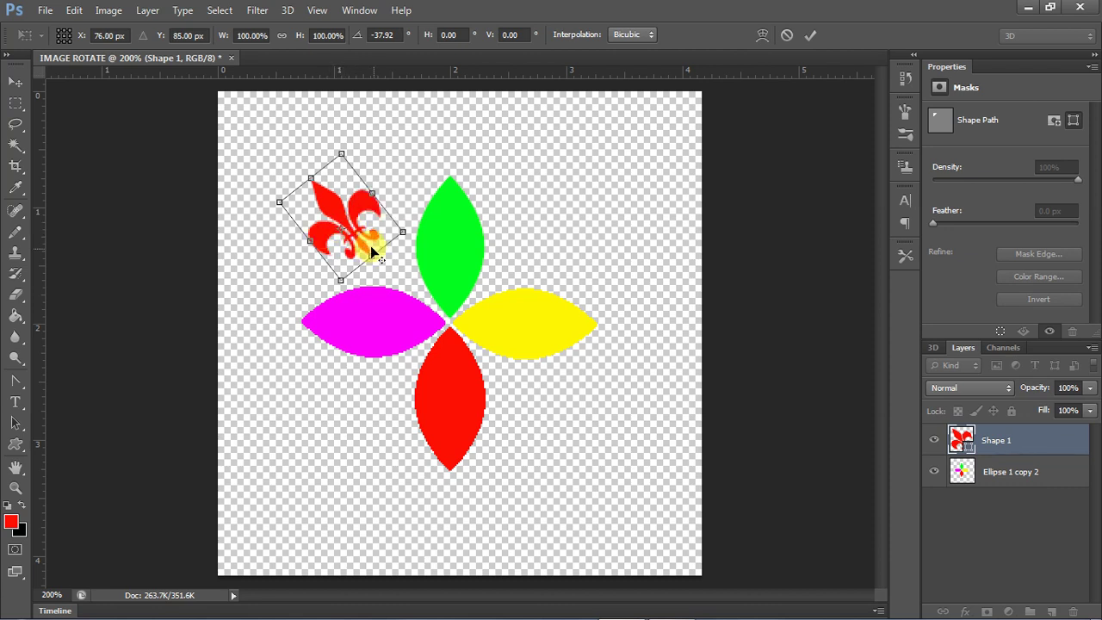
{"action": "left_click_drag", "start_coordinate": [369, 247], "coordinate": [422, 313]}
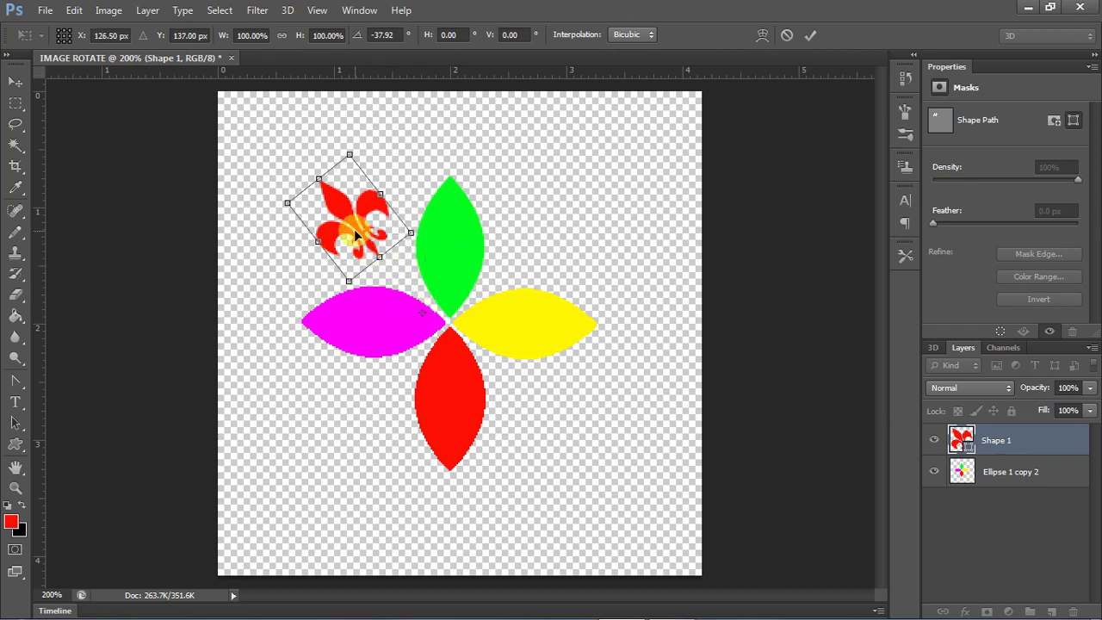
{"action": "left_click", "coordinate": [360, 222], "text": "alt"}
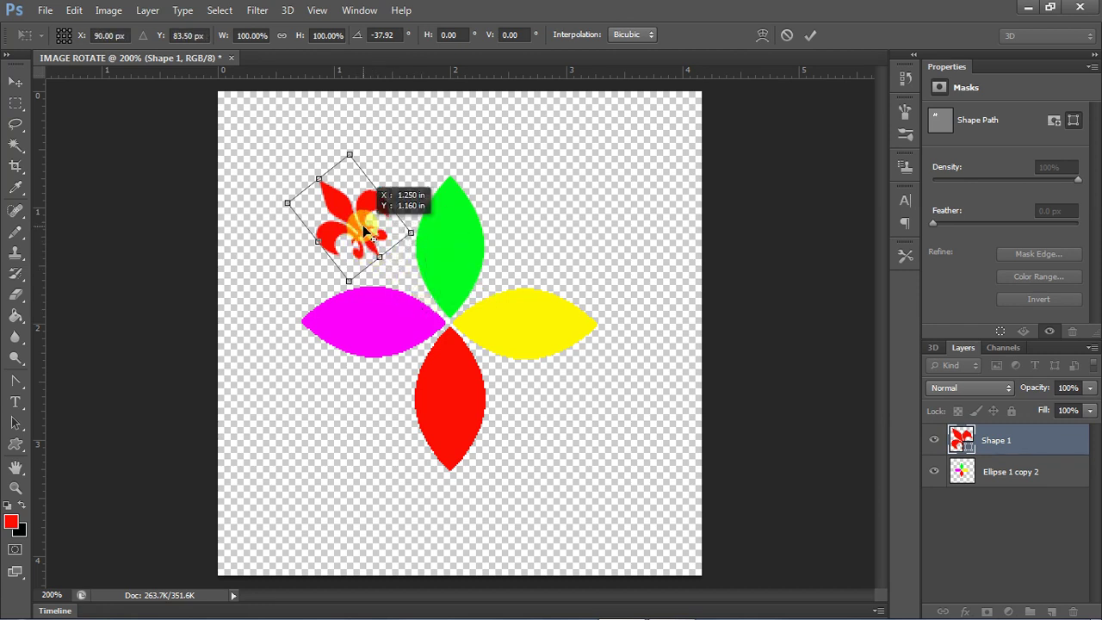
{"action": "left_click", "coordinate": [15, 81]}
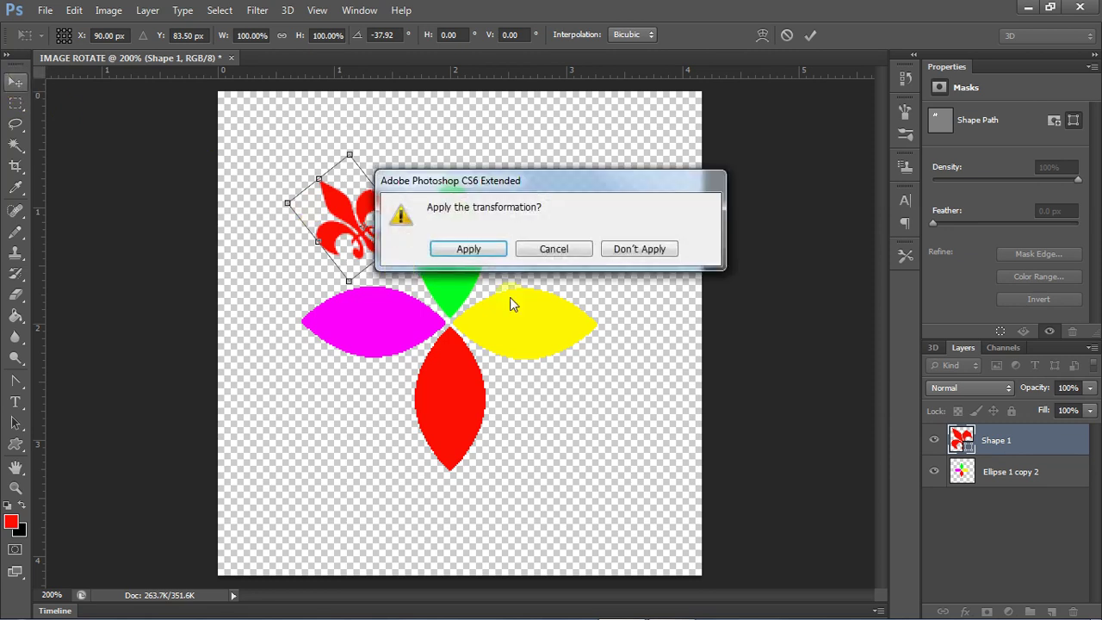
{"action": "left_click", "coordinate": [469, 250]}
- Select the fleur-de-lis and flower layers and Alt-drag to duplicate them
{"action": "left_click", "coordinate": [368, 242]}
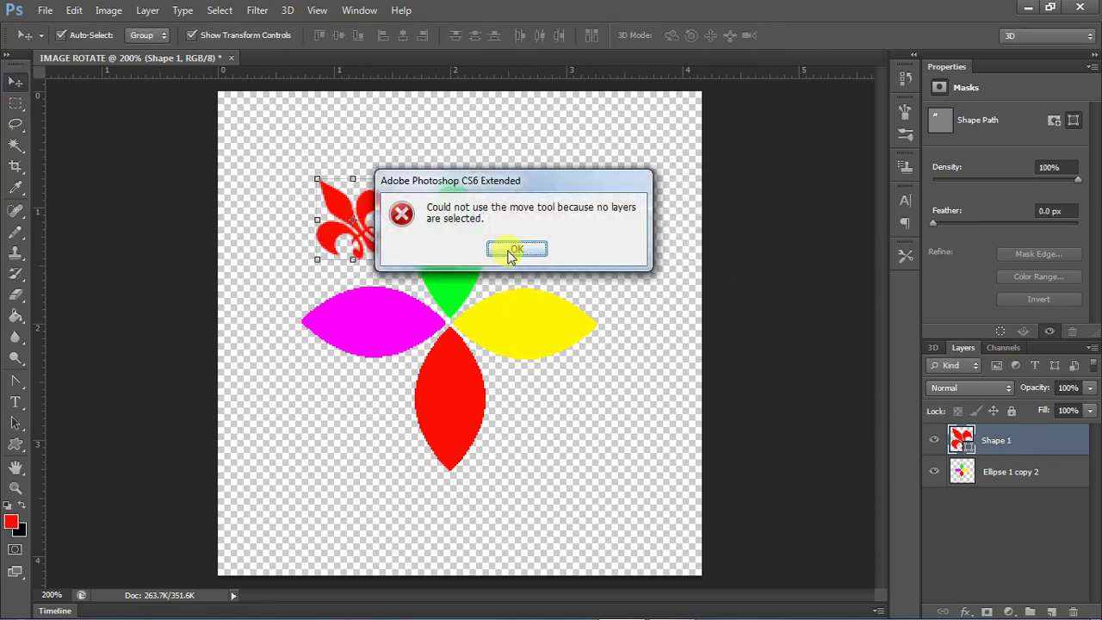
{"action": "left_click", "coordinate": [515, 249]}
{"action": "left_click", "coordinate": [368, 242]}
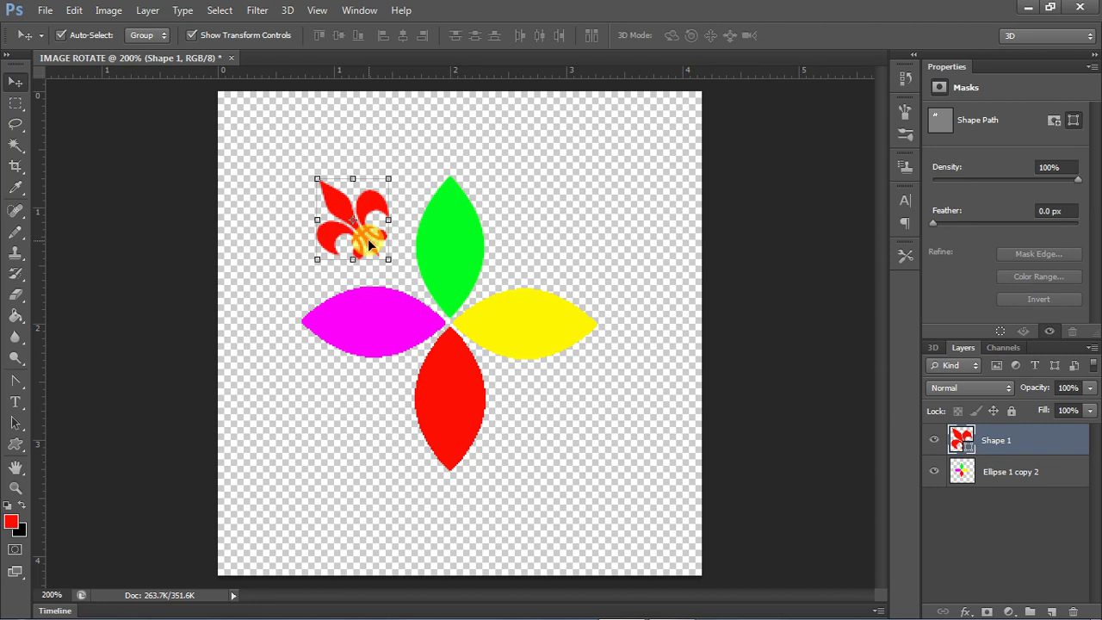
{"action": "left_click", "coordinate": [368, 244]}
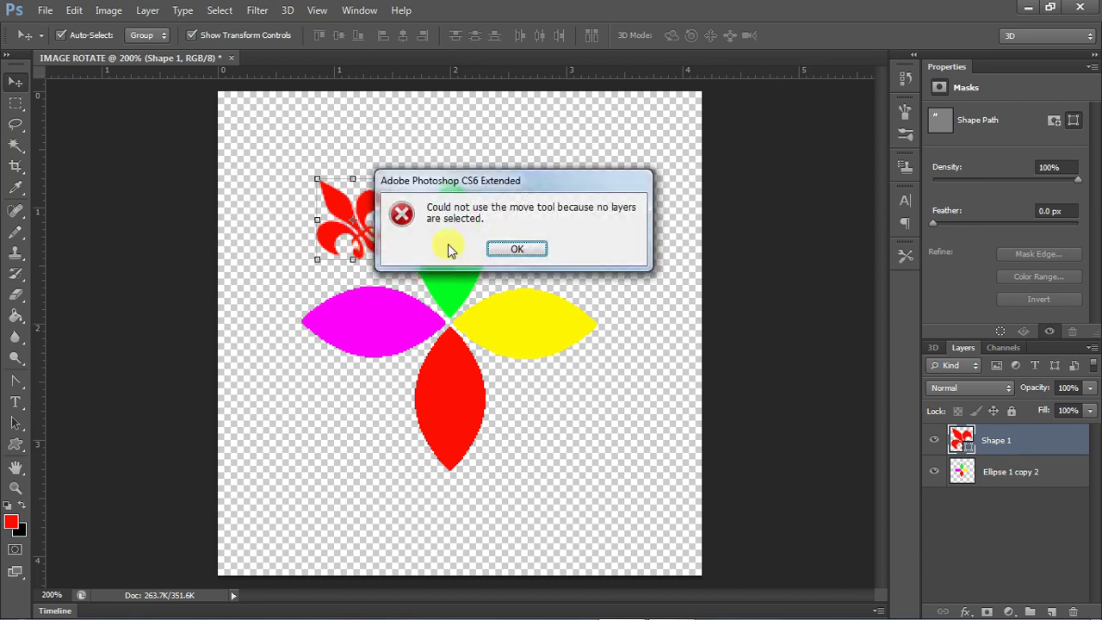
{"action": "left_click", "coordinate": [517, 249]}
{"action": "mouse_move", "coordinate": [372, 244]}
{"action": "left_mouse_down"}
{"action": "mouse_move", "coordinate": [469, 349]}
{"action": "mouse_move", "coordinate": [376, 247]}
{"action": "left_mouse_up"}
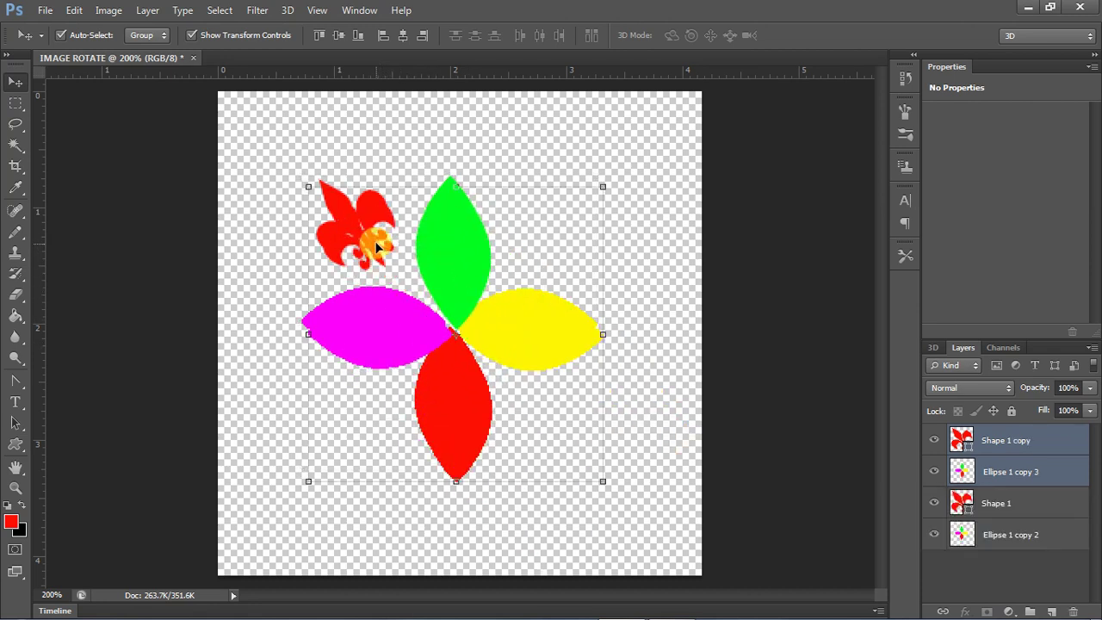
- Position four fleur-de-lis copies at the top-left, top-right, bottom-left and bottom-right of the flower
{"action": "mouse_move", "coordinate": [437, 289]}
{"action": "left_mouse_down"}
{"action": "mouse_move", "coordinate": [566, 248]}
{"action": "mouse_move", "coordinate": [617, 268]}
{"action": "left_mouse_up"}
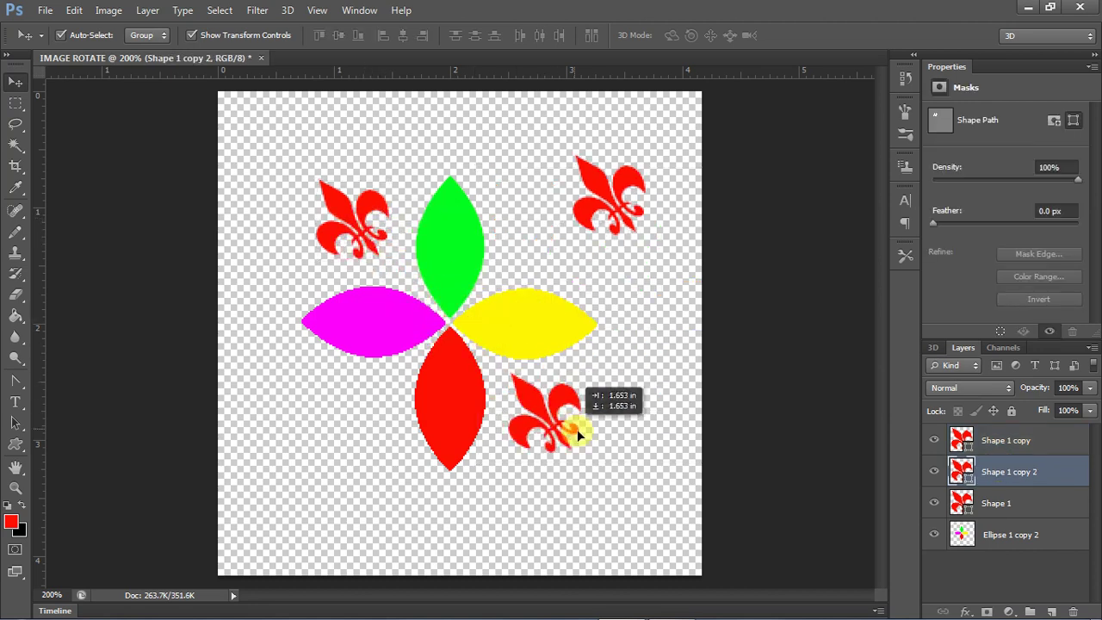
{"action": "left_click_drag", "start_coordinate": [364, 224], "coordinate": [577, 430]}
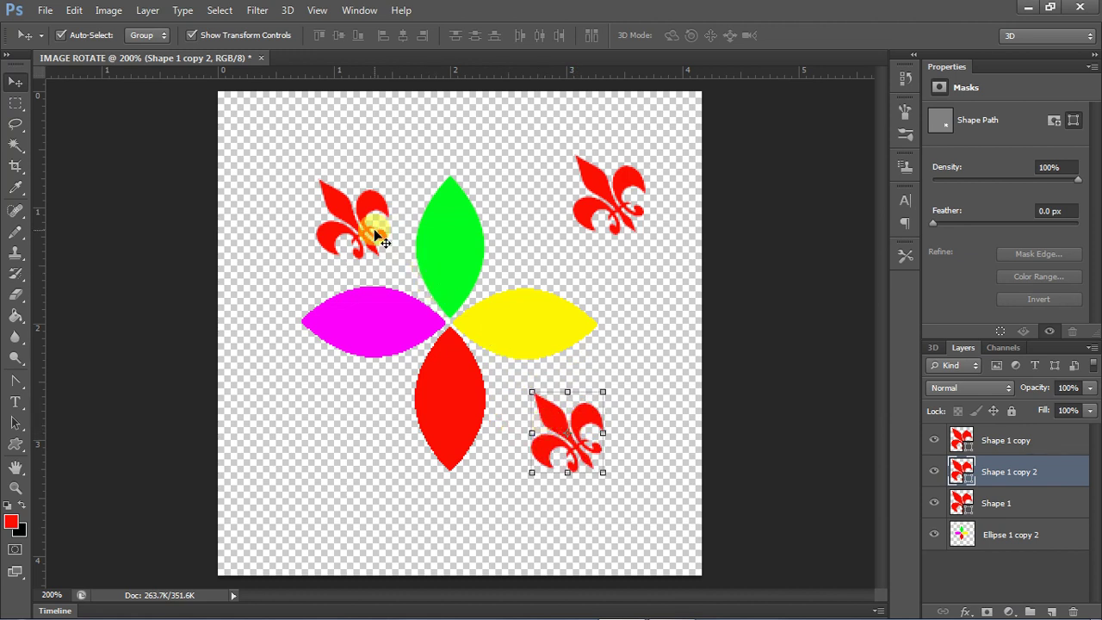
{"action": "left_click_drag", "start_coordinate": [373, 218], "coordinate": [362, 452]}
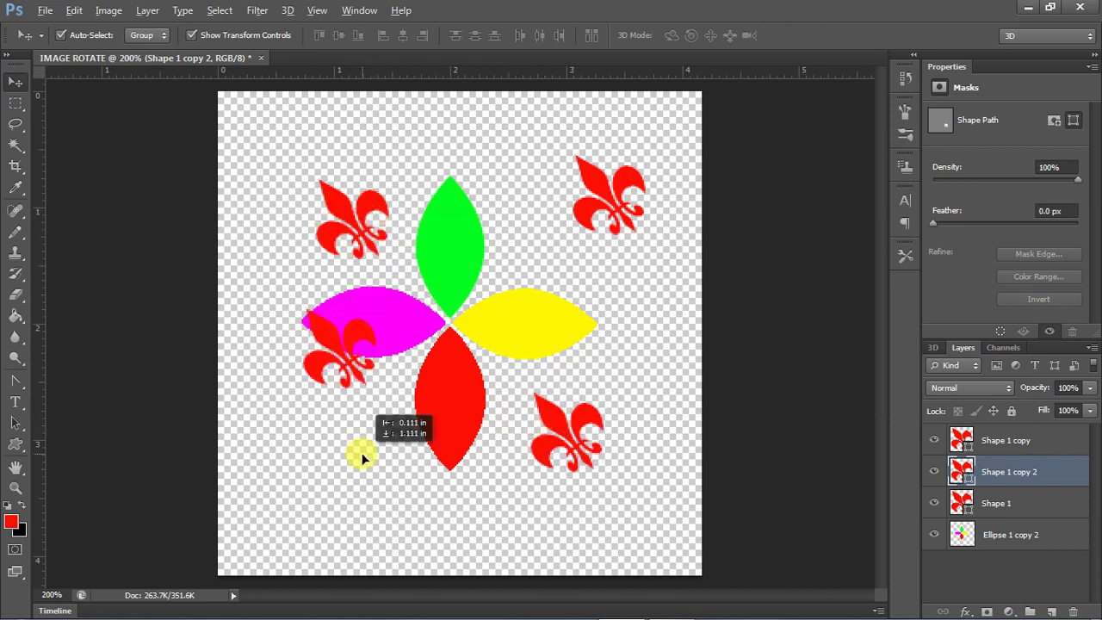
{"action": "left_click_drag", "start_coordinate": [603, 199], "coordinate": [552, 223]}
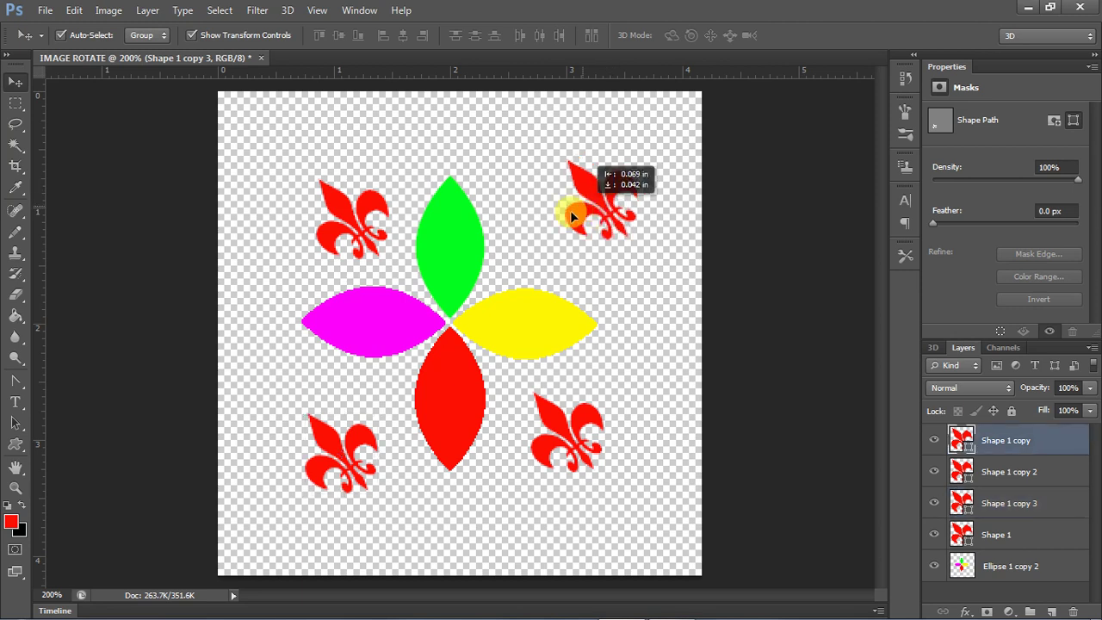
{"action": "left_click_drag", "start_coordinate": [580, 438], "coordinate": [571, 427]}
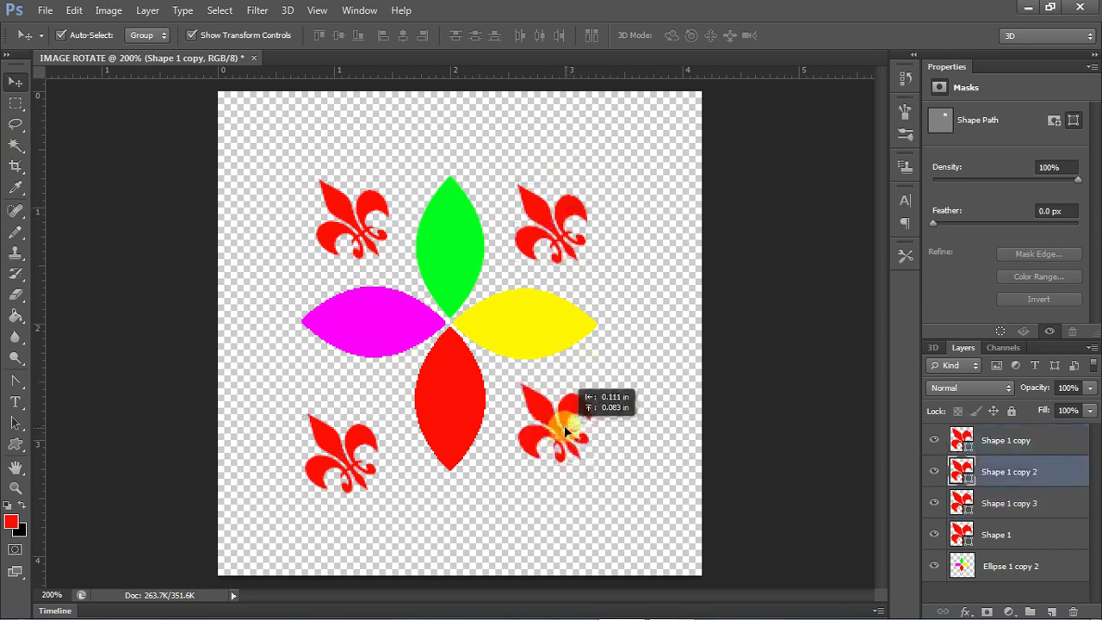
{"action": "left_click_drag", "start_coordinate": [348, 466], "coordinate": [361, 436]}
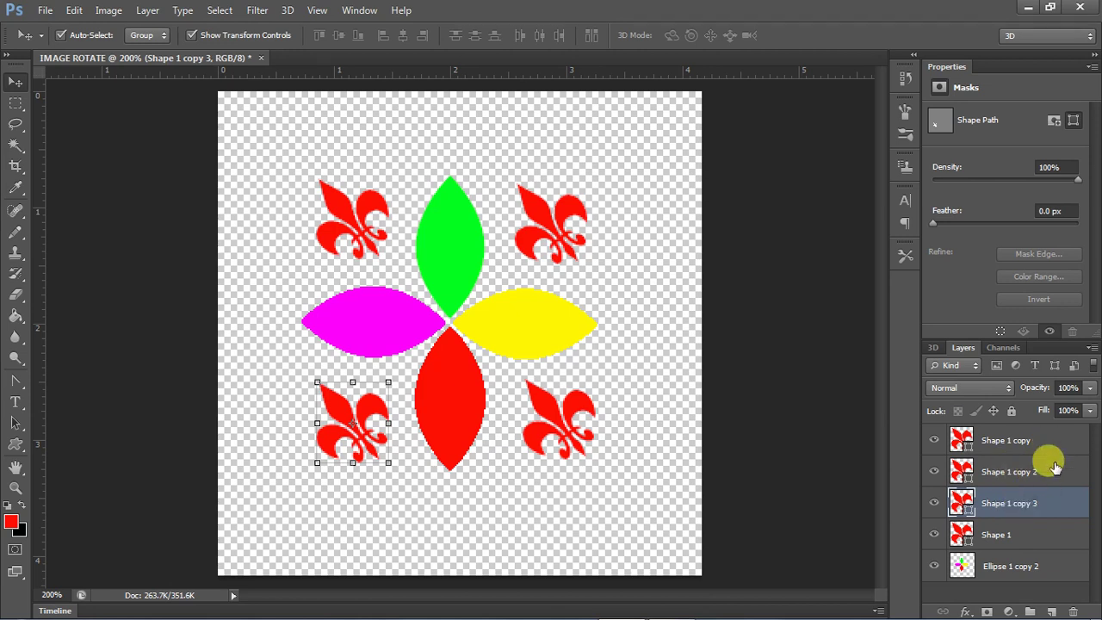
{"action": "left_click", "coordinate": [1023, 441]}
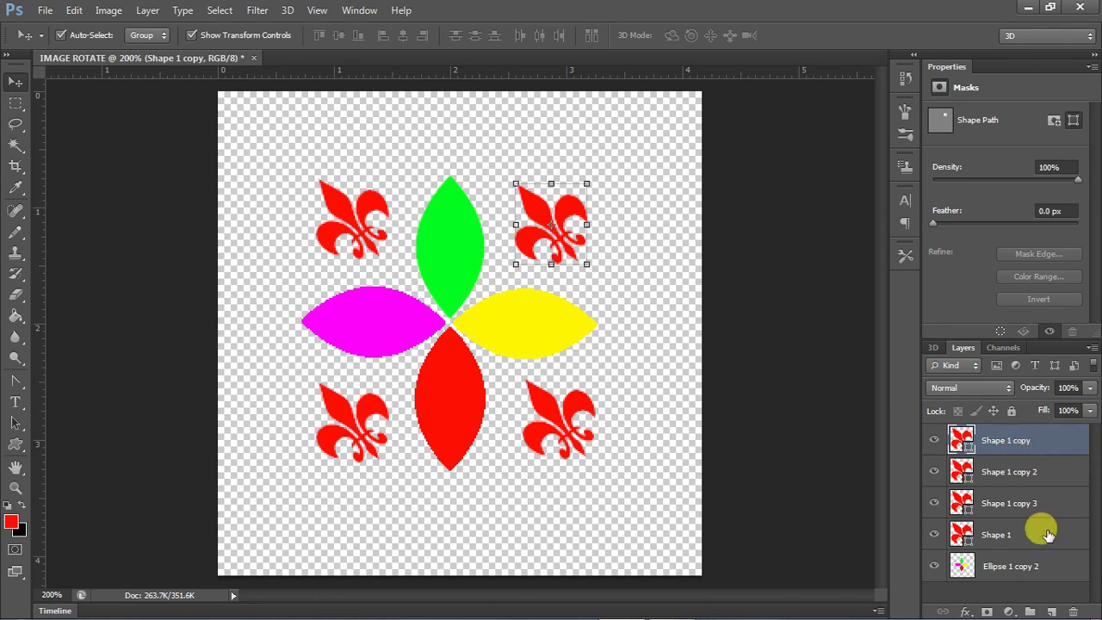
- Merge the four fleurs-de-lis and flower into layer Shape 1 copy, nudged right and down
{"action": "left_click", "coordinate": [1023, 499], "text": "shift"}
{"action": "left_click", "coordinate": [1032, 536], "text": "shift"}
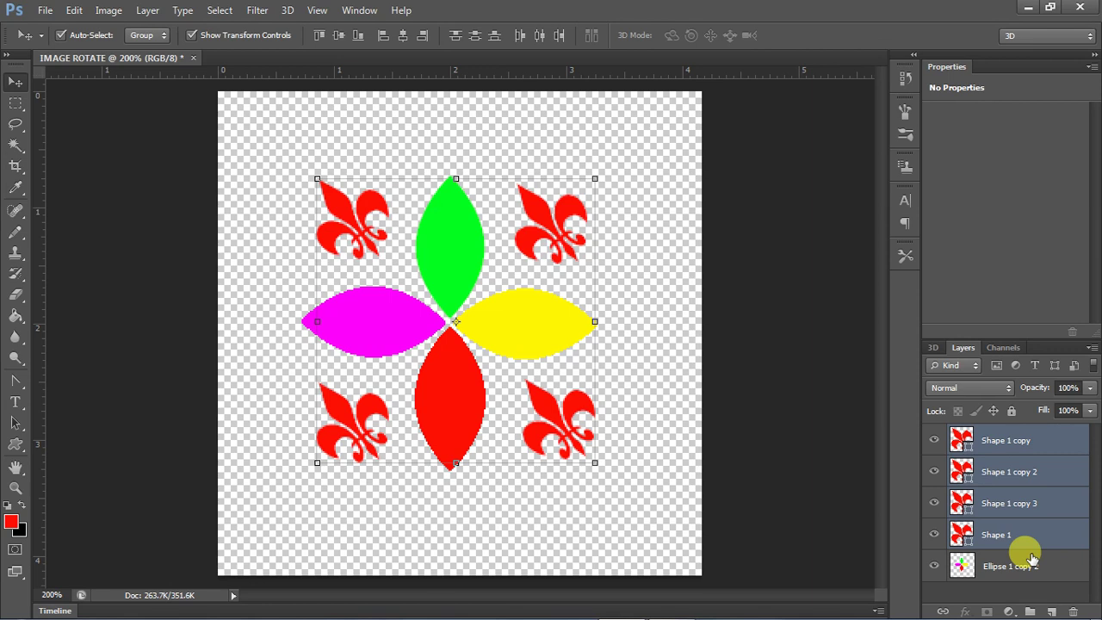
{"action": "left_click", "coordinate": [1034, 567], "text": "shift"}
{"action": "right_click", "coordinate": [1036, 566]}
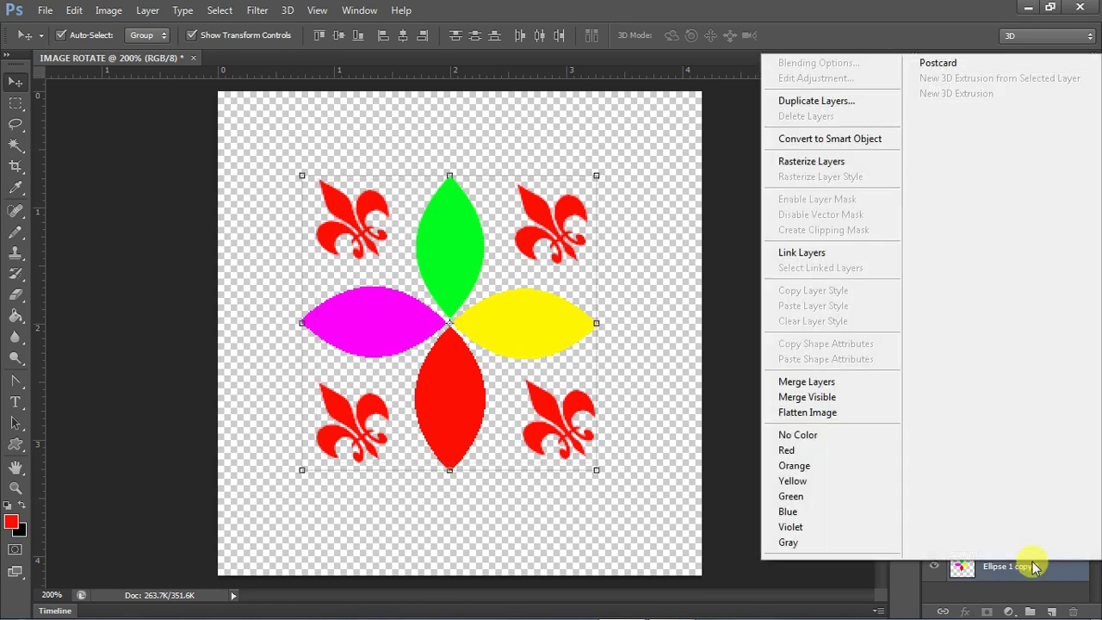
{"action": "left_click", "coordinate": [813, 387]}
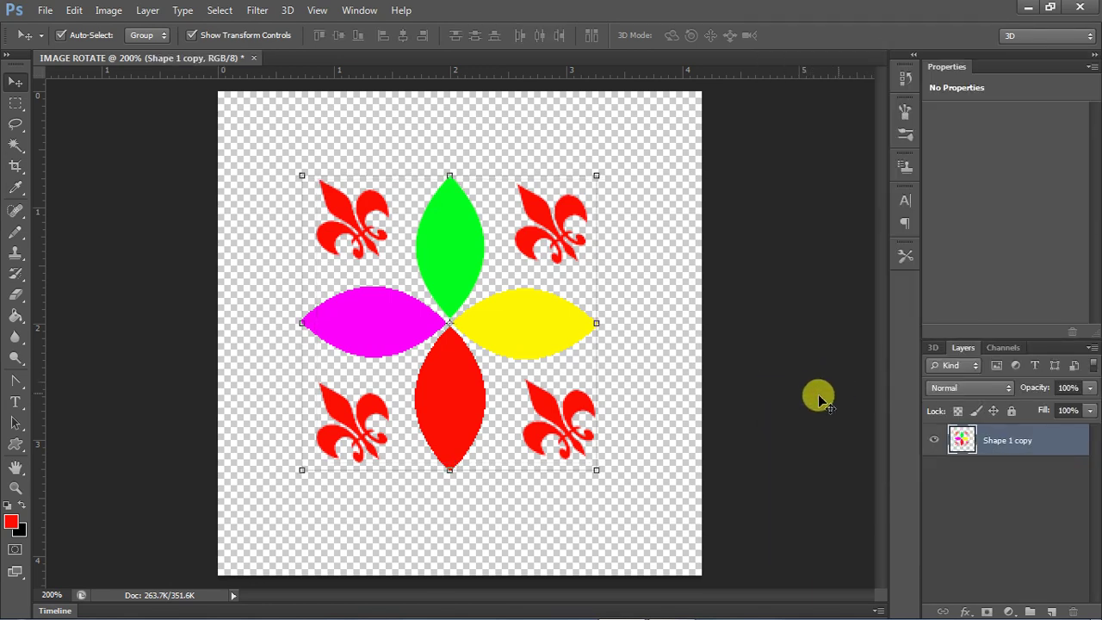
{"action": "mouse_move", "coordinate": [460, 315]}
{"action": "left_mouse_down"}
{"action": "mouse_move", "coordinate": [454, 330]}
{"action": "mouse_move", "coordinate": [433, 335]}
{"action": "left_mouse_up"}
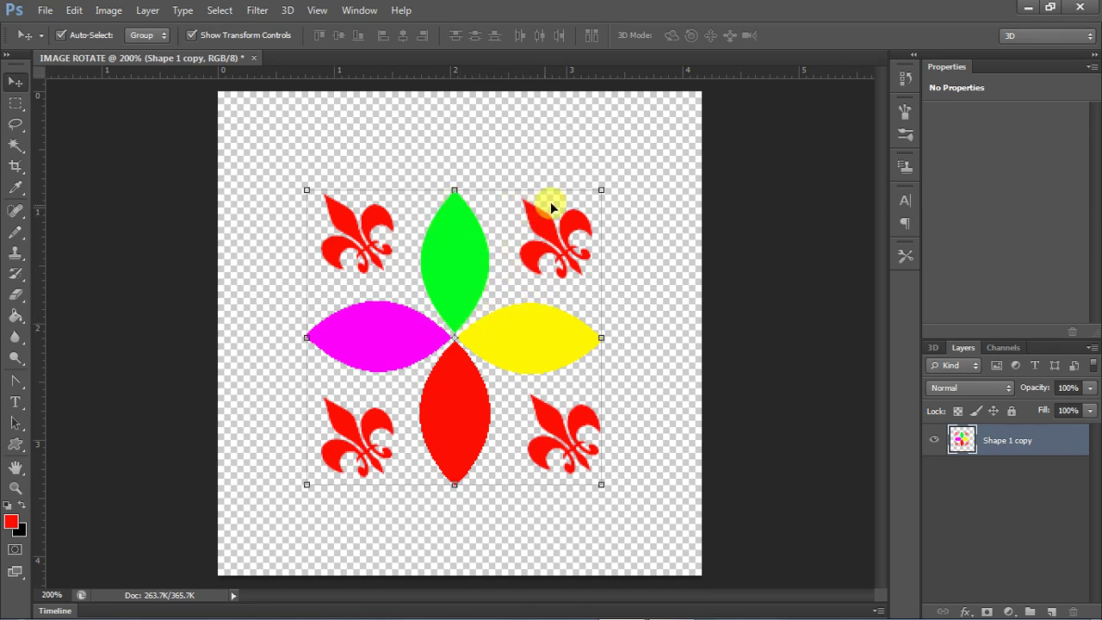
{"action": "left_click", "coordinate": [36, 11]}
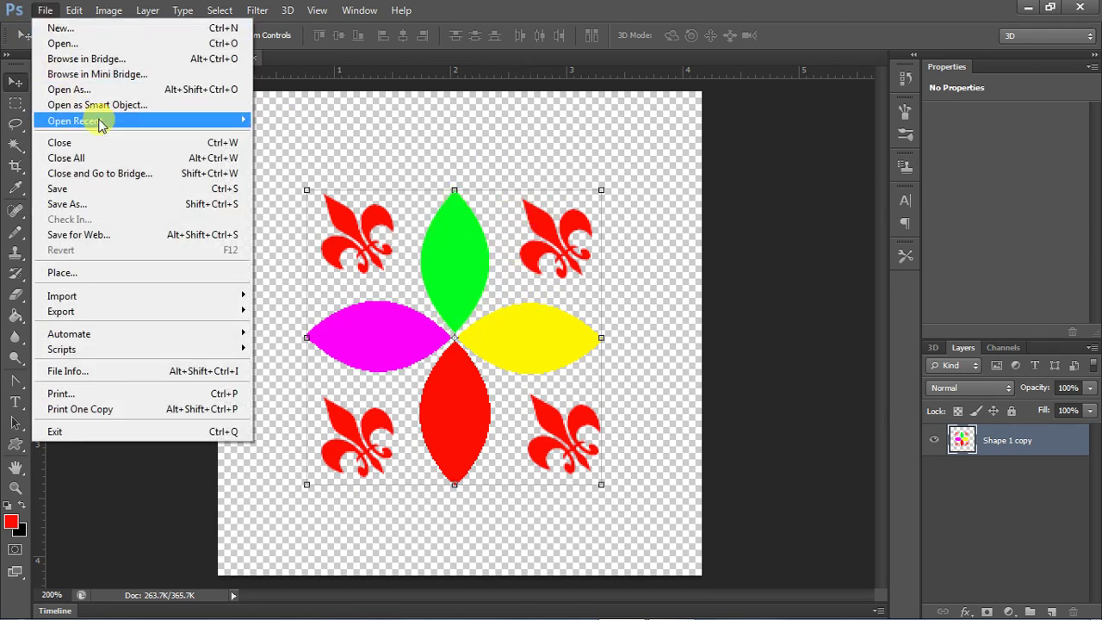
- Save a PNG copy named IMAGE ROTATE.png to the Desktop, accepting default PNG options
{"action": "left_click", "coordinate": [112, 206]}
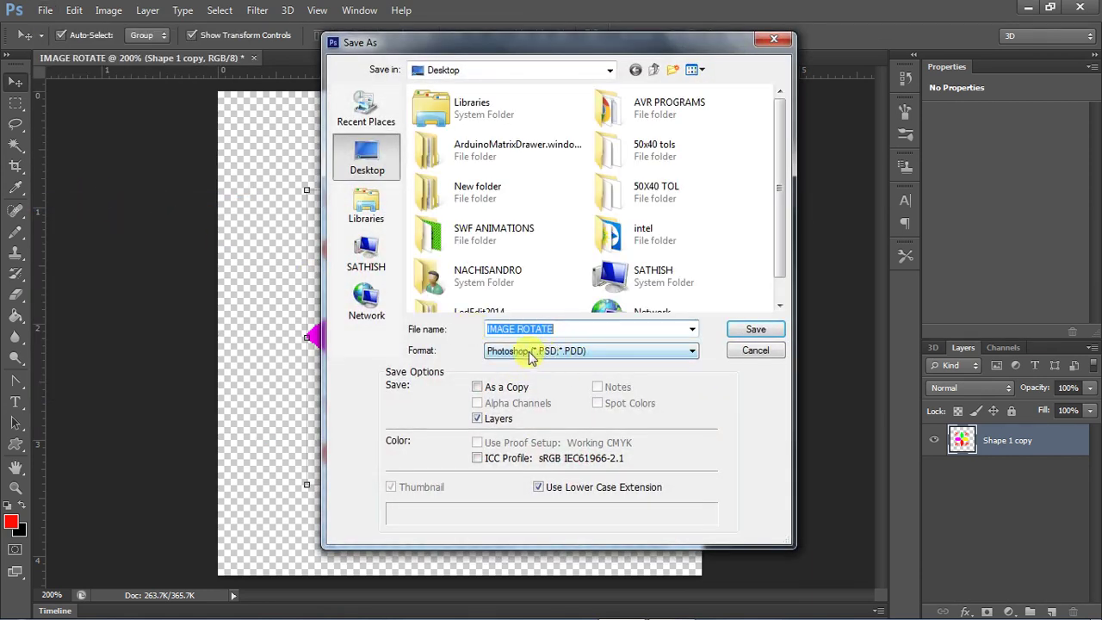
{"action": "left_click", "coordinate": [526, 353]}
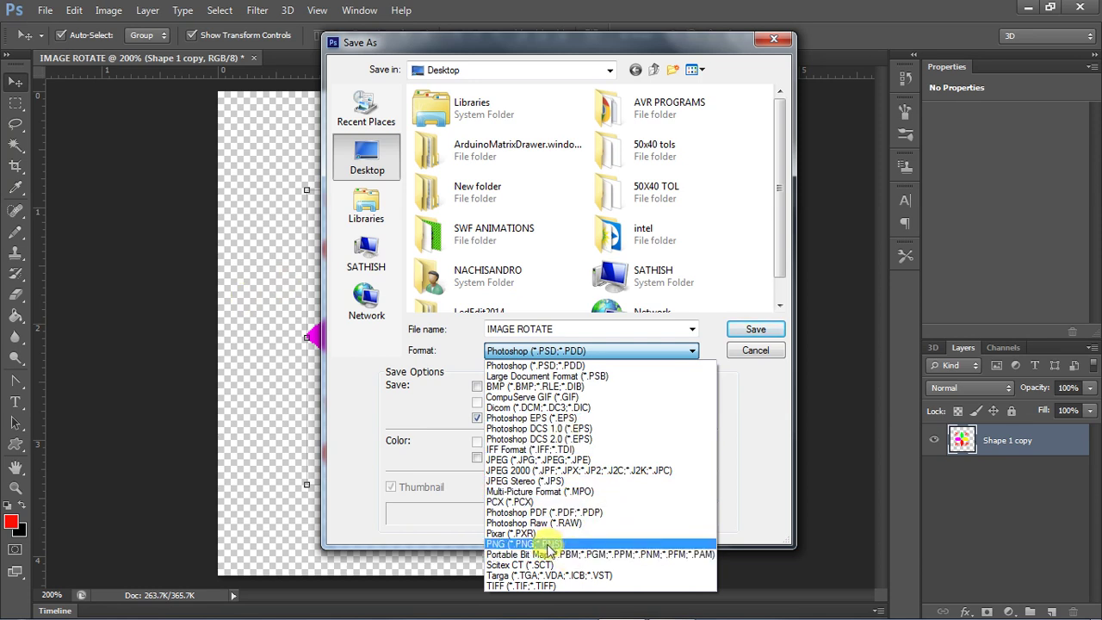
{"action": "left_click", "coordinate": [537, 545]}
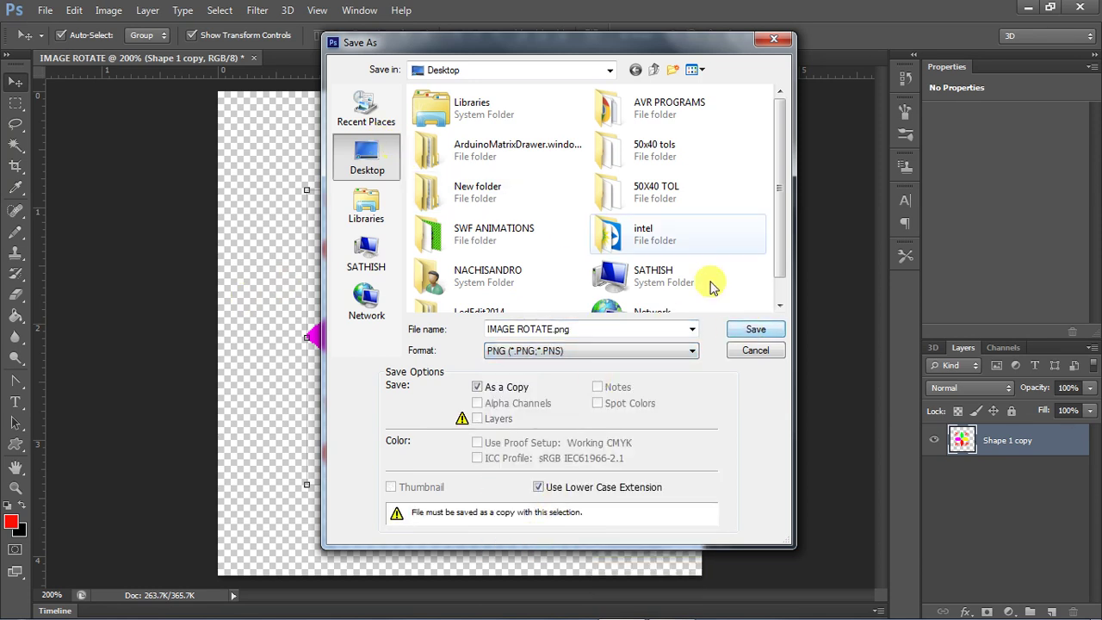
{"action": "left_click", "coordinate": [764, 329]}
{"action": "left_click", "coordinate": [603, 199]}
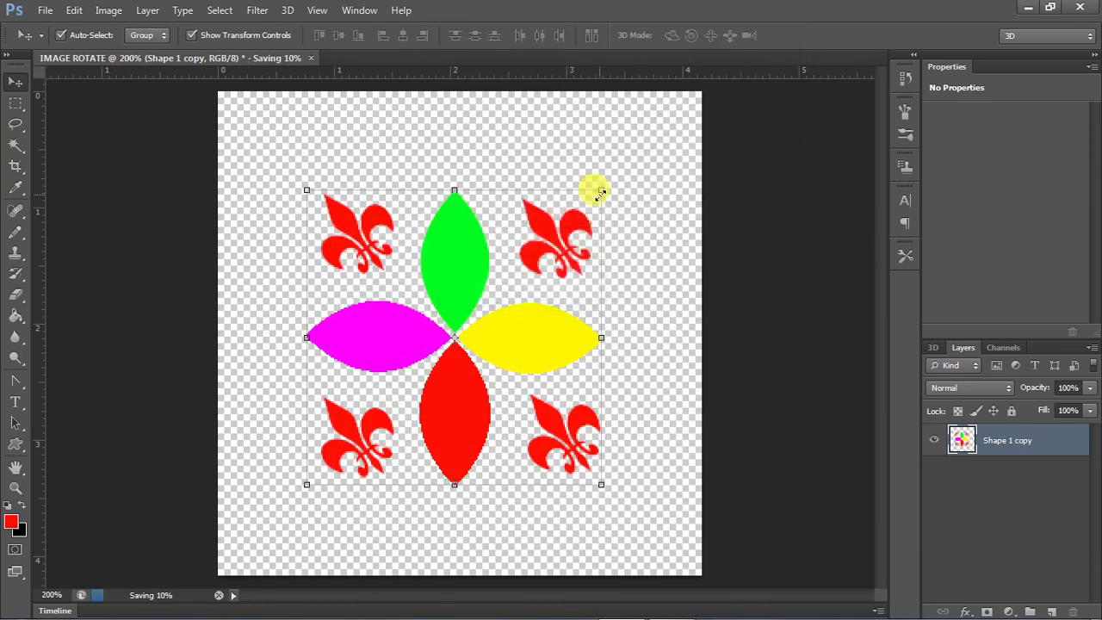
- Minimize Photoshop and preview IMAGE ROTATE.png in Picasa Photo Viewer, then close the viewer
{"action": "left_click", "coordinate": [1031, 9]}
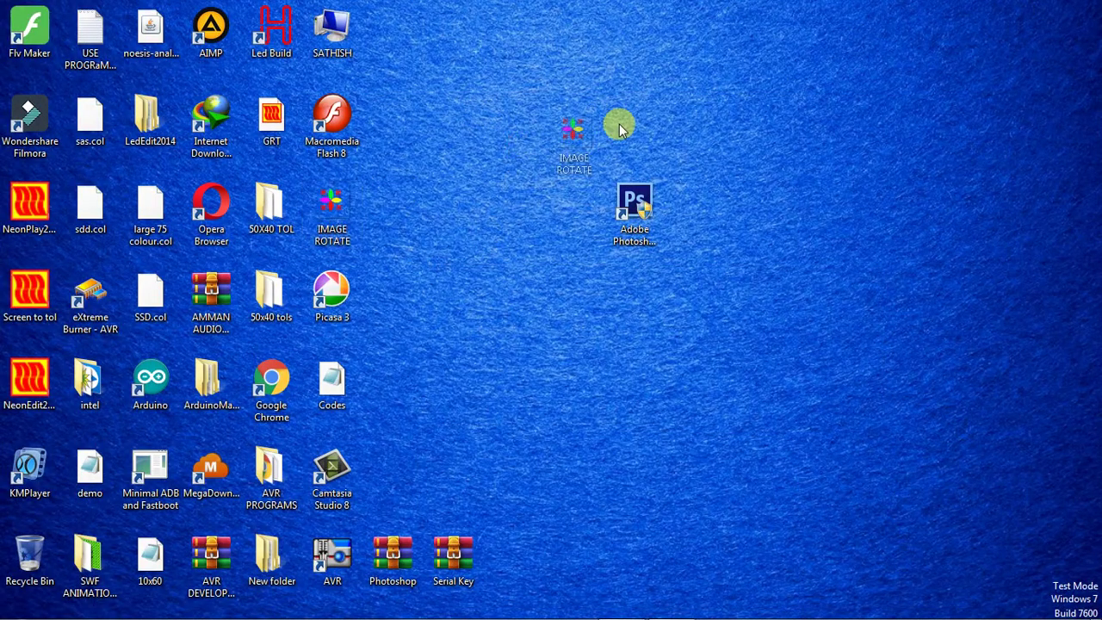
{"action": "left_click_drag", "start_coordinate": [357, 187], "coordinate": [696, 121]}
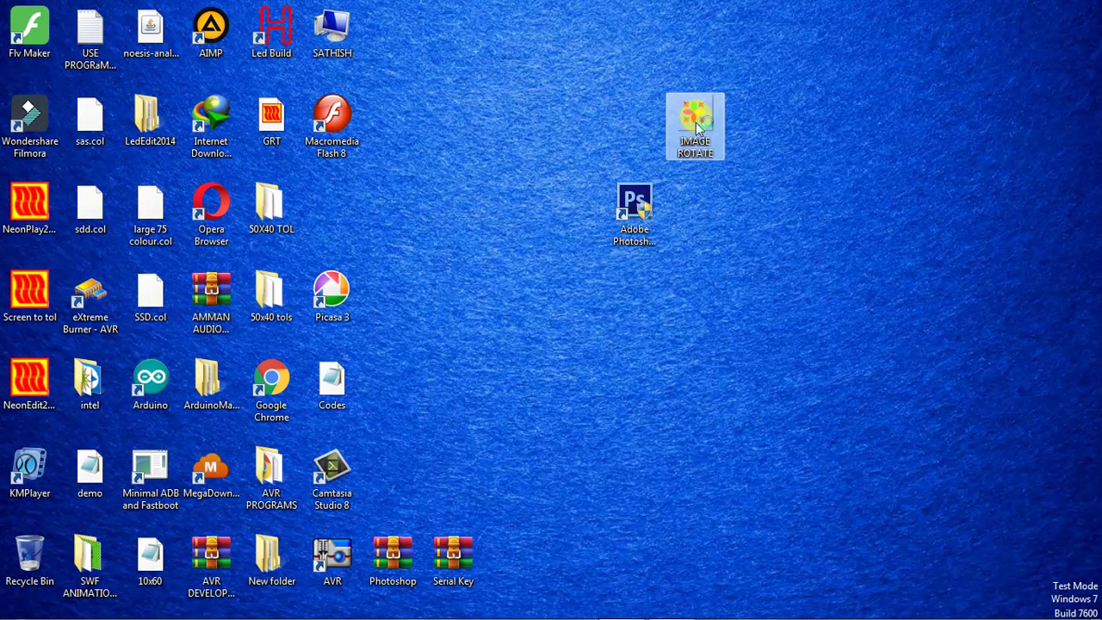
{"action": "double_click", "coordinate": [697, 125]}
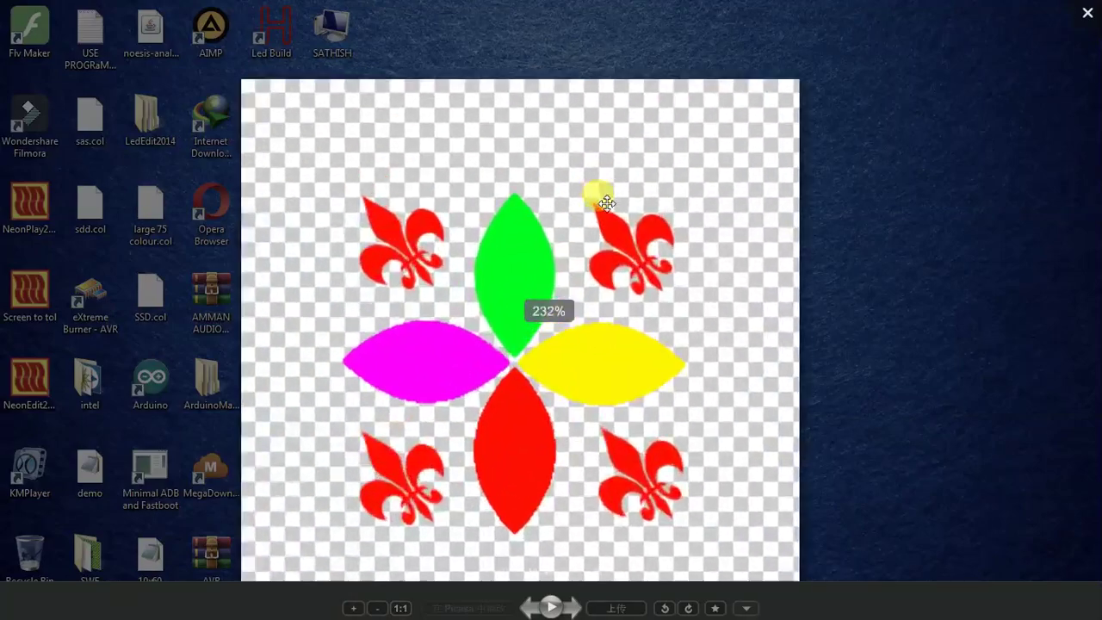
{"action": "left_click", "coordinate": [1088, 12]}
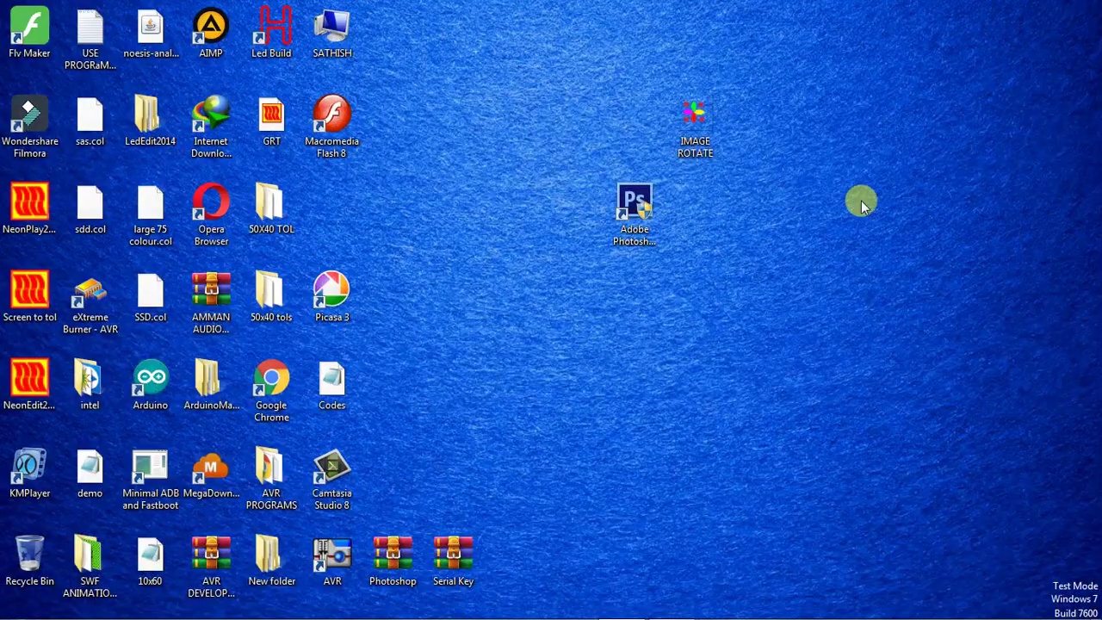
{"action": "left_click", "coordinate": [699, 125]}
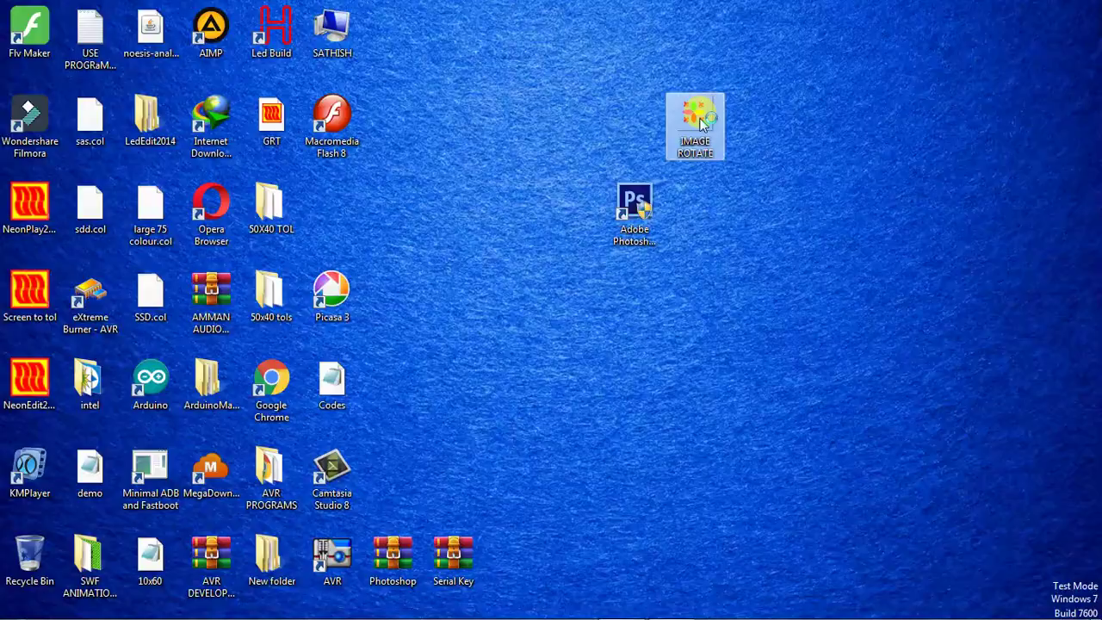
{"action": "key", "text": "Return"}
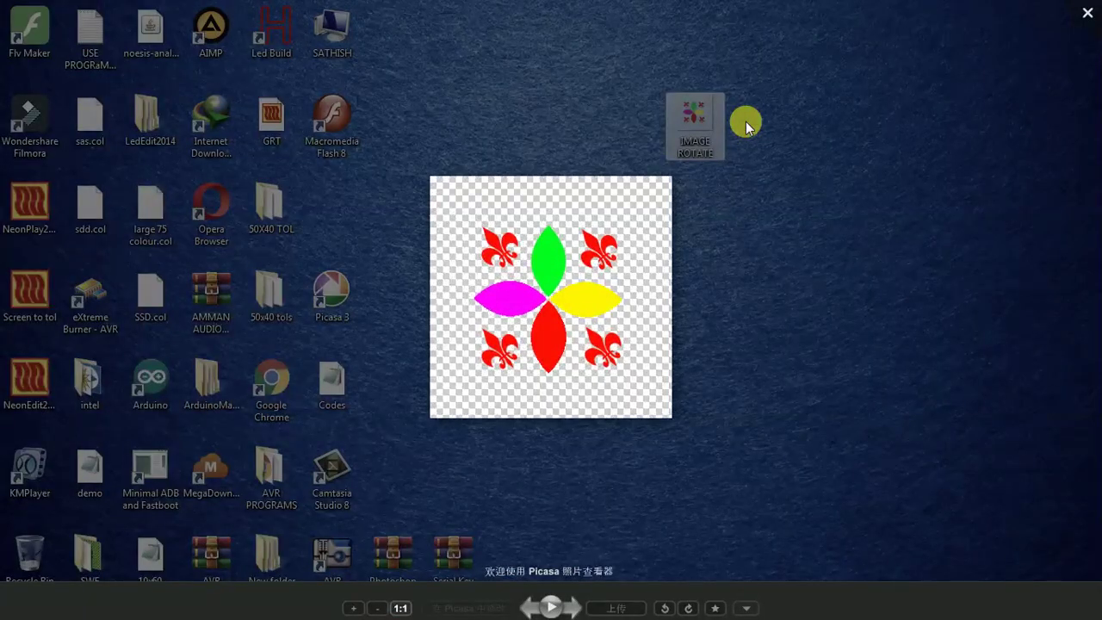
{"action": "left_click", "coordinate": [1089, 11]}
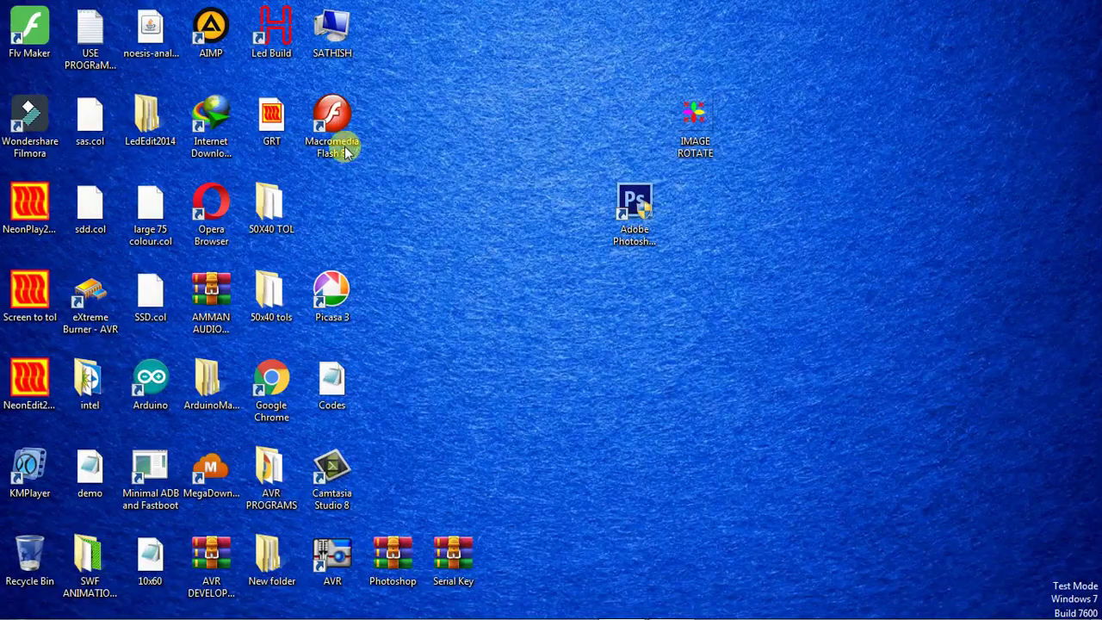
{"action": "left_click", "coordinate": [343, 154]}
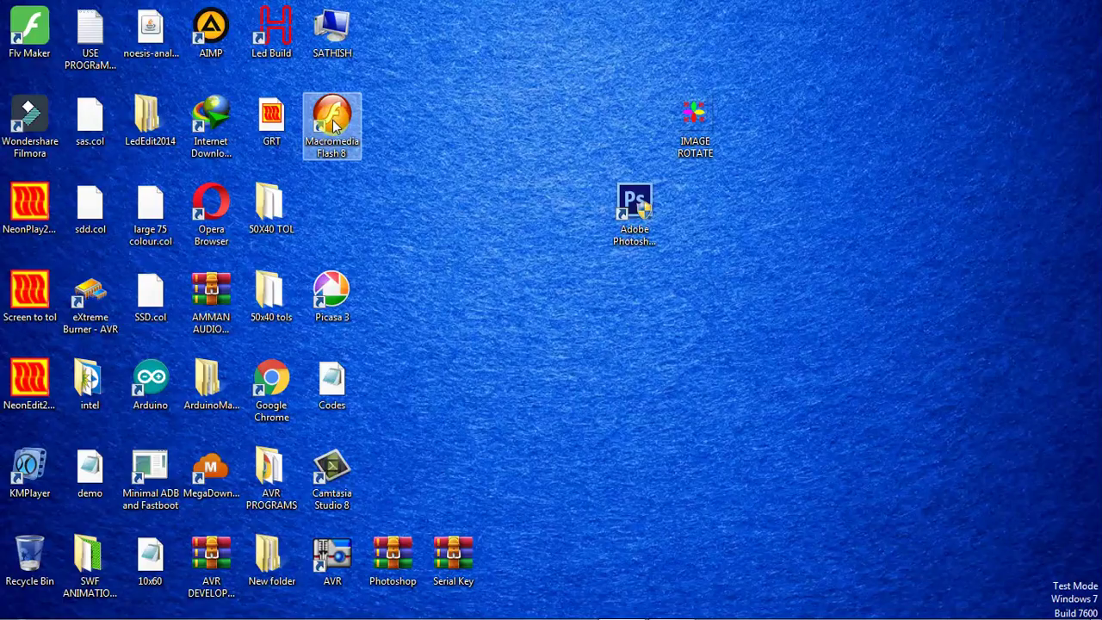
- Launch Flash 8, create a new Flash document, and open its Document Properties for stage size
{"action": "double_click", "coordinate": [335, 126]}
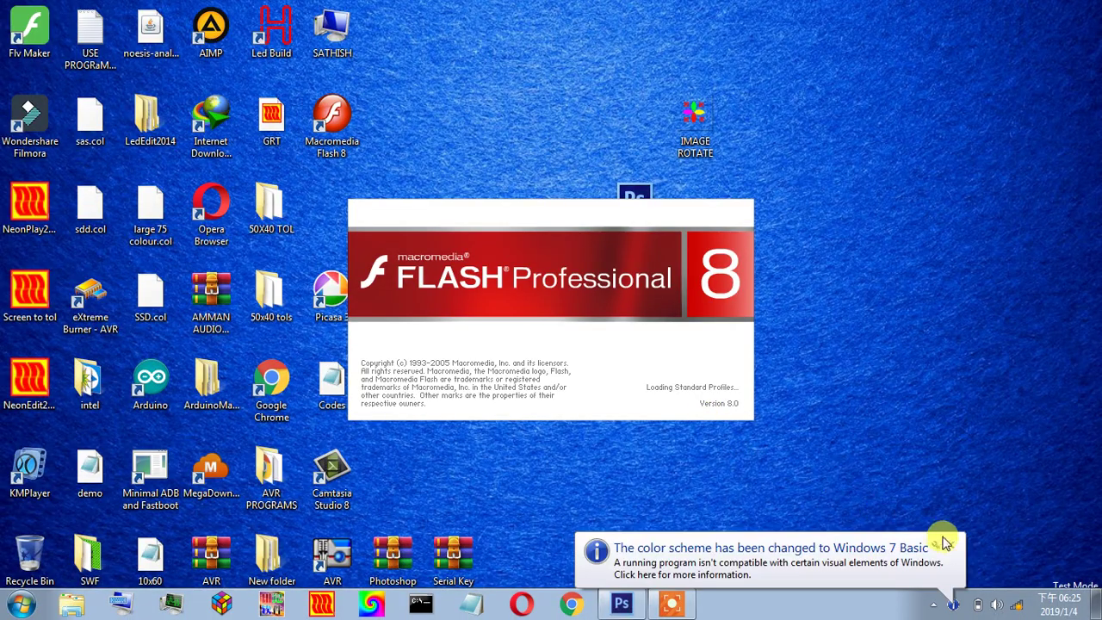
{"action": "left_click", "coordinate": [950, 545]}
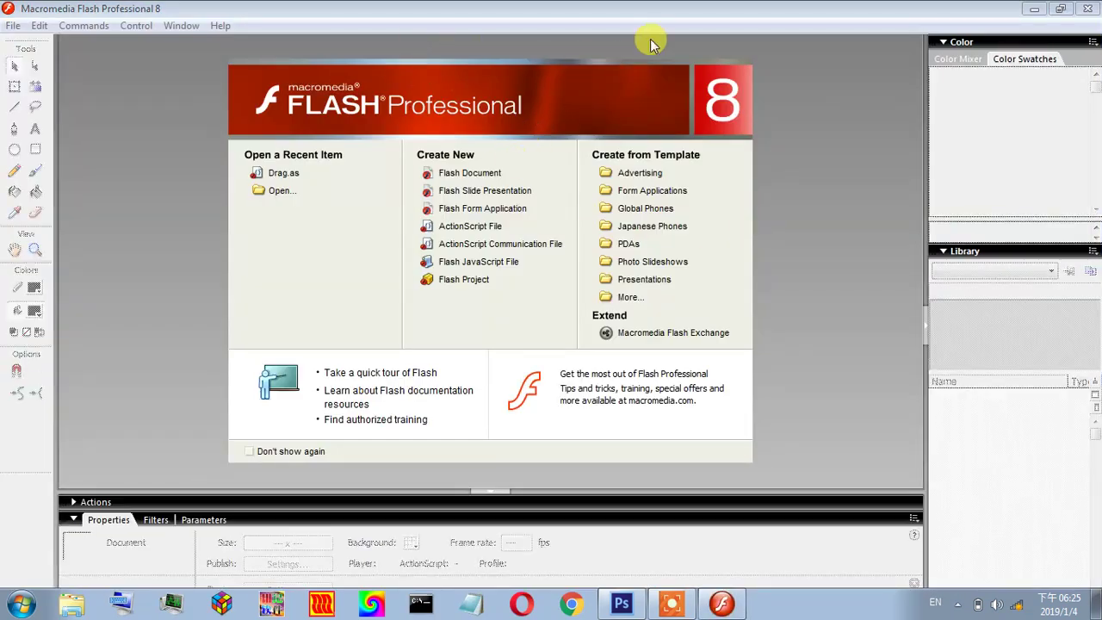
{"action": "left_click", "coordinate": [467, 174]}
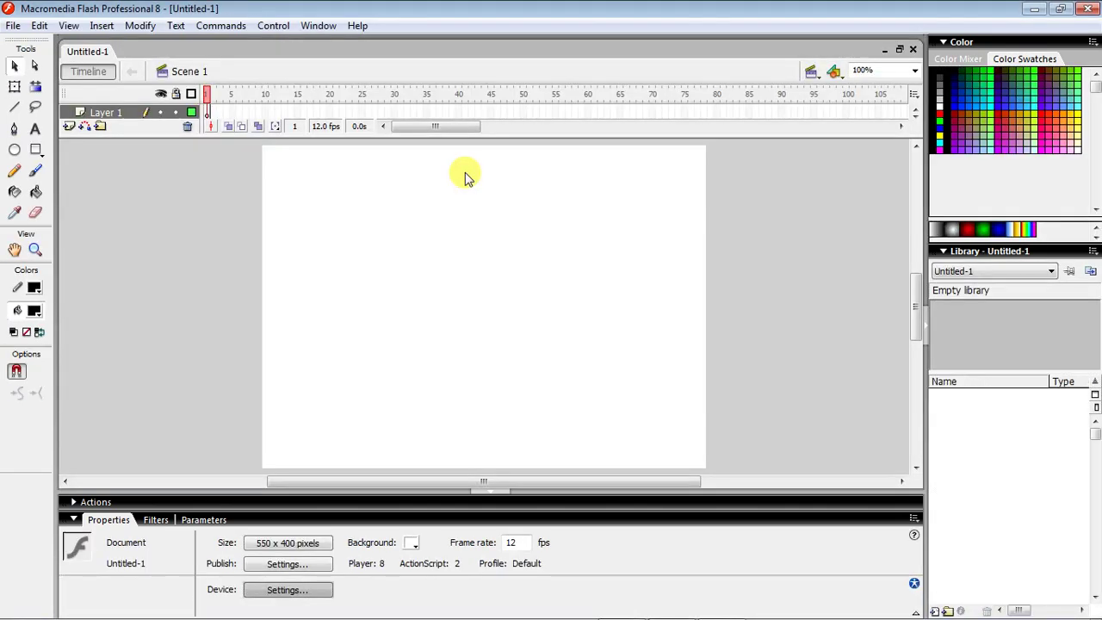
{"action": "left_click", "coordinate": [286, 543]}
{"action": "type", "text": "50"}
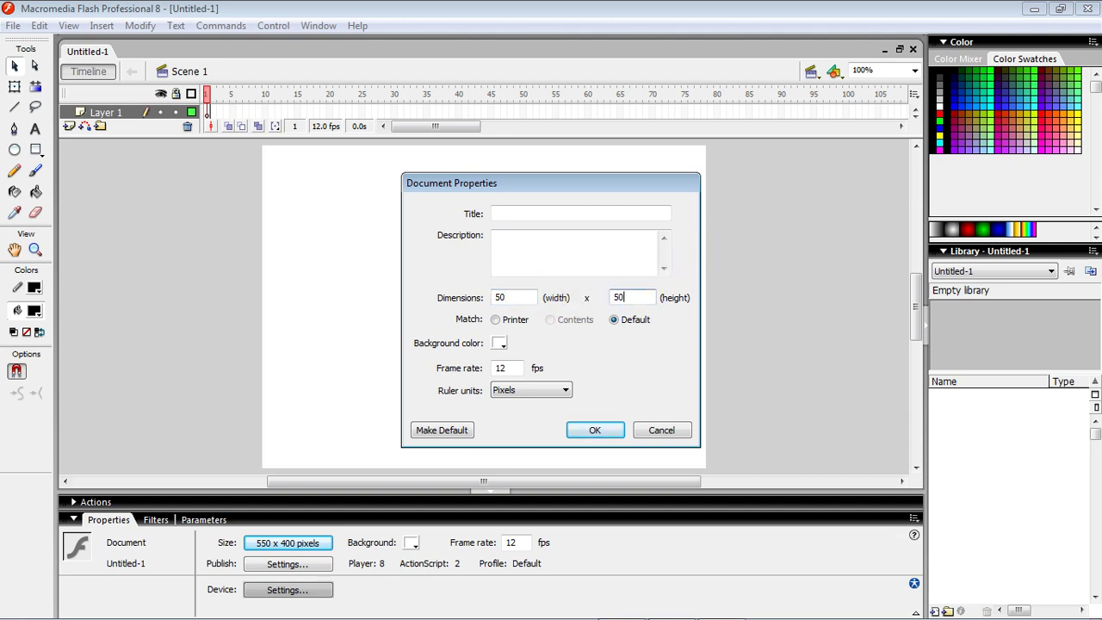
- Apply document properties of 50 x 50 px, black #000000 background and 10 fps
{"action": "left_click", "coordinate": [499, 344]}
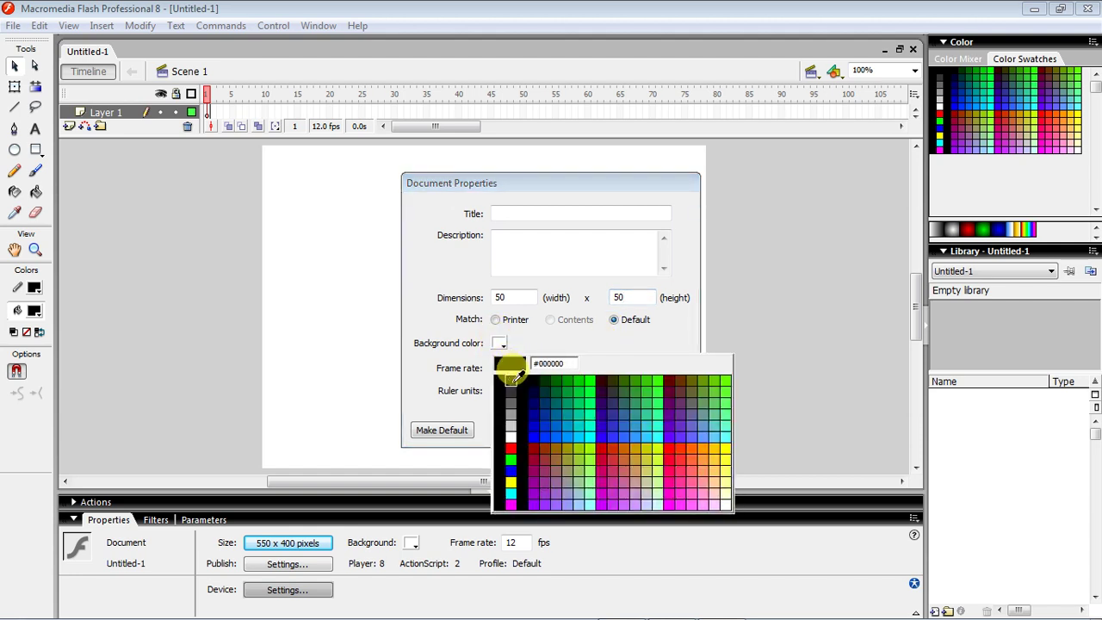
{"action": "left_click", "coordinate": [514, 380]}
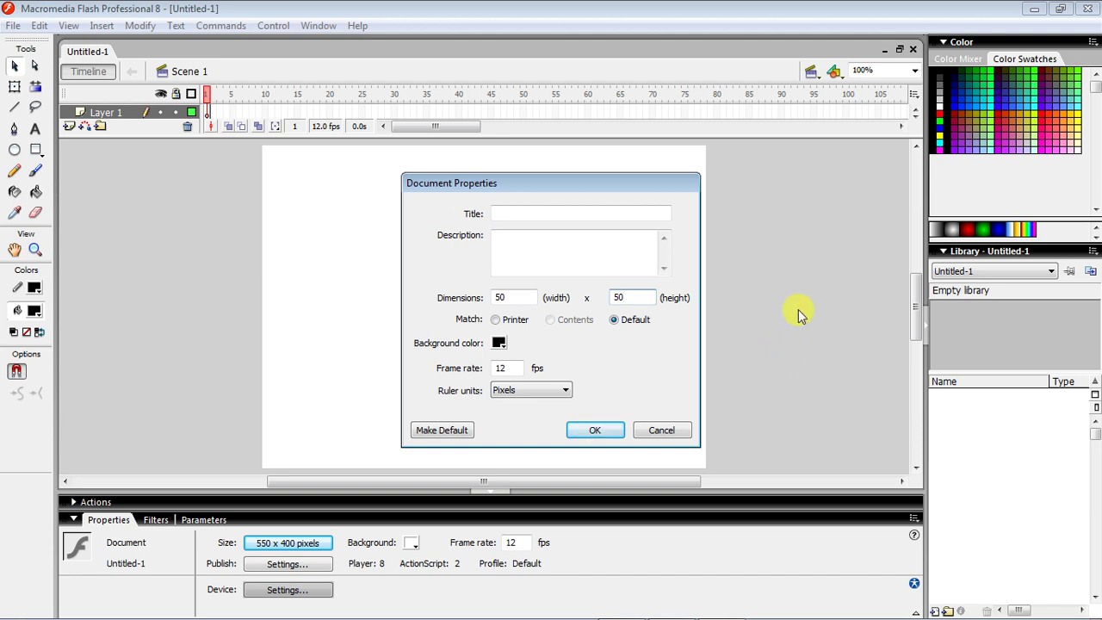
{"action": "left_click", "coordinate": [500, 344]}
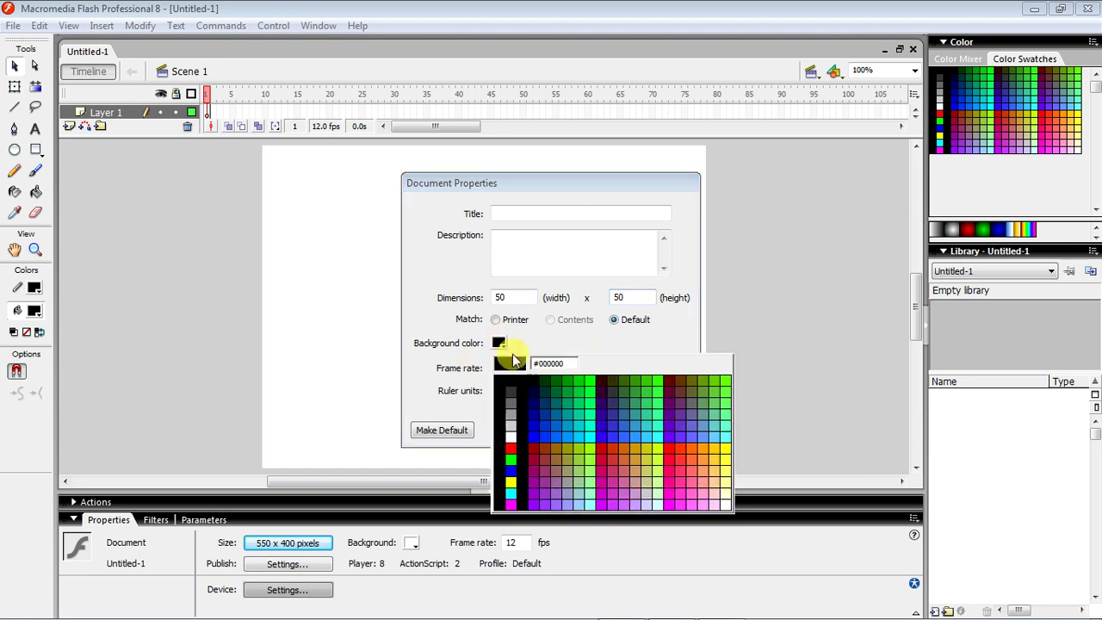
{"action": "left_click", "coordinate": [513, 379]}
{"action": "type", "text": "10"}
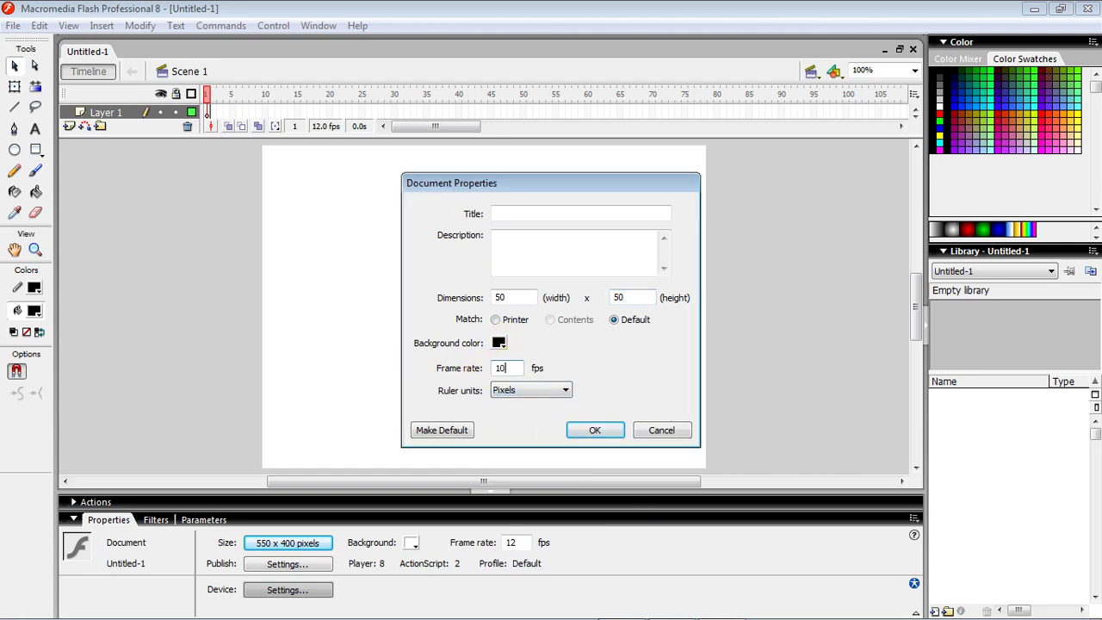
{"action": "left_click", "coordinate": [506, 392]}
{"action": "left_click", "coordinate": [594, 432]}
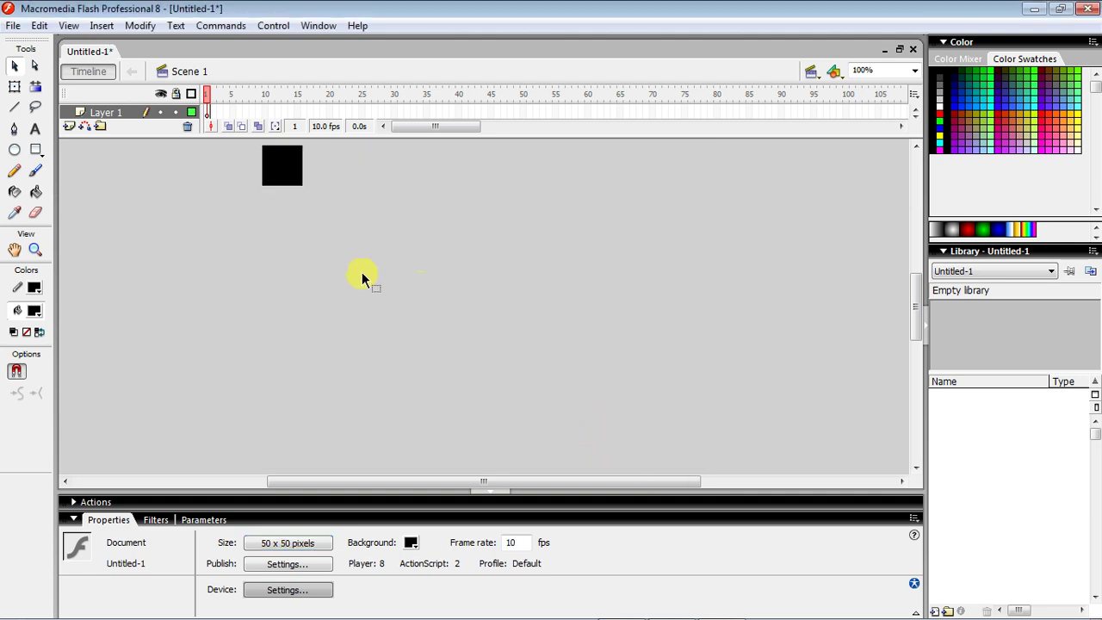
- Zoom the stage in step by step to 800%
{"action": "left_click_drag", "start_coordinate": [910, 308], "coordinate": [910, 283]}
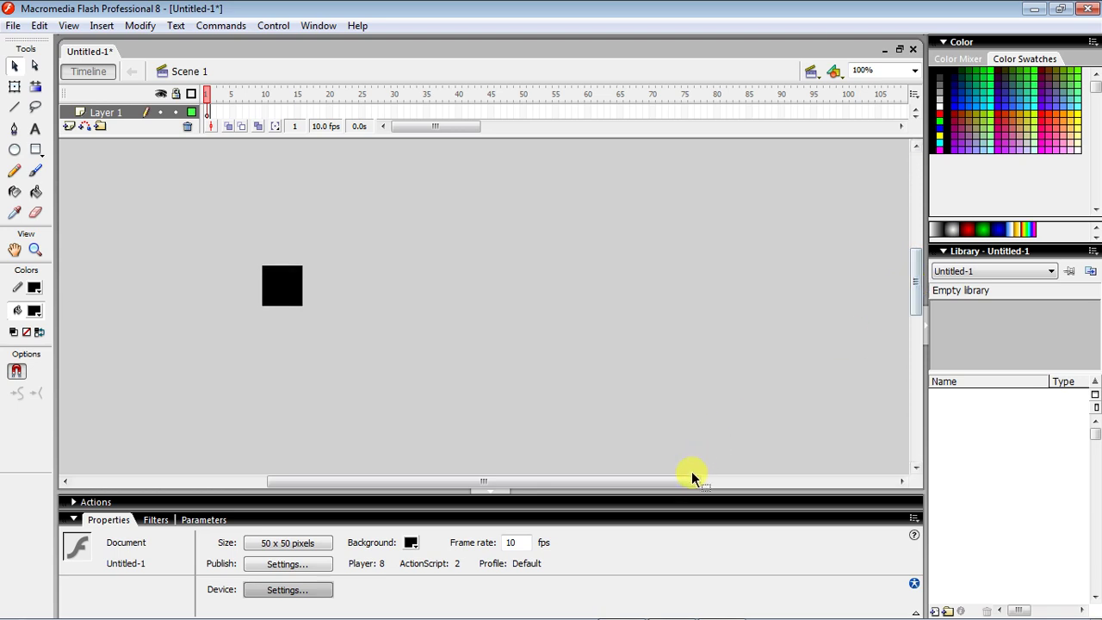
{"action": "left_click_drag", "start_coordinate": [689, 480], "coordinate": [600, 488]}
{"action": "left_click", "coordinate": [69, 25]}
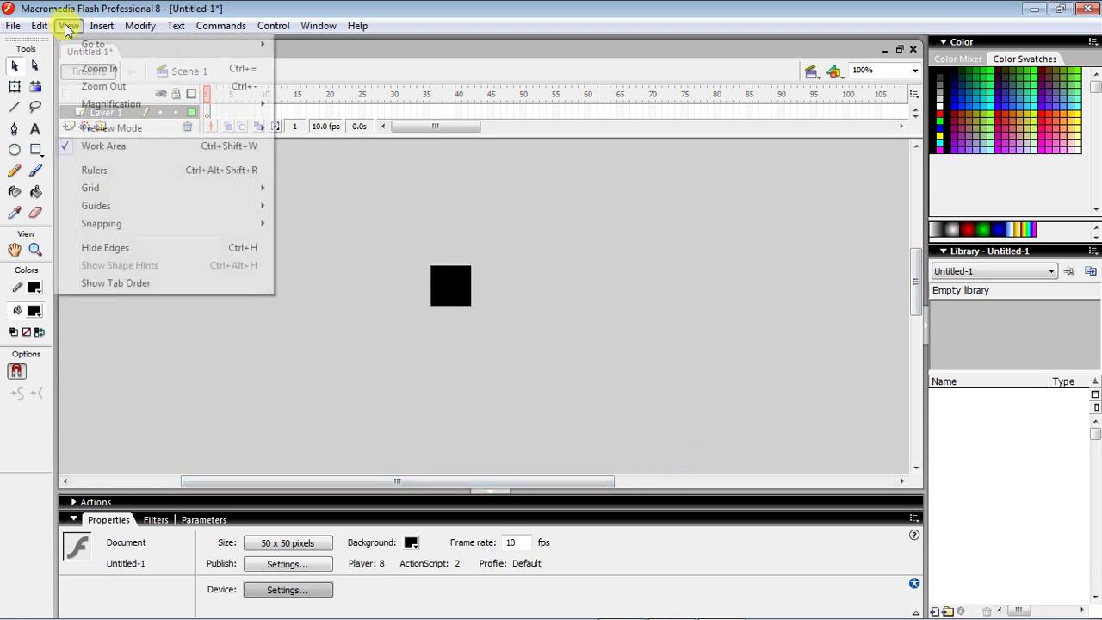
{"action": "left_click", "coordinate": [95, 69]}
{"action": "left_click", "coordinate": [69, 25]}
{"action": "left_click", "coordinate": [95, 69]}
{"action": "left_click", "coordinate": [69, 25]}
{"action": "left_click", "coordinate": [94, 68]}
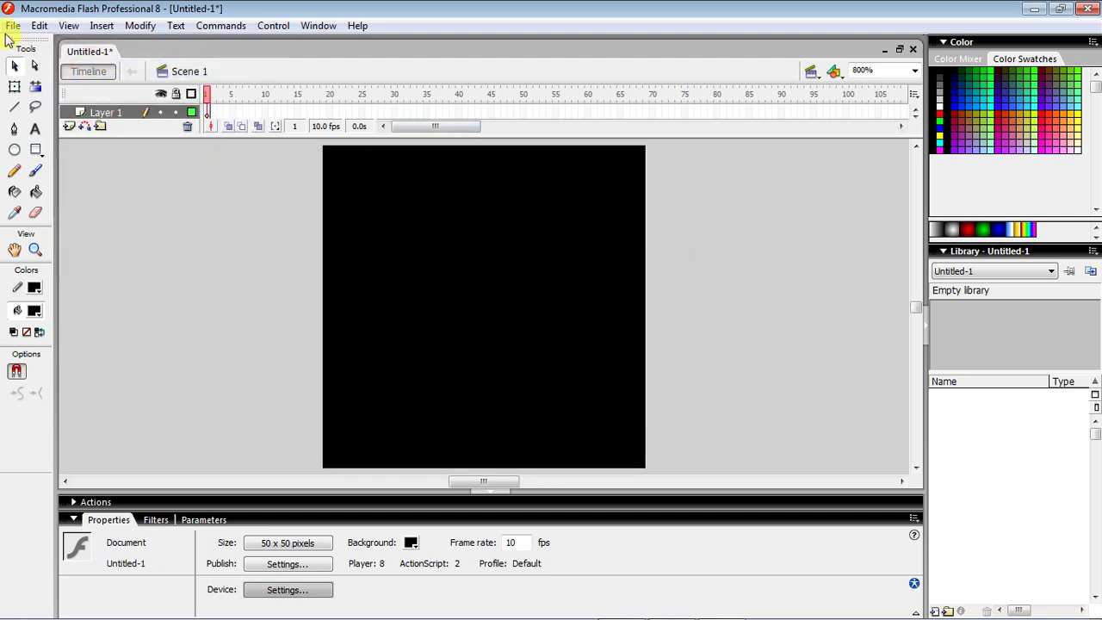
{"action": "left_click", "coordinate": [11, 26]}
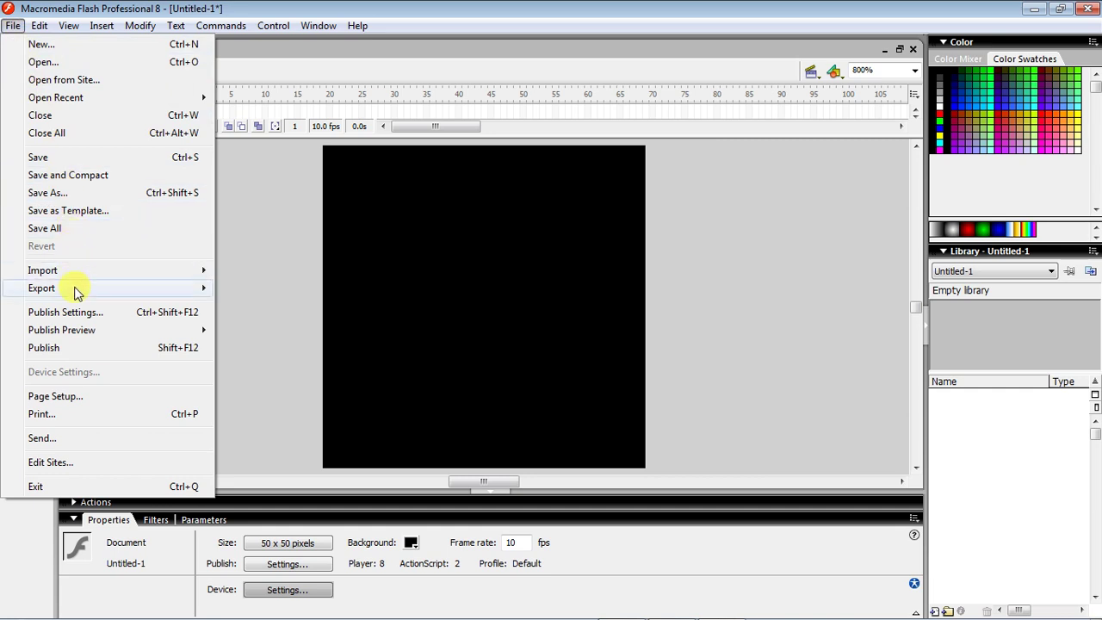
{"action": "mouse_move", "coordinate": [112, 270]}
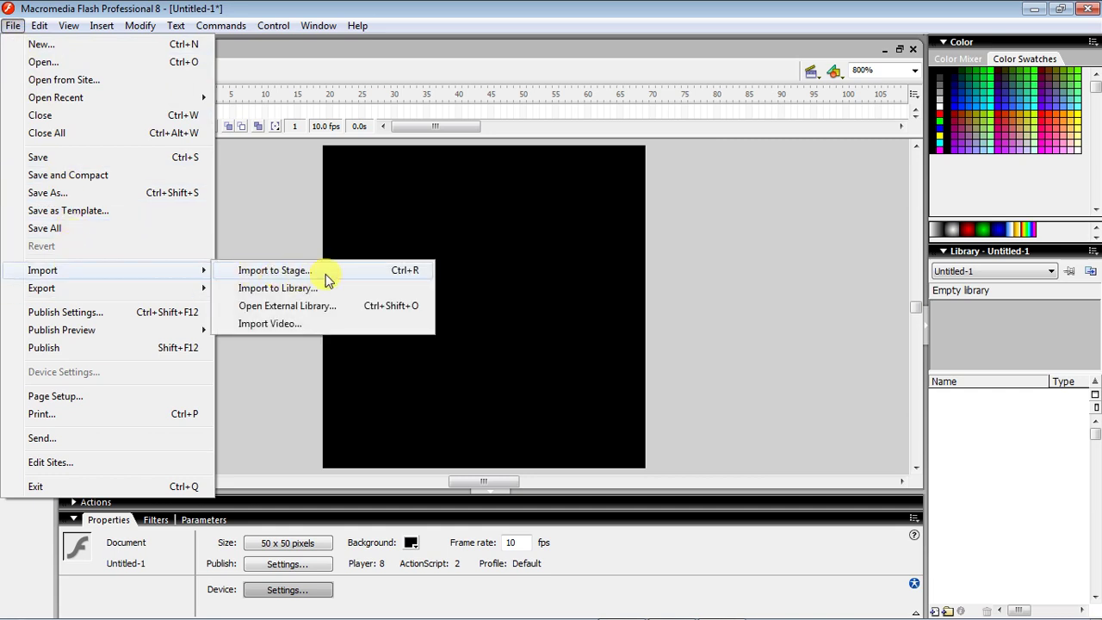
- Import IMAGE ROTATE.png from the Desktop onto the stage
{"action": "left_click", "coordinate": [331, 273]}
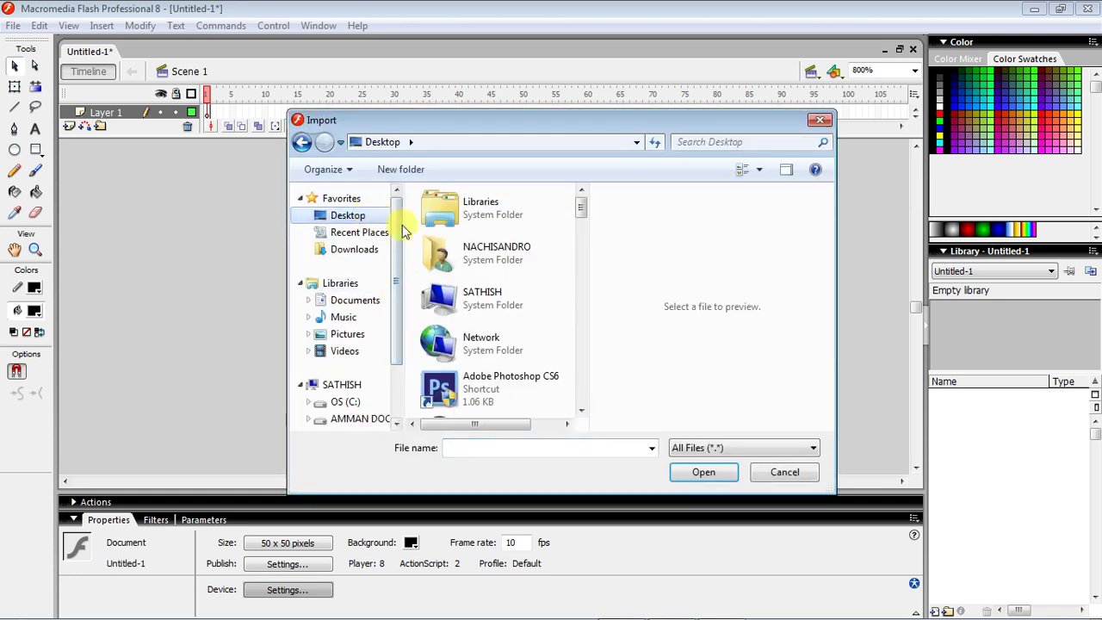
{"action": "mouse_move", "coordinate": [577, 219]}
{"action": "left_mouse_down"}
{"action": "mouse_move", "coordinate": [581, 372]}
{"action": "mouse_move", "coordinate": [558, 272]}
{"action": "mouse_move", "coordinate": [572, 301]}
{"action": "mouse_move", "coordinate": [579, 405]}
{"action": "mouse_move", "coordinate": [568, 345]}
{"action": "left_mouse_up"}
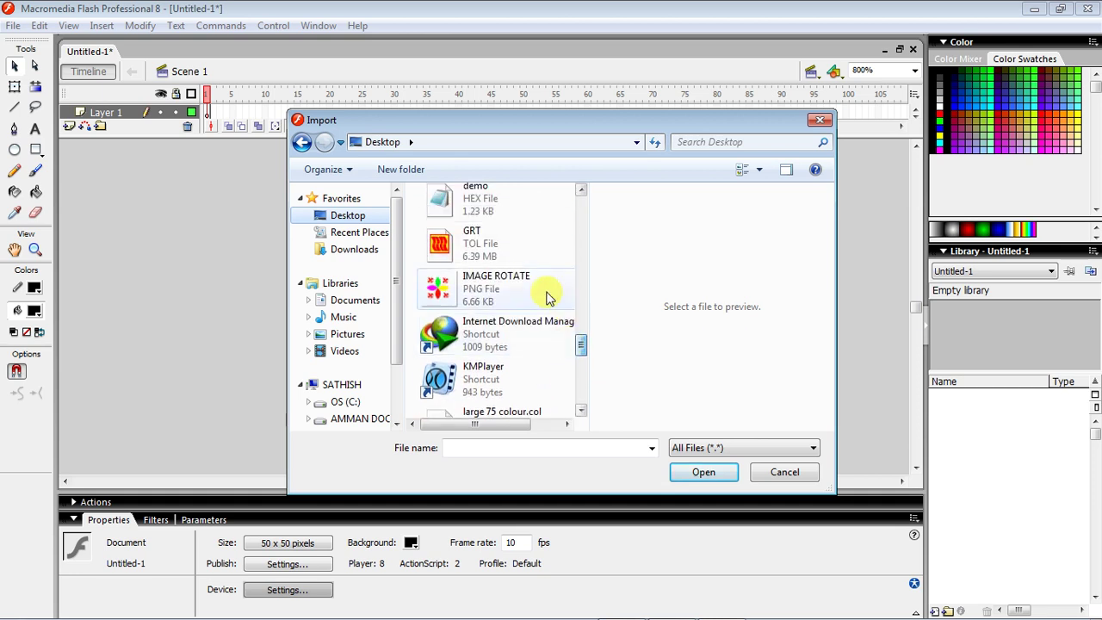
{"action": "left_click", "coordinate": [517, 293]}
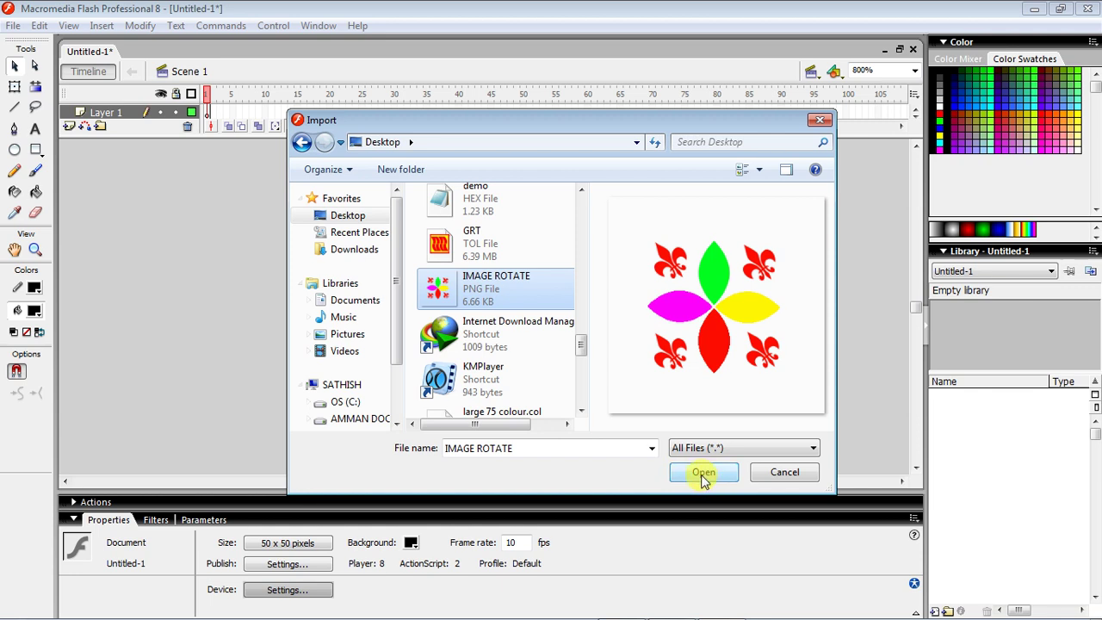
{"action": "left_click", "coordinate": [702, 473]}
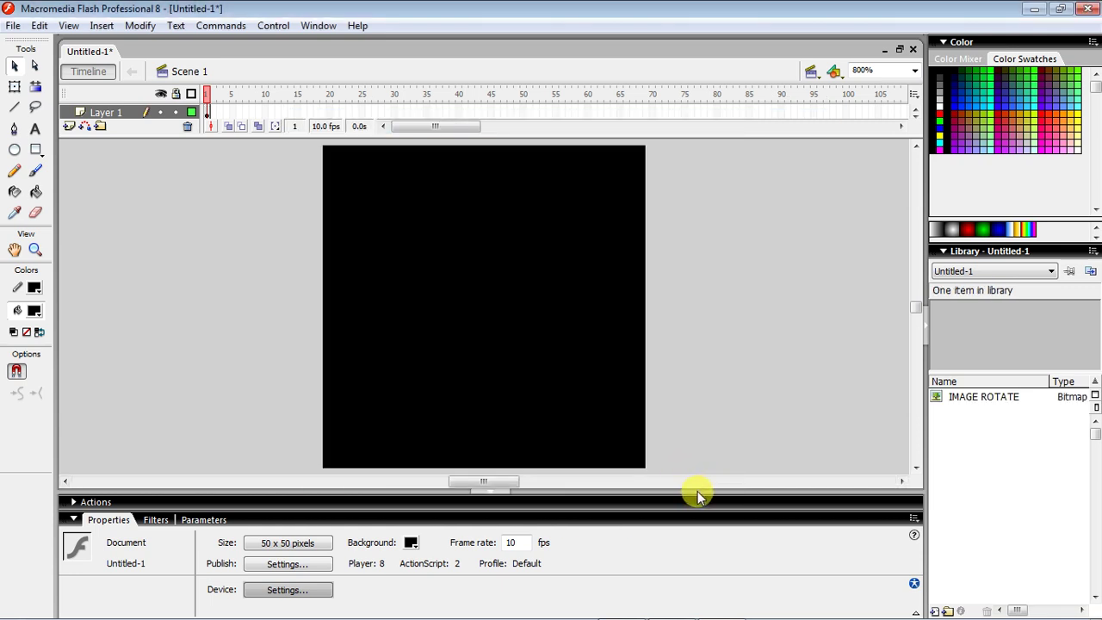
- Move the flower bitmap onto the stage and shrink it from 300 x 300 with Free Transform
{"action": "mouse_move", "coordinate": [362, 181]}
{"action": "left_mouse_down"}
{"action": "mouse_move", "coordinate": [510, 266]}
{"action": "mouse_move", "coordinate": [586, 287]}
{"action": "mouse_move", "coordinate": [388, 288]}
{"action": "mouse_move", "coordinate": [806, 290]}
{"action": "mouse_move", "coordinate": [596, 287]}
{"action": "left_mouse_up"}
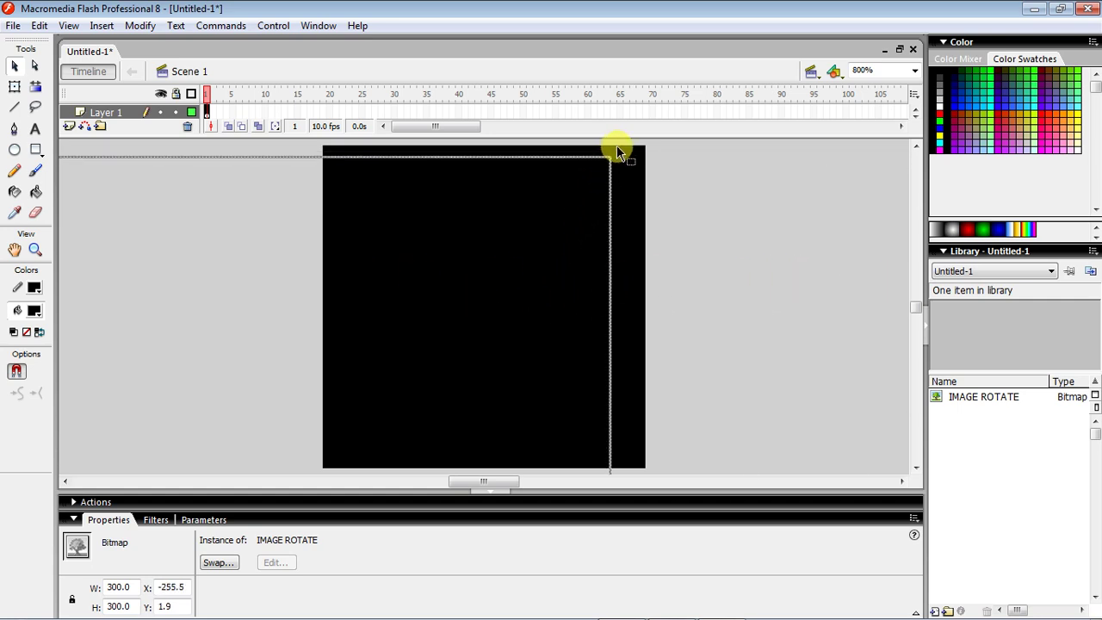
{"action": "mouse_move", "coordinate": [616, 148]}
{"action": "left_mouse_down"}
{"action": "mouse_move", "coordinate": [596, 239]}
{"action": "mouse_move", "coordinate": [660, 162]}
{"action": "left_mouse_up"}
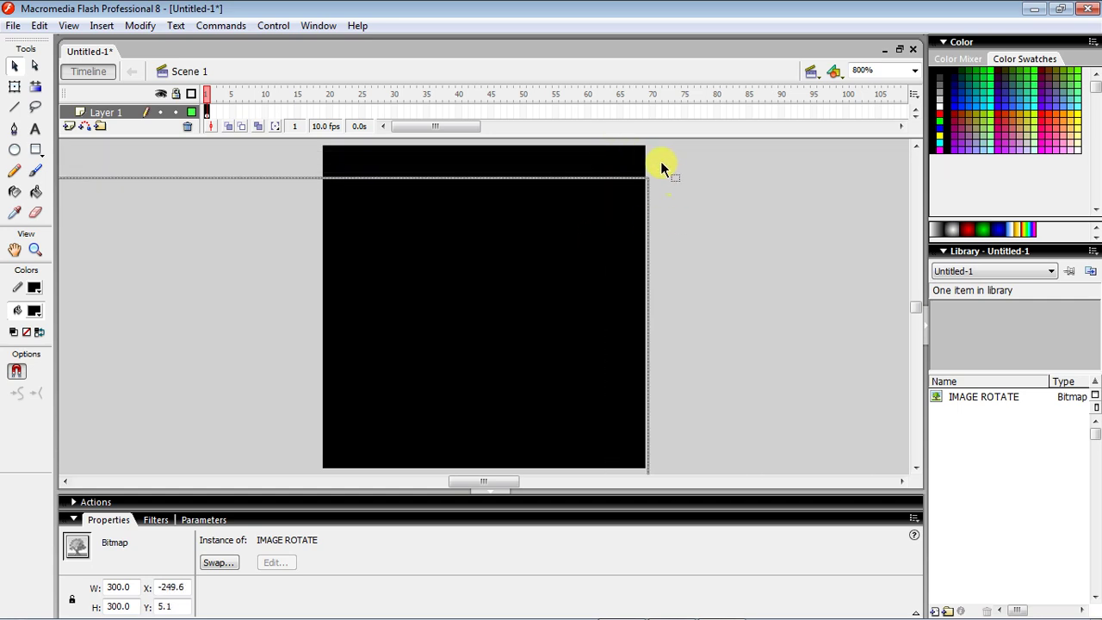
{"action": "left_click", "coordinate": [14, 86]}
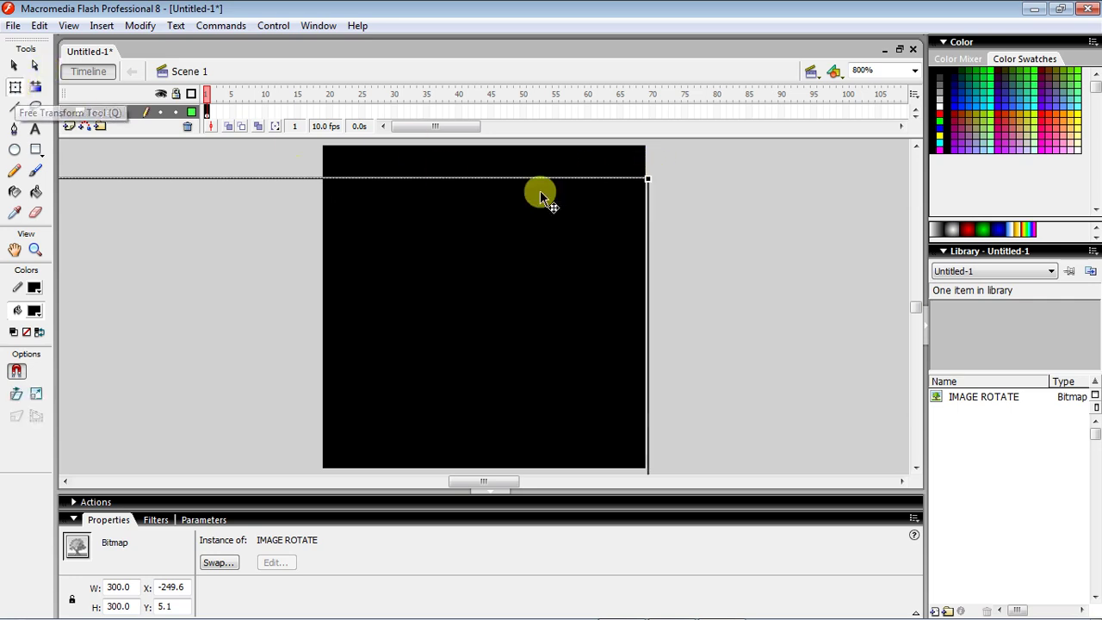
{"action": "mouse_move", "coordinate": [647, 178]}
{"action": "left_mouse_down"}
{"action": "mouse_move", "coordinate": [537, 221]}
{"action": "mouse_move", "coordinate": [290, 405]}
{"action": "mouse_move", "coordinate": [480, 333]}
{"action": "mouse_move", "coordinate": [647, 245]}
{"action": "mouse_move", "coordinate": [634, 224]}
{"action": "mouse_move", "coordinate": [614, 216]}
{"action": "mouse_move", "coordinate": [439, 381]}
{"action": "left_mouse_up"}
{"action": "mouse_move", "coordinate": [552, 286]}
{"action": "left_mouse_down"}
{"action": "mouse_move", "coordinate": [741, 177]}
{"action": "mouse_move", "coordinate": [389, 376]}
{"action": "mouse_move", "coordinate": [352, 433]}
{"action": "mouse_move", "coordinate": [549, 221]}
{"action": "mouse_move", "coordinate": [486, 174]}
{"action": "mouse_move", "coordinate": [486, 261]}
{"action": "left_mouse_up"}
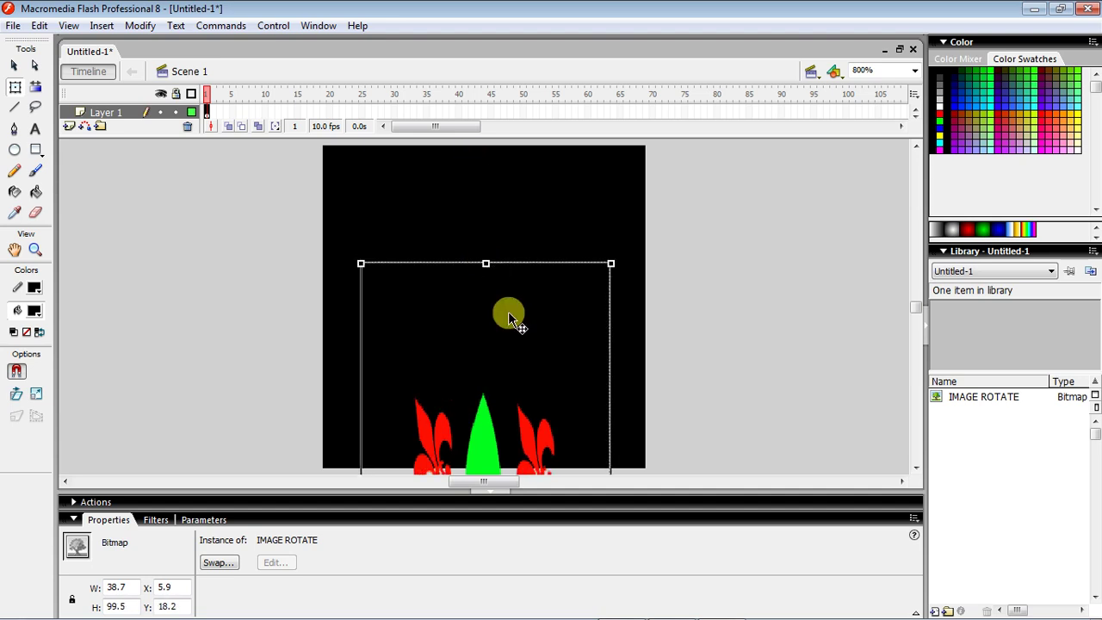
{"action": "left_click_drag", "start_coordinate": [508, 311], "coordinate": [504, 197]}
{"action": "left_click_drag", "start_coordinate": [484, 160], "coordinate": [482, 258]}
{"action": "left_click_drag", "start_coordinate": [463, 370], "coordinate": [488, 252]}
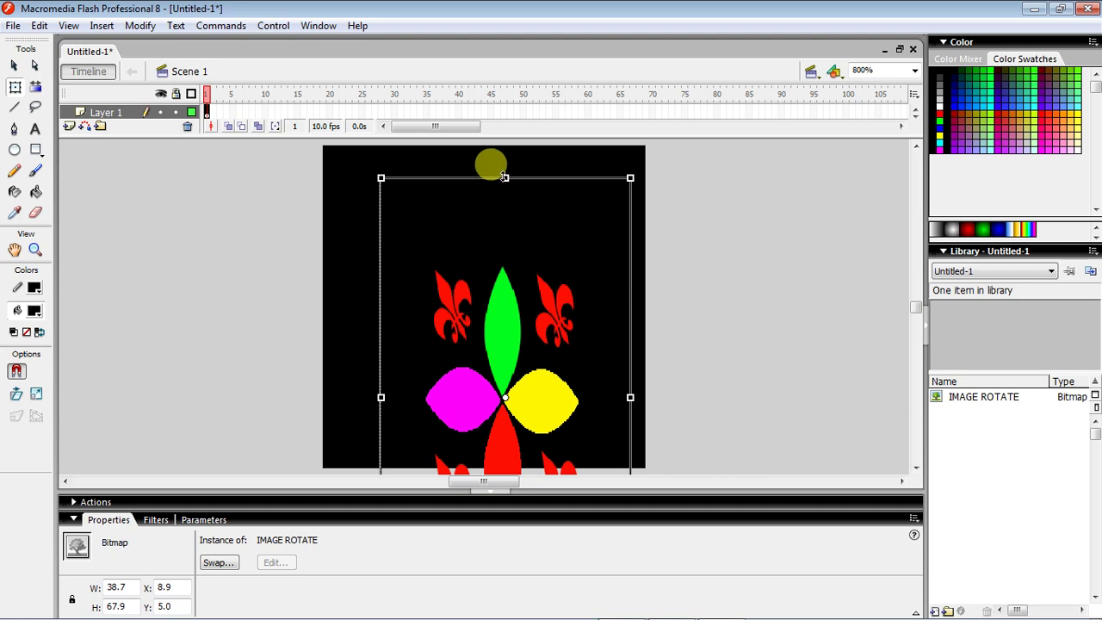
- Adjust the bitmap to about 50.6 x 51.2 and snap it to the stage's top-left corner
{"action": "left_click_drag", "start_coordinate": [496, 177], "coordinate": [490, 327]}
{"action": "left_click_drag", "start_coordinate": [499, 397], "coordinate": [490, 288]}
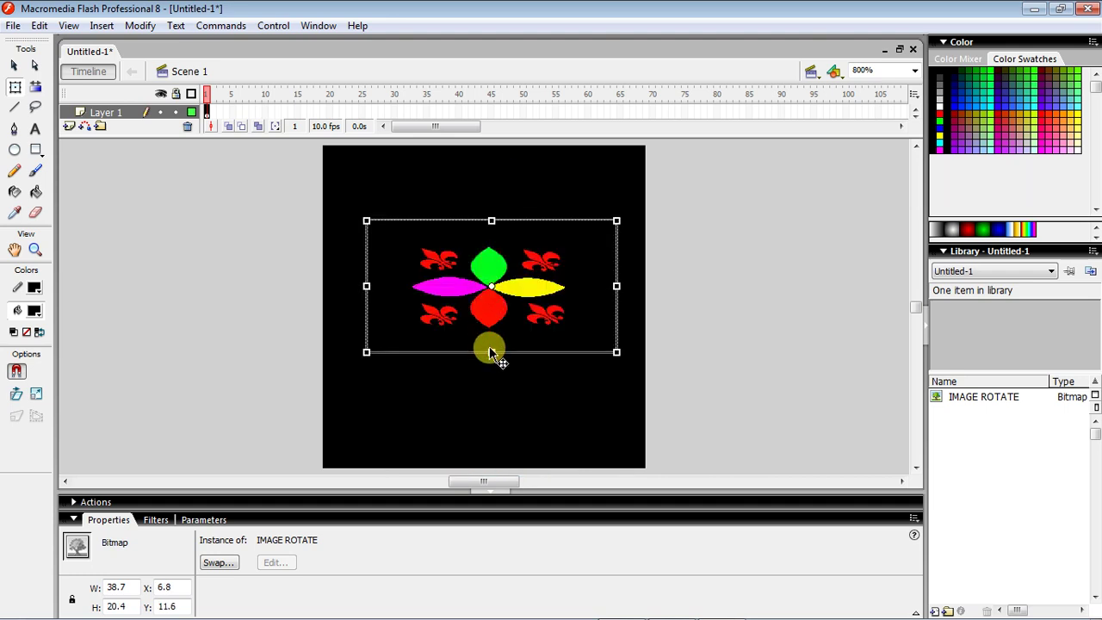
{"action": "left_click_drag", "start_coordinate": [491, 353], "coordinate": [491, 457]}
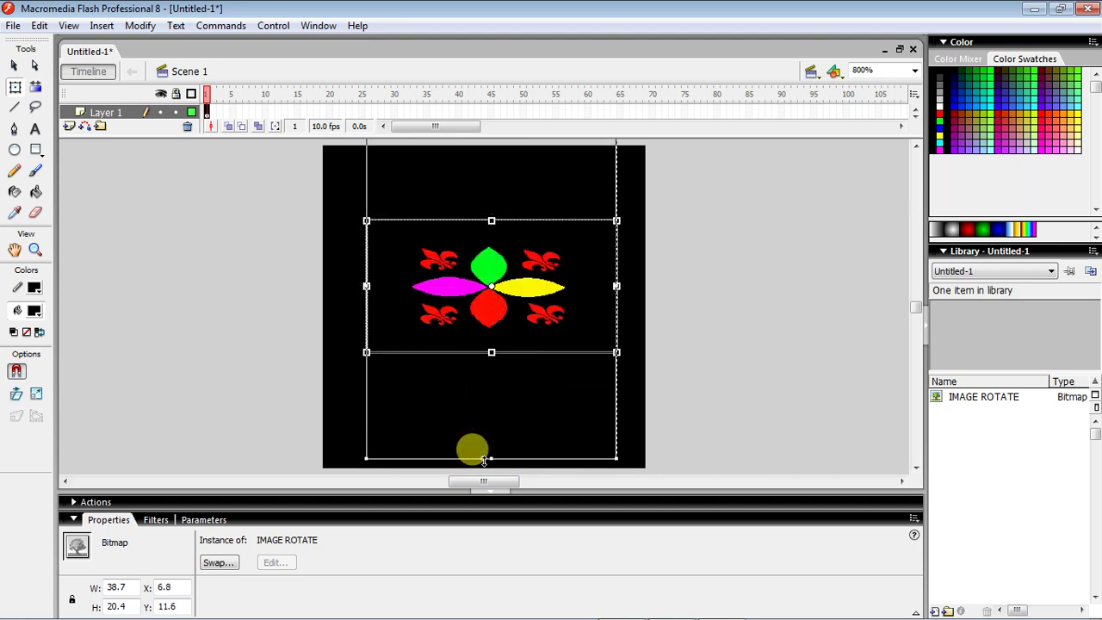
{"action": "left_click_drag", "start_coordinate": [512, 293], "coordinate": [513, 315]}
{"action": "left_click_drag", "start_coordinate": [618, 308], "coordinate": [644, 308]}
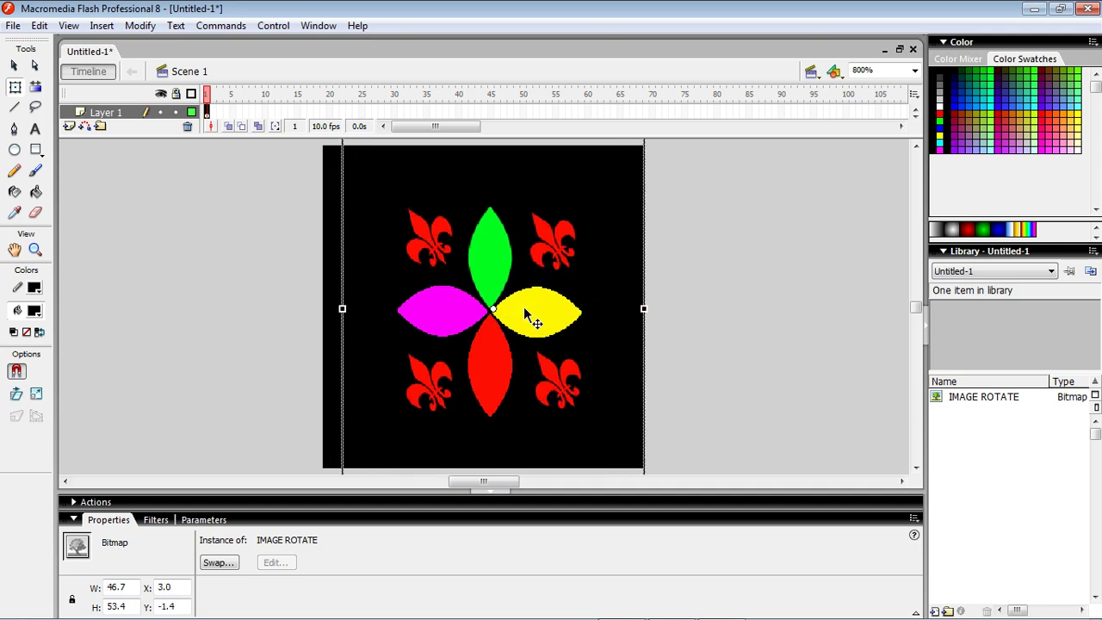
{"action": "left_click_drag", "start_coordinate": [352, 313], "coordinate": [318, 299]}
{"action": "mouse_move", "coordinate": [526, 138]}
{"action": "left_mouse_down"}
{"action": "mouse_move", "coordinate": [526, 162]}
{"action": "mouse_move", "coordinate": [488, 169]}
{"action": "left_mouse_up"}
{"action": "left_click_drag", "start_coordinate": [488, 208], "coordinate": [487, 208]}
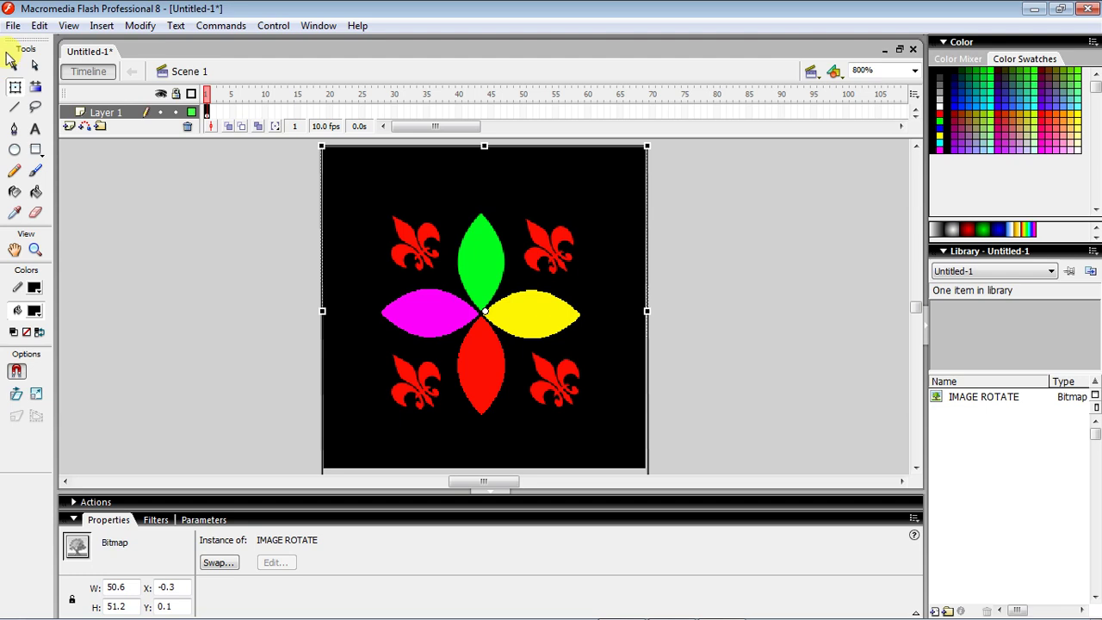
- Add a motion tween from frame 1 rotating CCW once, extended to frame 30
{"action": "left_click", "coordinate": [209, 114]}
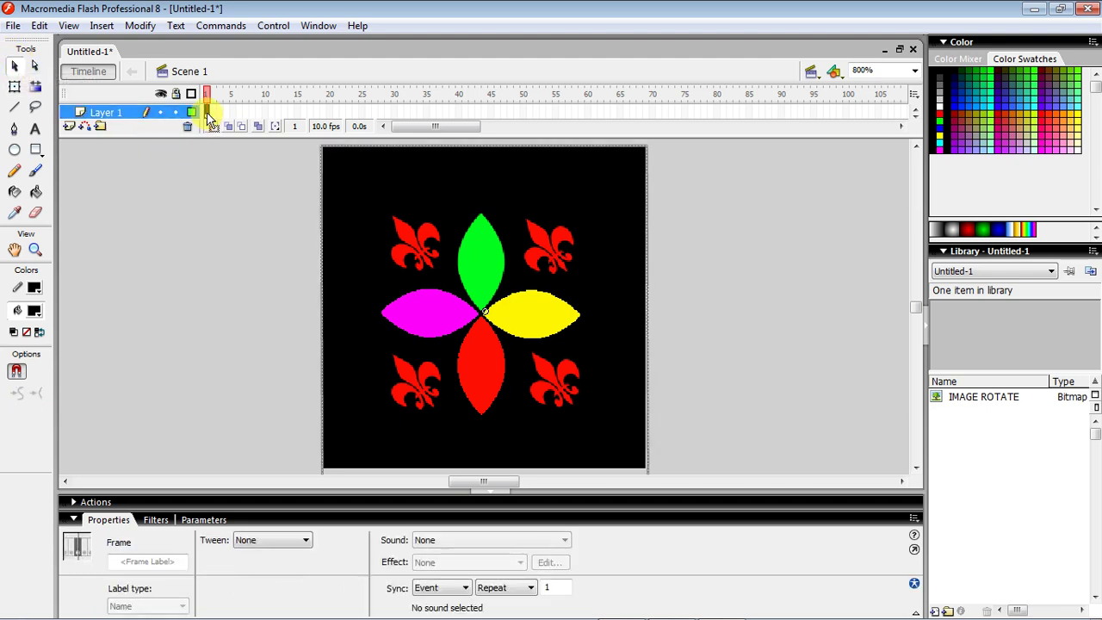
{"action": "right_click", "coordinate": [208, 114]}
{"action": "left_click", "coordinate": [252, 126]}
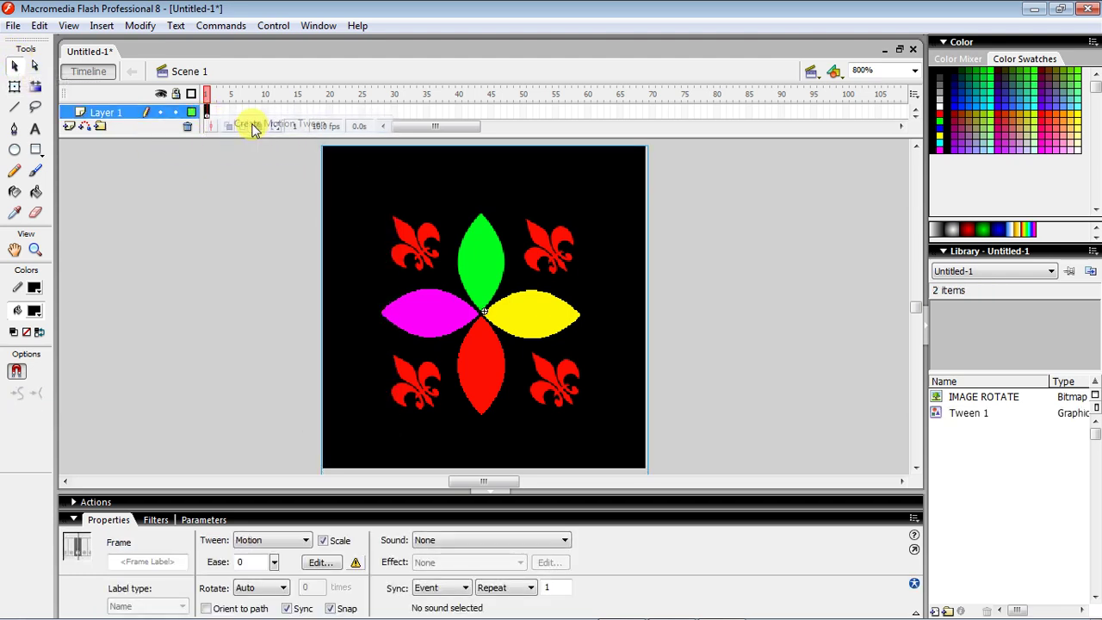
{"action": "left_click", "coordinate": [277, 593]}
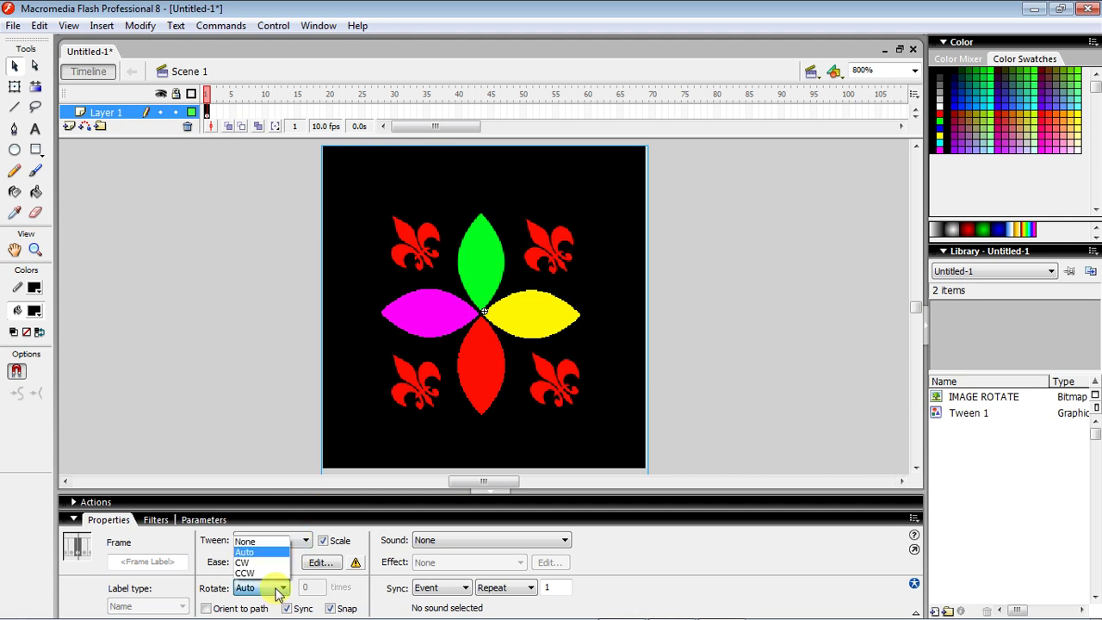
{"action": "left_click", "coordinate": [270, 562]}
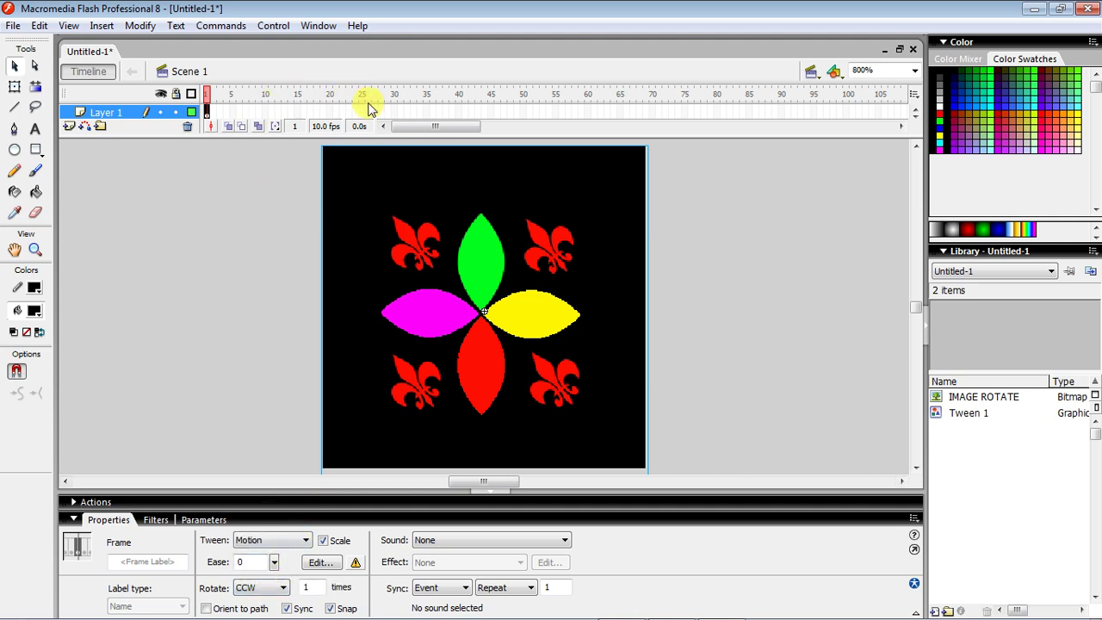
{"action": "right_click", "coordinate": [393, 112]}
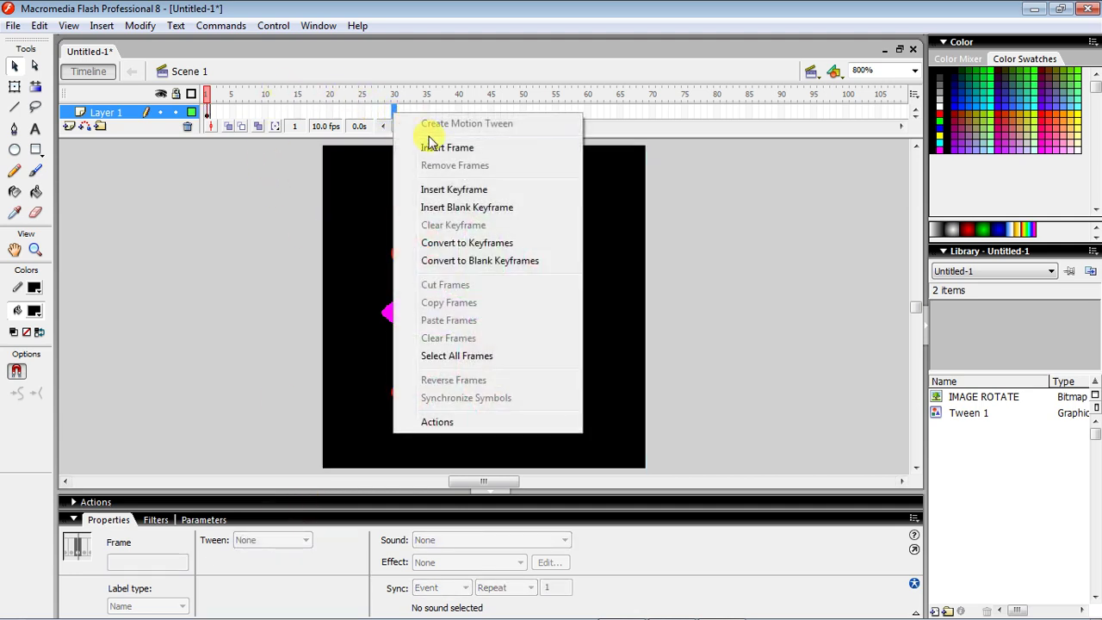
{"action": "left_click", "coordinate": [431, 146]}
- Shift the flower left and scrub the timeline to preview its rotation
{"action": "left_click_drag", "start_coordinate": [457, 288], "coordinate": [402, 291]}
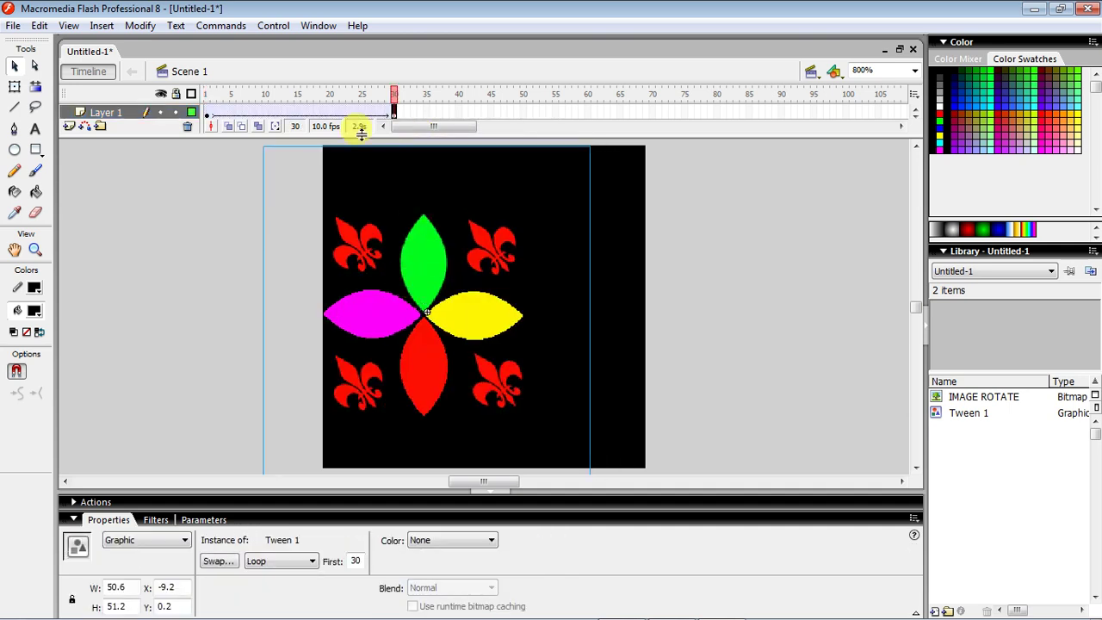
{"action": "left_click", "coordinate": [394, 113]}
{"action": "left_click_drag", "start_coordinate": [354, 114], "coordinate": [243, 126]}
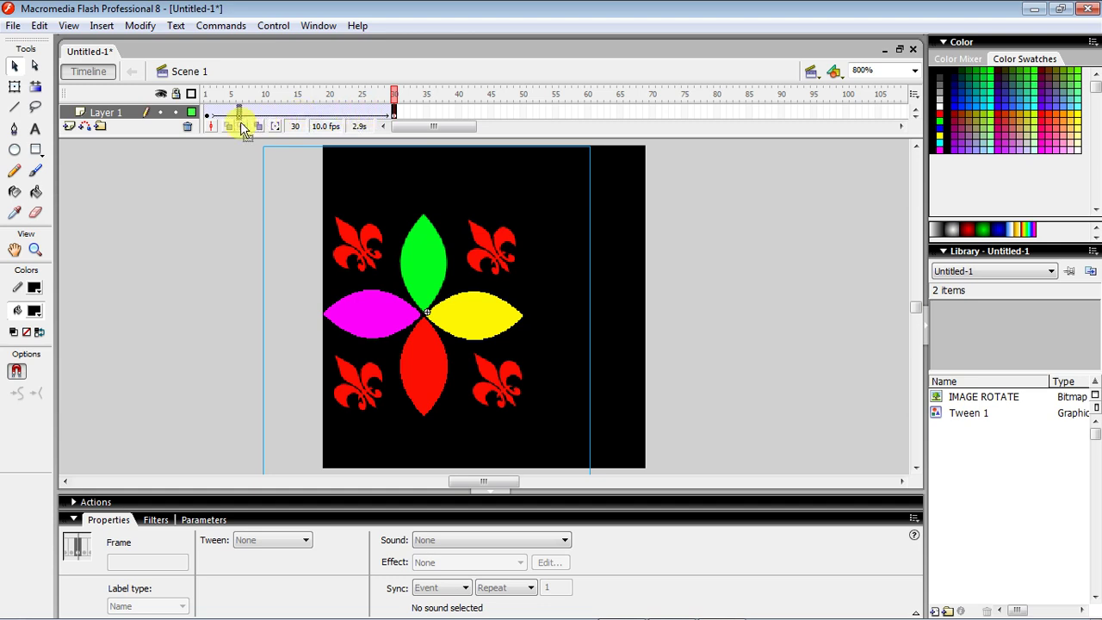
{"action": "left_click", "coordinate": [399, 113]}
{"action": "mouse_move", "coordinate": [399, 102]}
{"action": "left_mouse_down"}
{"action": "mouse_move", "coordinate": [246, 98]}
{"action": "mouse_move", "coordinate": [360, 116]}
{"action": "mouse_move", "coordinate": [431, 111]}
{"action": "mouse_move", "coordinate": [319, 128]}
{"action": "mouse_move", "coordinate": [216, 111]}
{"action": "mouse_move", "coordinate": [211, 120]}
{"action": "left_mouse_up"}
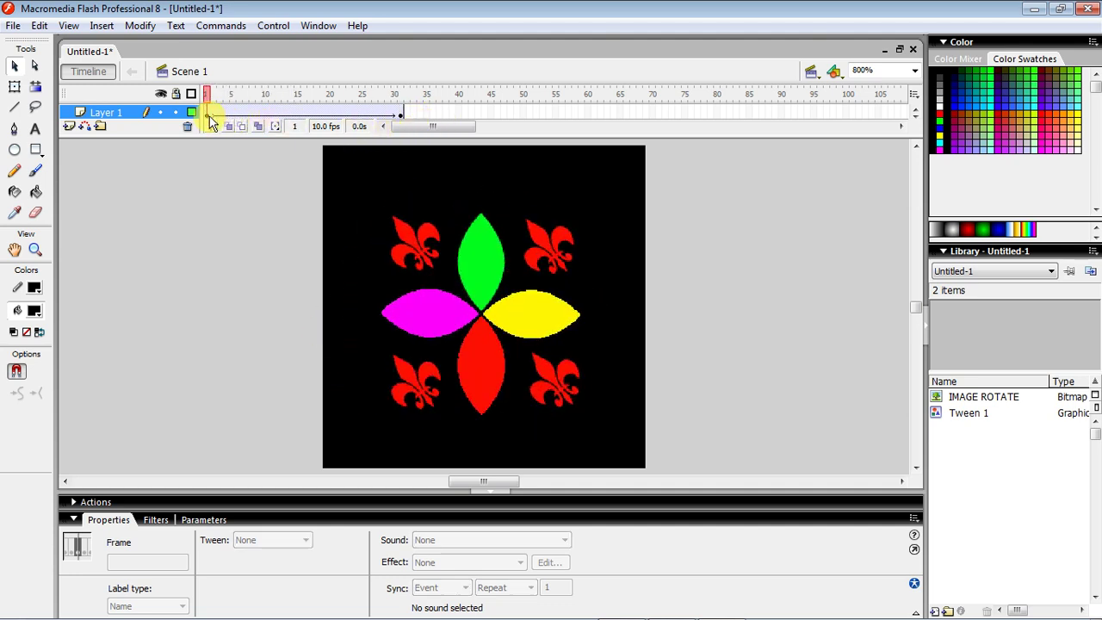
- Export the animation as the Flash movie gt on the Desktop, then minimize Flash
{"action": "left_click", "coordinate": [13, 25]}
{"action": "mouse_move", "coordinate": [41, 287]}
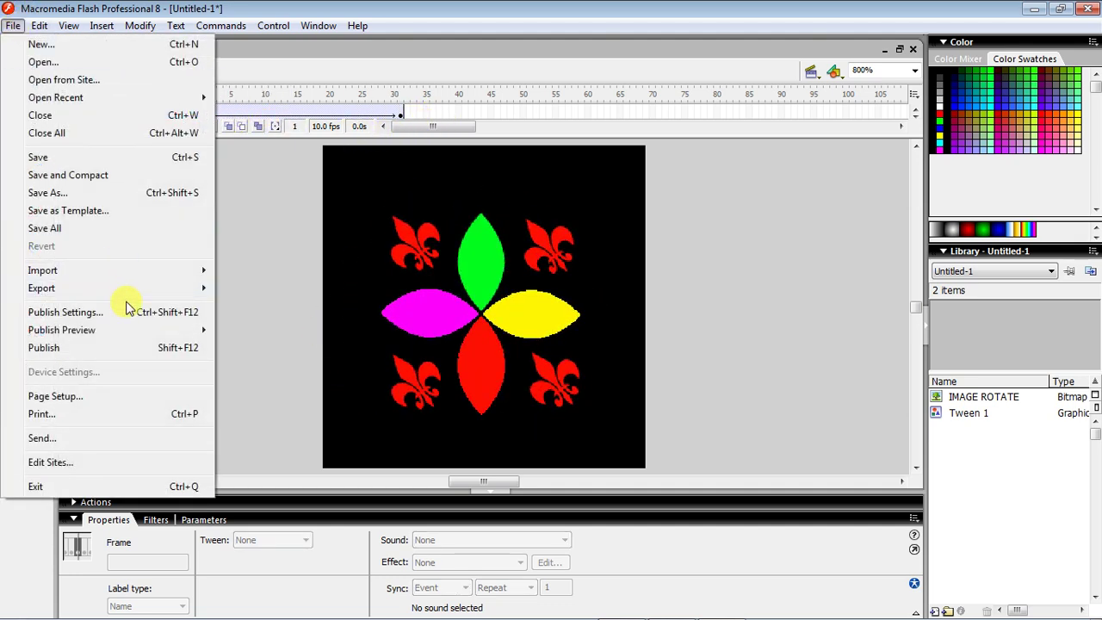
{"action": "left_click", "coordinate": [301, 313]}
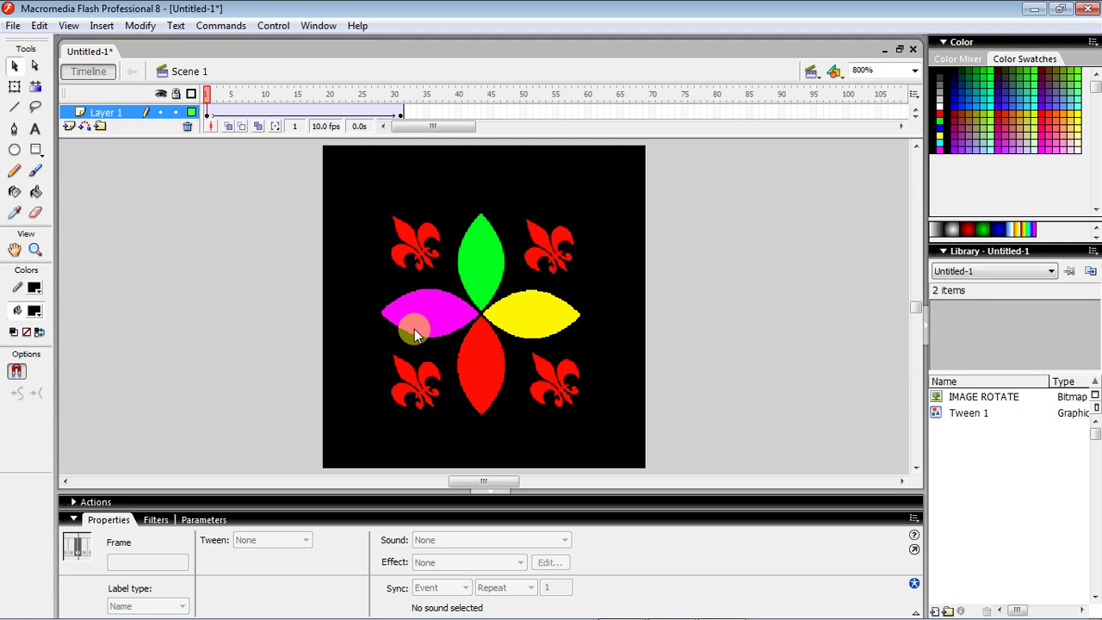
{"action": "type", "text": "gt"}
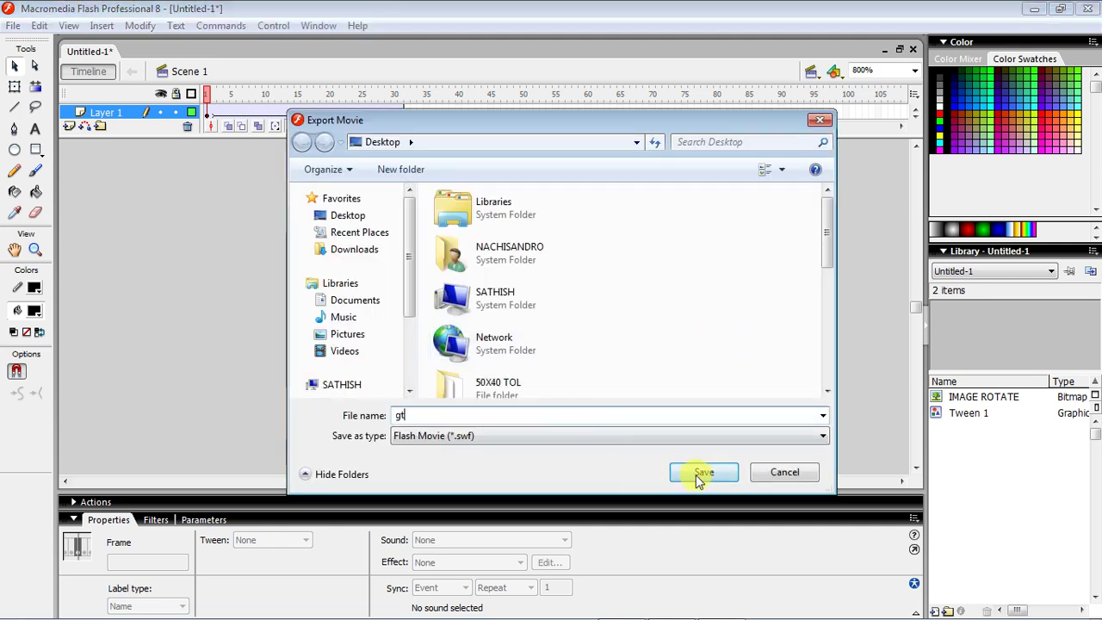
{"action": "left_click", "coordinate": [701, 474]}
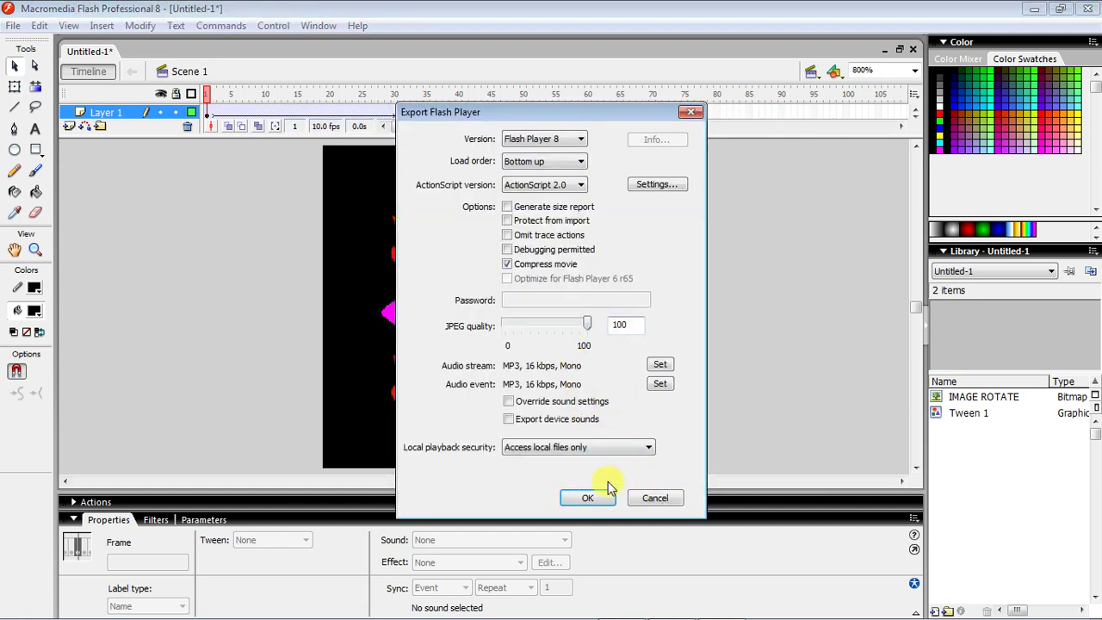
{"action": "left_click", "coordinate": [589, 499]}
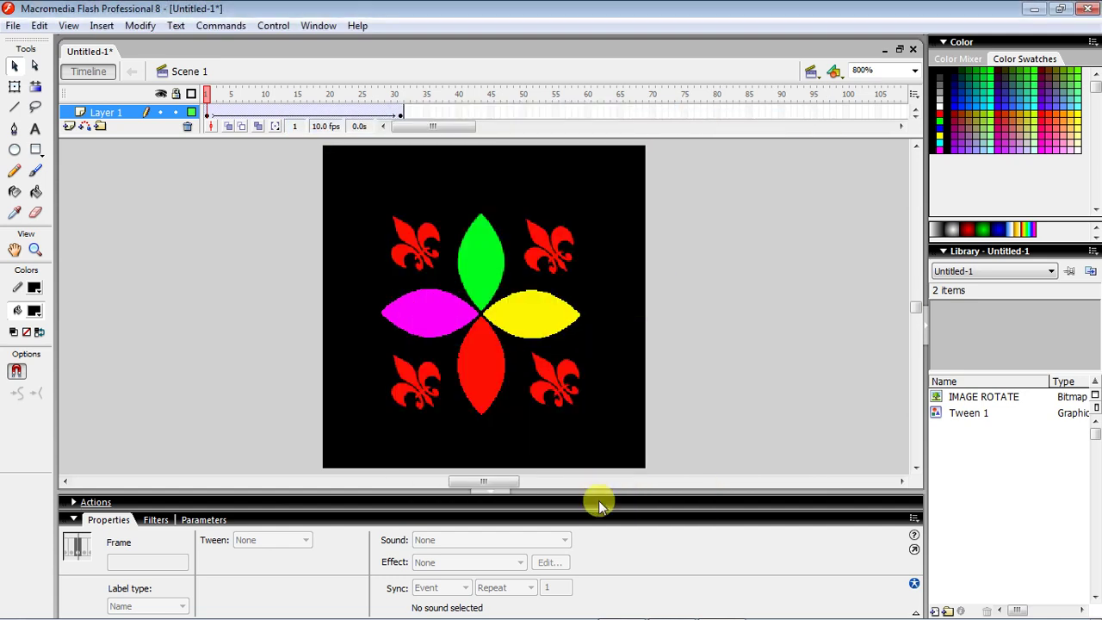
{"action": "left_click", "coordinate": [1042, 11]}
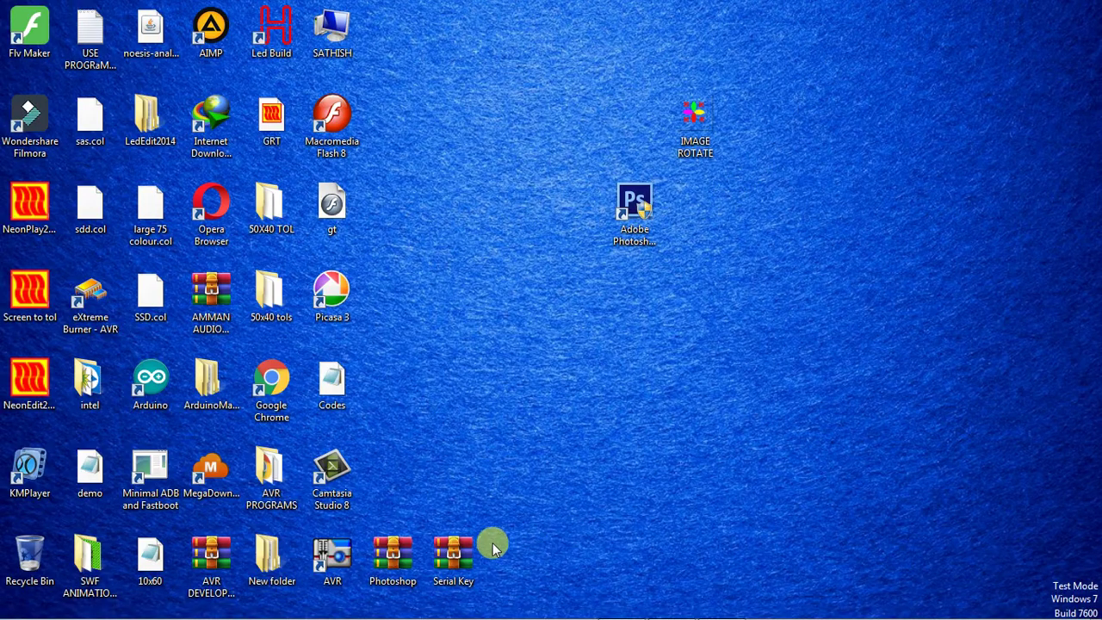
- Drag the gt movie icon into the empty desktop area beside IMAGE ROTATE
{"action": "left_click_drag", "start_coordinate": [332, 205], "coordinate": [514, 121]}
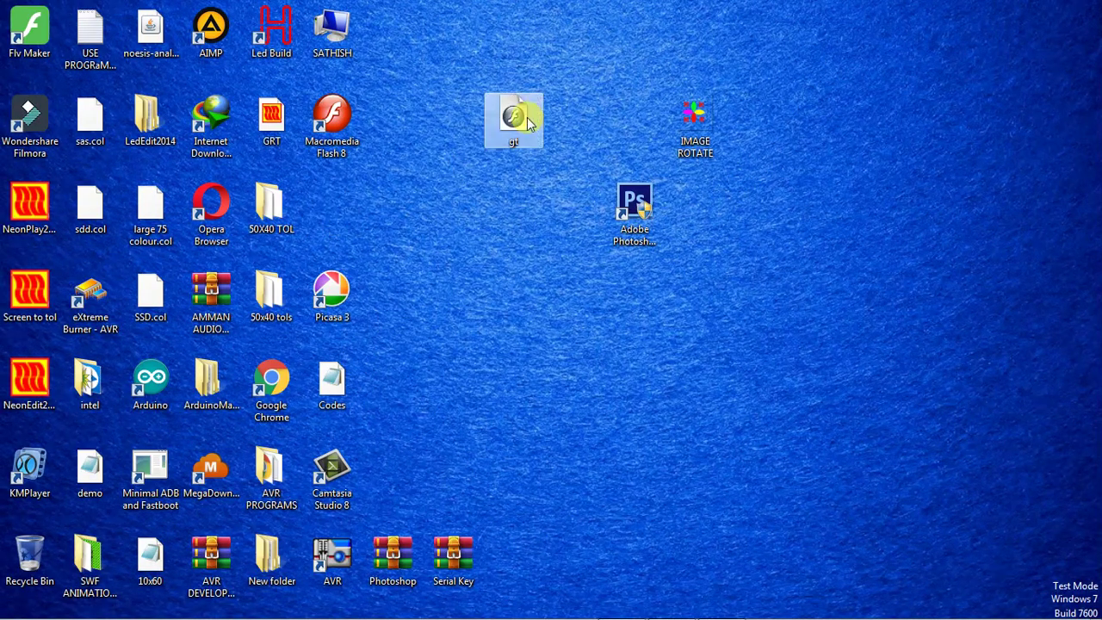
{"action": "mouse_move", "coordinate": [663, 607]}
{"action": "left_click", "coordinate": [724, 605]}
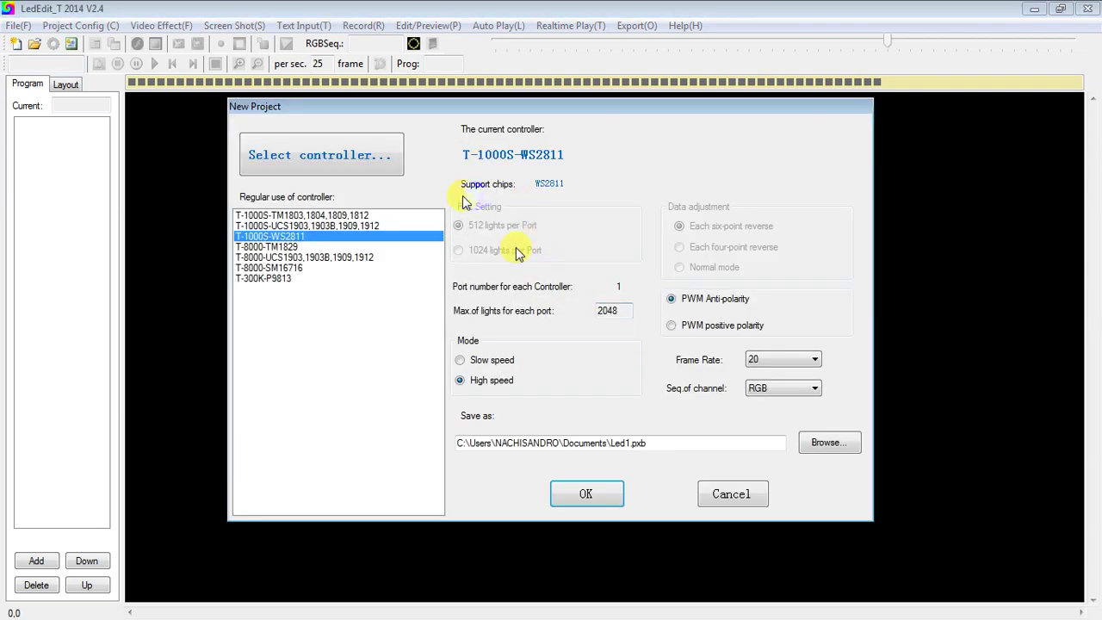
- Create a T-1000S-WS2811 project with a 50 x 50 LED layout and zoom the grid
{"action": "left_click", "coordinate": [613, 492]}
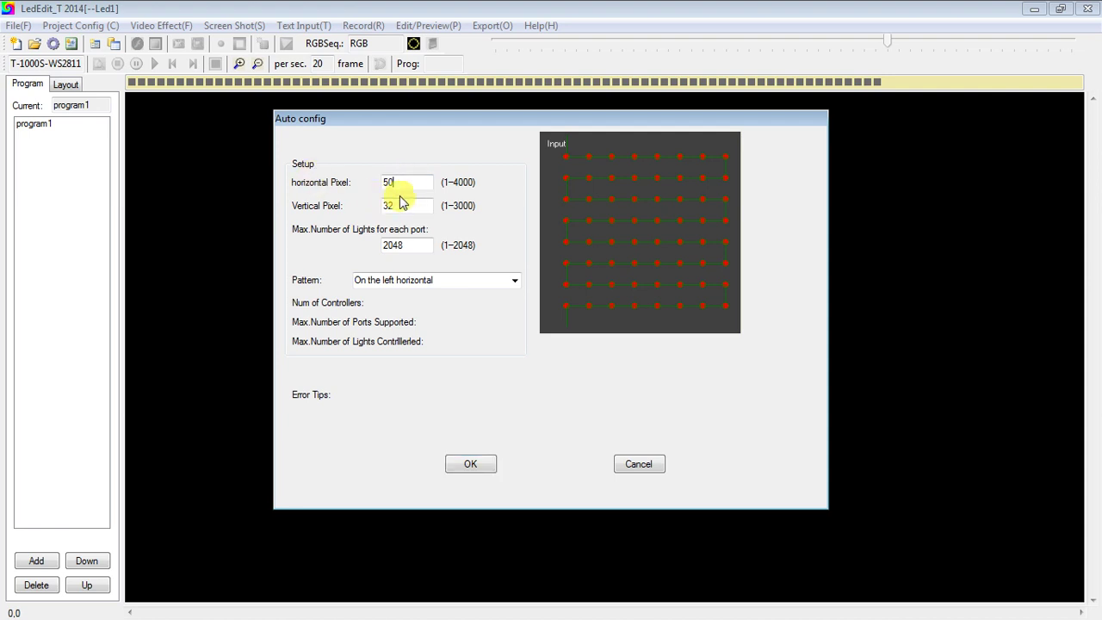
{"action": "type", "text": "50"}
{"action": "left_click", "coordinate": [476, 465]}
{"action": "left_click", "coordinate": [562, 335]}
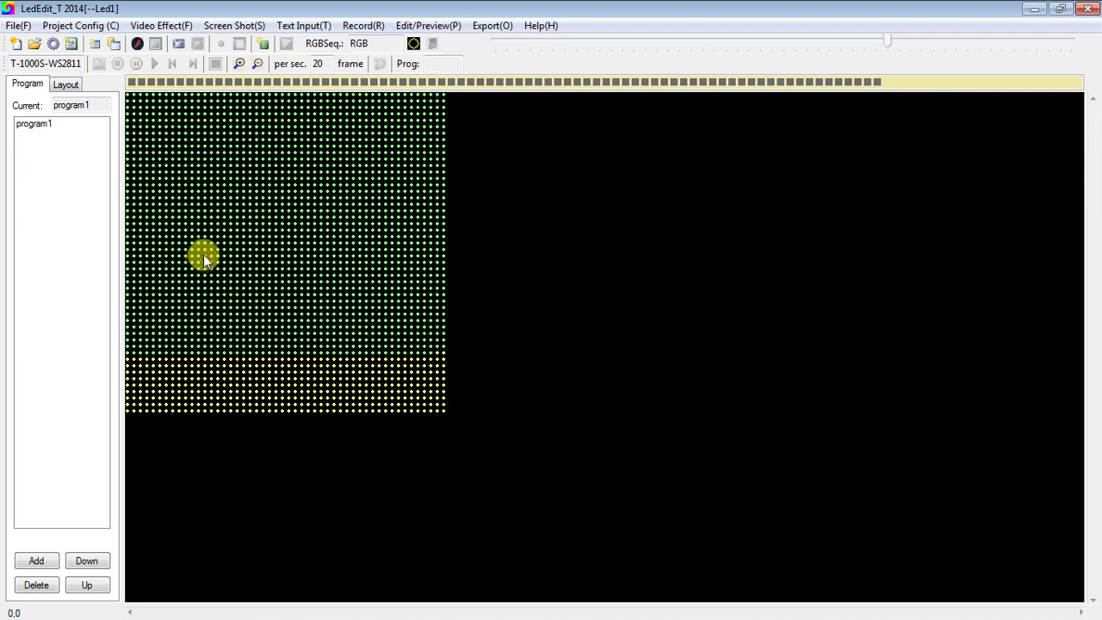
{"action": "left_click", "coordinate": [240, 65]}
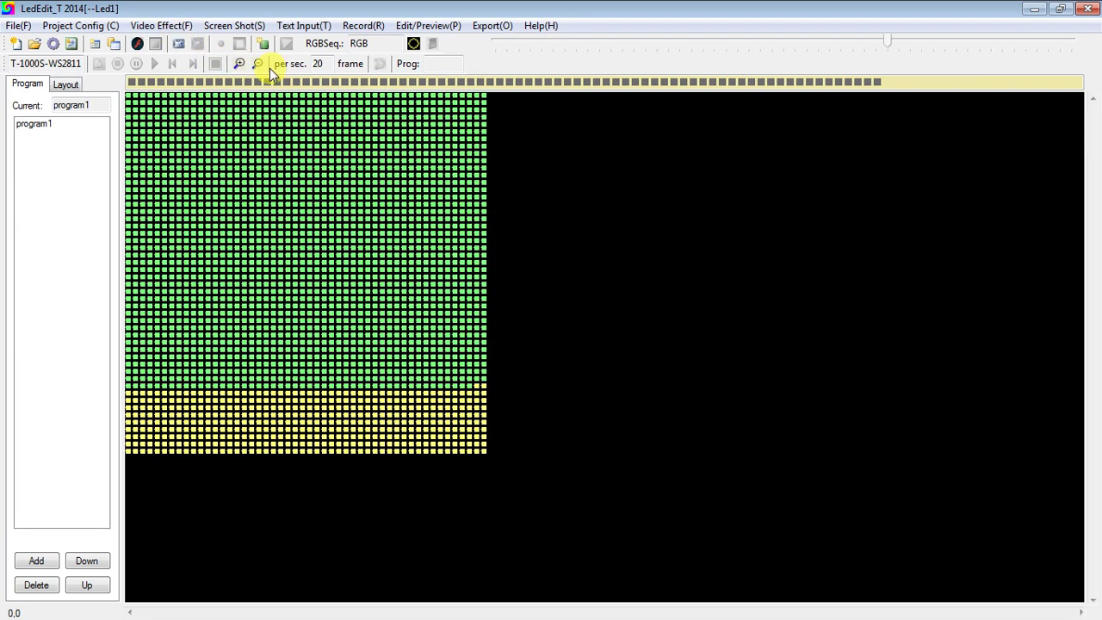
- Load the gt swf movie from the Desktop onto the LEDs, then return to Photoshop
{"action": "left_click", "coordinate": [155, 26]}
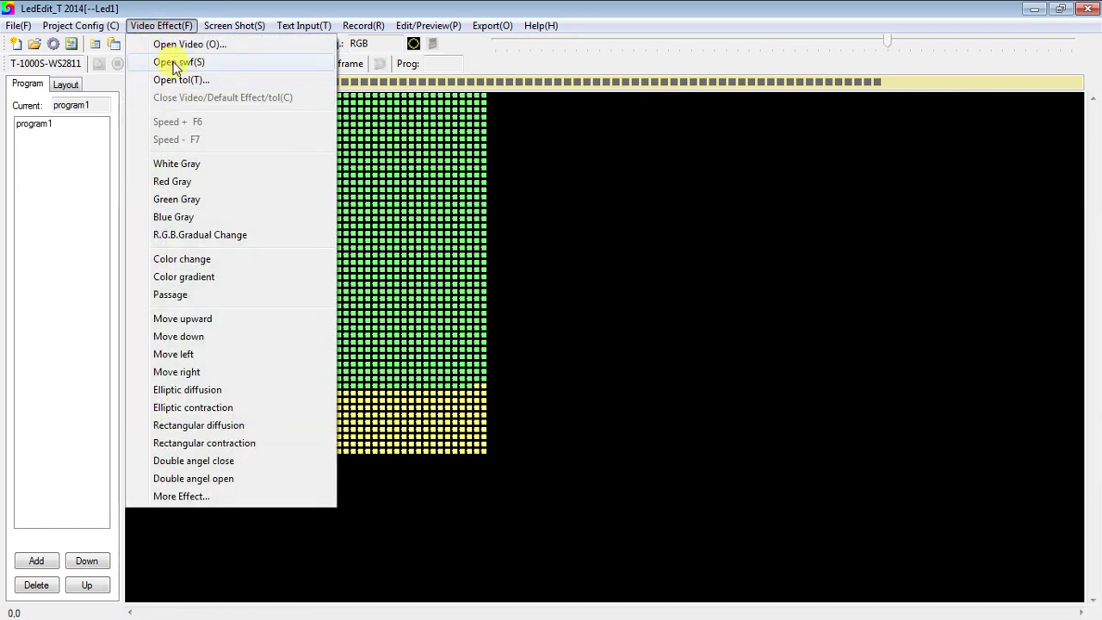
{"action": "left_click", "coordinate": [174, 64]}
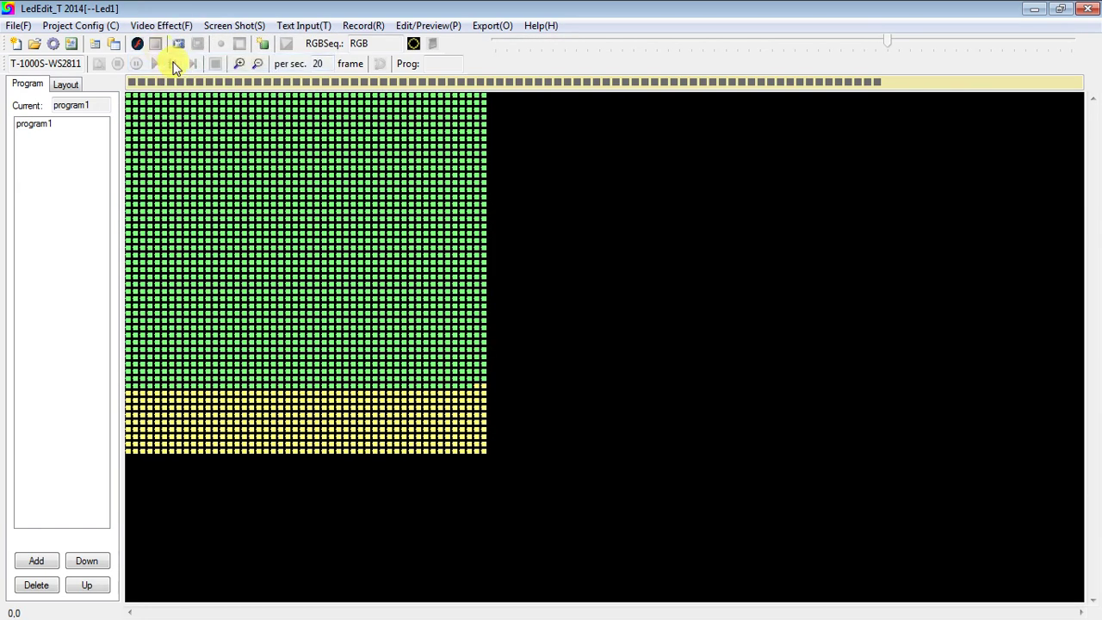
{"action": "left_click", "coordinate": [425, 198]}
{"action": "left_click_drag", "start_coordinate": [641, 197], "coordinate": [642, 356]}
{"action": "double_click", "coordinate": [564, 372]}
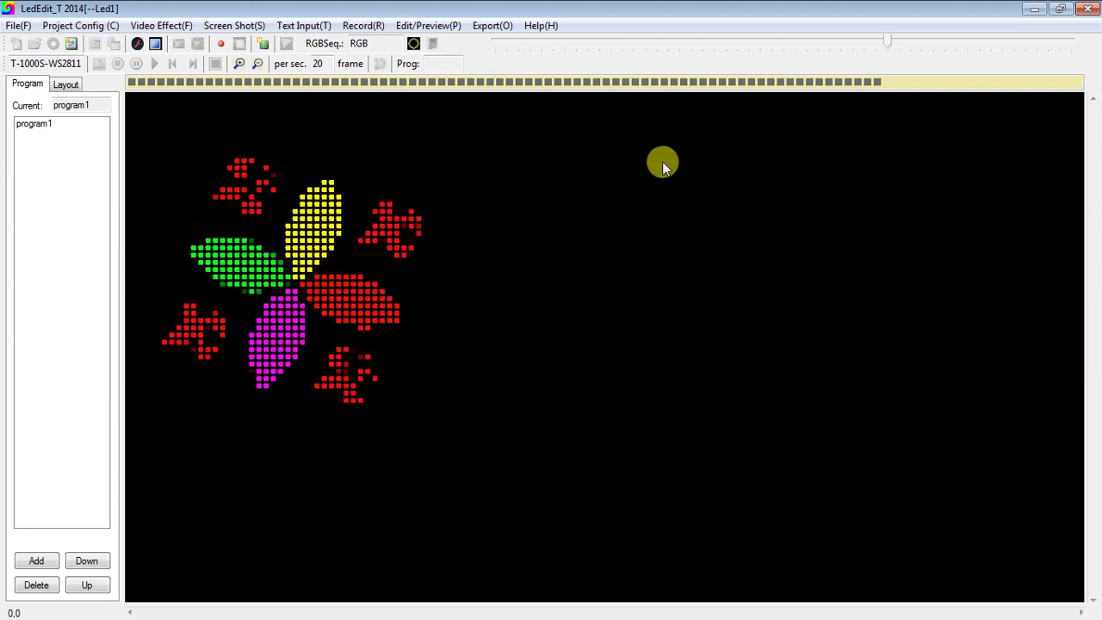
{"action": "left_click", "coordinate": [1036, 13]}
{"action": "mouse_move", "coordinate": [617, 616]}
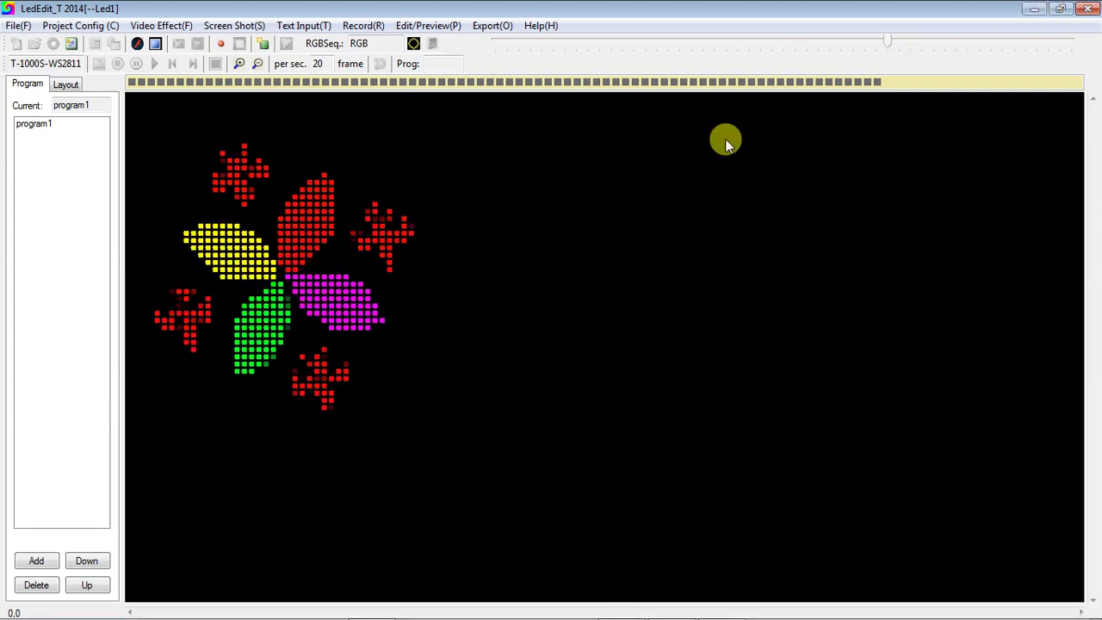
{"action": "left_click", "coordinate": [620, 606]}
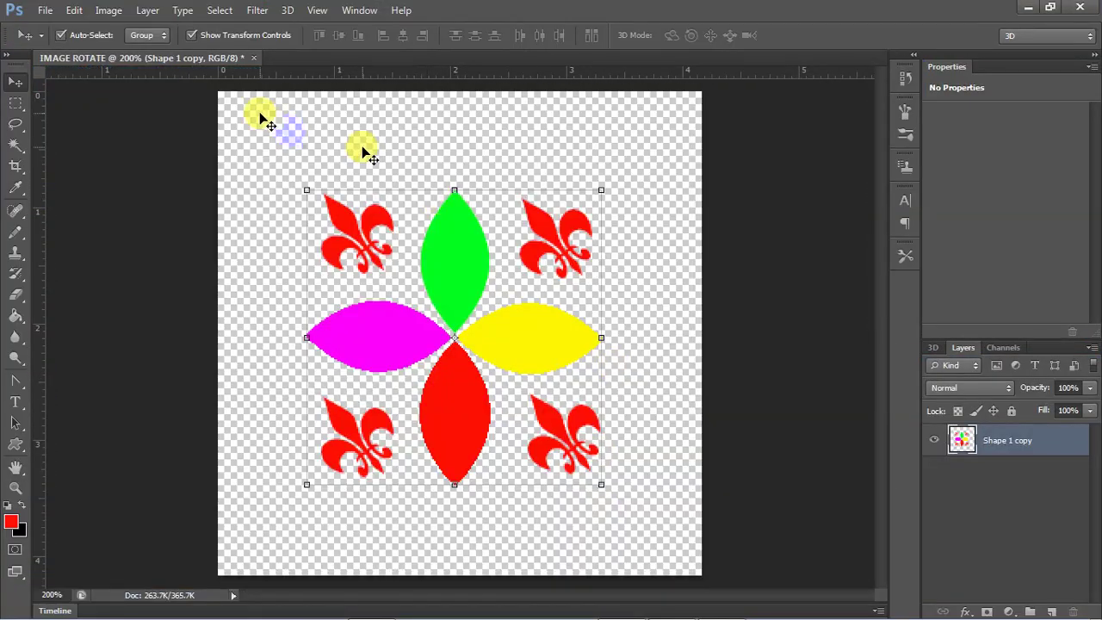
- Discard IMAGE ROTATE and start a transparent 32 x 32 px document, Untitled-1
{"action": "left_click", "coordinate": [255, 58]}
{"action": "left_click", "coordinate": [519, 248]}
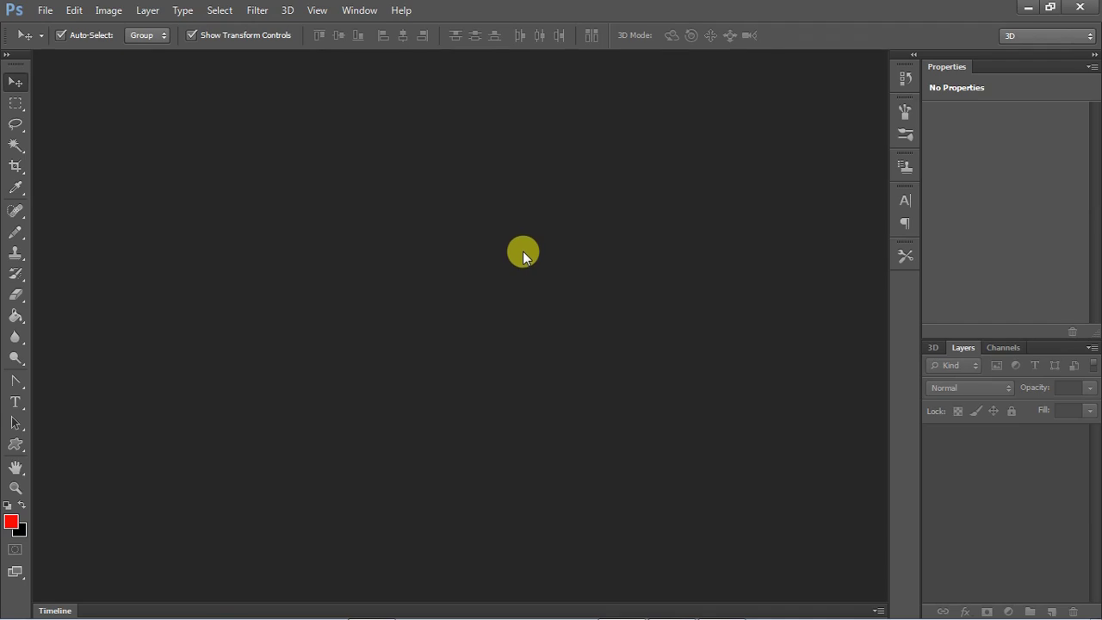
{"action": "left_click", "coordinate": [47, 12]}
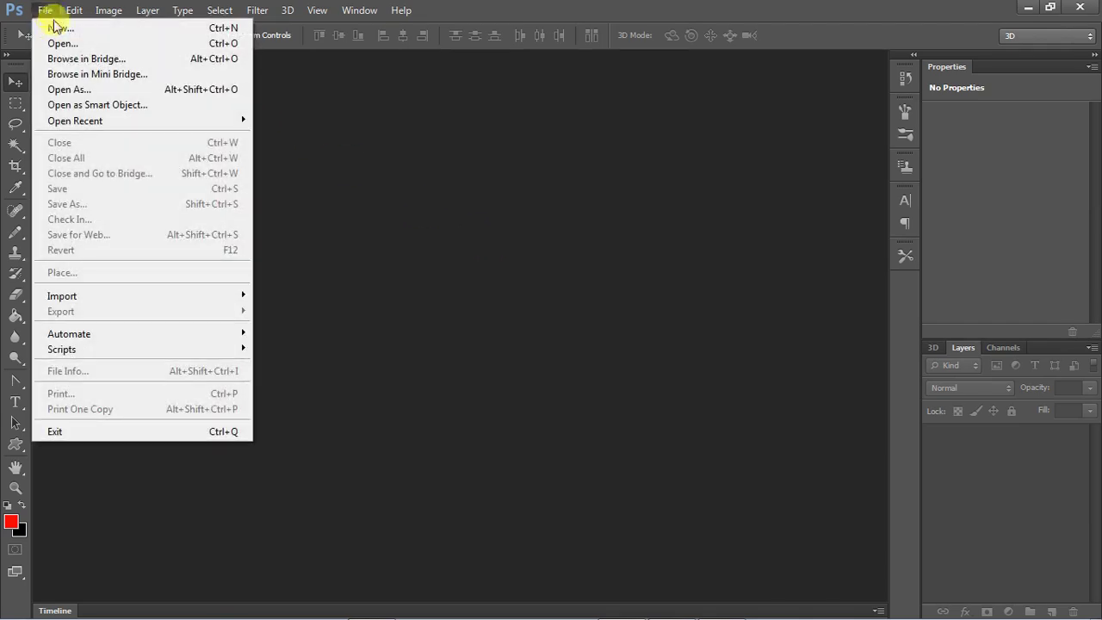
{"action": "left_click", "coordinate": [58, 29]}
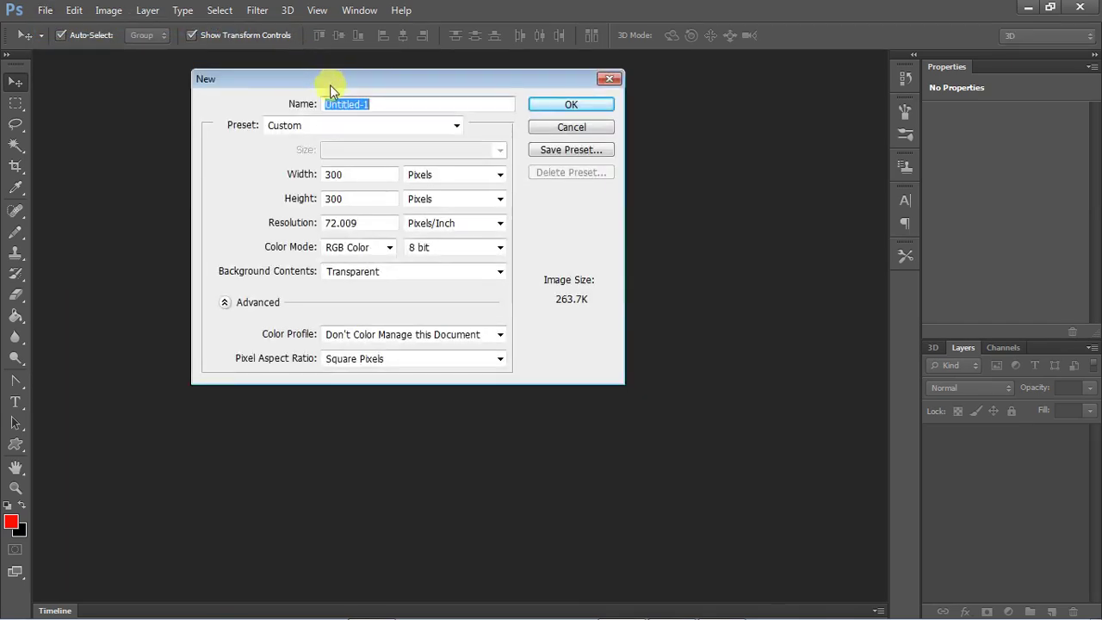
{"action": "left_click", "coordinate": [363, 179]}
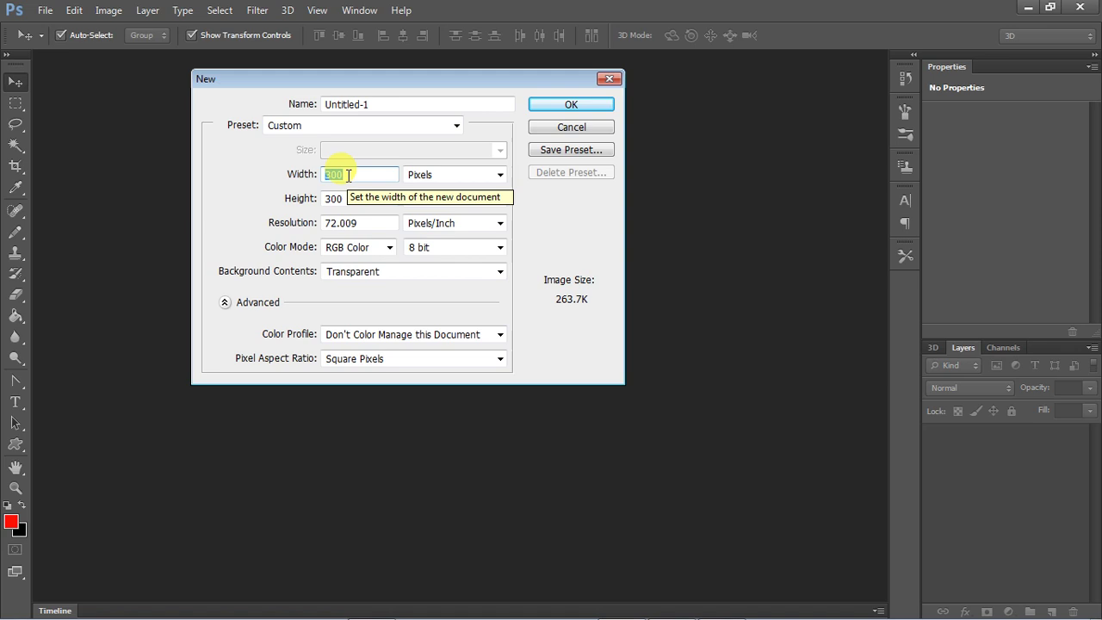
{"action": "type", "text": "32"}
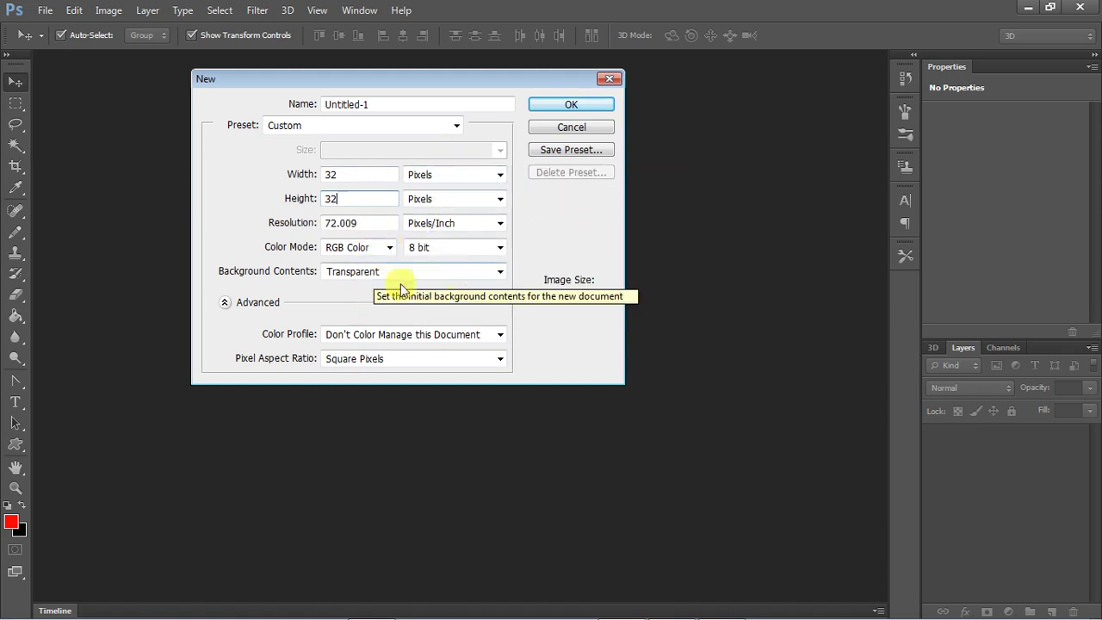
{"action": "left_click", "coordinate": [564, 107]}
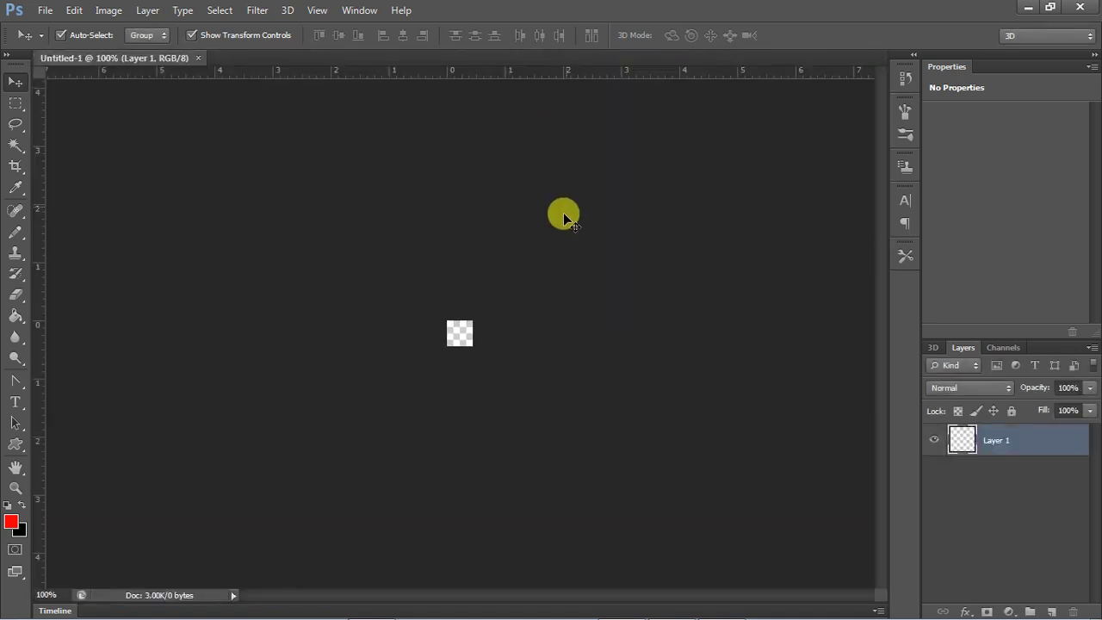
- Zoom the 32 x 32 canvas to 1600% and turn on the grid overlay
{"action": "left_click", "coordinate": [16, 487]}
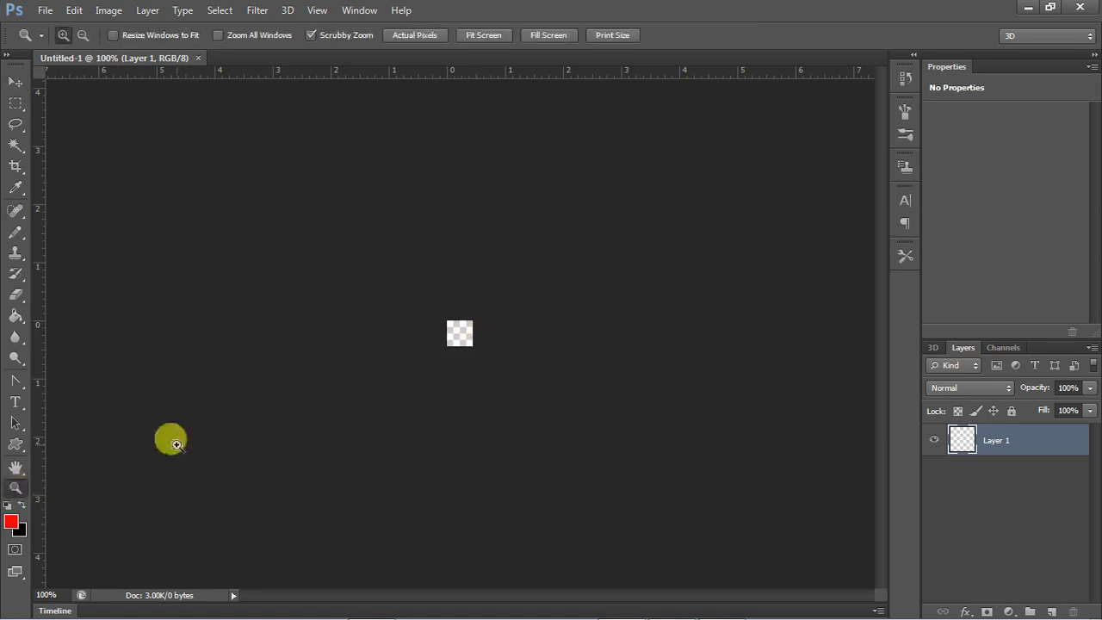
{"action": "left_click", "coordinate": [300, 403]}
{"action": "left_click_drag", "start_coordinate": [308, 406], "coordinate": [308, 406]}
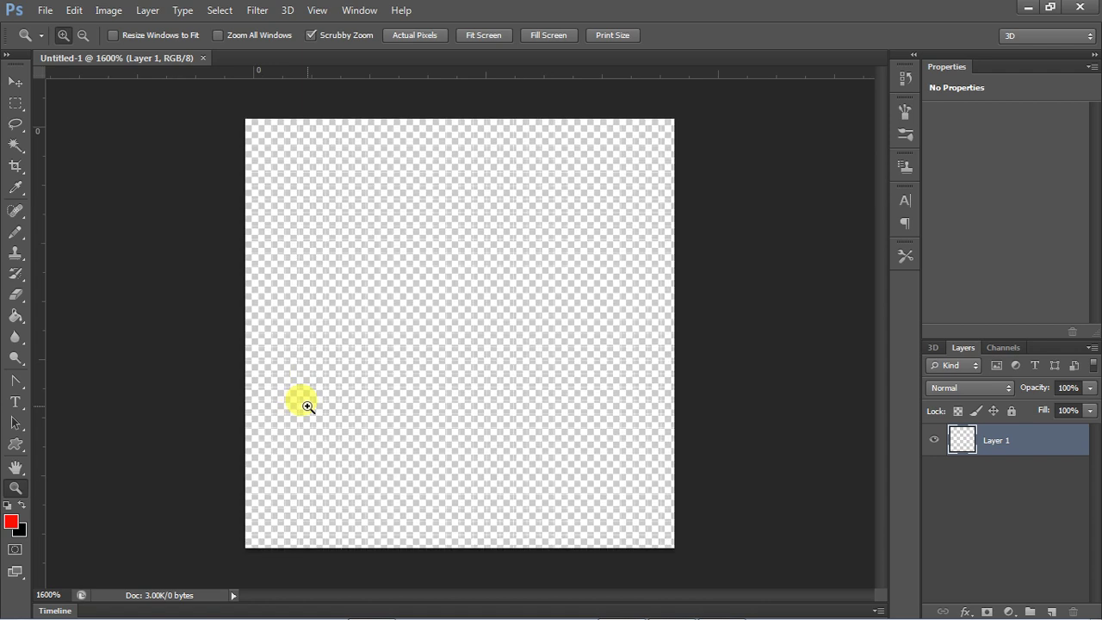
{"action": "left_click", "coordinate": [83, 36]}
{"action": "left_click", "coordinate": [272, 349]}
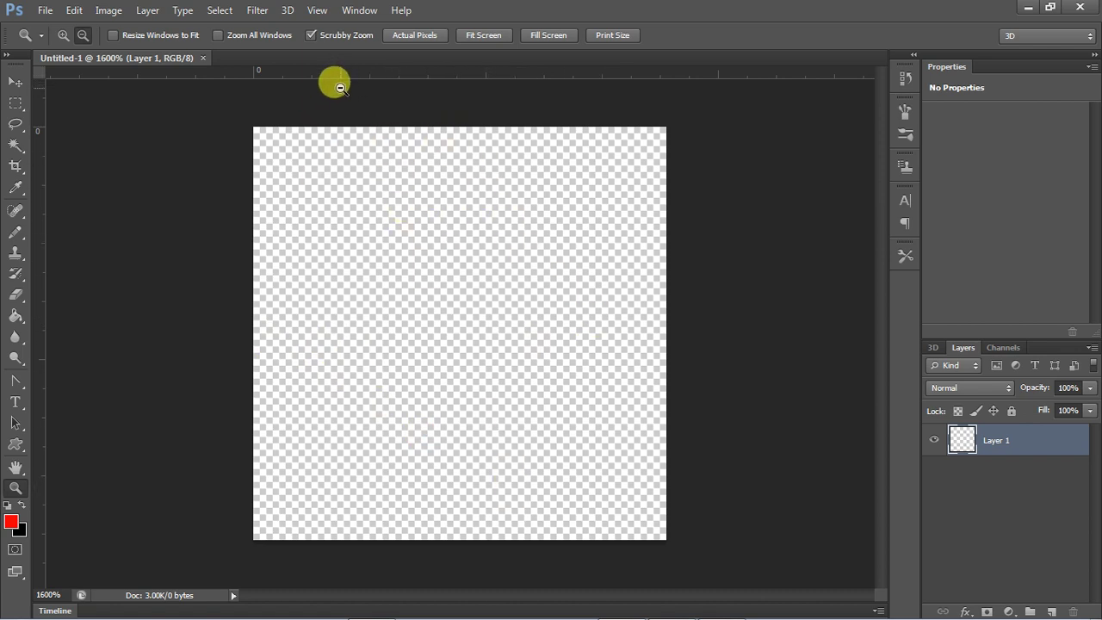
{"action": "left_click", "coordinate": [317, 10]}
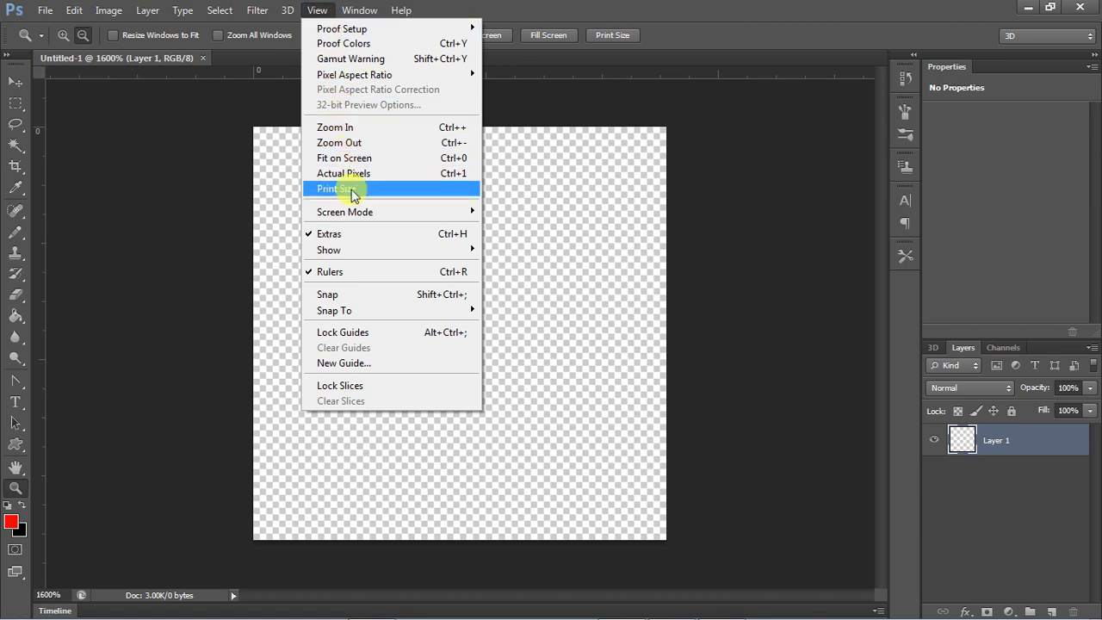
{"action": "mouse_move", "coordinate": [387, 250]}
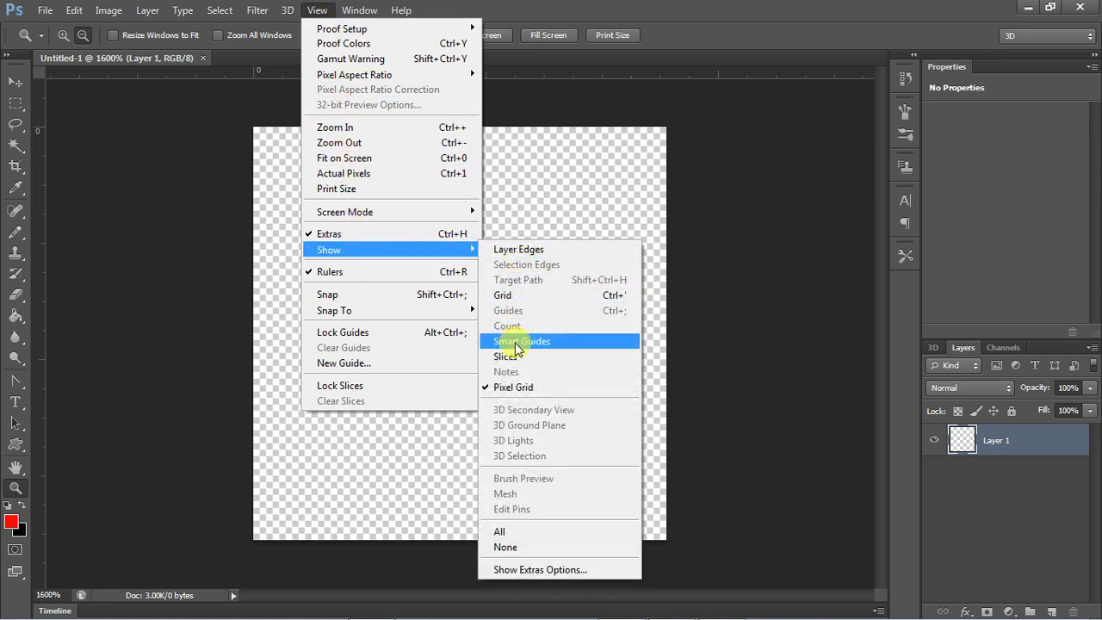
{"action": "left_click", "coordinate": [540, 293]}
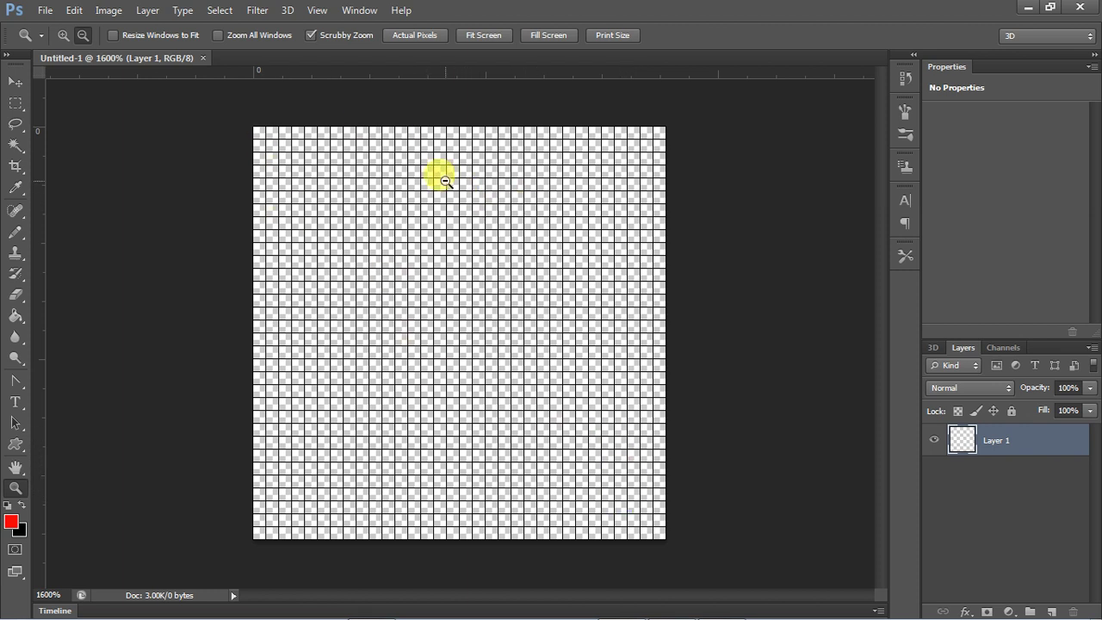
- Use a 1 px Pencil to paint one red pixel near the upper left
{"action": "left_click", "coordinate": [15, 233]}
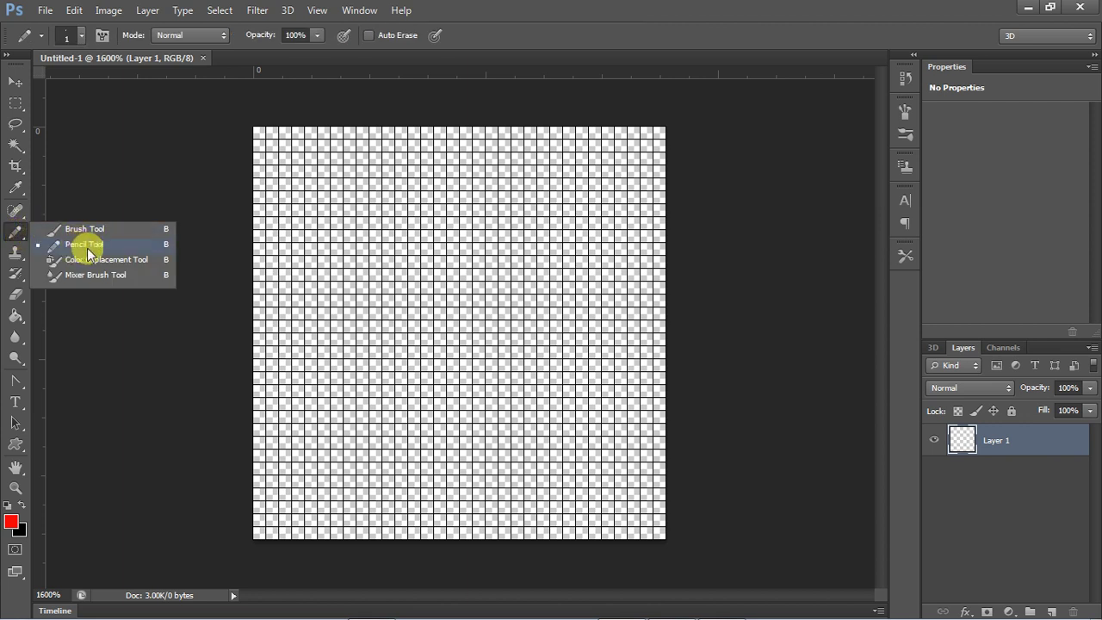
{"action": "left_click", "coordinate": [110, 245]}
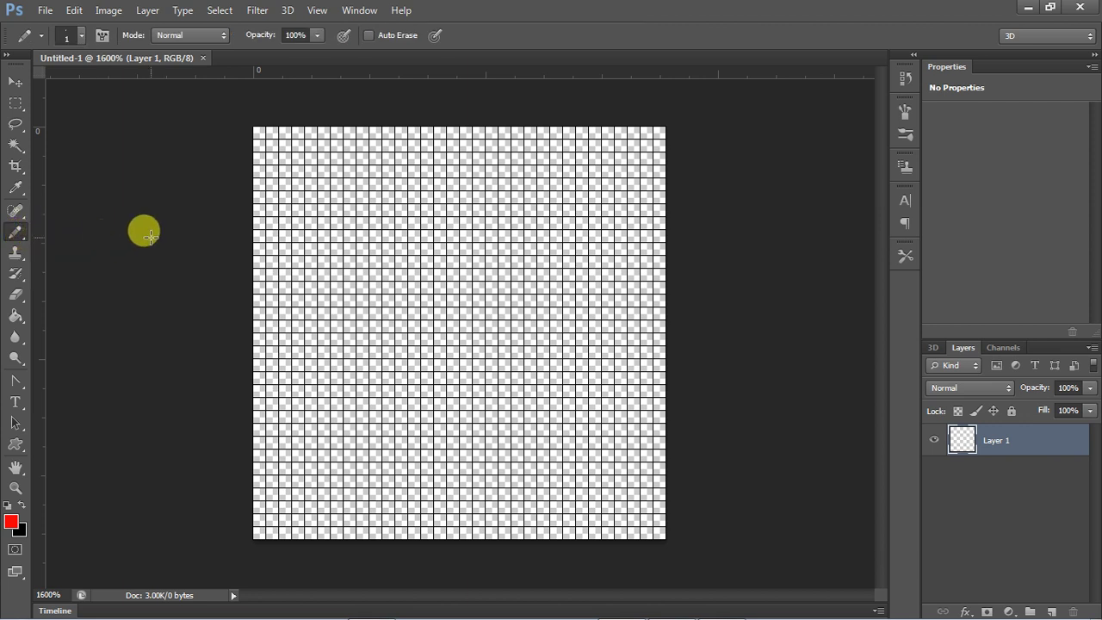
{"action": "right_click", "coordinate": [317, 170]}
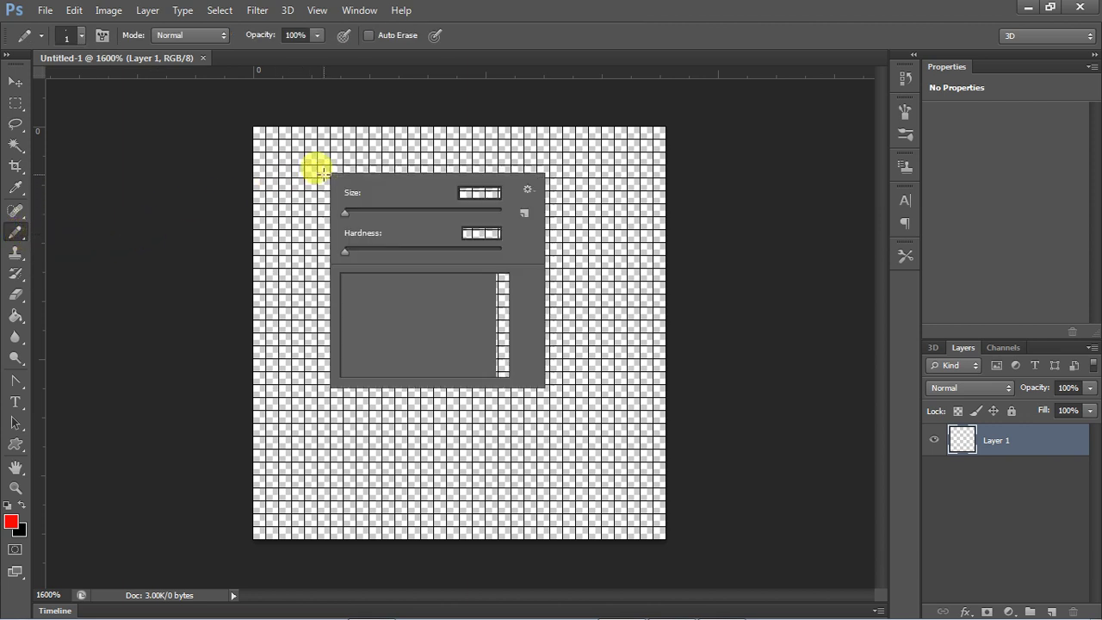
{"action": "left_click", "coordinate": [347, 217]}
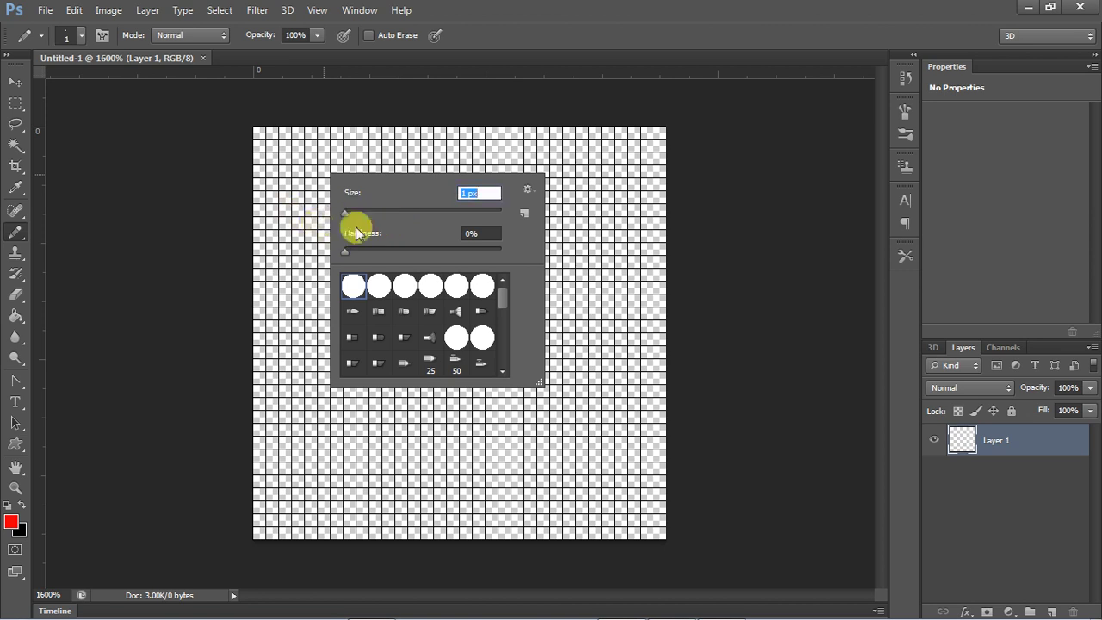
{"action": "left_click", "coordinate": [461, 191]}
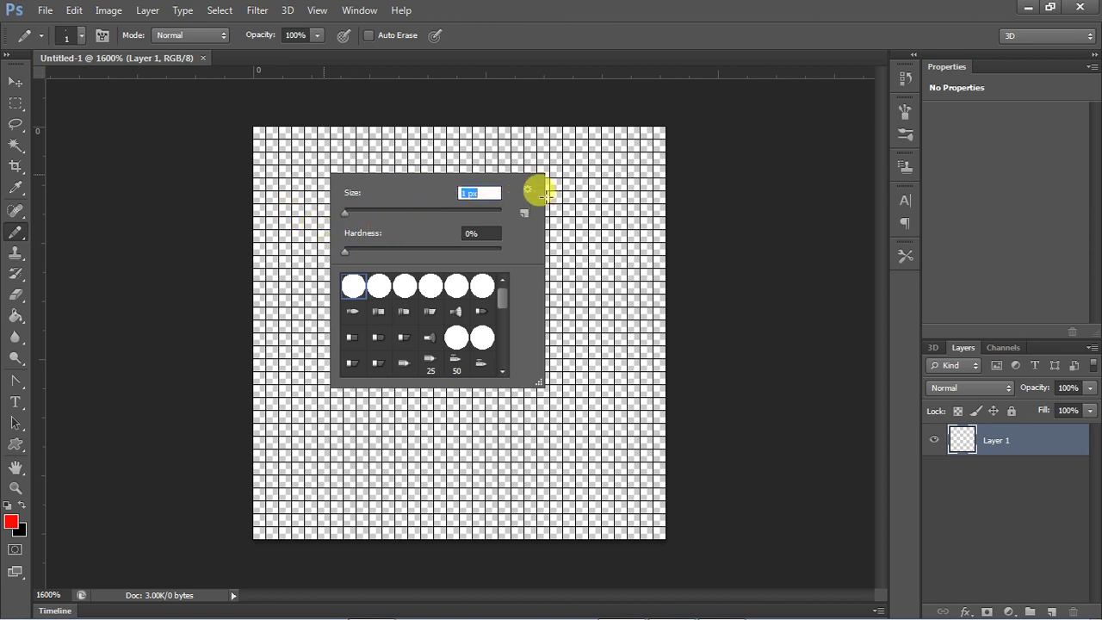
{"action": "left_click", "coordinate": [295, 273]}
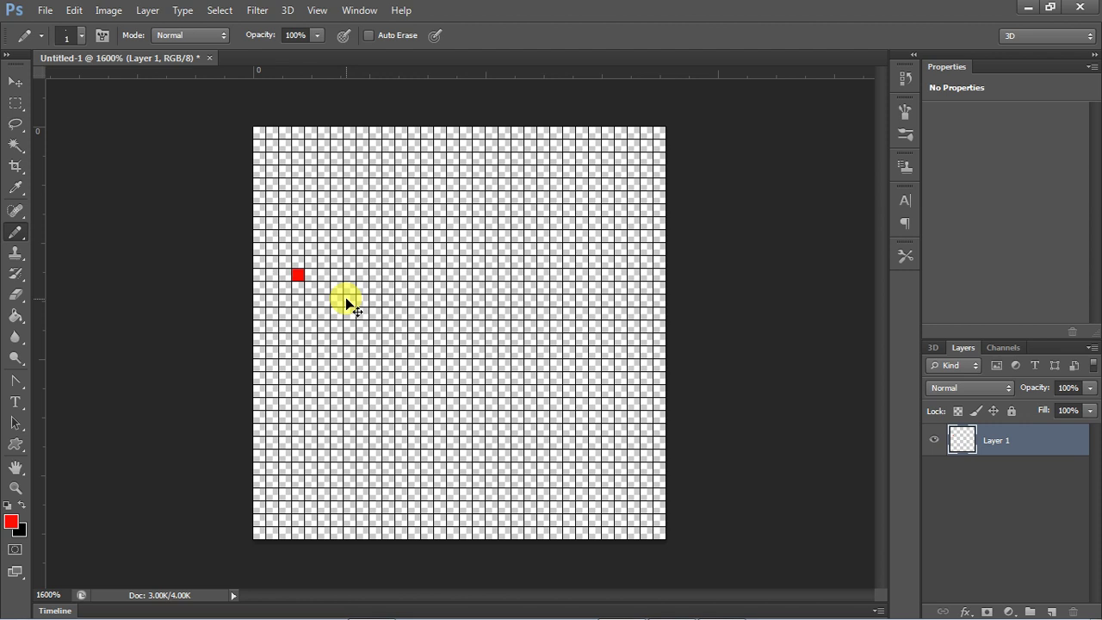
- Cancel the Ctrl+W close and save prompts, keeping the document open unsaved
{"action": "key", "text": "ctrl+w"}
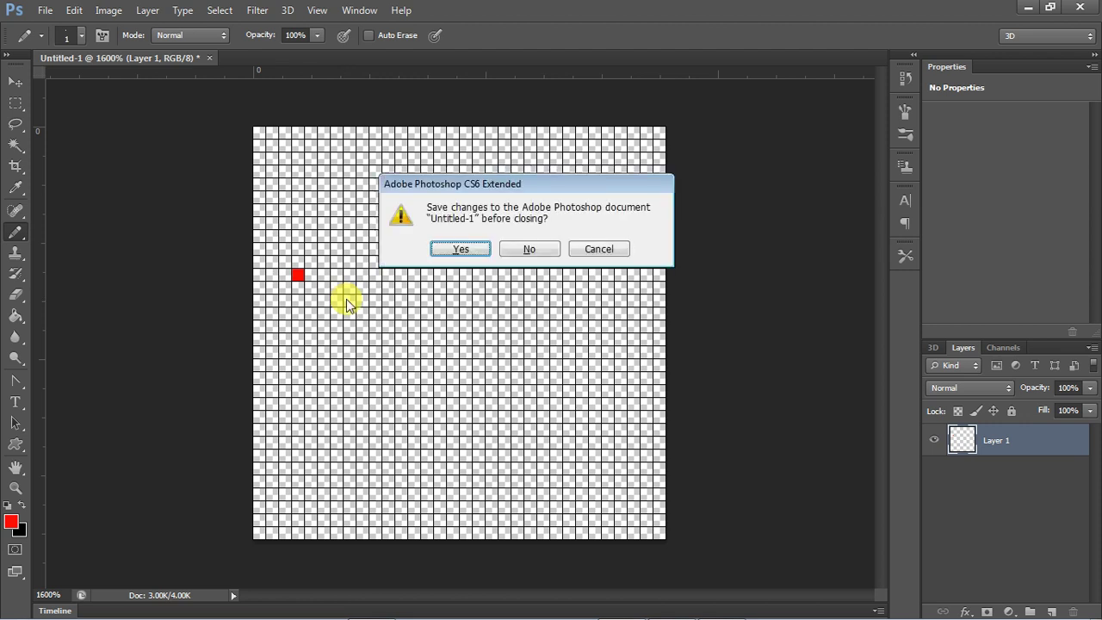
{"action": "left_click", "coordinate": [621, 248]}
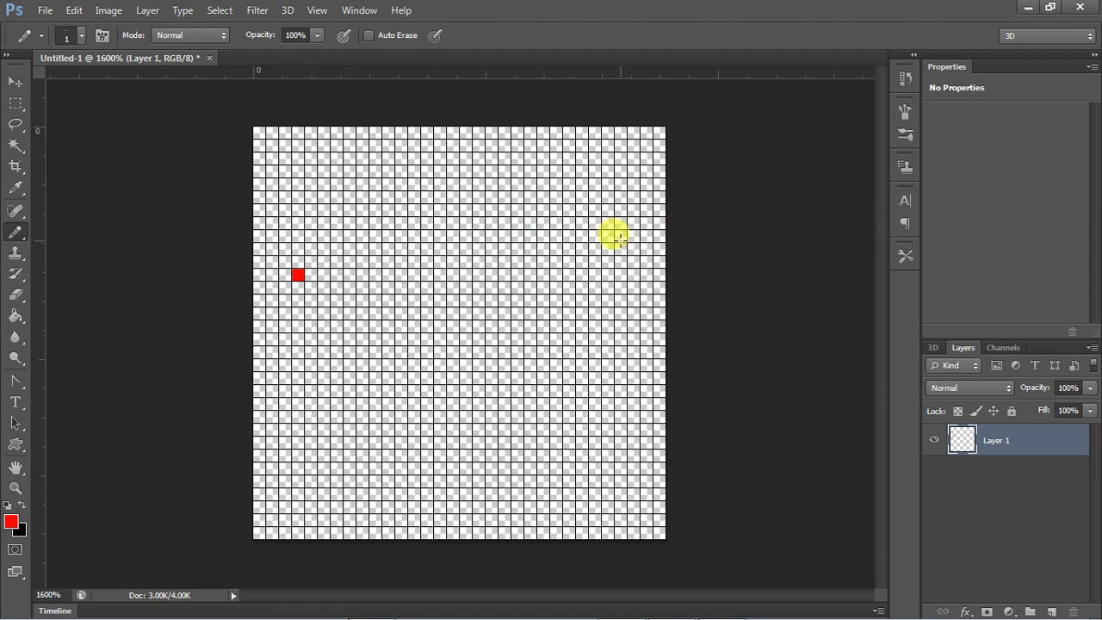
{"action": "key", "text": "ctrl+w"}
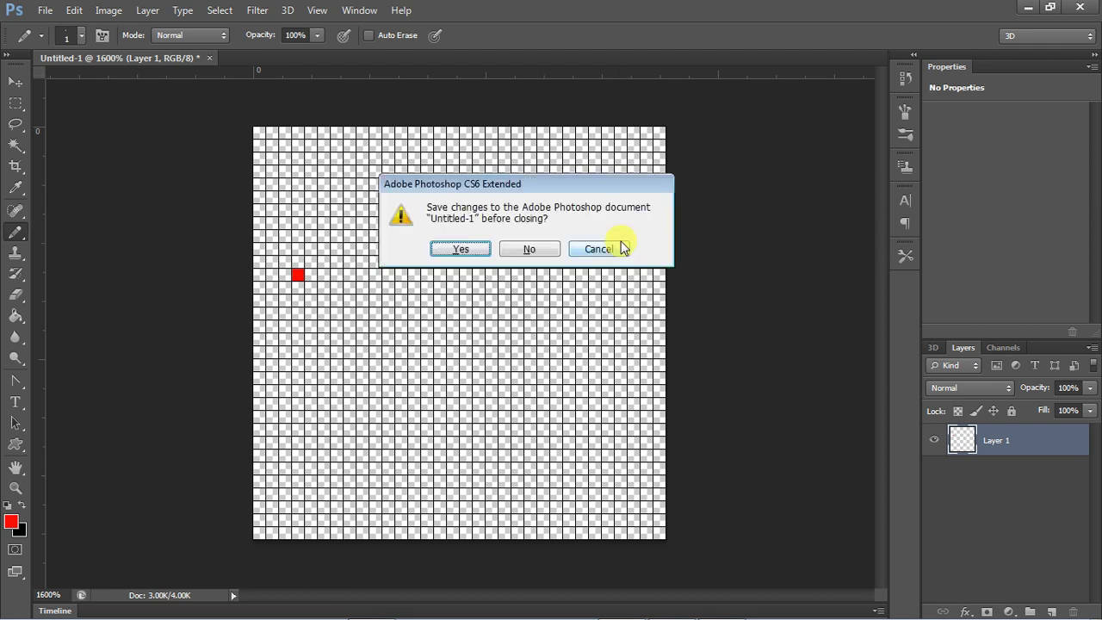
{"action": "left_click", "coordinate": [461, 249]}
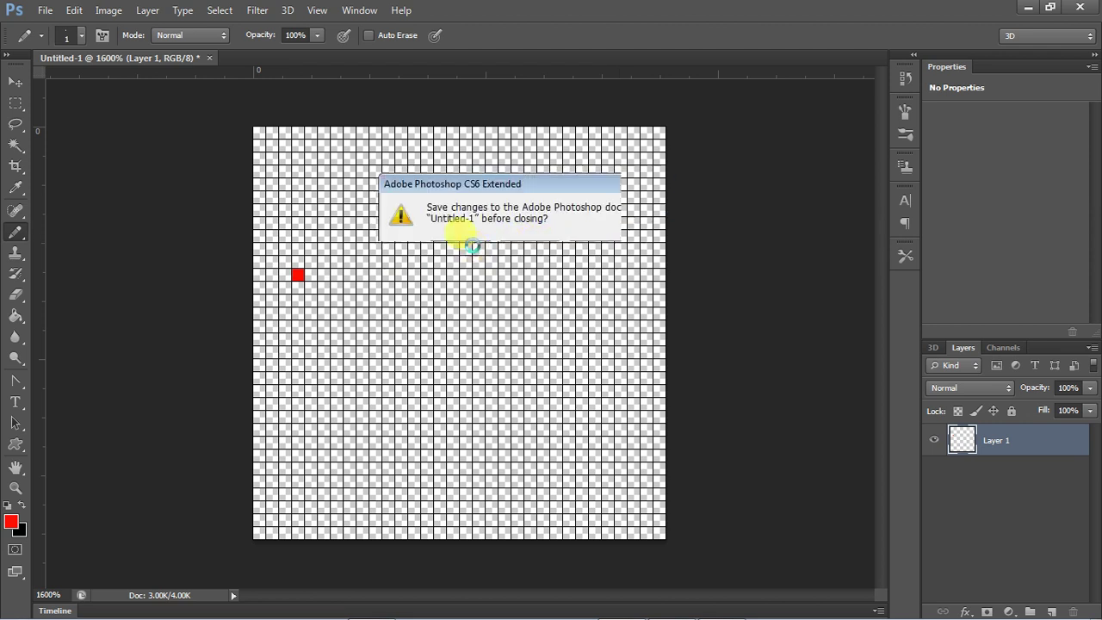
{"action": "left_click", "coordinate": [777, 47]}
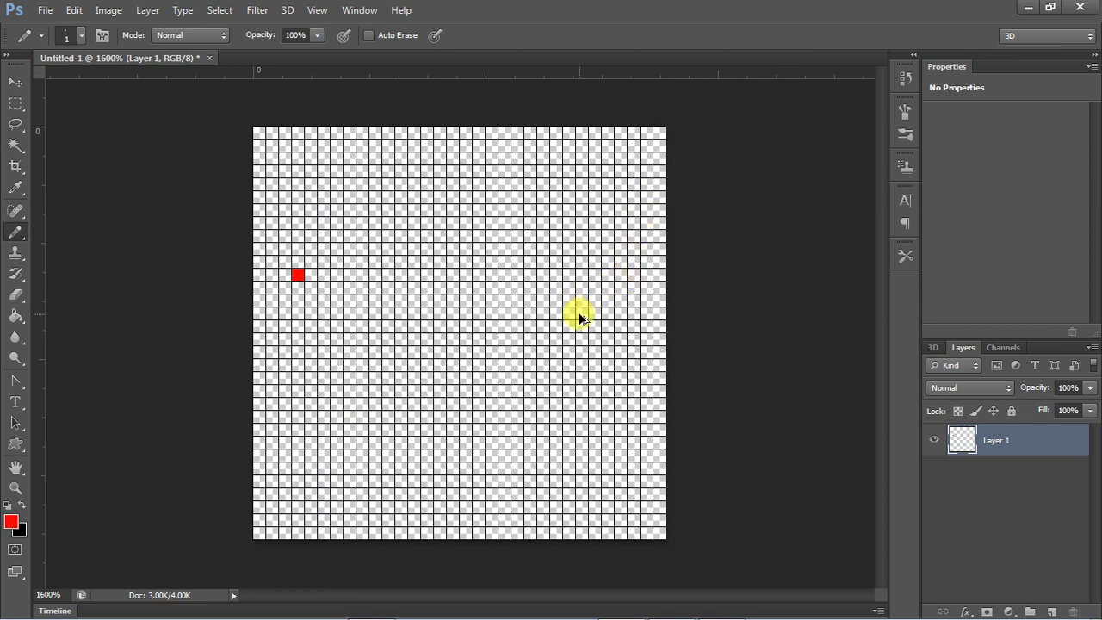
{"action": "key", "text": "ctrl+w"}
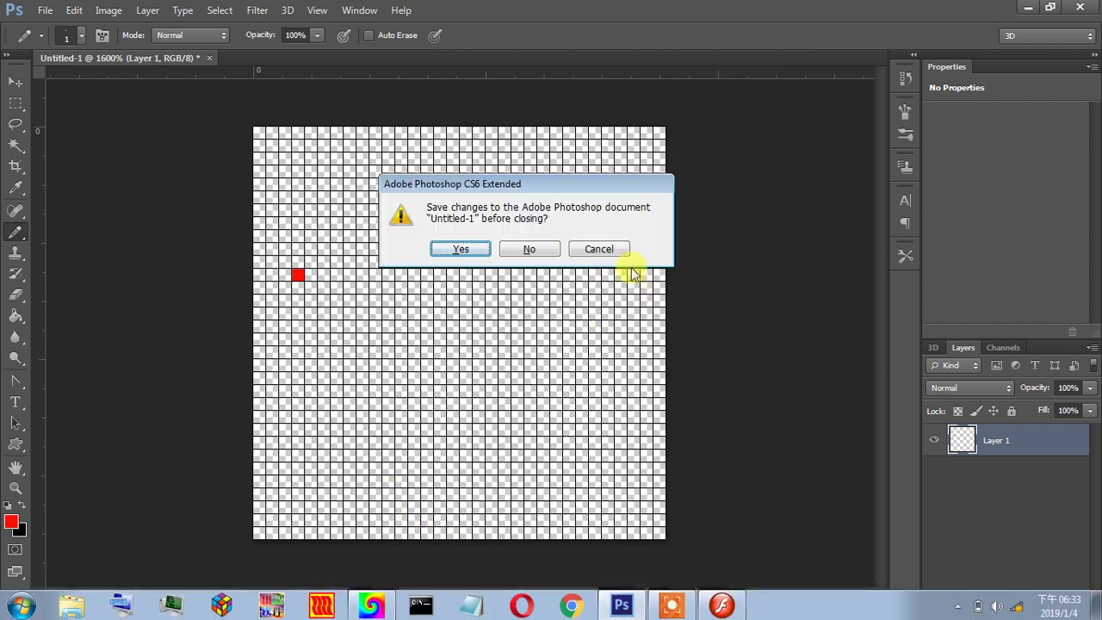
{"action": "left_click", "coordinate": [607, 249]}
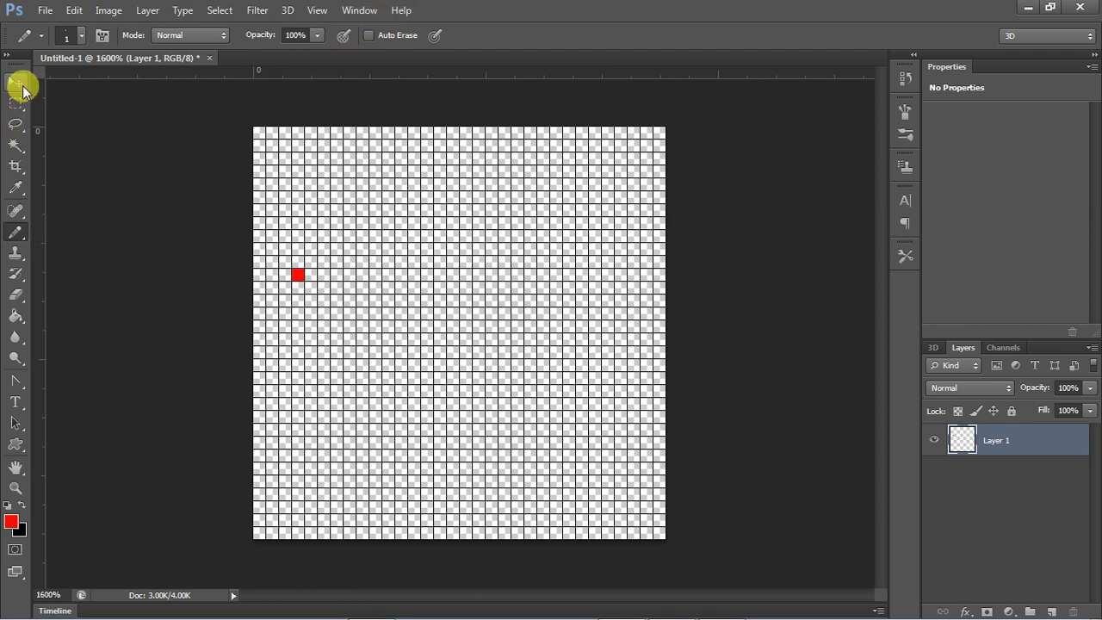
- Select the standard Eraser tool
{"action": "left_click", "coordinate": [15, 297]}
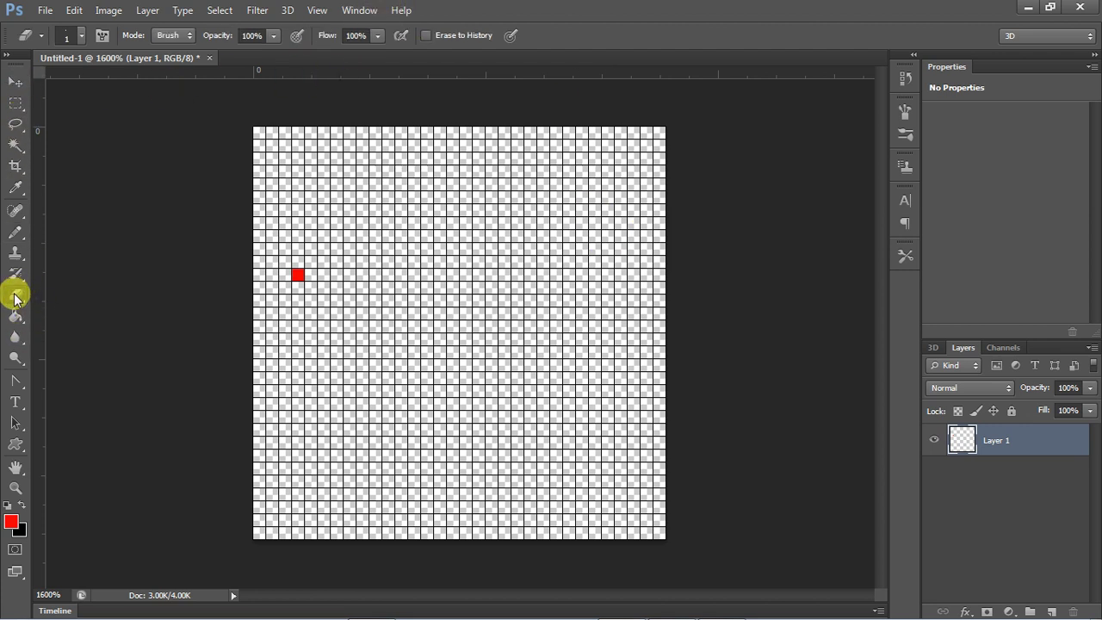
{"action": "right_click", "coordinate": [20, 292]}
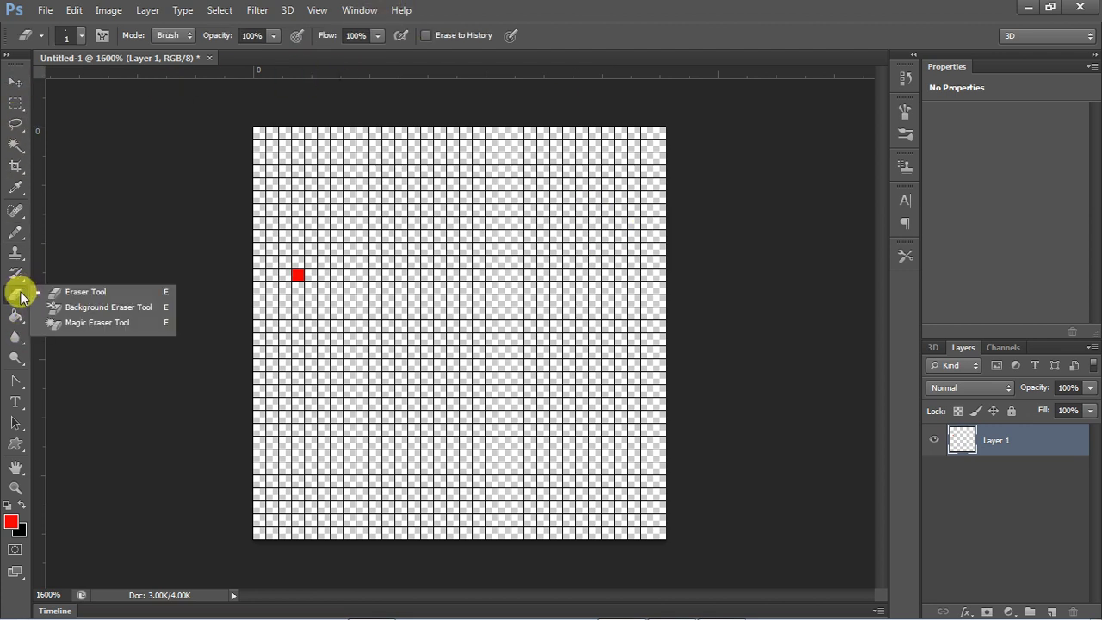
{"action": "left_click", "coordinate": [117, 295]}
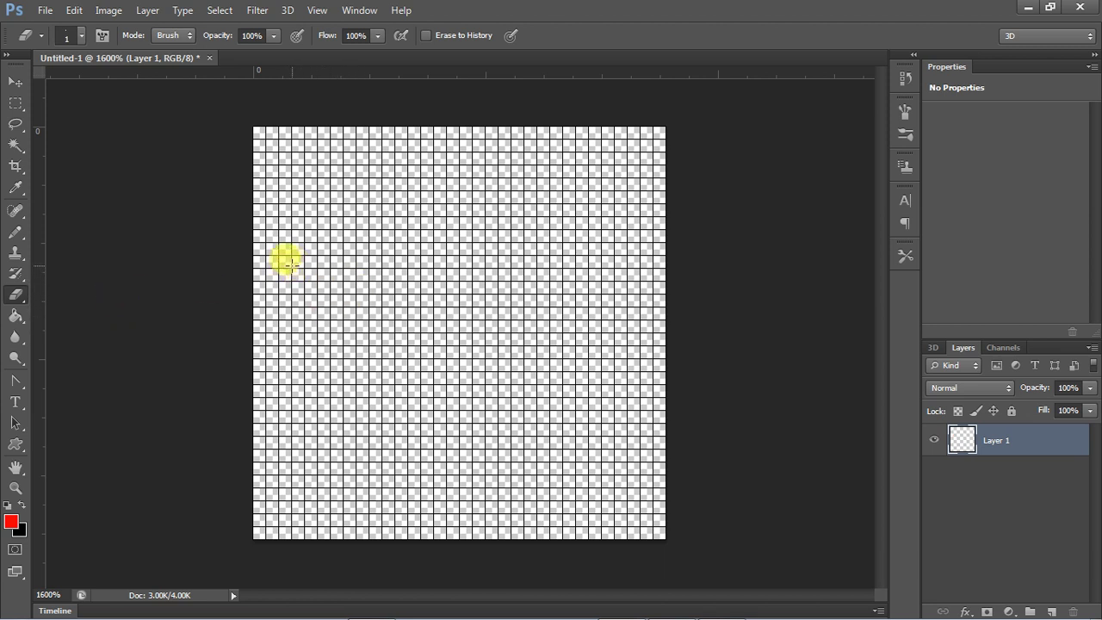
- Paint two adjacent full-height red pixel columns with the 1 px Pencil
{"action": "left_click", "coordinate": [15, 231]}
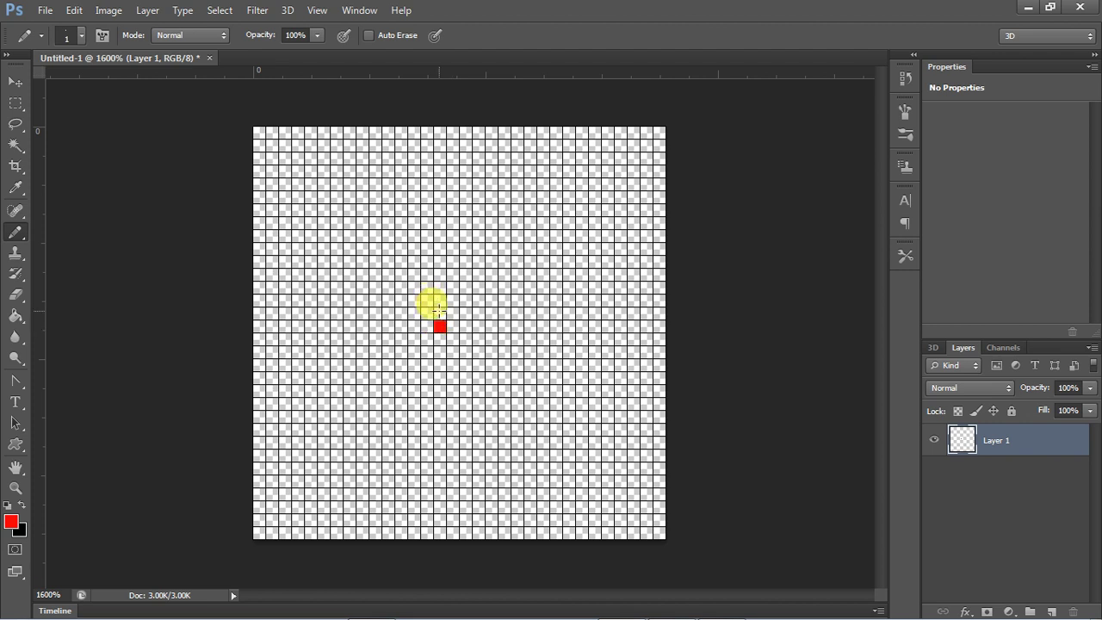
{"action": "left_click_drag", "start_coordinate": [440, 287], "coordinate": [437, 205]}
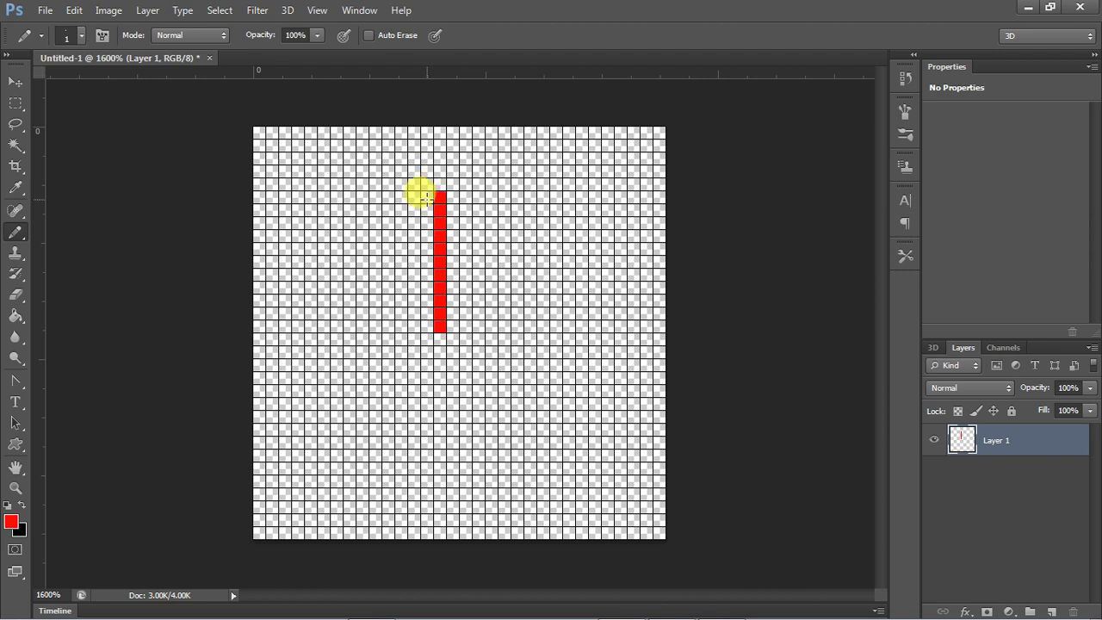
{"action": "left_click_drag", "start_coordinate": [437, 131], "coordinate": [448, 201]}
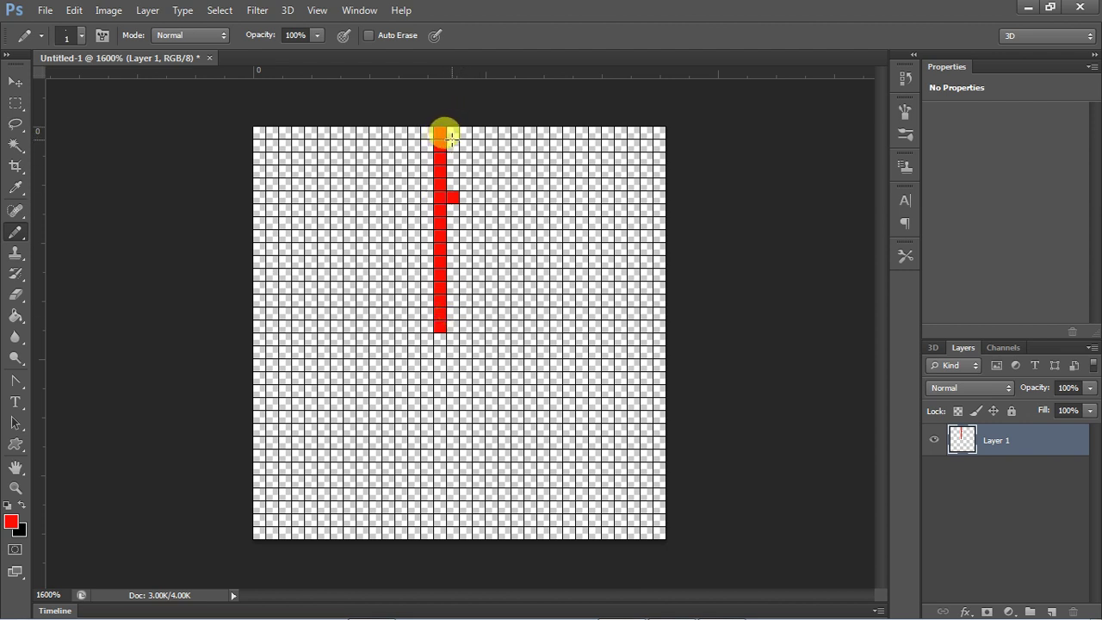
{"action": "left_click_drag", "start_coordinate": [451, 132], "coordinate": [435, 536]}
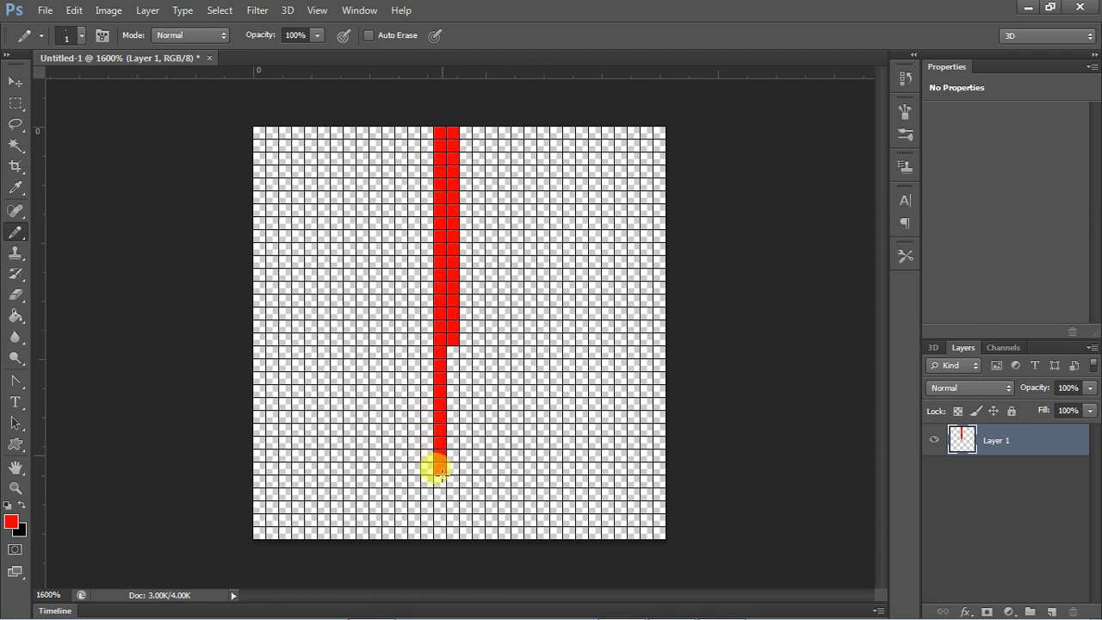
{"action": "left_click_drag", "start_coordinate": [451, 362], "coordinate": [451, 534]}
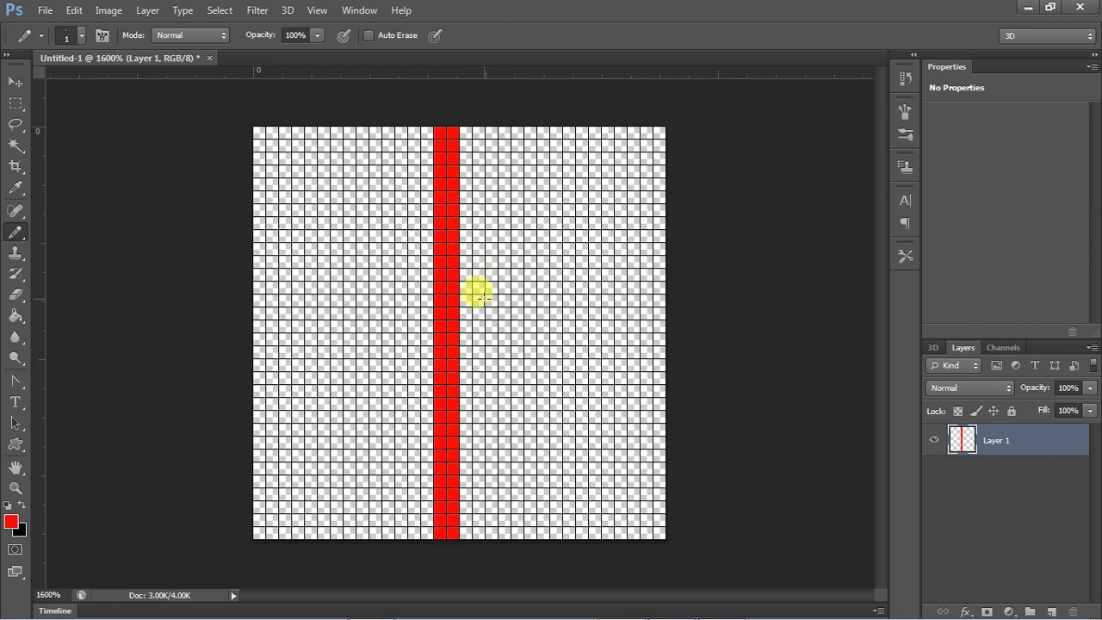
{"action": "left_click", "coordinate": [447, 215]}
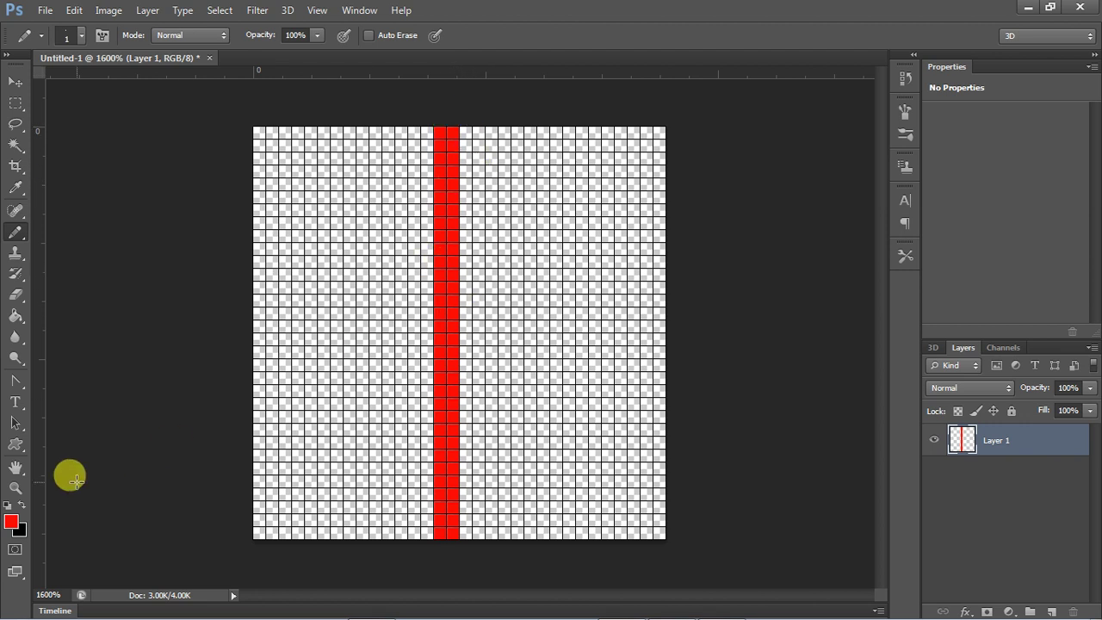
- Set the foreground colour to near-white (fdfafa)
{"action": "left_click", "coordinate": [11, 522]}
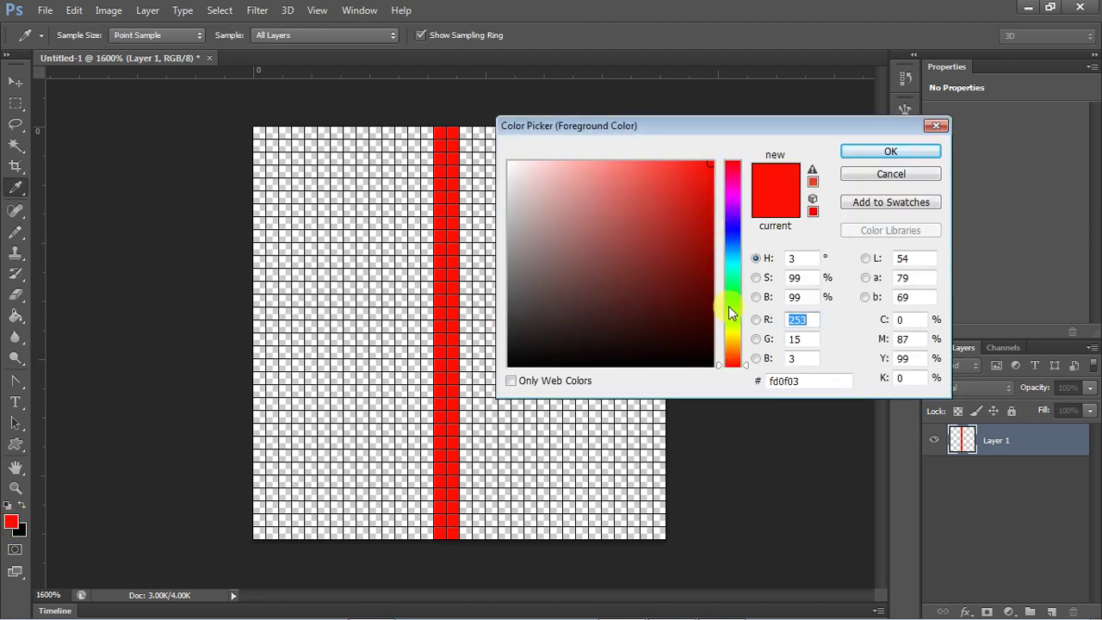
{"action": "mouse_move", "coordinate": [737, 324]}
{"action": "left_mouse_down"}
{"action": "mouse_move", "coordinate": [740, 168]}
{"action": "mouse_move", "coordinate": [517, 160]}
{"action": "left_mouse_up"}
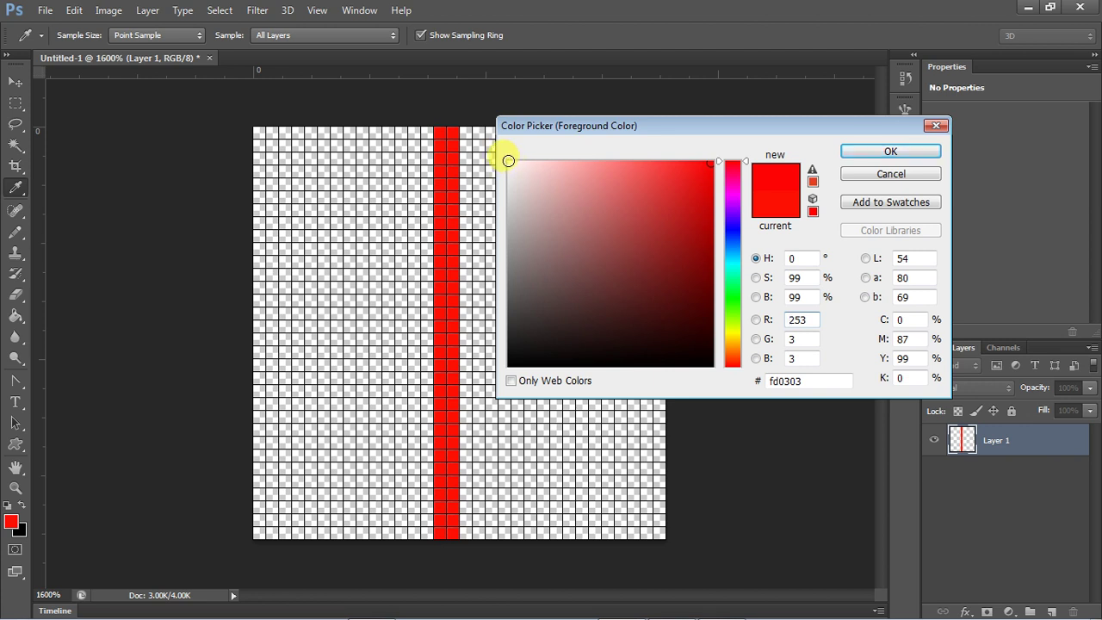
{"action": "left_click", "coordinate": [509, 162]}
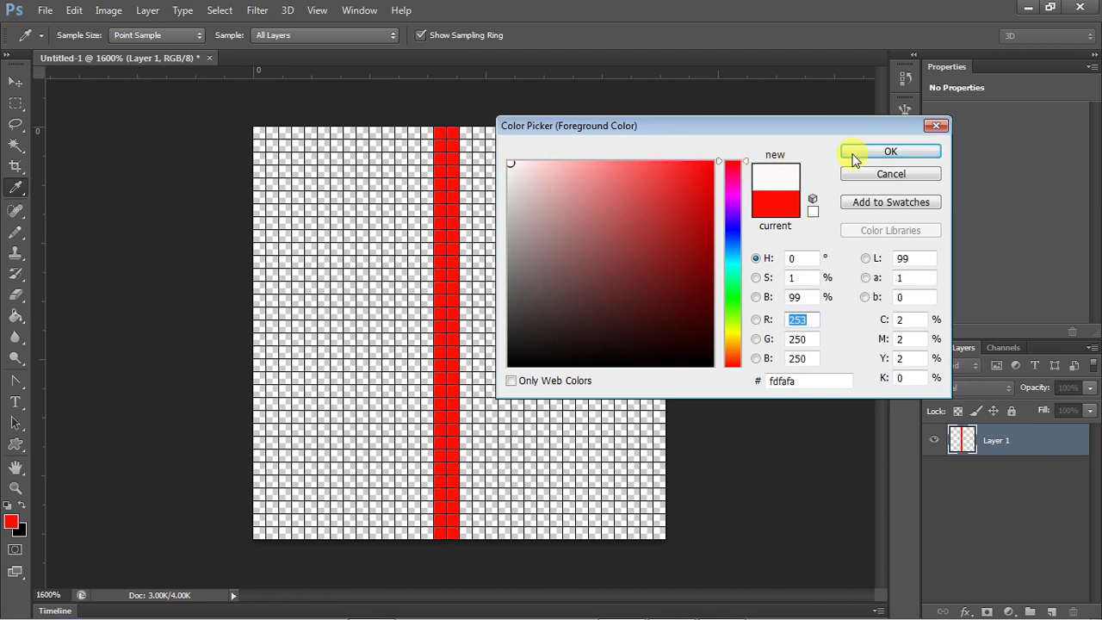
{"action": "left_click", "coordinate": [892, 151]}
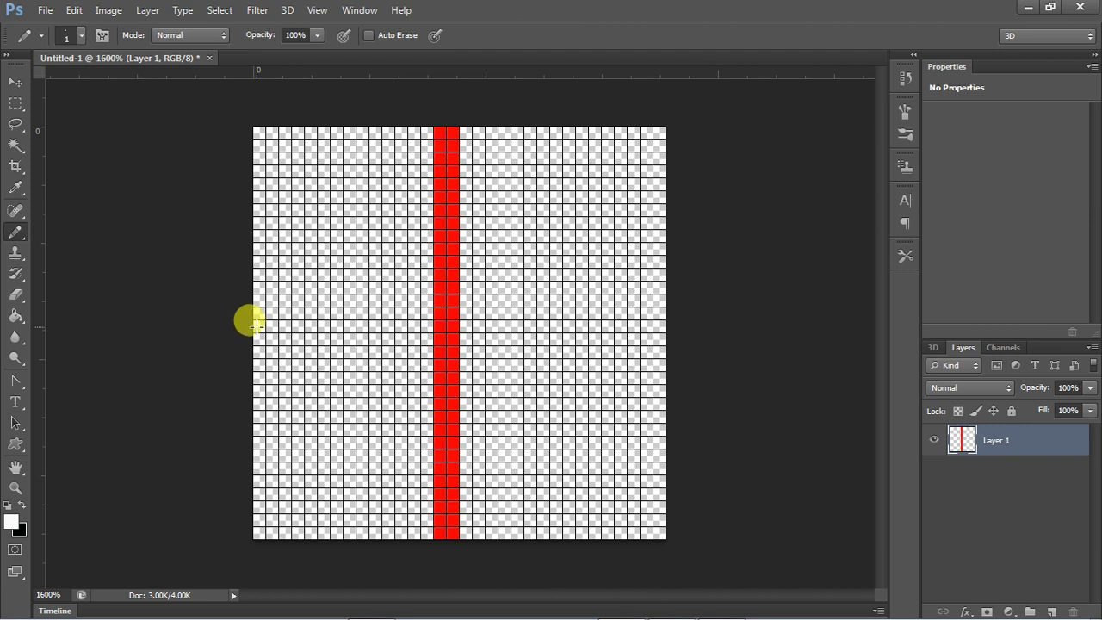
- Draw two near-white pixel rows across the canvas middle, splitting the red bar
{"action": "left_click_drag", "start_coordinate": [257, 326], "coordinate": [689, 327]}
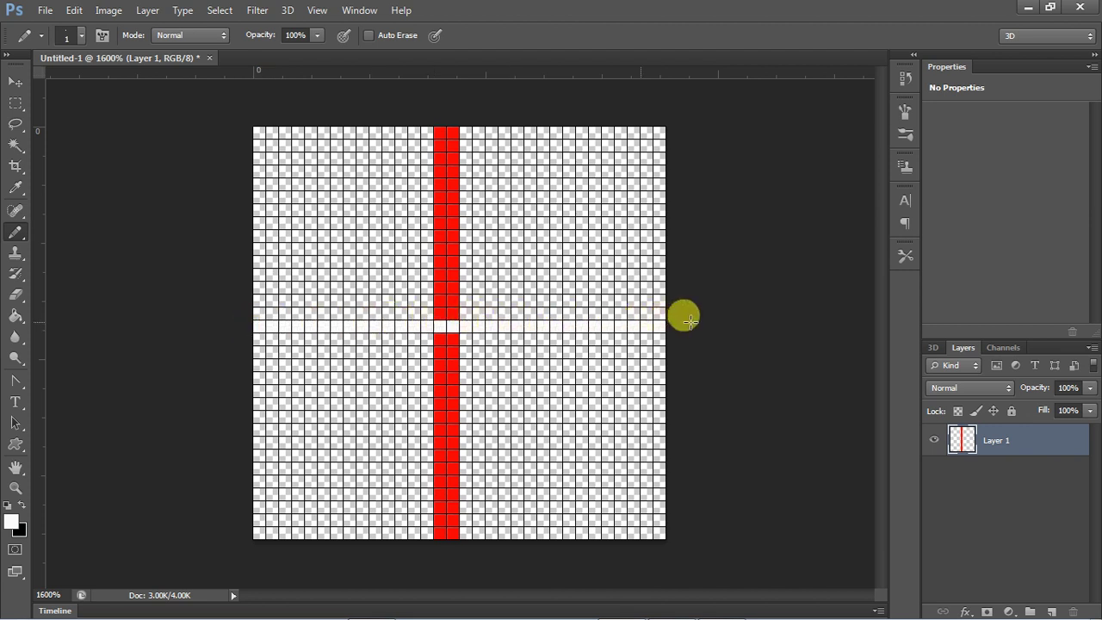
{"action": "left_click_drag", "start_coordinate": [261, 334], "coordinate": [701, 333]}
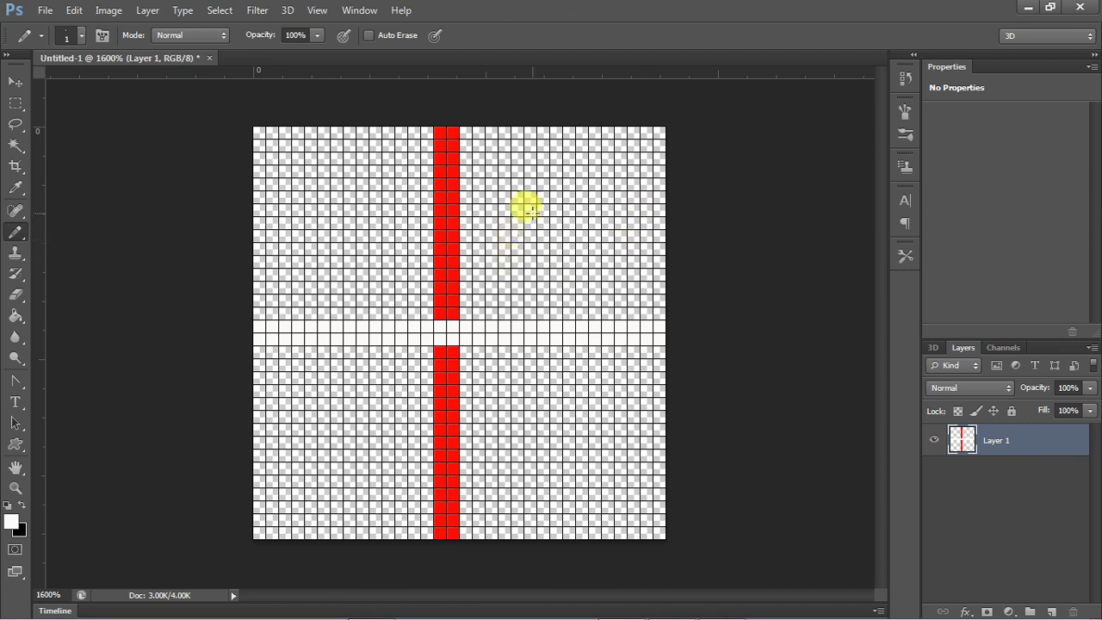
{"action": "left_click", "coordinate": [451, 284]}
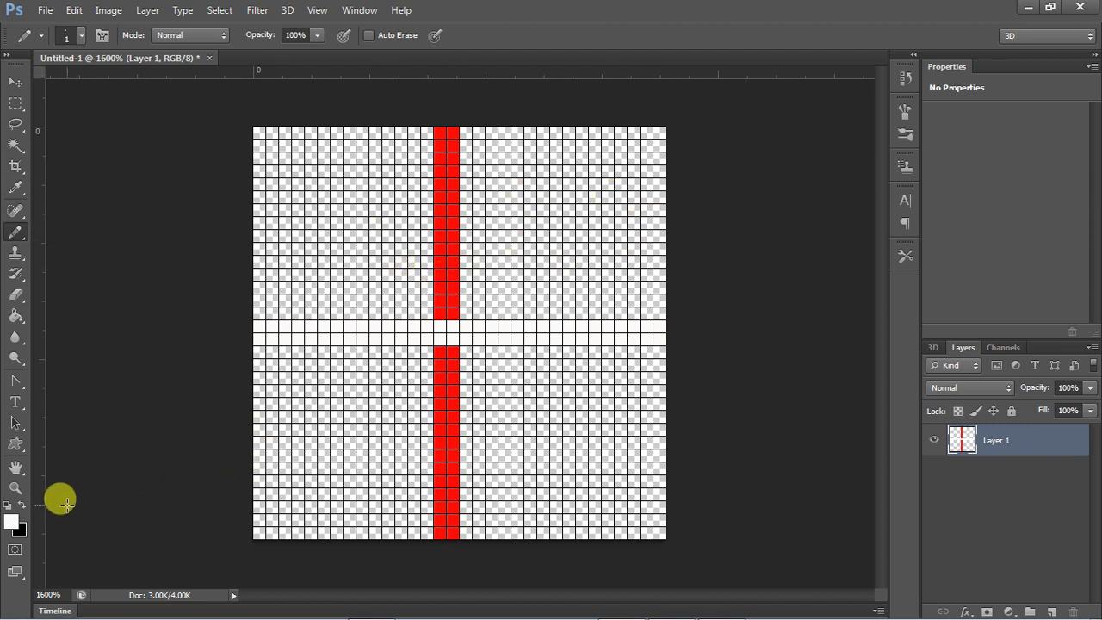
- Set the foreground colour to bright green
{"action": "left_click", "coordinate": [12, 521]}
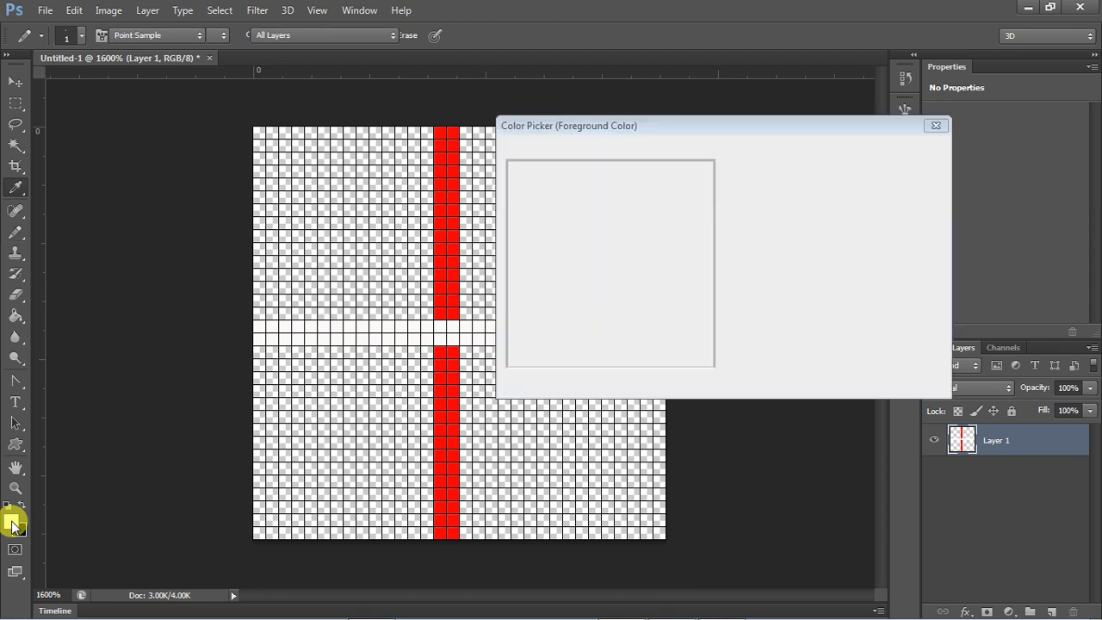
{"action": "left_click", "coordinate": [733, 300]}
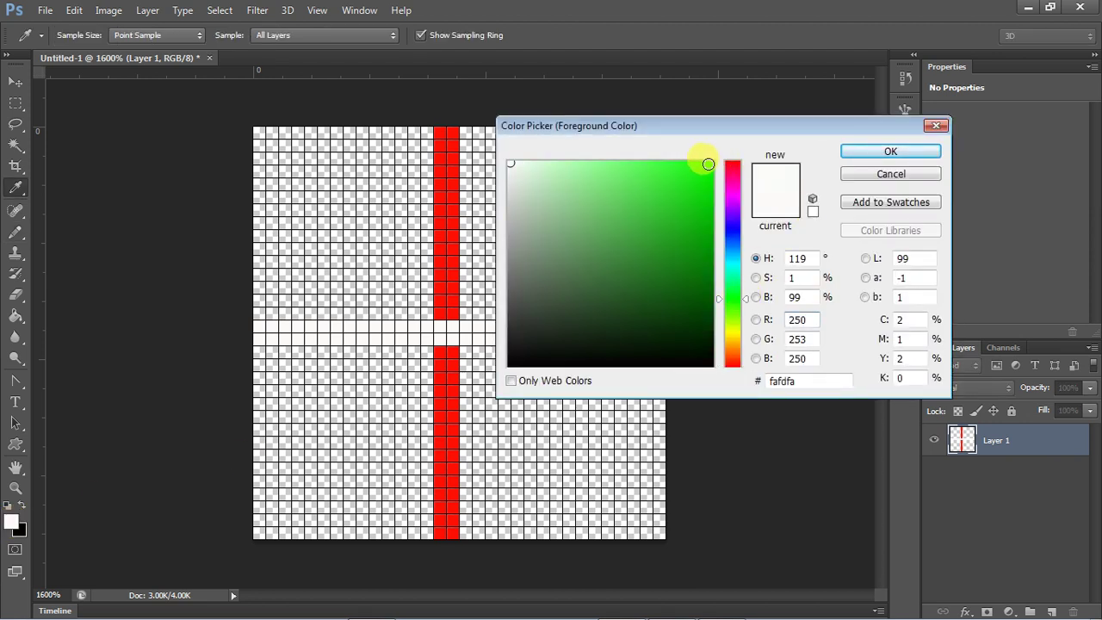
{"action": "left_click", "coordinate": [711, 162]}
{"action": "left_click", "coordinate": [853, 151]}
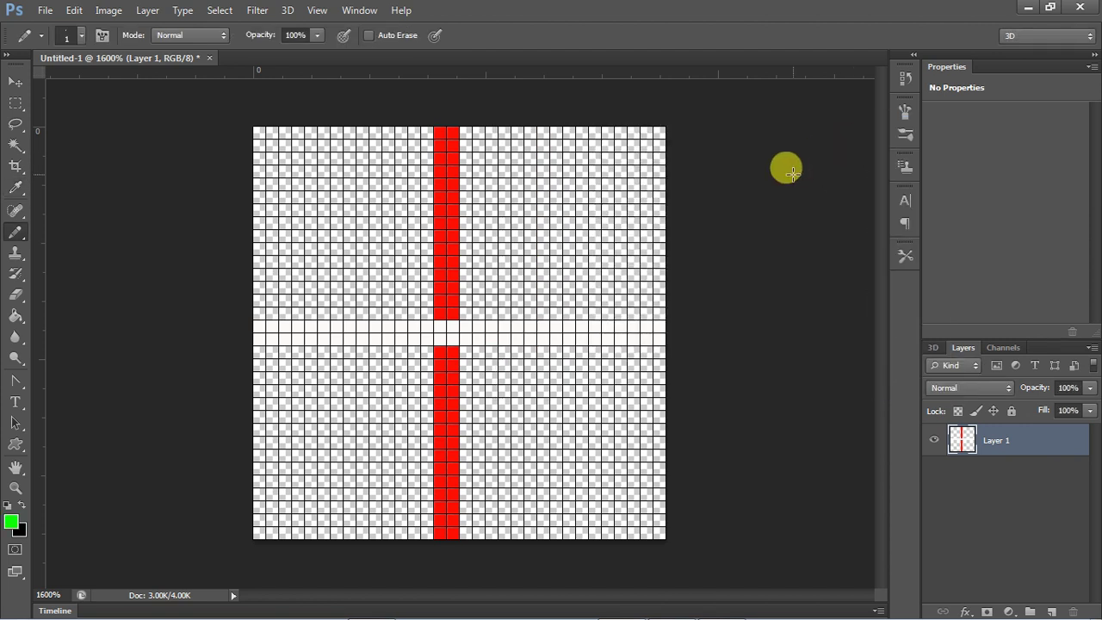
- Click green pixels from the red bar's middle diagonally up toward the top-right
{"action": "left_click", "coordinate": [466, 312]}
{"action": "left_click", "coordinate": [492, 287]}
{"action": "left_click", "coordinate": [530, 248]}
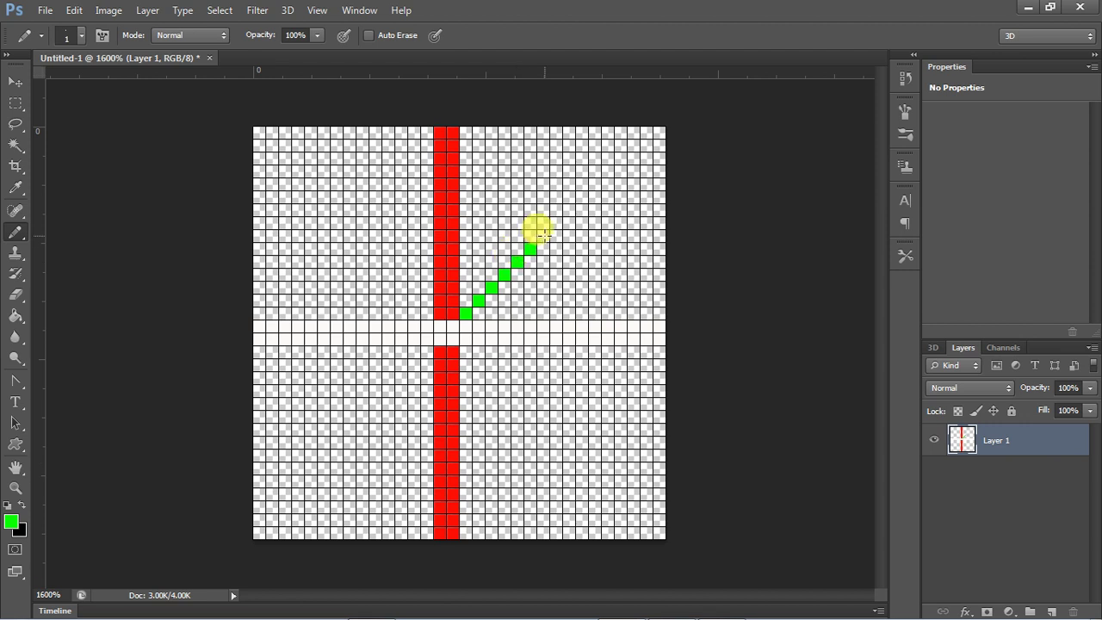
{"action": "left_click", "coordinate": [582, 197]}
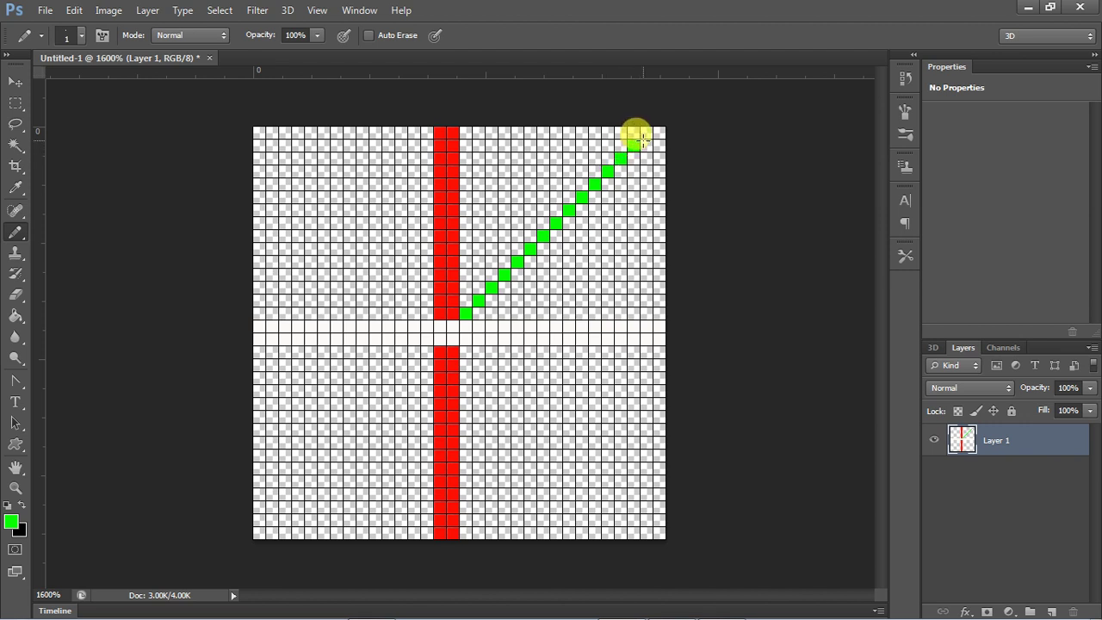
- Fill gaps and thicken the green diagonal up to the top-right corner
{"action": "left_click", "coordinate": [479, 312]}
{"action": "left_click", "coordinate": [492, 312]}
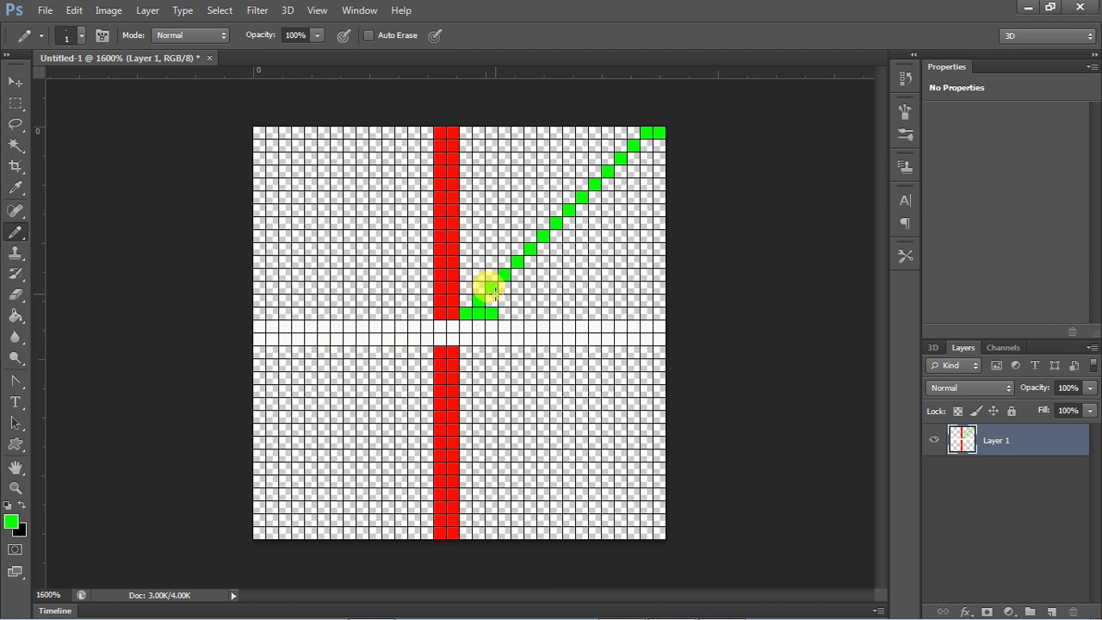
{"action": "left_click", "coordinate": [503, 289]}
{"action": "left_click", "coordinate": [517, 272]}
{"action": "left_click", "coordinate": [530, 250]}
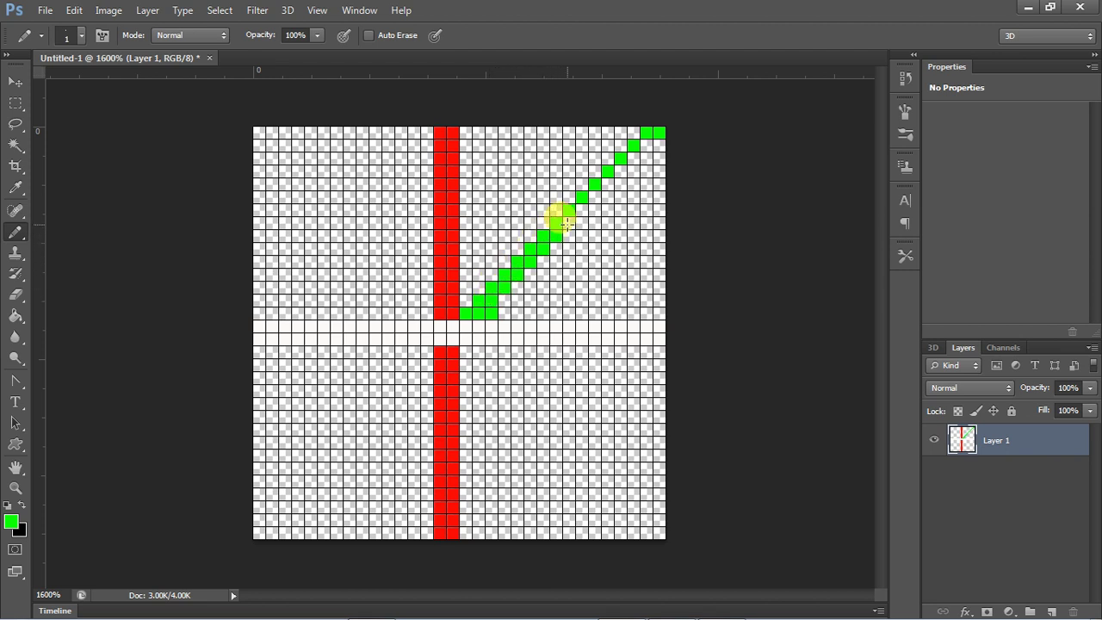
{"action": "left_click", "coordinate": [588, 197]}
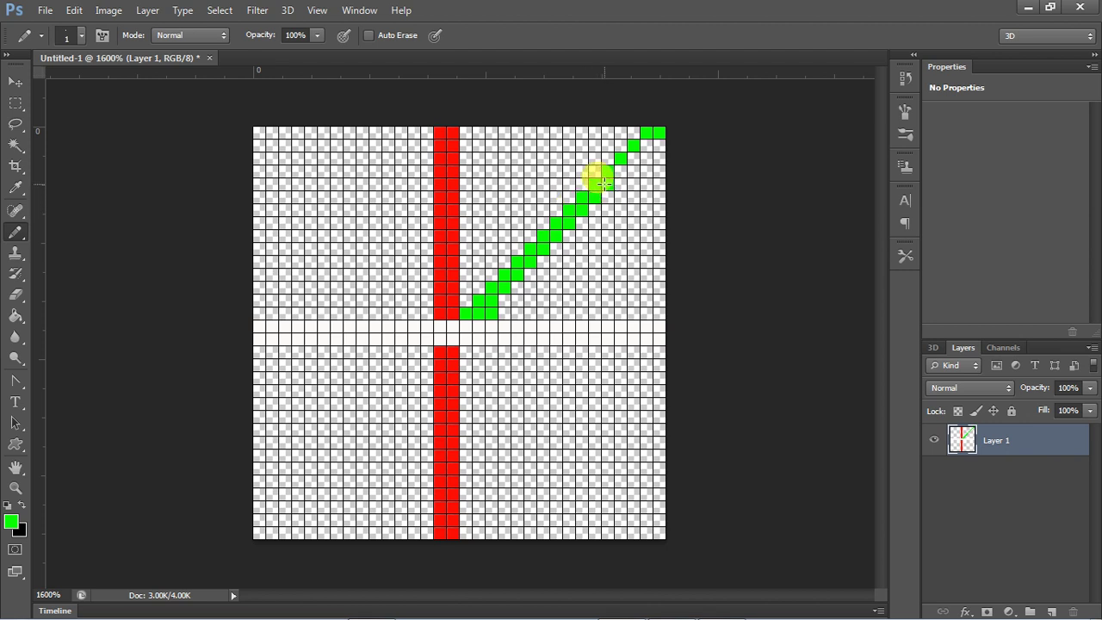
{"action": "left_click", "coordinate": [623, 157]}
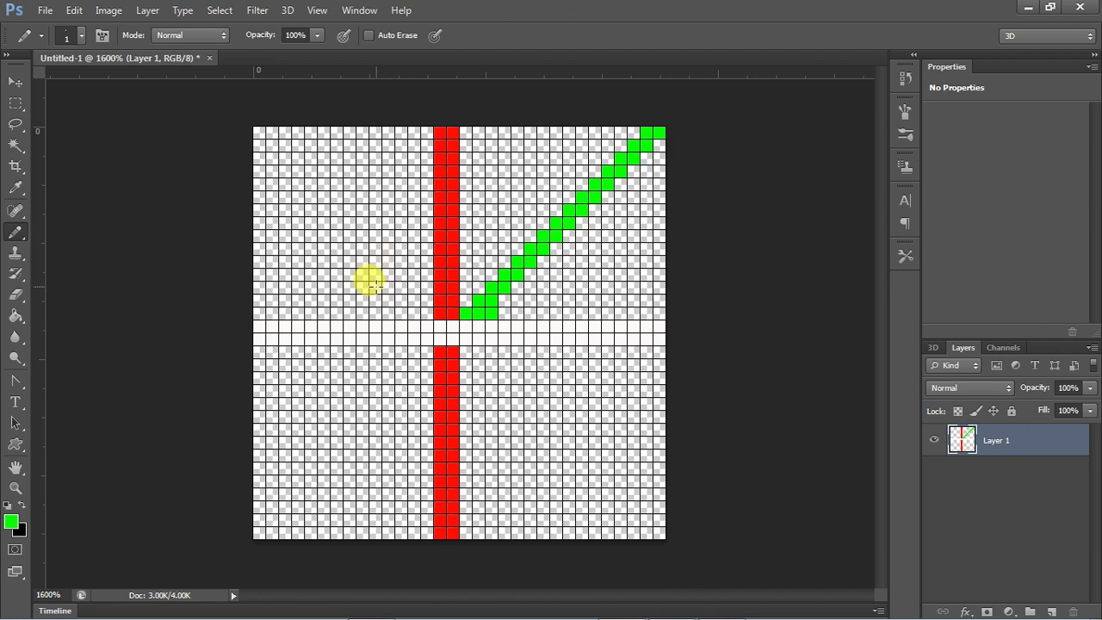
{"action": "left_click", "coordinate": [424, 350]}
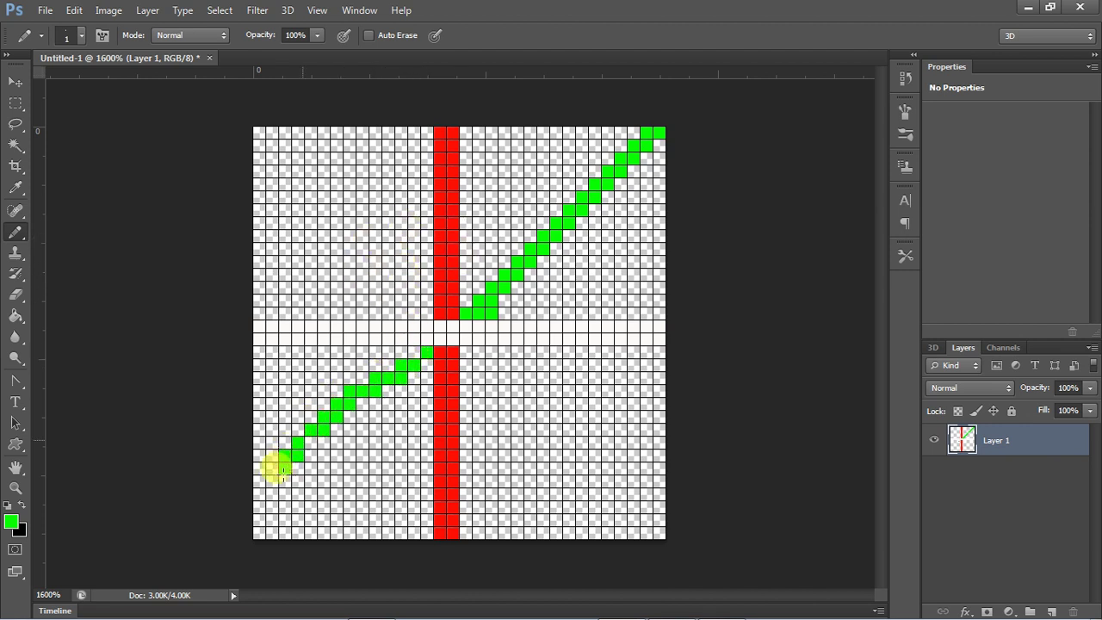
{"action": "mouse_move", "coordinate": [405, 369]}
{"action": "left_mouse_down"}
{"action": "mouse_move", "coordinate": [321, 441]}
{"action": "mouse_move", "coordinate": [401, 368]}
{"action": "left_mouse_up"}
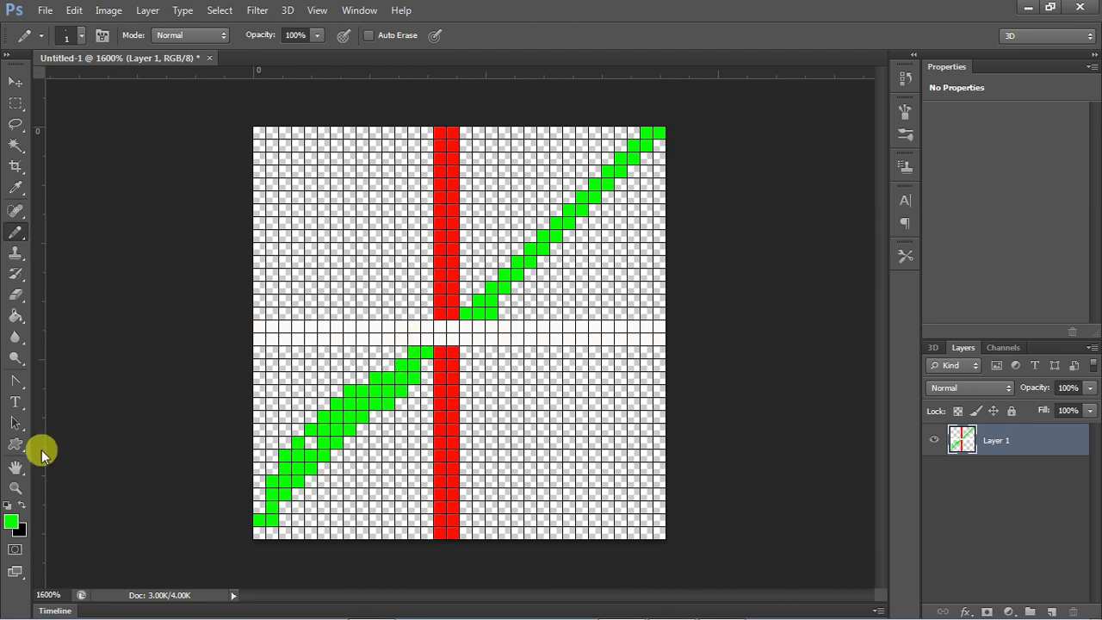
{"action": "left_click", "coordinate": [15, 295]}
{"action": "mouse_move", "coordinate": [288, 435]}
{"action": "left_mouse_down"}
{"action": "mouse_move", "coordinate": [263, 510]}
{"action": "mouse_move", "coordinate": [332, 420]}
{"action": "left_mouse_up"}
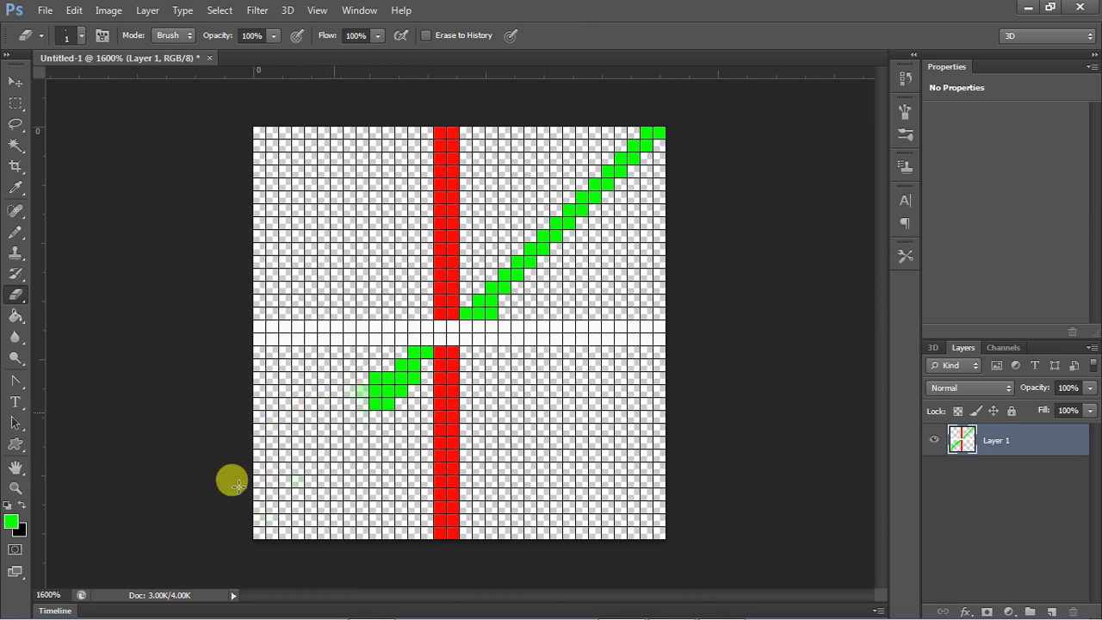
{"action": "mouse_move", "coordinate": [365, 405]}
{"action": "left_mouse_down"}
{"action": "mouse_move", "coordinate": [403, 356]}
{"action": "mouse_move", "coordinate": [387, 399]}
{"action": "left_mouse_up"}
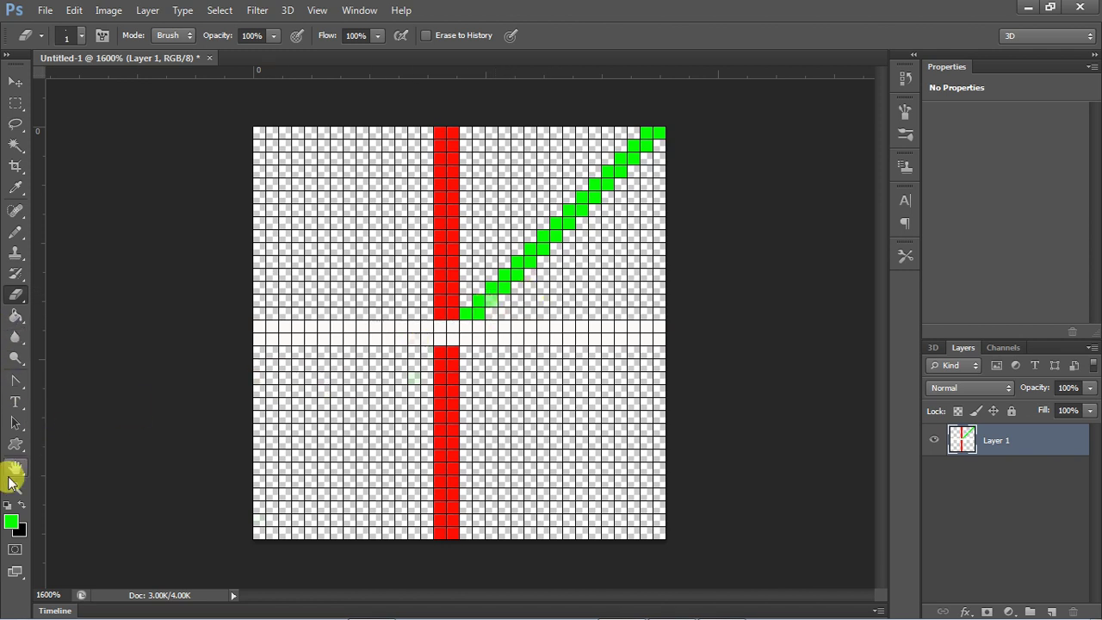
- Keeping green on the Pencil, paint pixels from the lower red bar to the bottom-left corner
{"action": "left_click", "coordinate": [12, 520]}
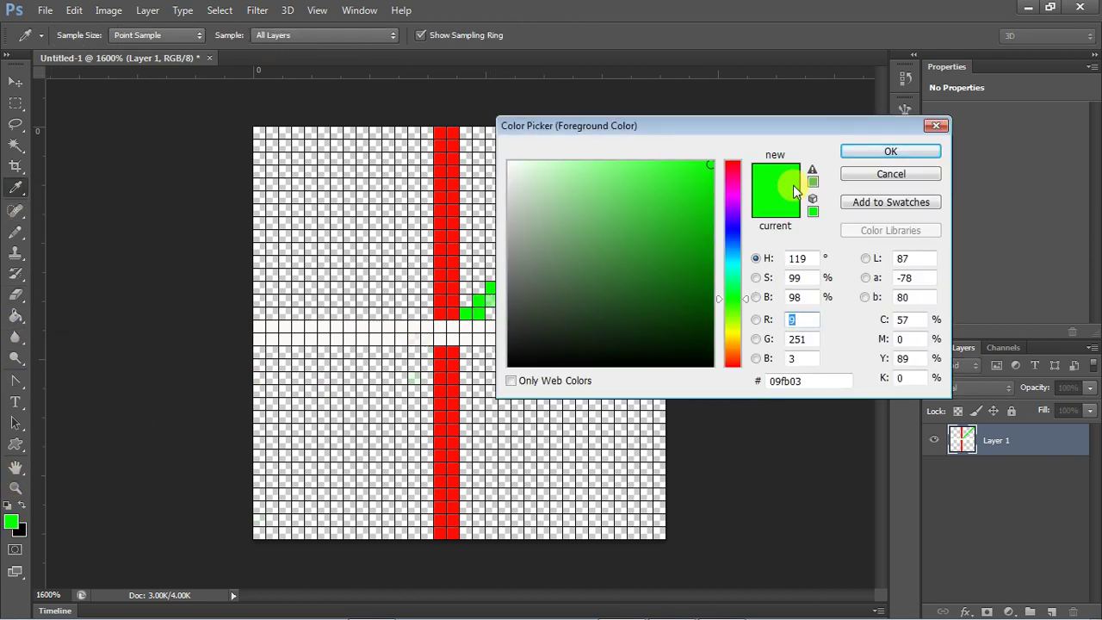
{"action": "left_click", "coordinate": [867, 152]}
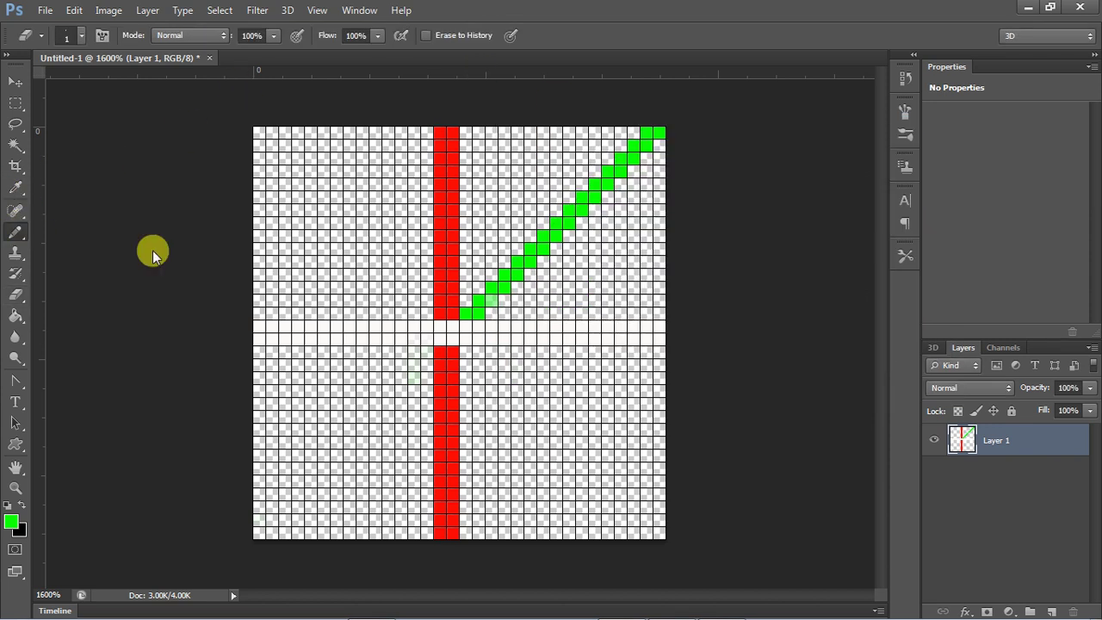
{"action": "key", "text": "b"}
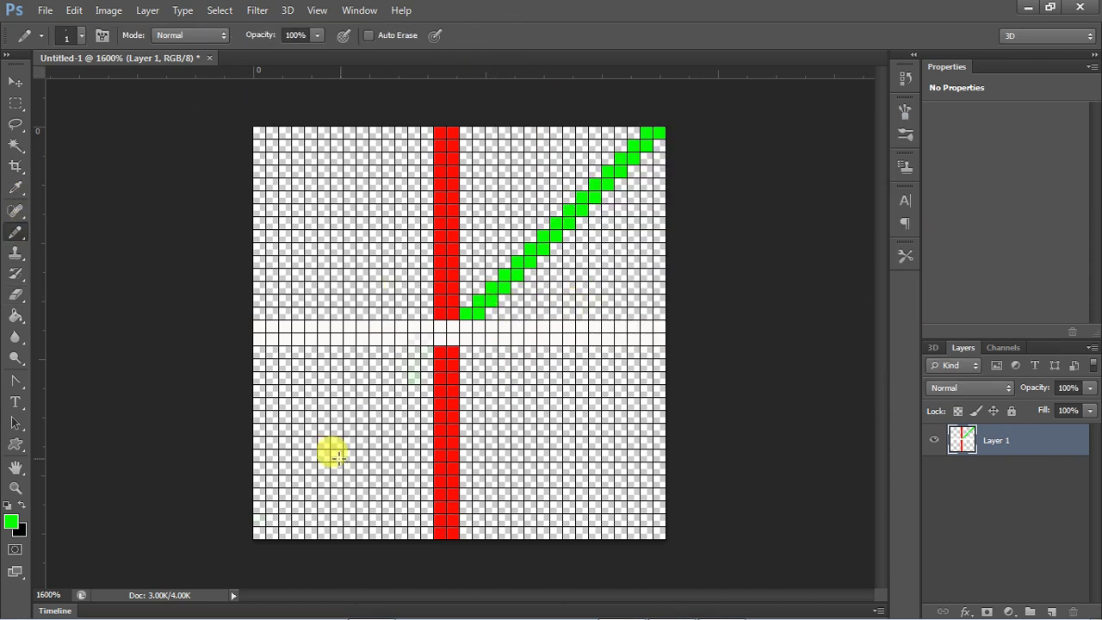
{"action": "left_click", "coordinate": [427, 352]}
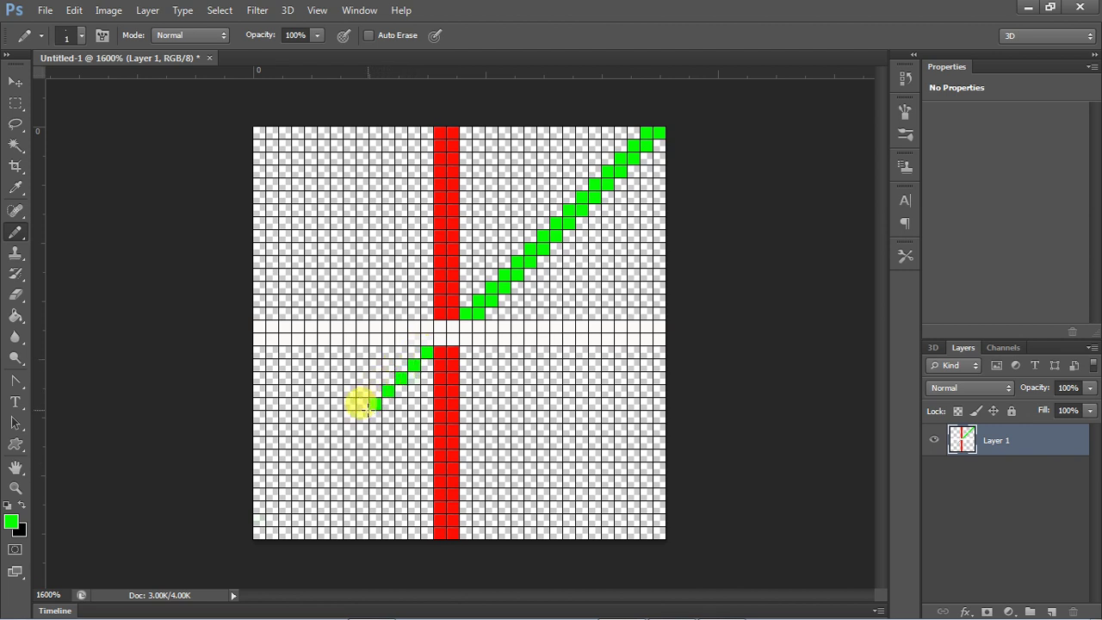
{"action": "left_click", "coordinate": [318, 455]}
{"action": "left_click", "coordinate": [310, 468]}
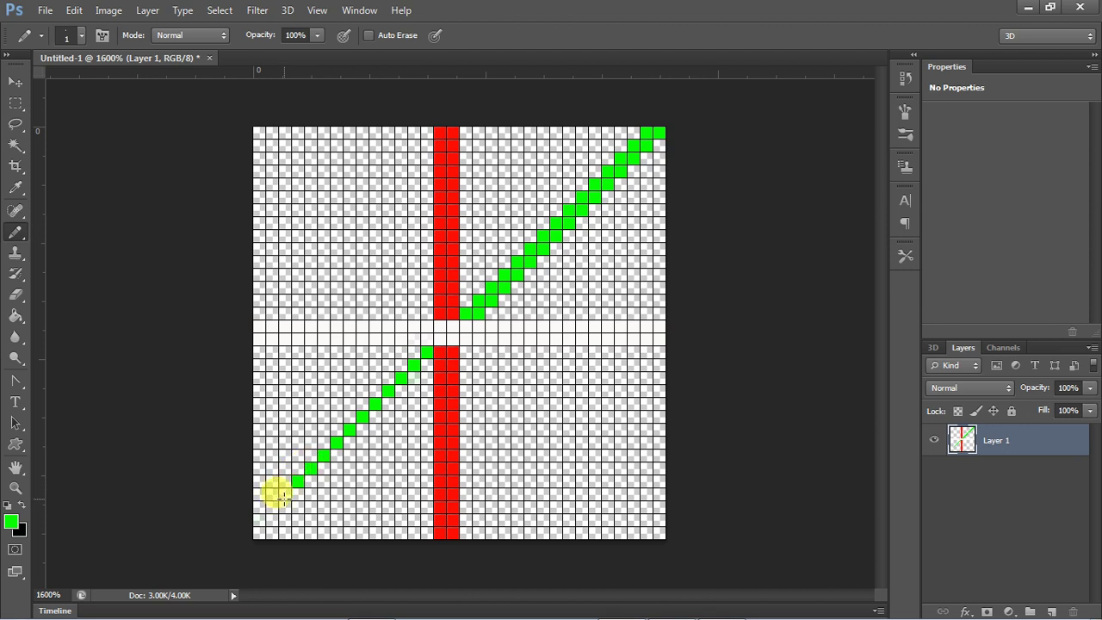
{"action": "left_click", "coordinate": [260, 520]}
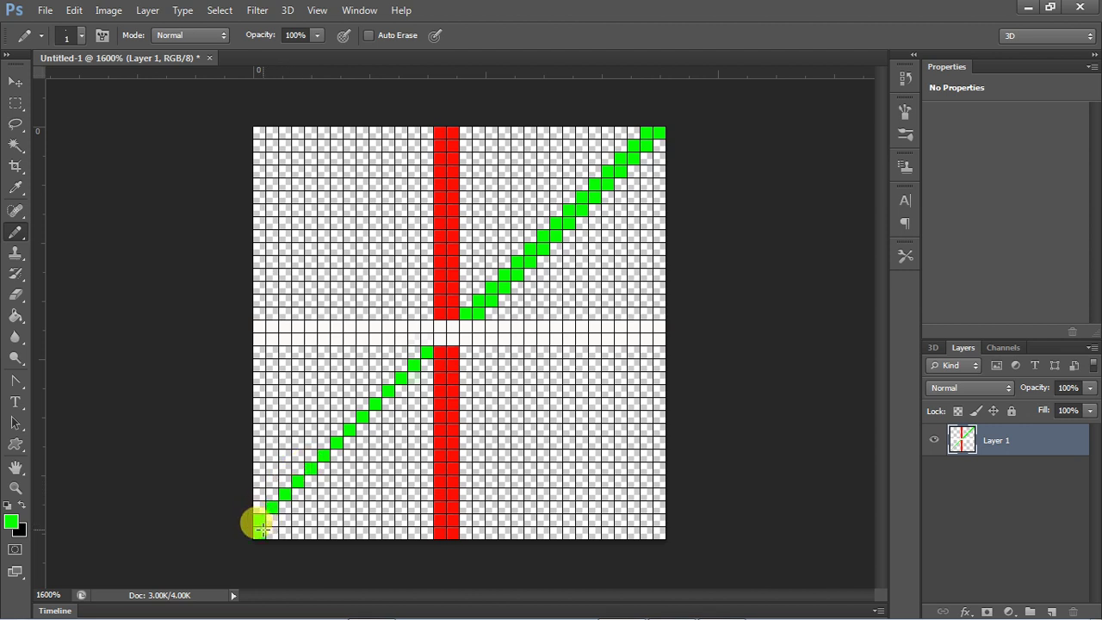
{"action": "left_click", "coordinate": [269, 518]}
- Fill gaps in the lower-left green diagonal and erase one stray green pixel
{"action": "left_click", "coordinate": [310, 470]}
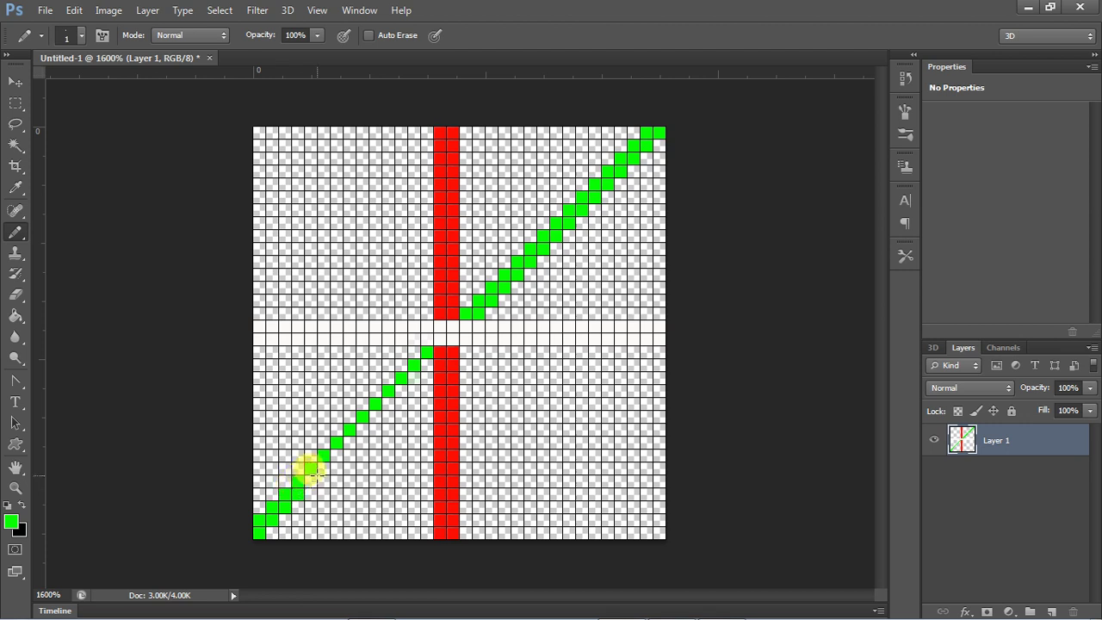
{"action": "left_click", "coordinate": [365, 430]}
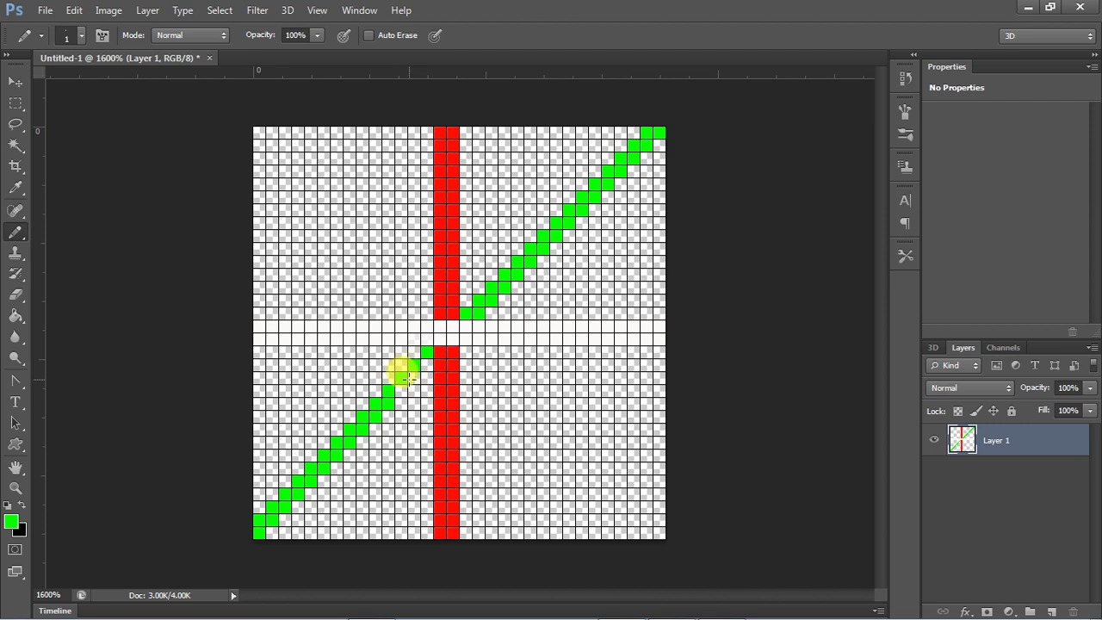
{"action": "left_click", "coordinate": [402, 388]}
{"action": "left_click", "coordinate": [427, 355]}
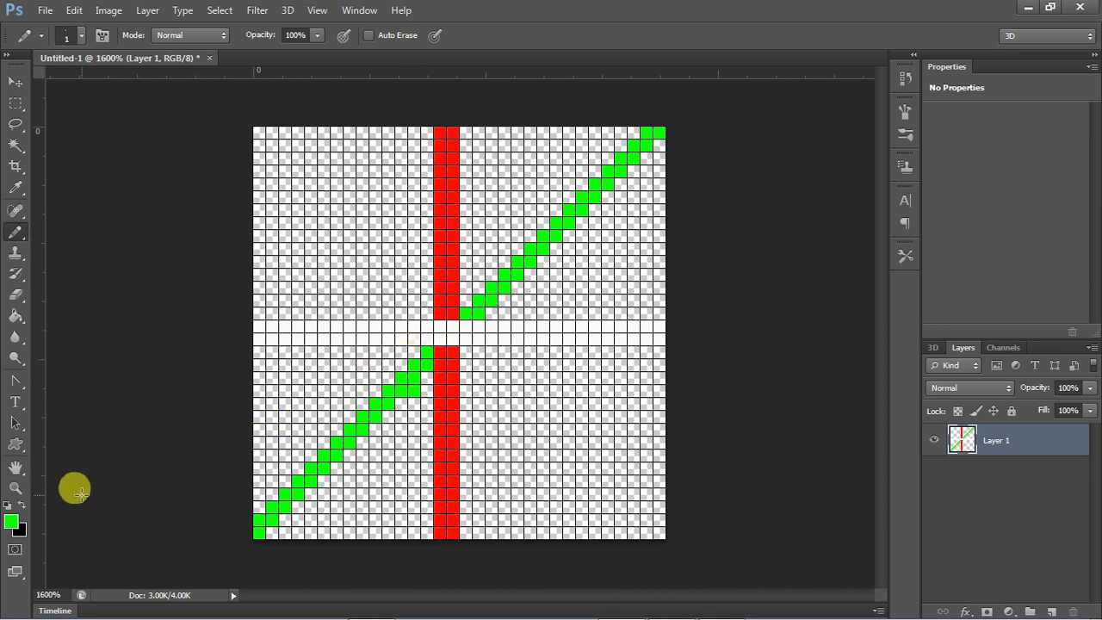
{"action": "left_click", "coordinate": [16, 295]}
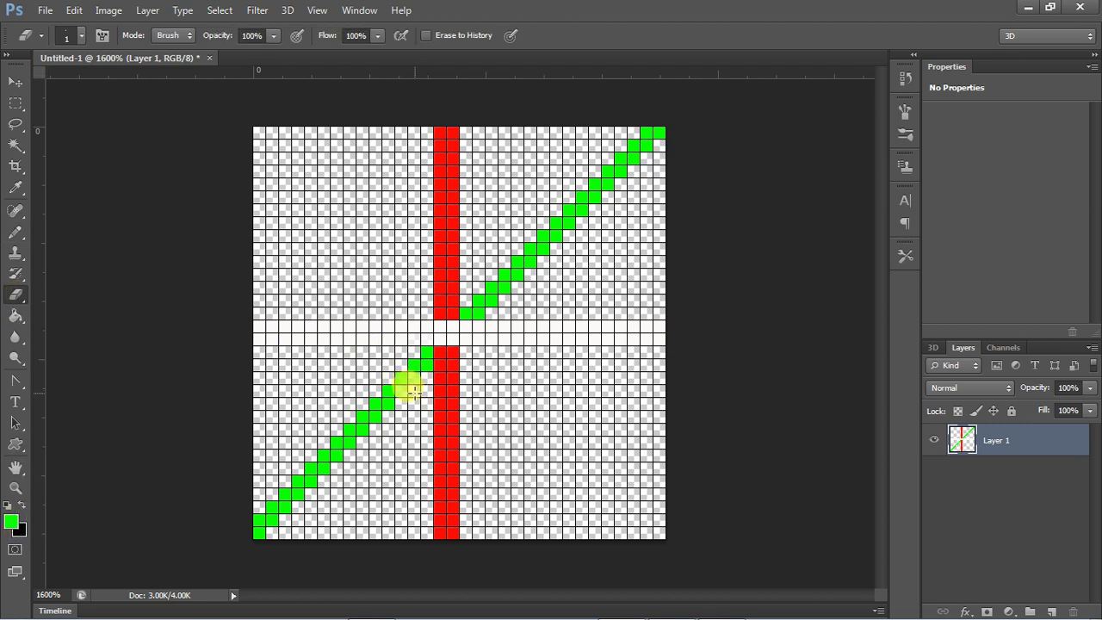
{"action": "left_click", "coordinate": [401, 379]}
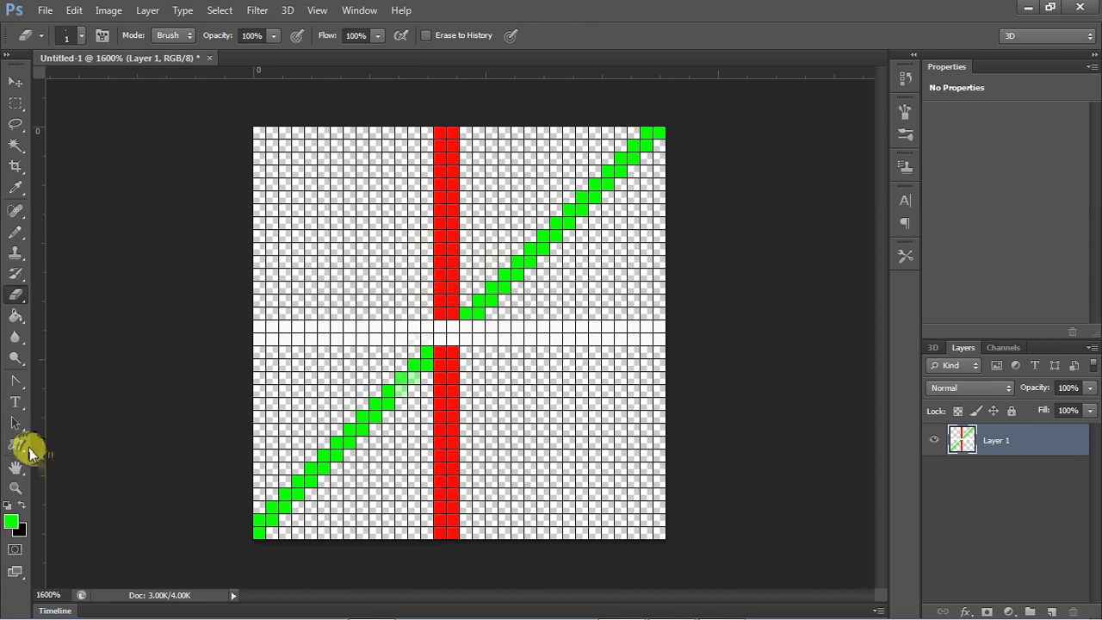
- Draw a cyan Line Tool shape from the canvas's top-left corner to its bottom-right corner
{"action": "left_click", "coordinate": [16, 444]}
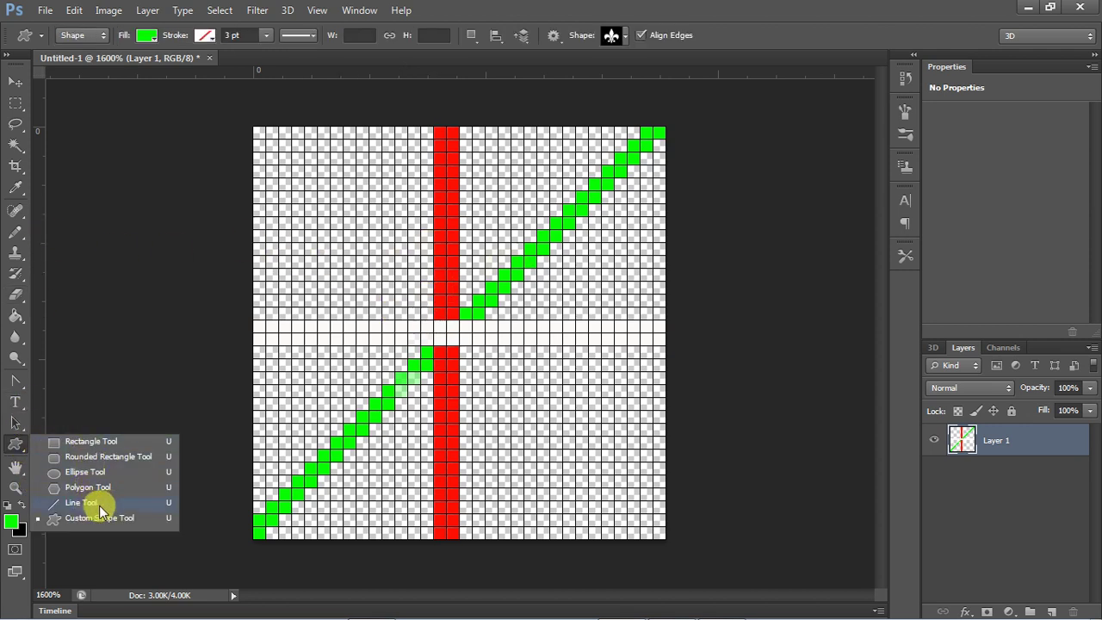
{"action": "left_click", "coordinate": [86, 503]}
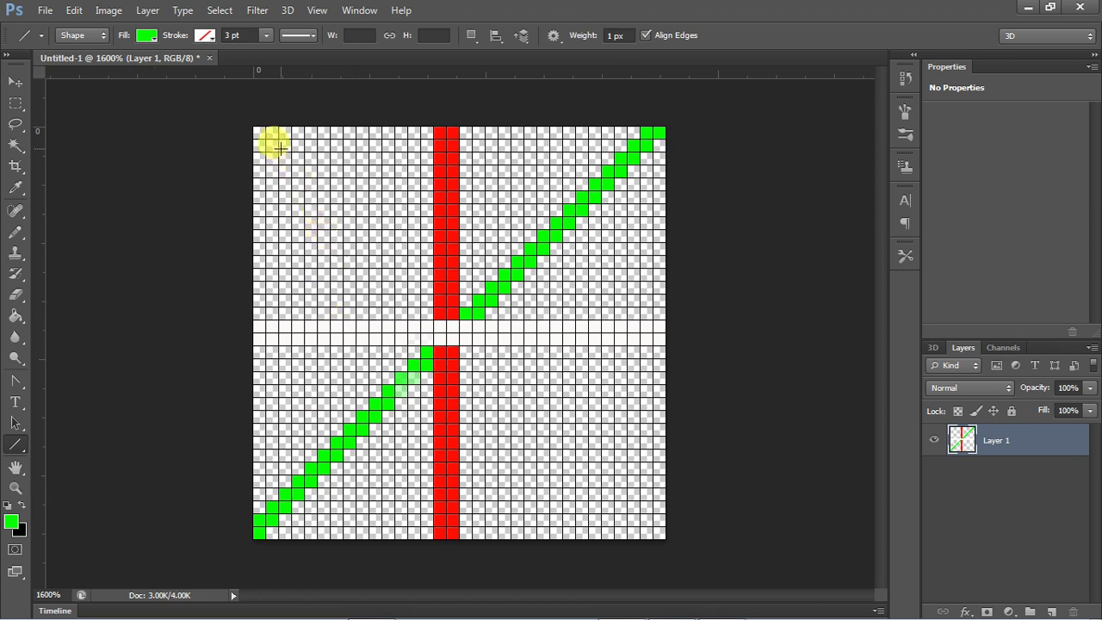
{"action": "left_click", "coordinate": [11, 521]}
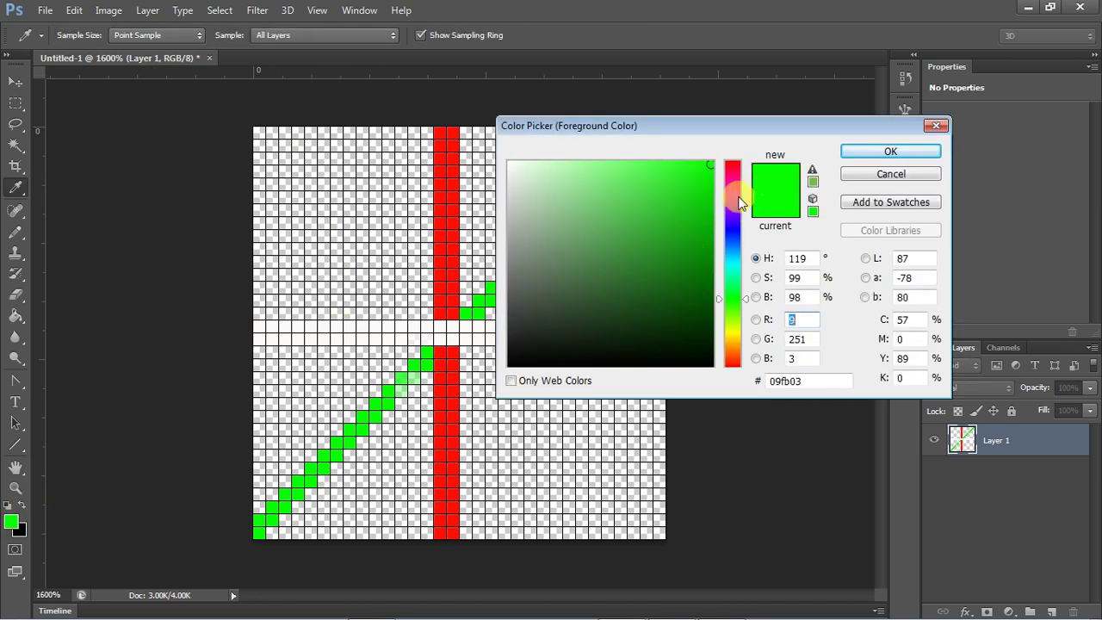
{"action": "left_click", "coordinate": [738, 265]}
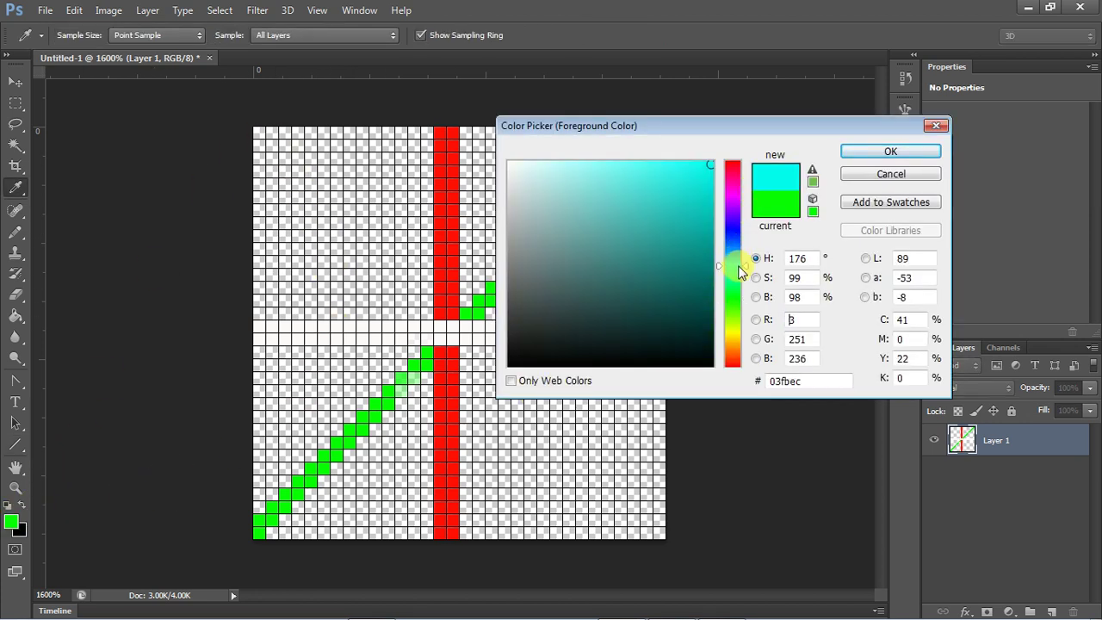
{"action": "left_click", "coordinate": [889, 151]}
{"action": "mouse_move", "coordinate": [262, 136]}
{"action": "left_mouse_down"}
{"action": "mouse_move", "coordinate": [617, 516]}
{"action": "mouse_move", "coordinate": [654, 534]}
{"action": "left_mouse_up"}
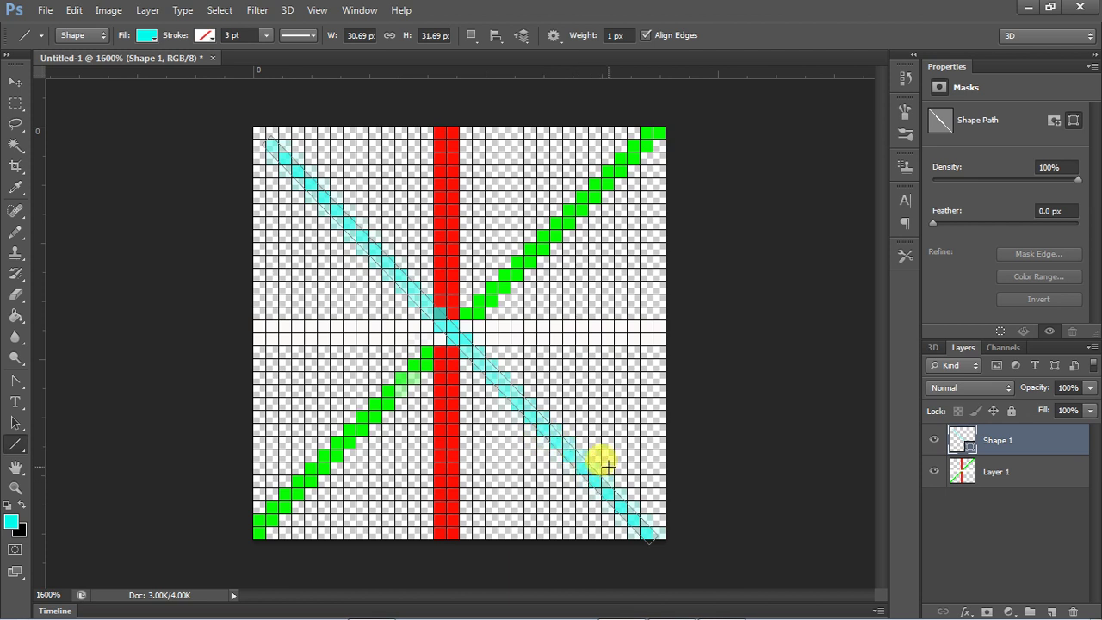
{"action": "left_click", "coordinate": [16, 233]}
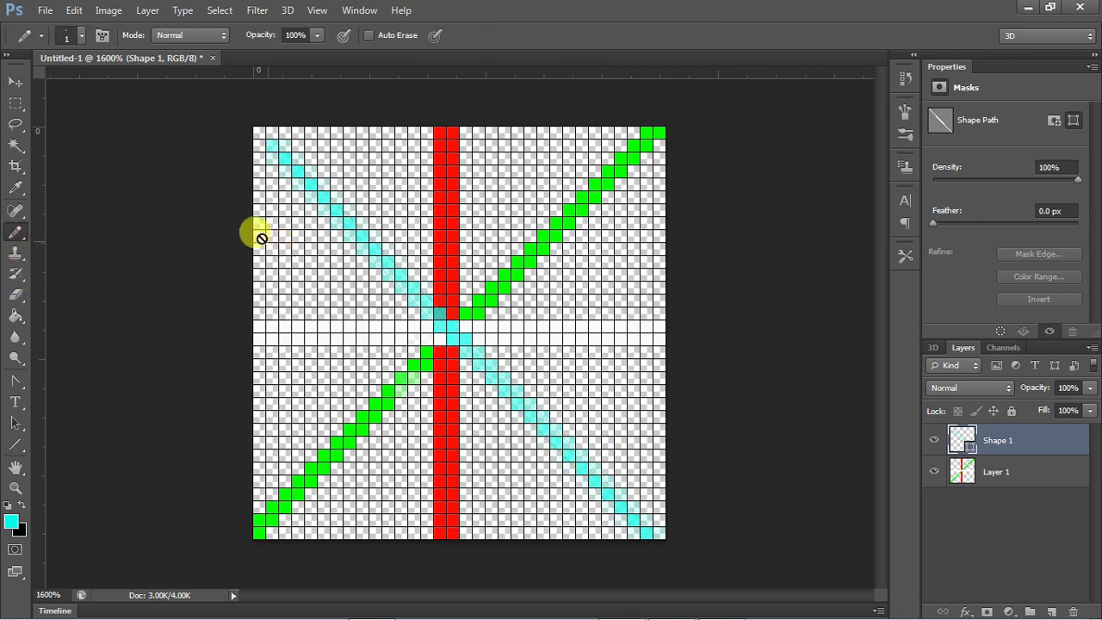
- Rasterize the Shape 1 layer and paint solid cyan pixels along the whole diagonal
{"action": "left_click", "coordinate": [286, 155]}
{"action": "left_click", "coordinate": [444, 245]}
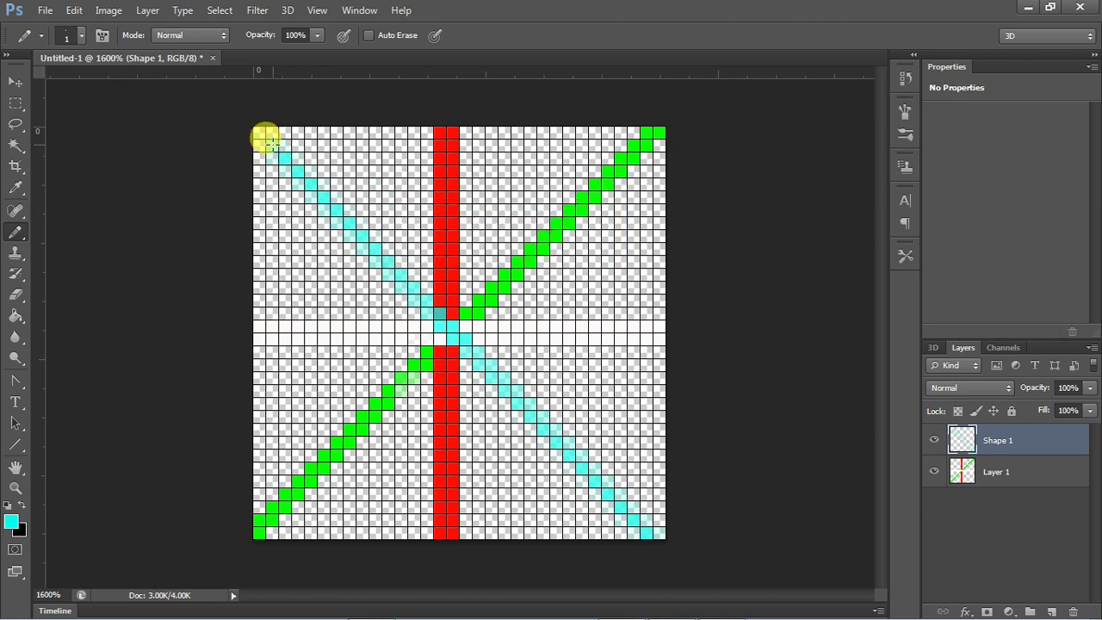
{"action": "mouse_move", "coordinate": [281, 145]}
{"action": "left_mouse_down"}
{"action": "mouse_move", "coordinate": [288, 172]}
{"action": "mouse_move", "coordinate": [326, 197]}
{"action": "left_mouse_up"}
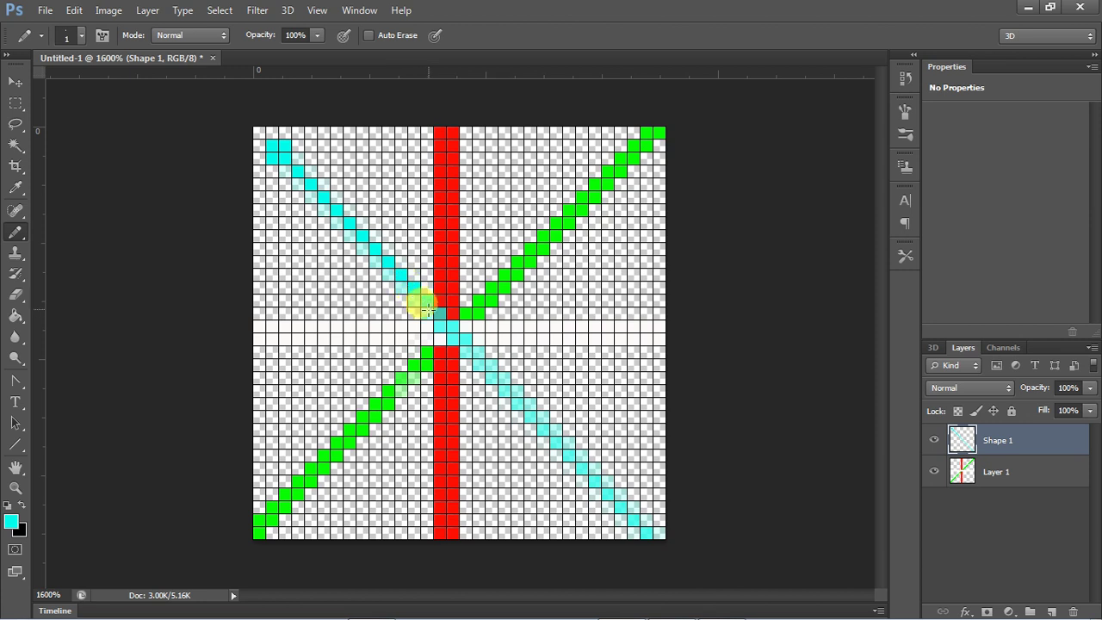
{"action": "left_click_drag", "start_coordinate": [376, 258], "coordinate": [305, 183]}
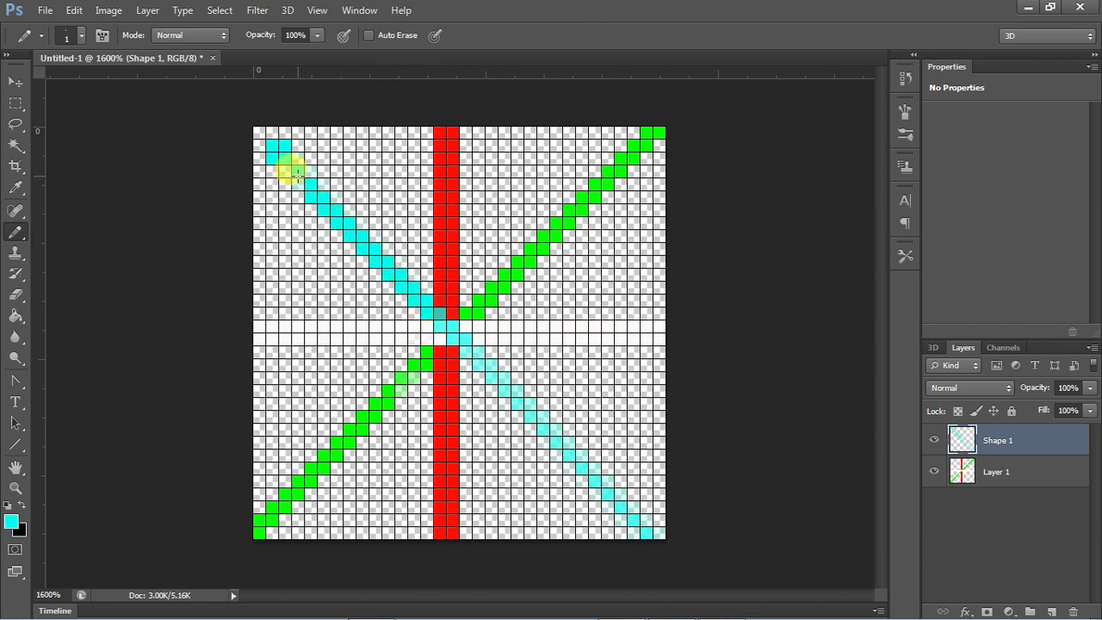
{"action": "left_click_drag", "start_coordinate": [292, 159], "coordinate": [467, 356]}
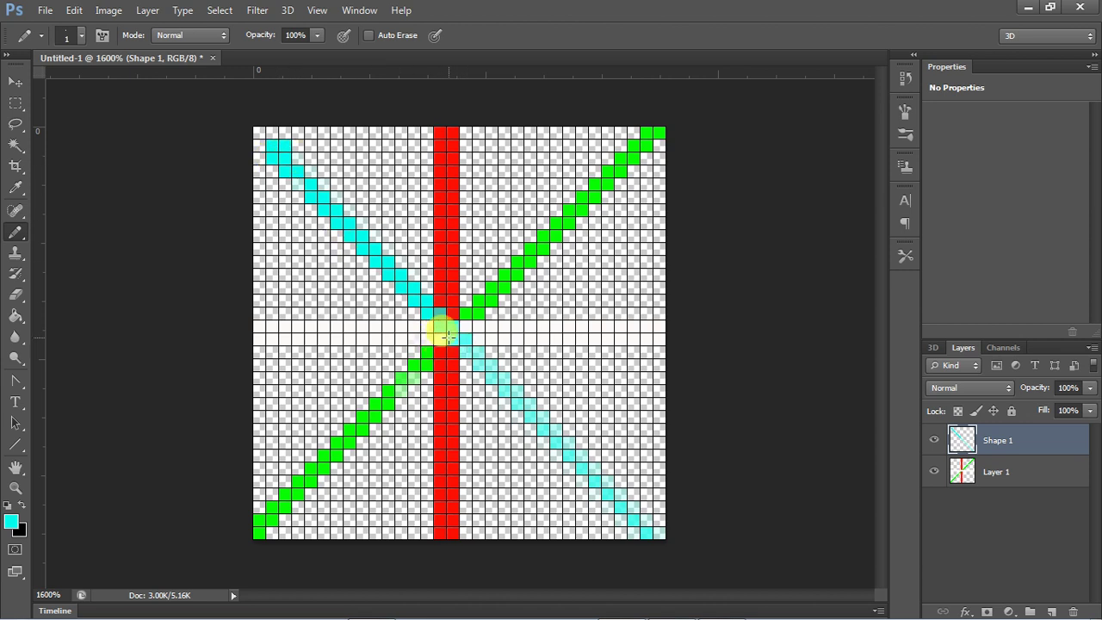
{"action": "left_click_drag", "start_coordinate": [509, 390], "coordinate": [558, 442]}
{"action": "mouse_move", "coordinate": [605, 490]}
{"action": "left_mouse_down"}
{"action": "mouse_move", "coordinate": [660, 534]}
{"action": "mouse_move", "coordinate": [479, 372]}
{"action": "mouse_move", "coordinate": [488, 364]}
{"action": "mouse_move", "coordinate": [536, 433]}
{"action": "mouse_move", "coordinate": [581, 462]}
{"action": "mouse_move", "coordinate": [603, 505]}
{"action": "mouse_move", "coordinate": [513, 390]}
{"action": "mouse_move", "coordinate": [480, 369]}
{"action": "mouse_move", "coordinate": [315, 152]}
{"action": "mouse_move", "coordinate": [290, 172]}
{"action": "mouse_move", "coordinate": [258, 128]}
{"action": "mouse_move", "coordinate": [417, 303]}
{"action": "left_mouse_up"}
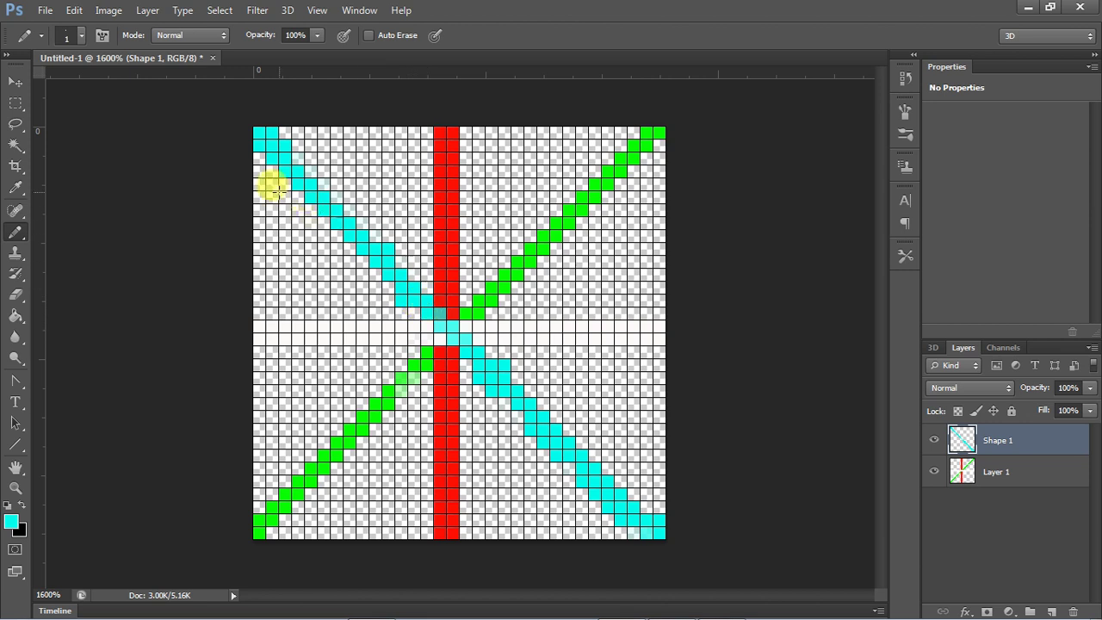
- Thin the cyan diagonal by erasing its doubled pixels with the 1 px Eraser
{"action": "left_click", "coordinate": [16, 294]}
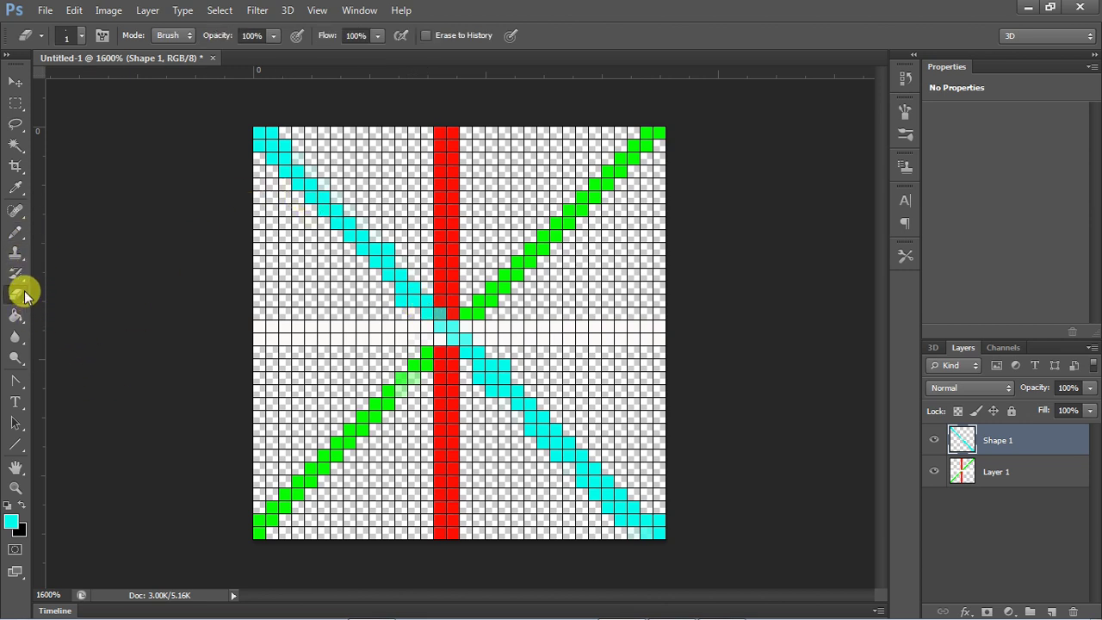
{"action": "mouse_move", "coordinate": [274, 125]}
{"action": "left_mouse_down"}
{"action": "mouse_move", "coordinate": [389, 255]}
{"action": "mouse_move", "coordinate": [398, 295]}
{"action": "mouse_move", "coordinate": [449, 326]}
{"action": "mouse_move", "coordinate": [482, 403]}
{"action": "mouse_move", "coordinate": [473, 386]}
{"action": "mouse_move", "coordinate": [483, 380]}
{"action": "mouse_move", "coordinate": [493, 397]}
{"action": "mouse_move", "coordinate": [502, 365]}
{"action": "mouse_move", "coordinate": [664, 519]}
{"action": "mouse_move", "coordinate": [628, 525]}
{"action": "mouse_move", "coordinate": [543, 459]}
{"action": "mouse_move", "coordinate": [597, 492]}
{"action": "left_mouse_up"}
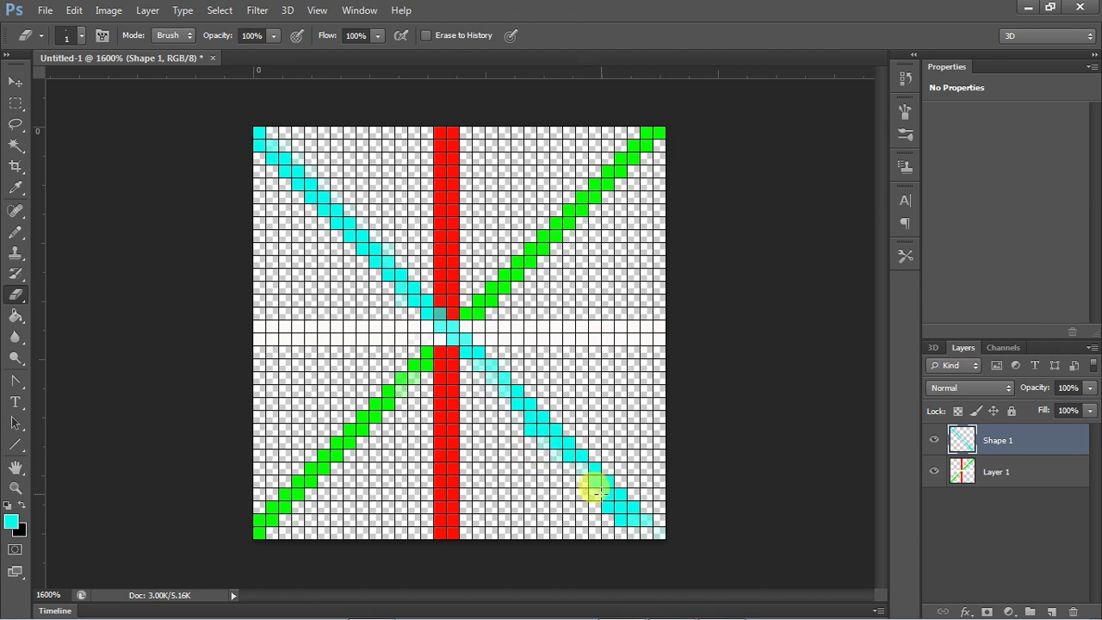
{"action": "right_click", "coordinate": [608, 507]}
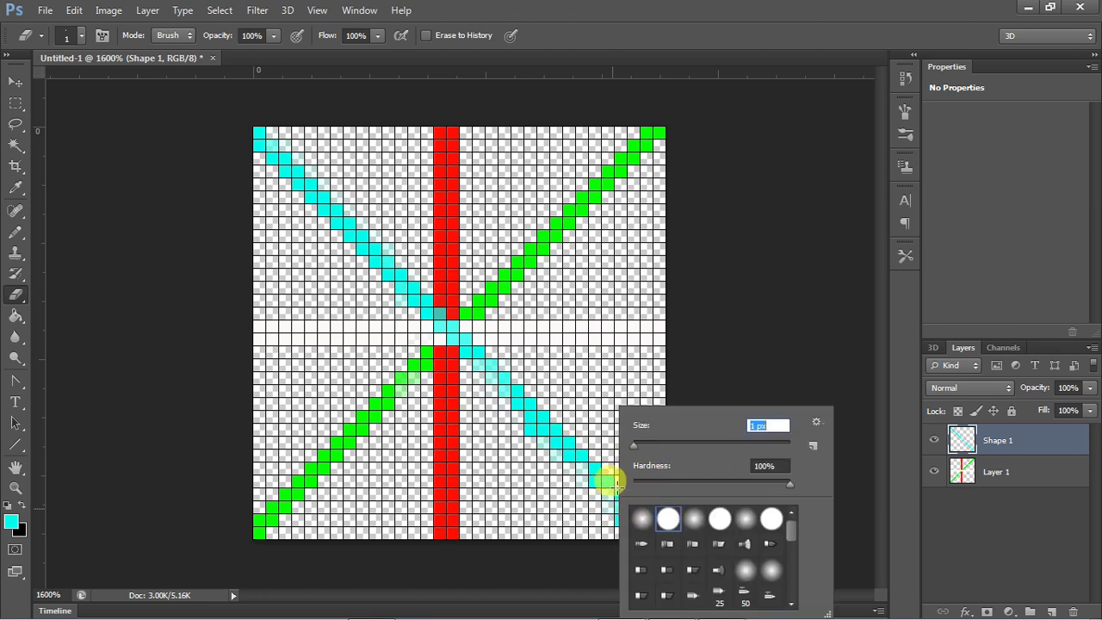
{"action": "right_click", "coordinate": [541, 457]}
{"action": "left_click_drag", "start_coordinate": [569, 450], "coordinate": [548, 470]}
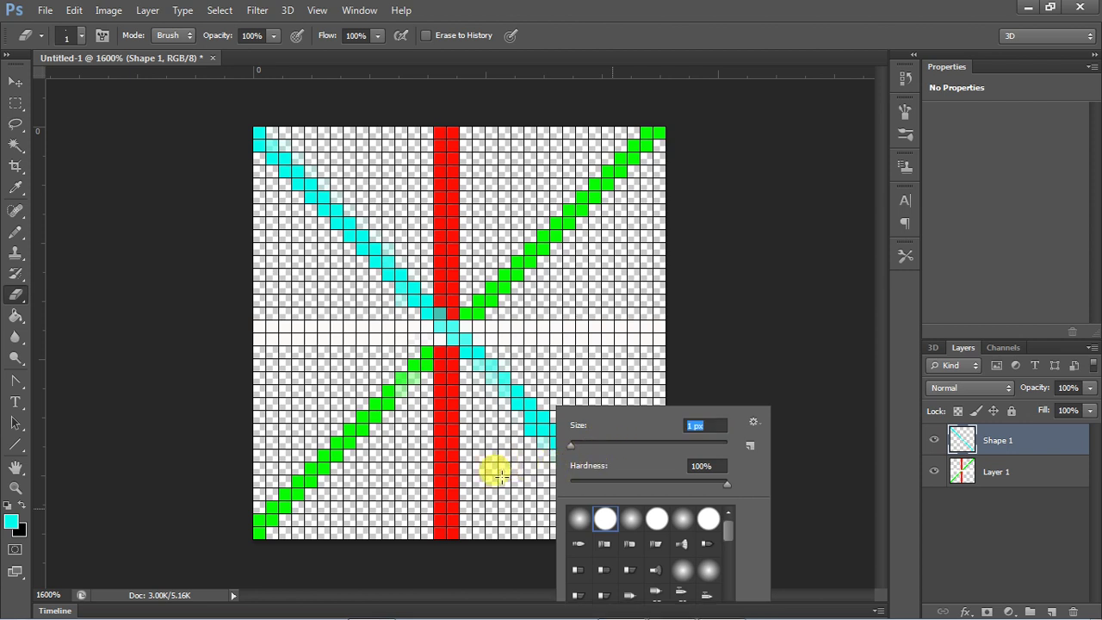
{"action": "key", "text": "Return"}
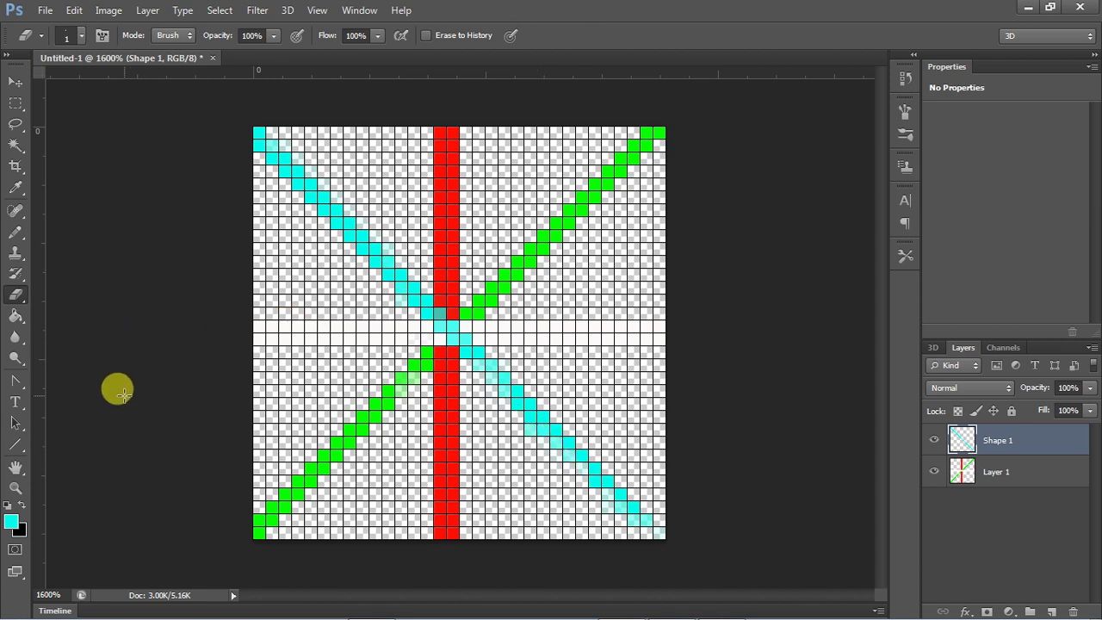
{"action": "left_click", "coordinate": [10, 234]}
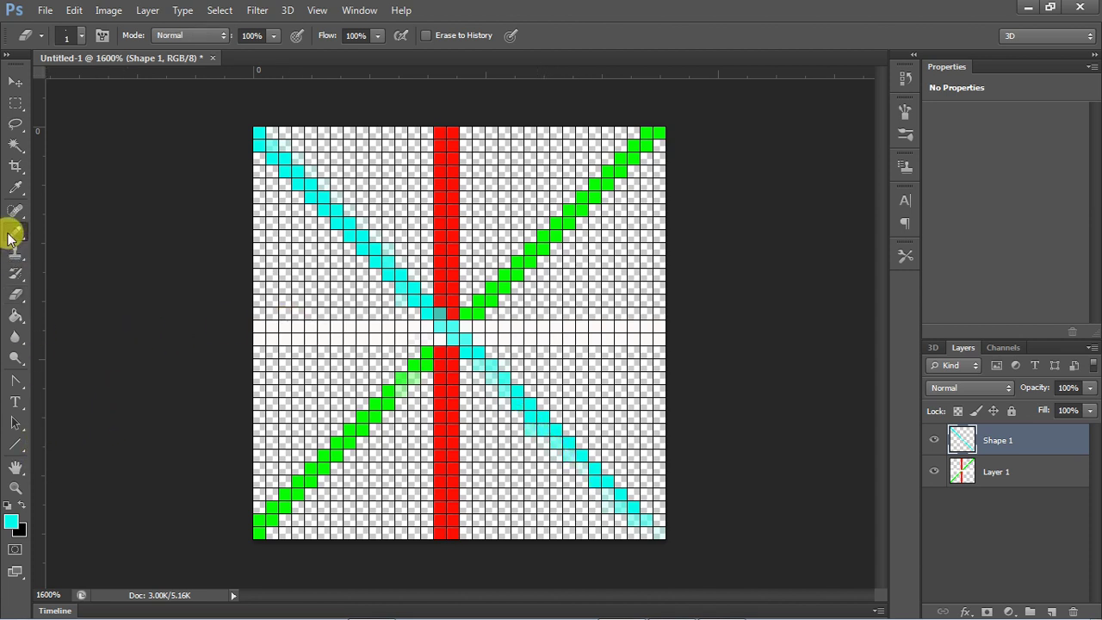
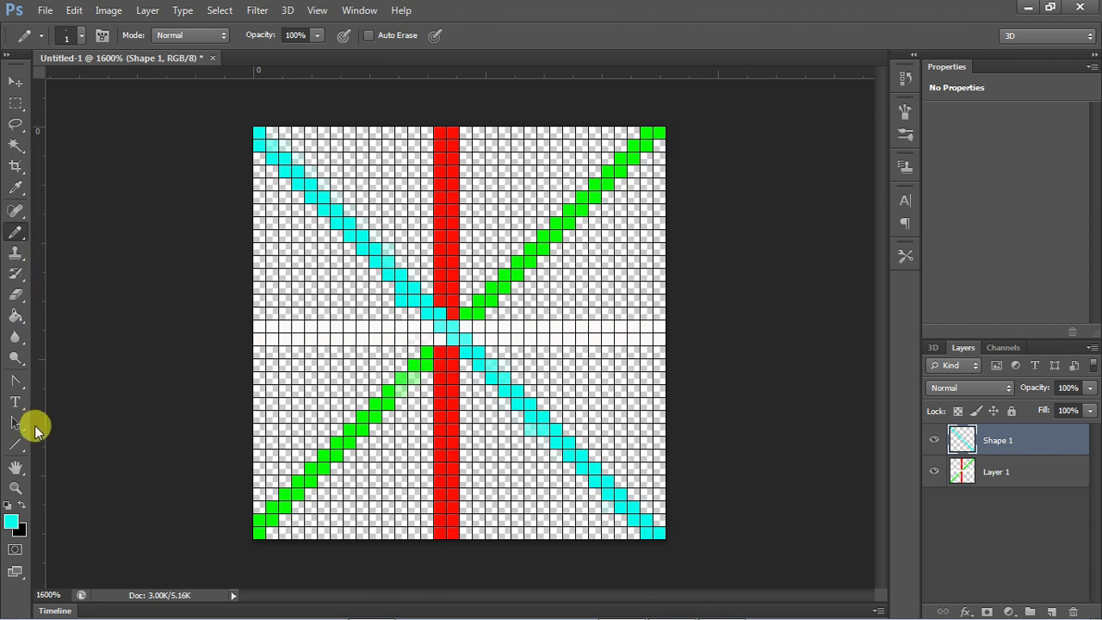
- Set the foreground drawing colour to green in the Color Picker
{"action": "left_click", "coordinate": [12, 521]}
{"action": "left_click", "coordinate": [738, 306]}
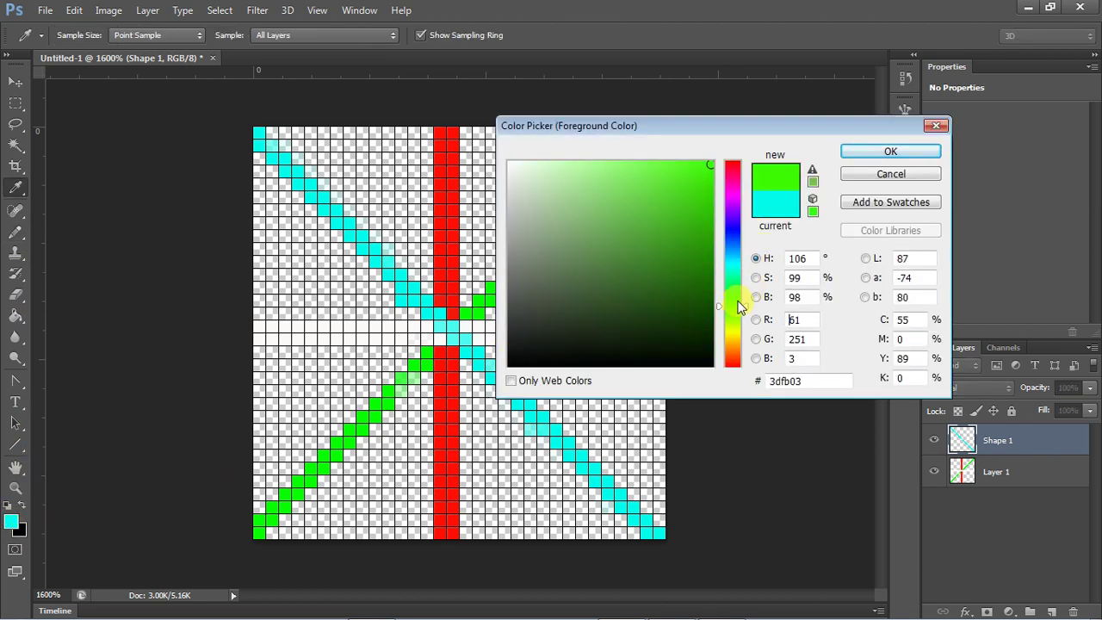
{"action": "left_click", "coordinate": [874, 155]}
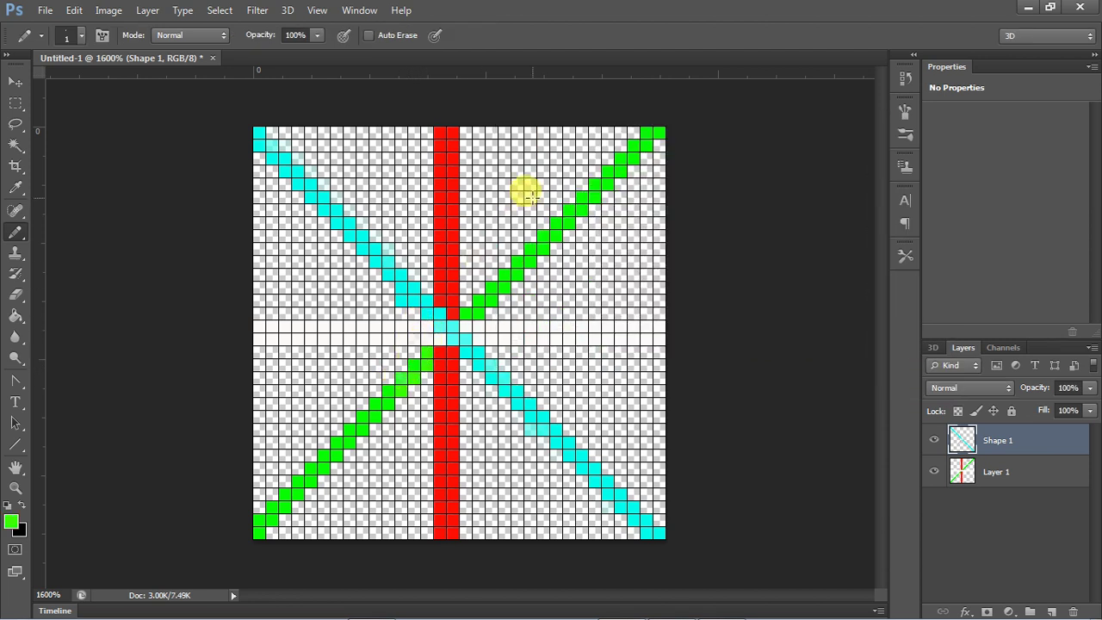
- Save the image to the Desktop as HR in PNG format with default PNG options
{"action": "left_click", "coordinate": [45, 10]}
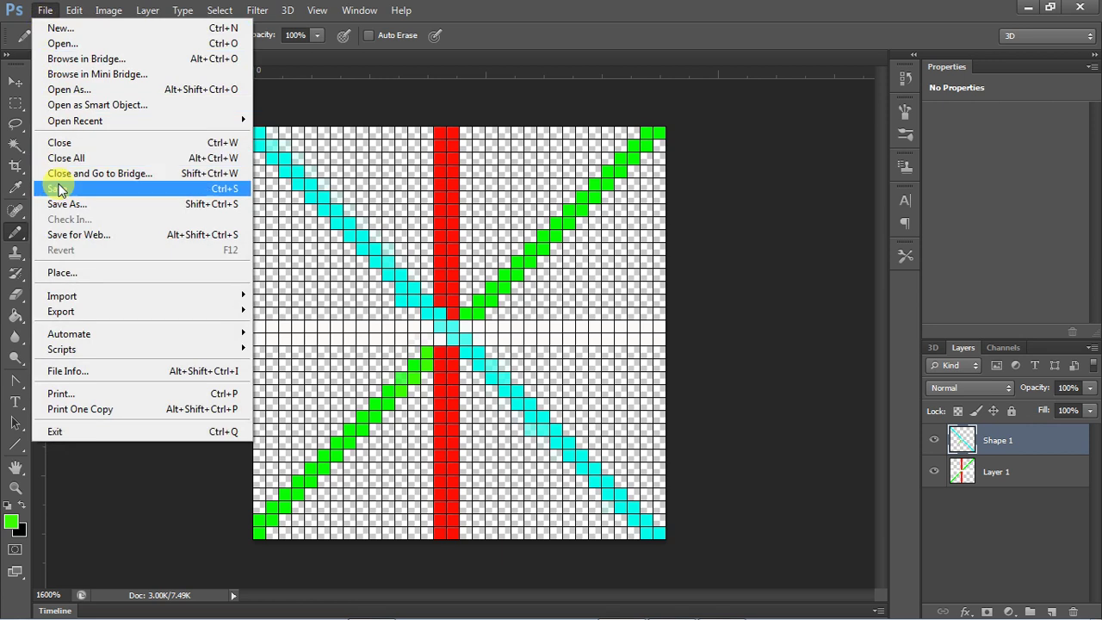
{"action": "left_click", "coordinate": [77, 208]}
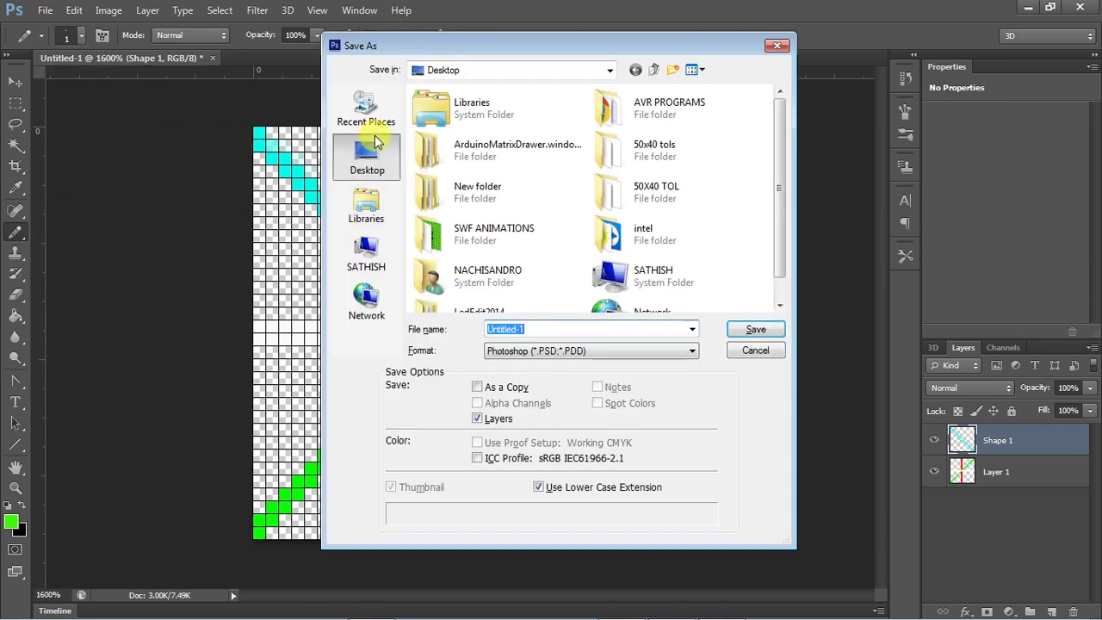
{"action": "left_click", "coordinate": [619, 352]}
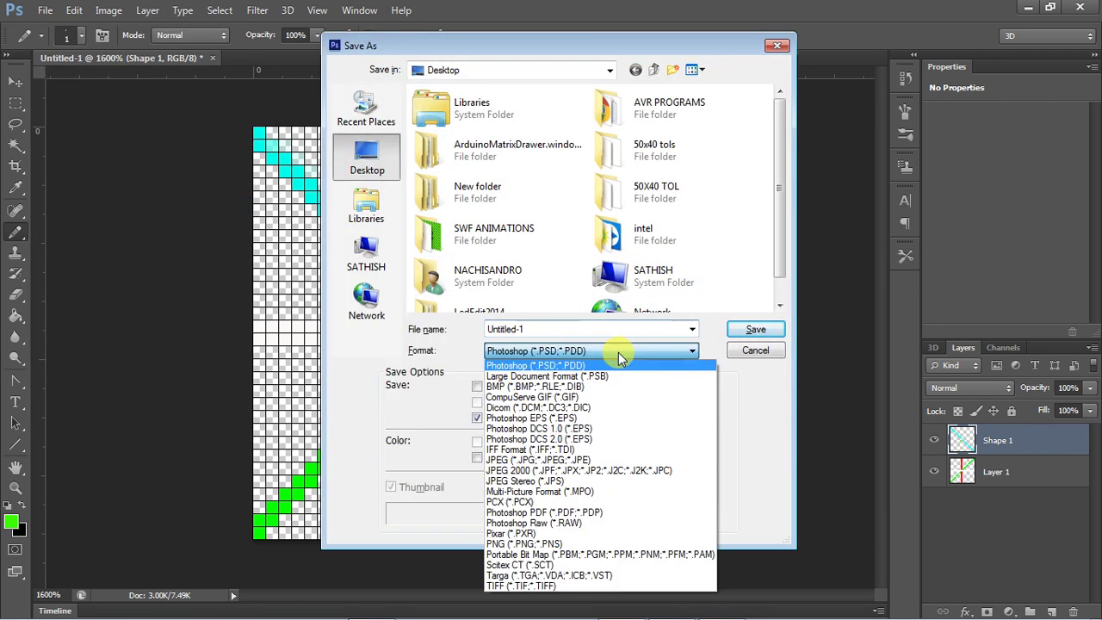
{"action": "left_click", "coordinate": [592, 544]}
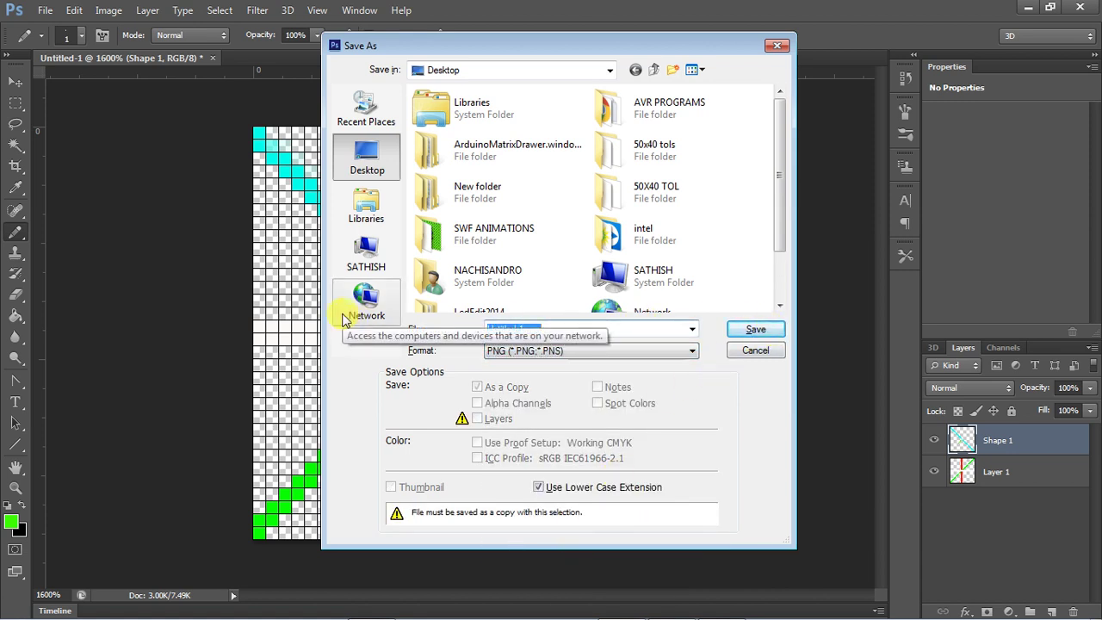
{"action": "type", "text": "HR"}
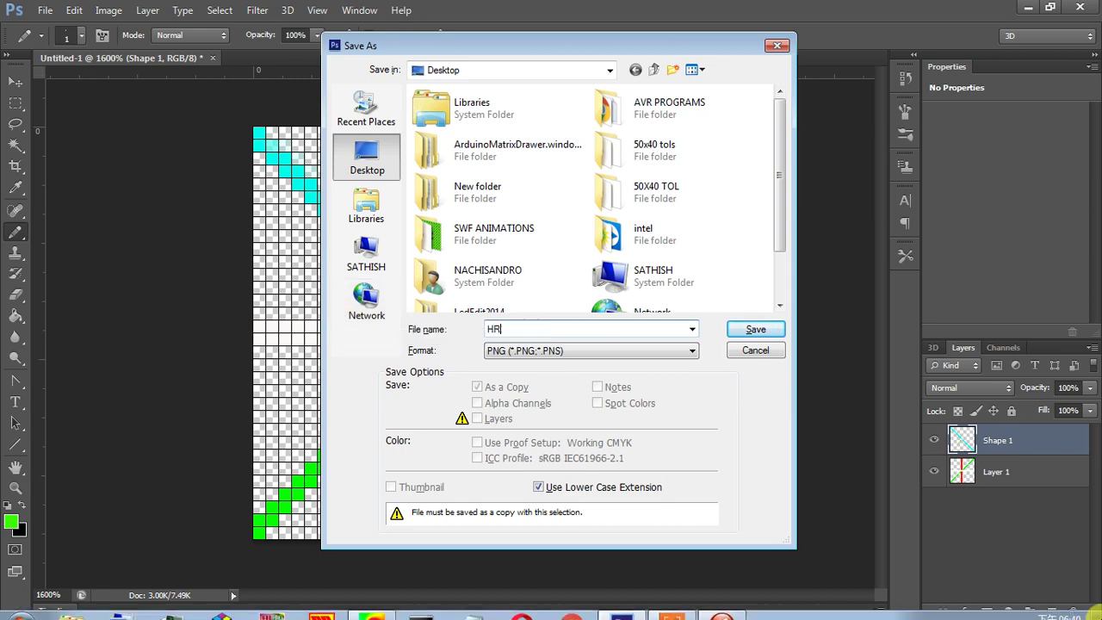
{"action": "left_click", "coordinate": [752, 329]}
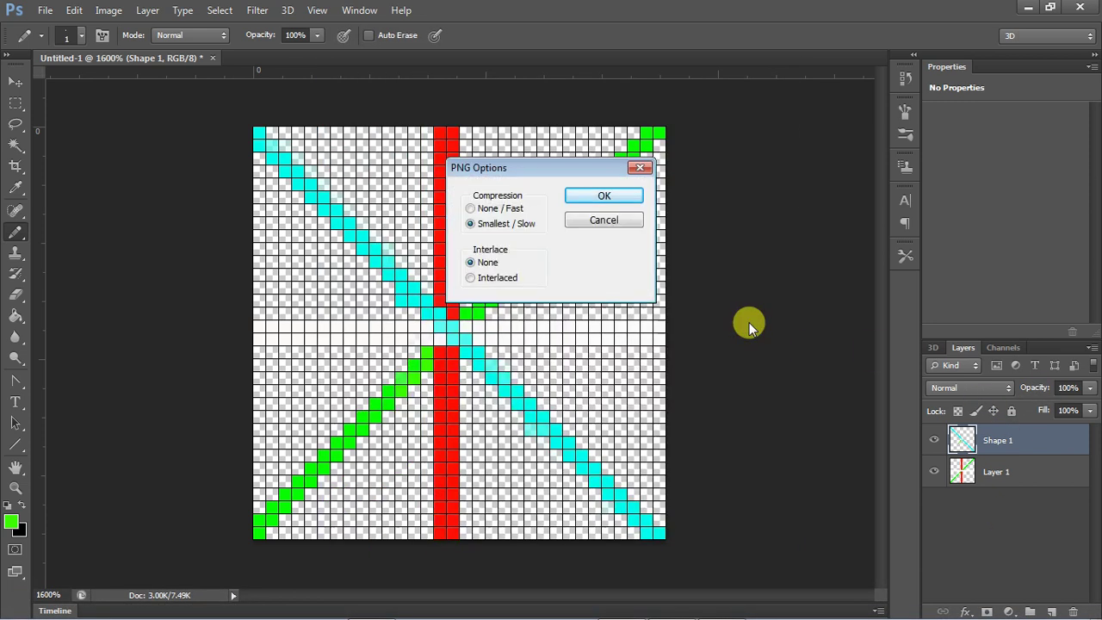
{"action": "left_click", "coordinate": [616, 198]}
- Minimize Photoshop, place HR beside the Photoshop shortcut, and preview IMAGE ROTATE in Picasa
{"action": "left_click", "coordinate": [1032, 7]}
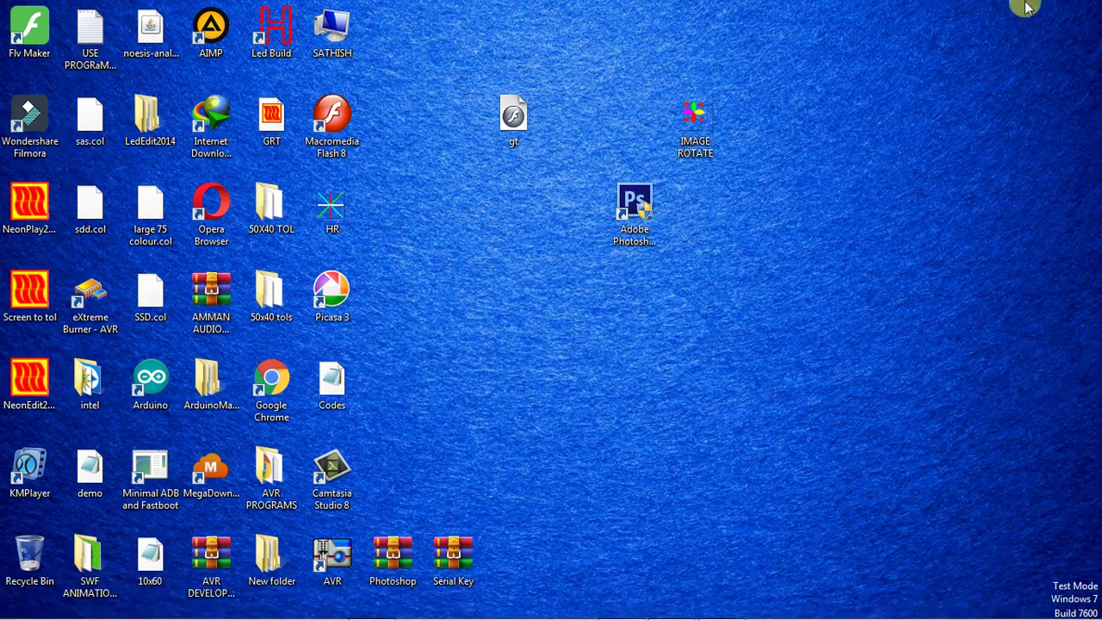
{"action": "left_click_drag", "start_coordinate": [340, 220], "coordinate": [823, 220]}
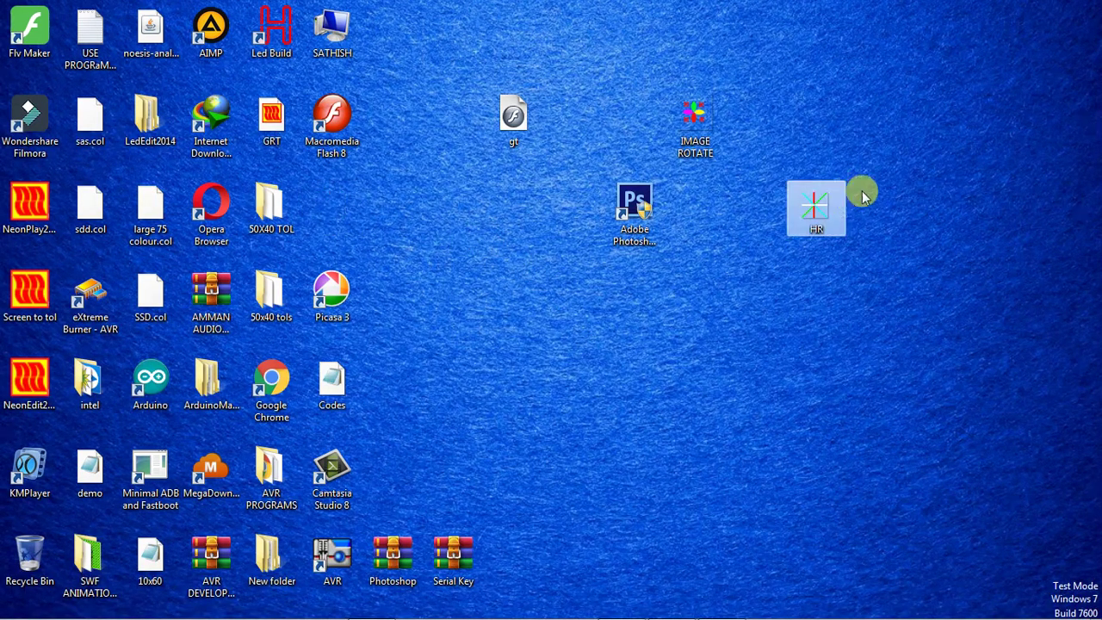
{"action": "left_click", "coordinate": [694, 145]}
{"action": "double_click", "coordinate": [693, 145]}
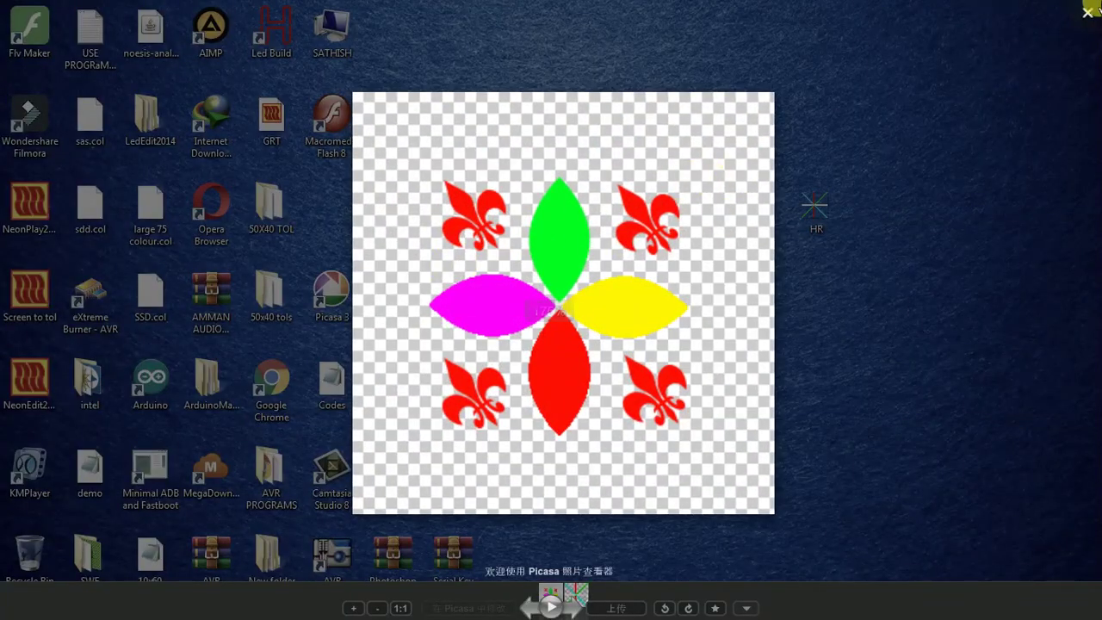
{"action": "left_click", "coordinate": [963, 116]}
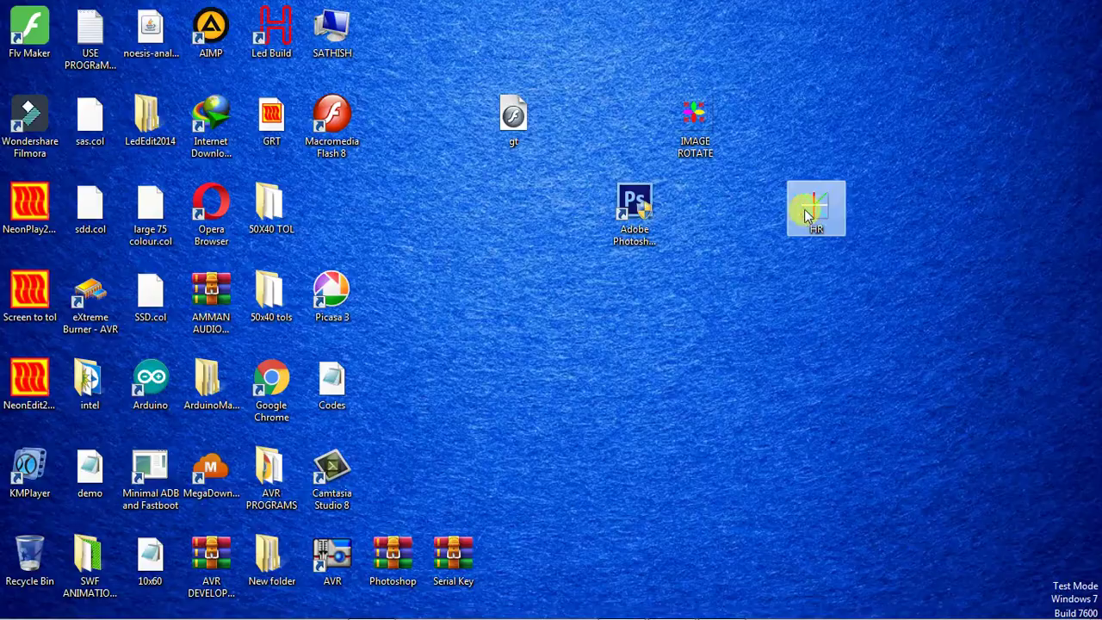
- Preview the HR crossing-lines image in Picasa Photo Viewer, then close it
{"action": "double_click", "coordinate": [808, 213]}
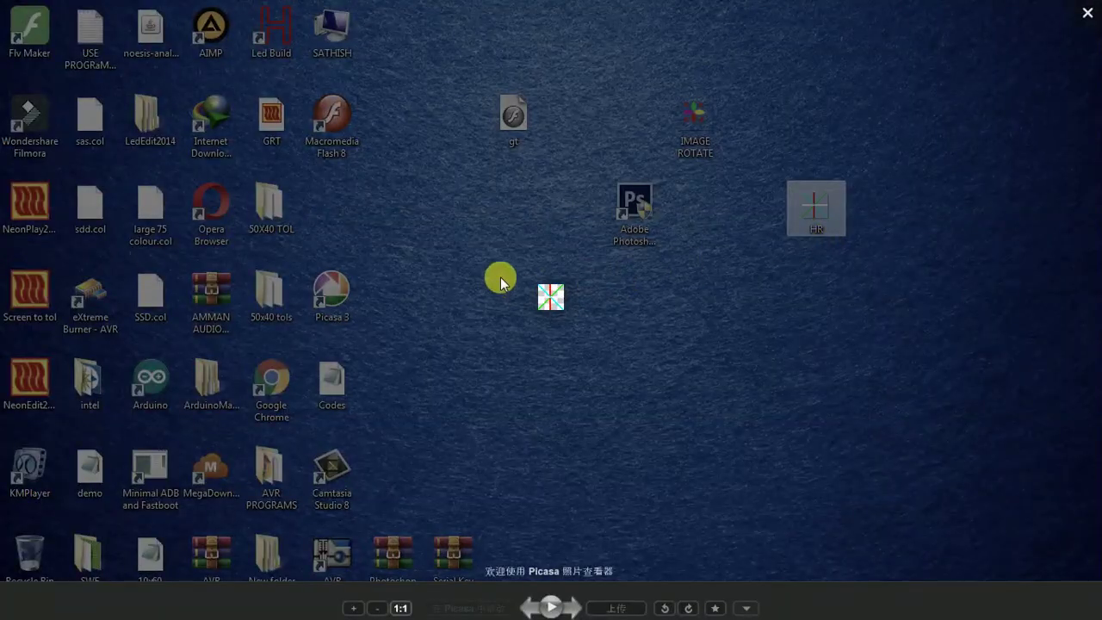
{"action": "scroll", "coordinate": [566, 284], "scroll_direction": "up", "scroll_amount": 2}
{"action": "scroll", "coordinate": [561, 276], "scroll_direction": "up", "scroll_amount": 2}
{"action": "scroll", "coordinate": [572, 287], "scroll_direction": "up", "scroll_amount": 1}
{"action": "left_click", "coordinate": [929, 163]}
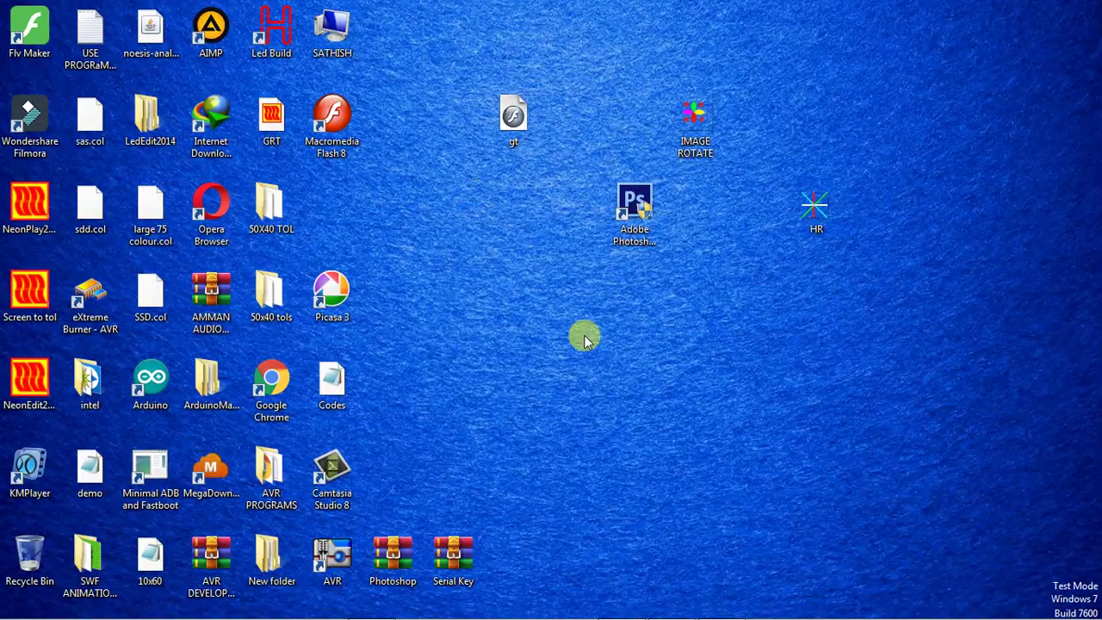
- Close the old Untitled-1 Flash document without saving and relaunch Flash 8
{"action": "left_click", "coordinate": [721, 605]}
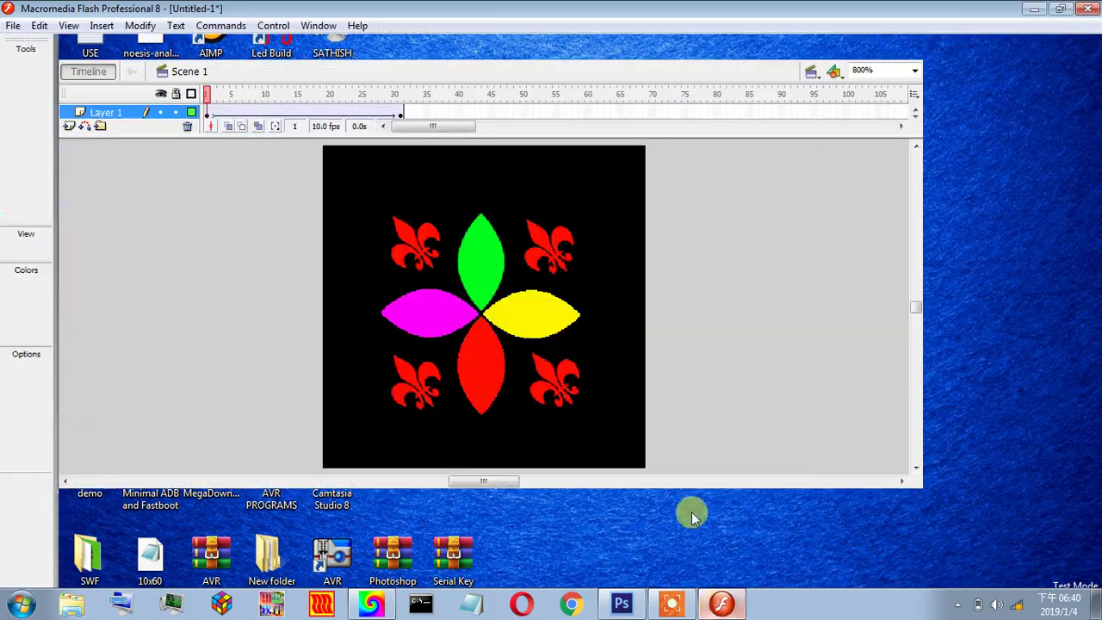
{"action": "left_click", "coordinate": [913, 49]}
{"action": "left_click", "coordinate": [565, 353]}
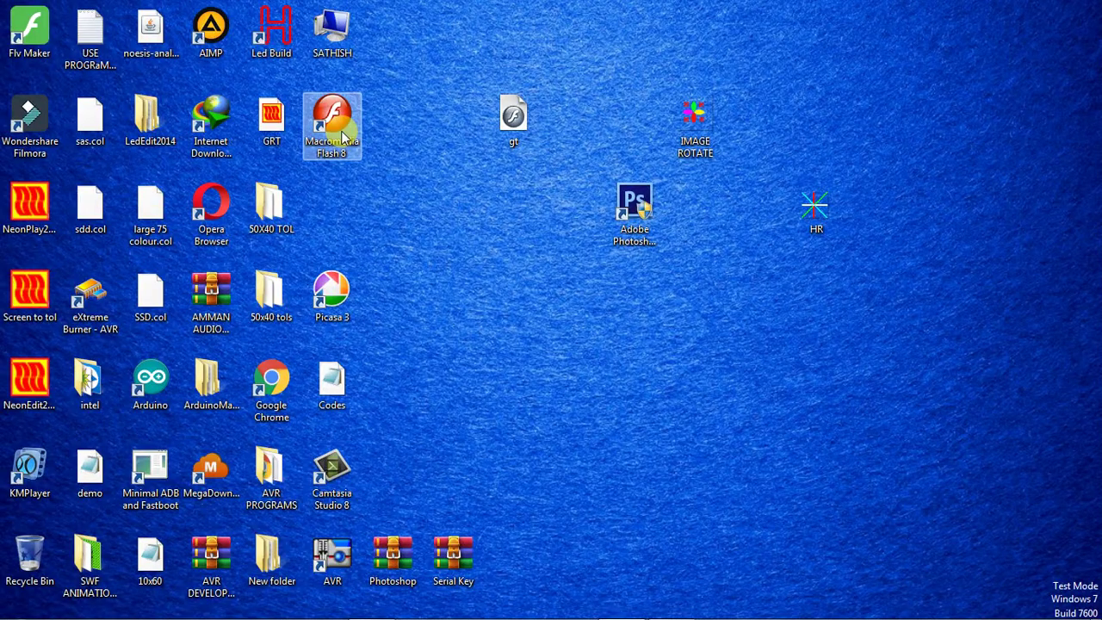
{"action": "double_click", "coordinate": [343, 137]}
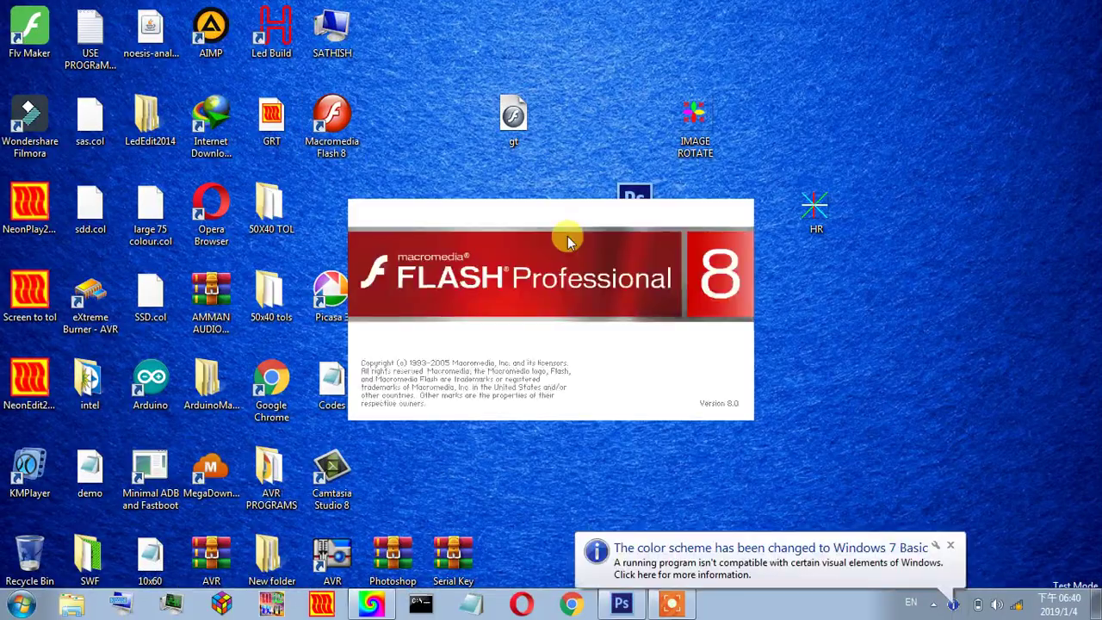
{"action": "left_click", "coordinate": [952, 536]}
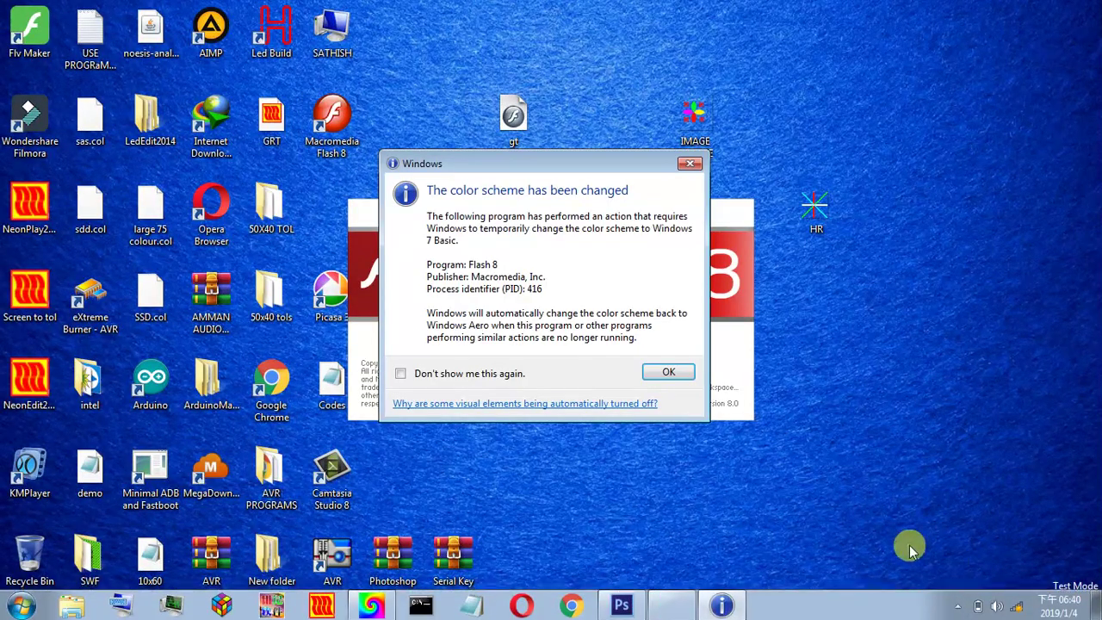
{"action": "left_click", "coordinate": [671, 376]}
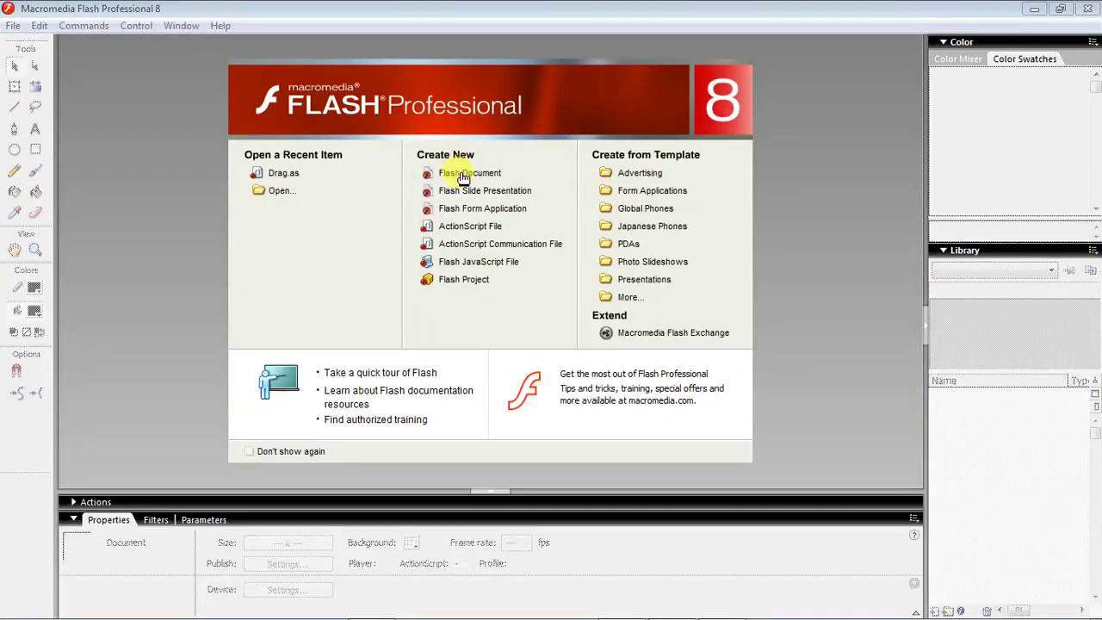
- Create a new Flash document sized 32 × 32 pixels with black background at 10 fps
{"action": "left_click", "coordinate": [462, 176]}
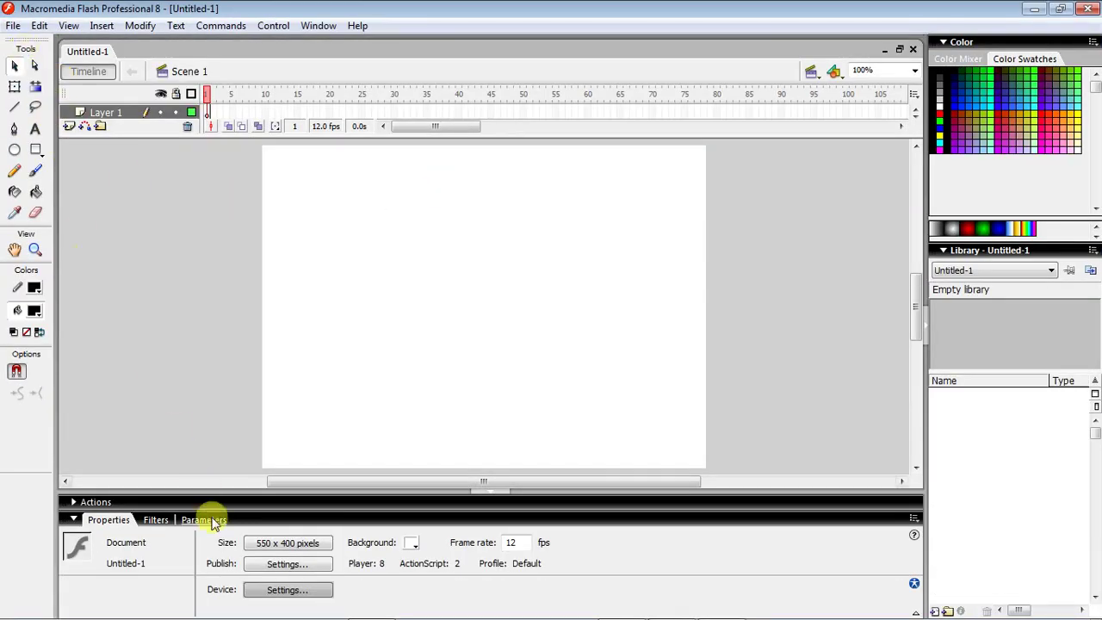
{"action": "left_click", "coordinate": [284, 544]}
{"action": "type", "text": "32"}
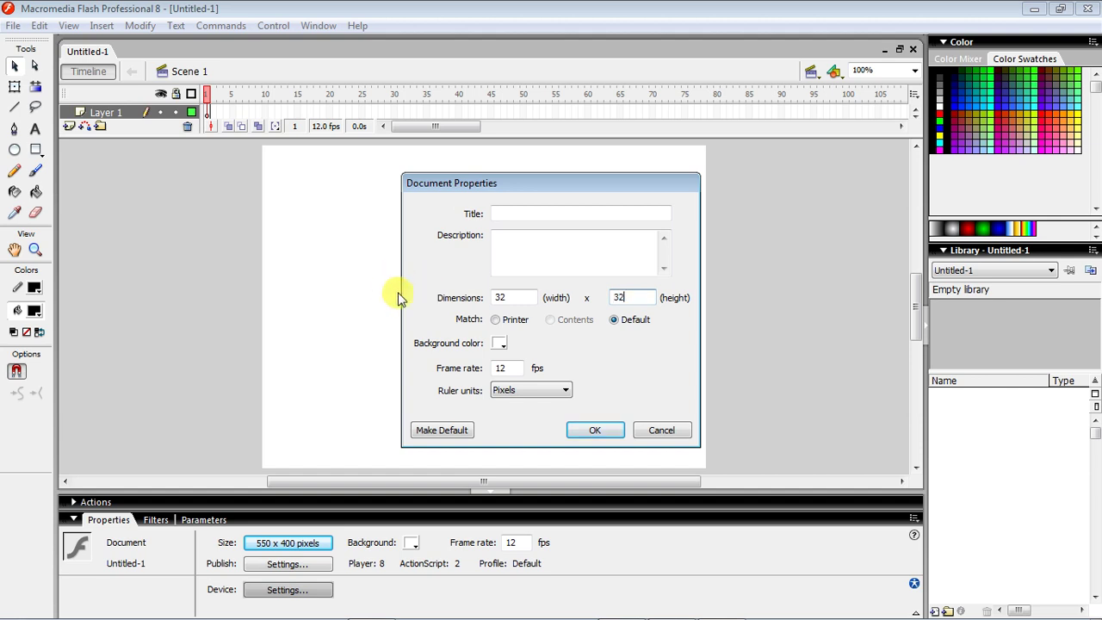
{"action": "left_click", "coordinate": [508, 345]}
{"action": "left_click", "coordinate": [507, 377]}
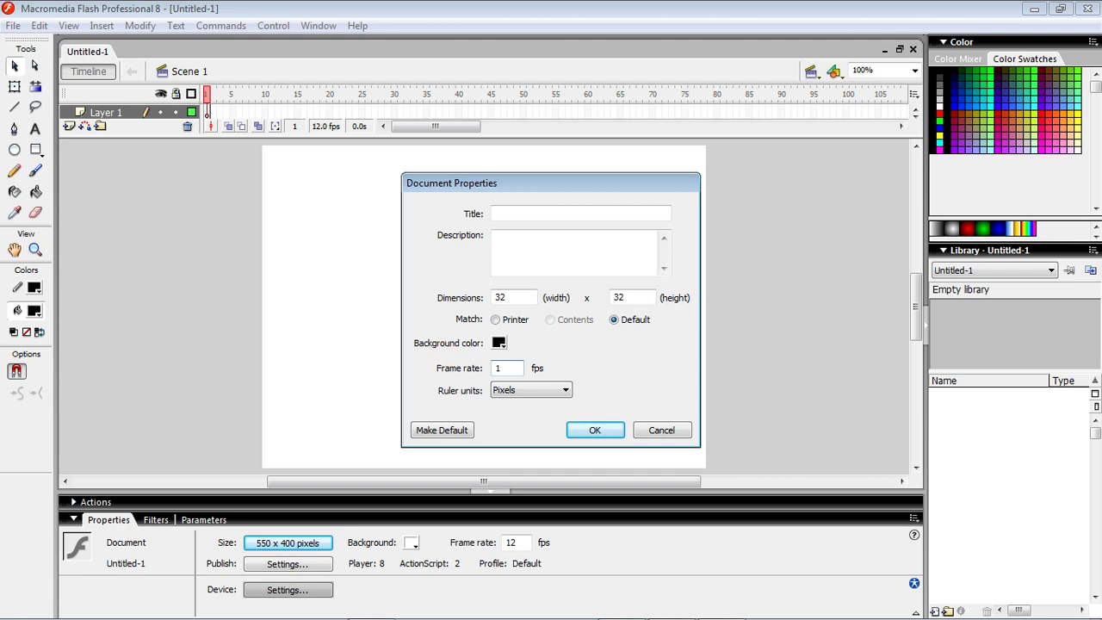
{"action": "type", "text": "0"}
{"action": "left_click", "coordinate": [582, 433]}
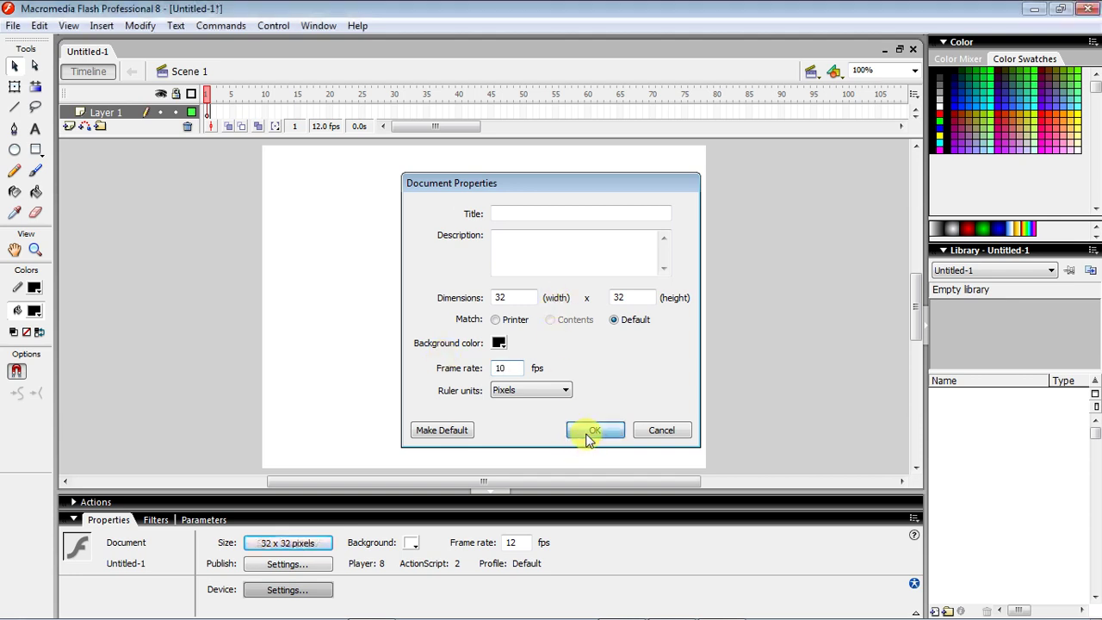
- Zoom the stage view in to 800% using View > Zoom In
{"action": "left_click_drag", "start_coordinate": [917, 308], "coordinate": [916, 277]}
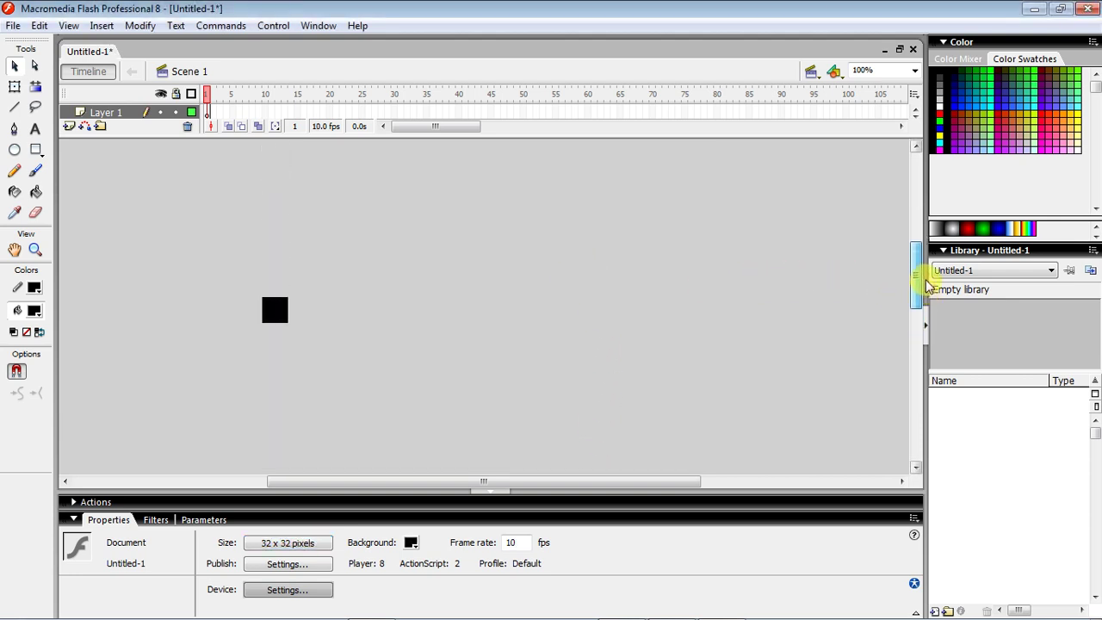
{"action": "left_click_drag", "start_coordinate": [693, 480], "coordinate": [586, 480]}
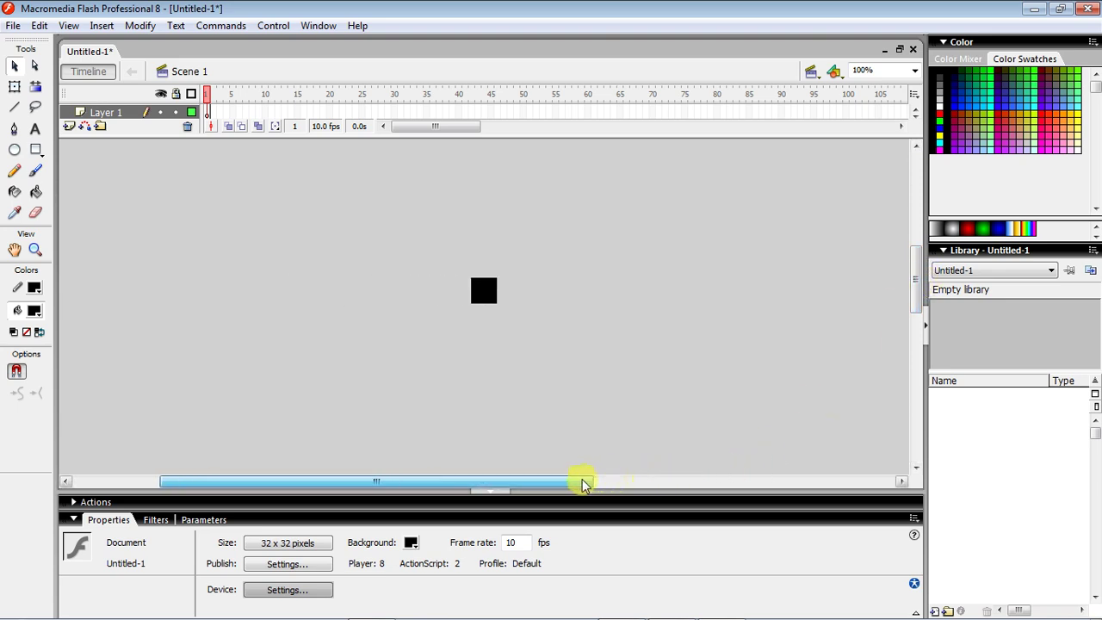
{"action": "left_click", "coordinate": [69, 26]}
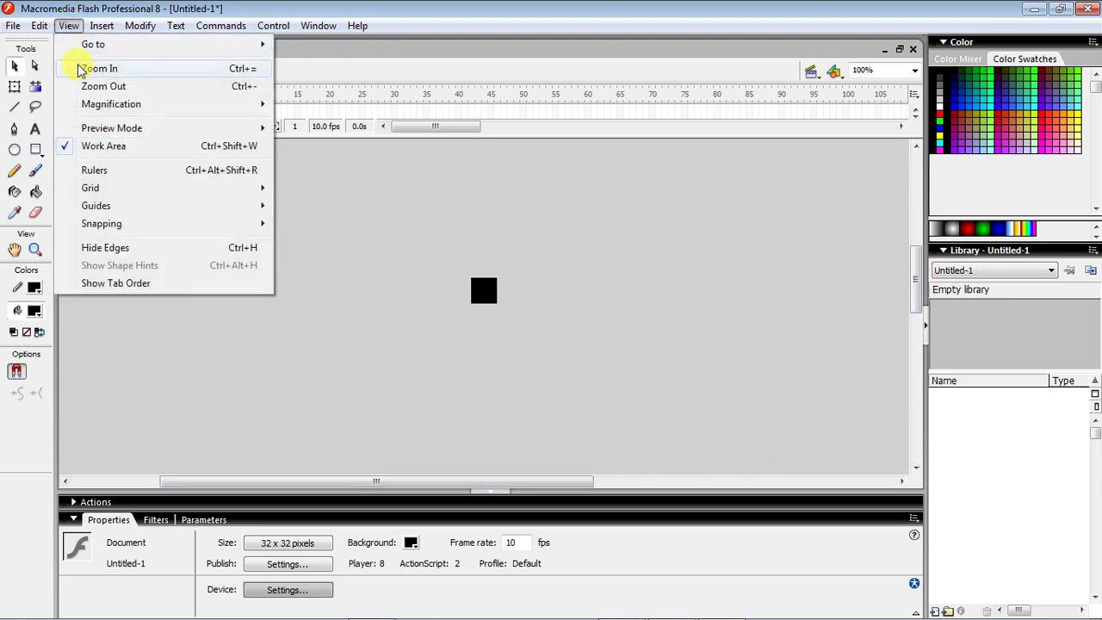
{"action": "left_click", "coordinate": [86, 68]}
{"action": "left_click", "coordinate": [69, 26]}
{"action": "left_click", "coordinate": [87, 68]}
{"action": "left_click", "coordinate": [69, 26]}
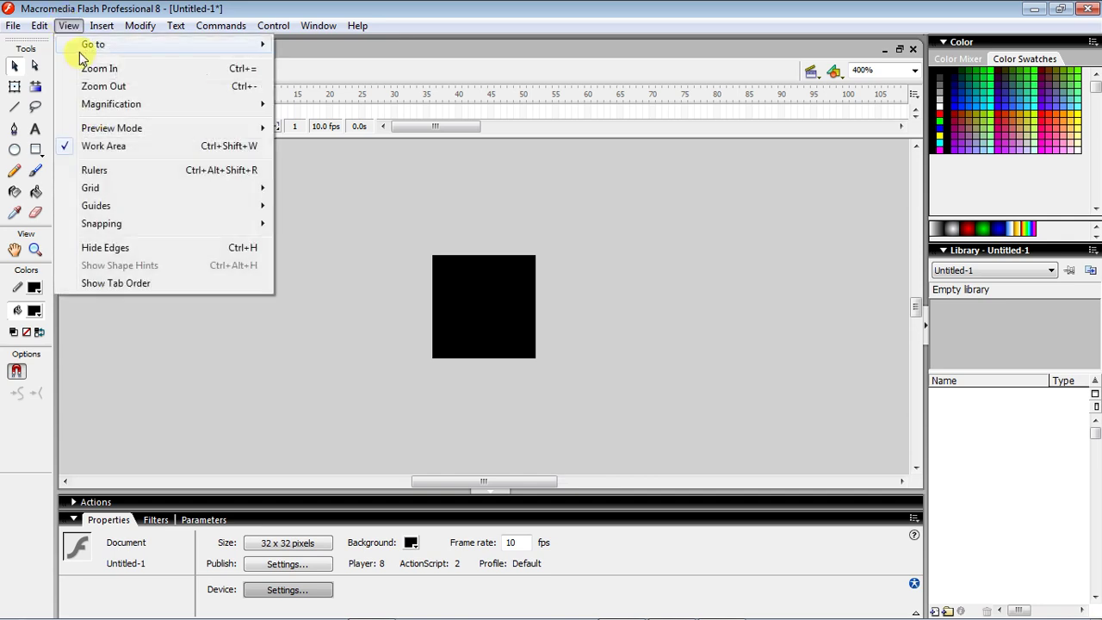
{"action": "left_click", "coordinate": [86, 69]}
{"action": "left_click", "coordinate": [68, 25]}
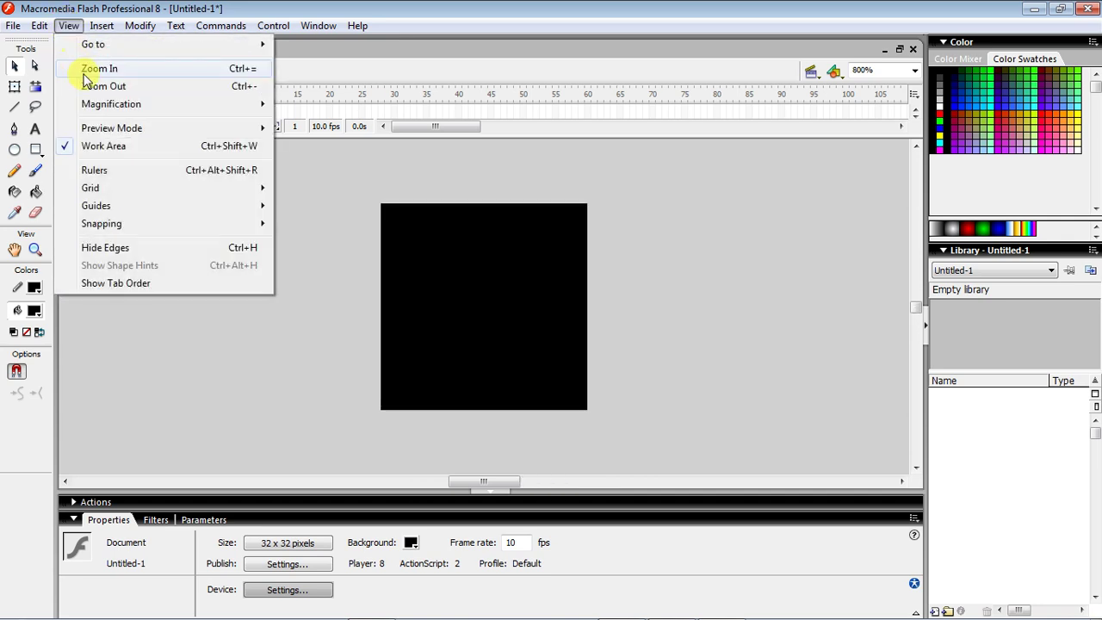
{"action": "left_click", "coordinate": [86, 69]}
{"action": "left_click", "coordinate": [69, 26]}
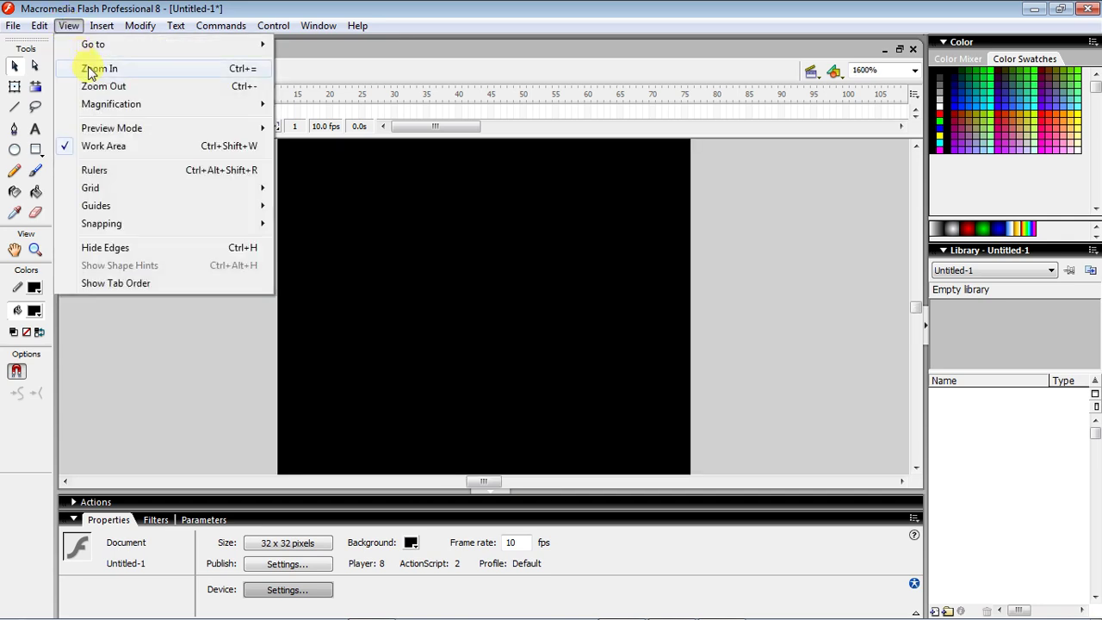
{"action": "left_click", "coordinate": [86, 85]}
- Import HR.png from the Desktop onto the 32×32 stage
{"action": "left_click", "coordinate": [12, 27]}
{"action": "mouse_move", "coordinate": [43, 271]}
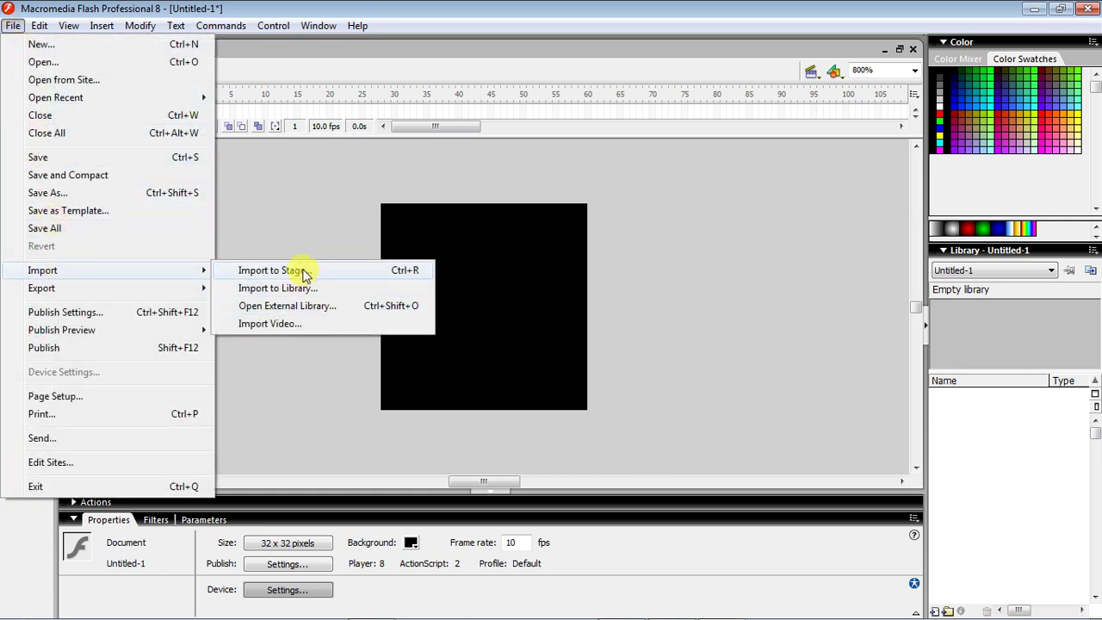
{"action": "left_click", "coordinate": [303, 273]}
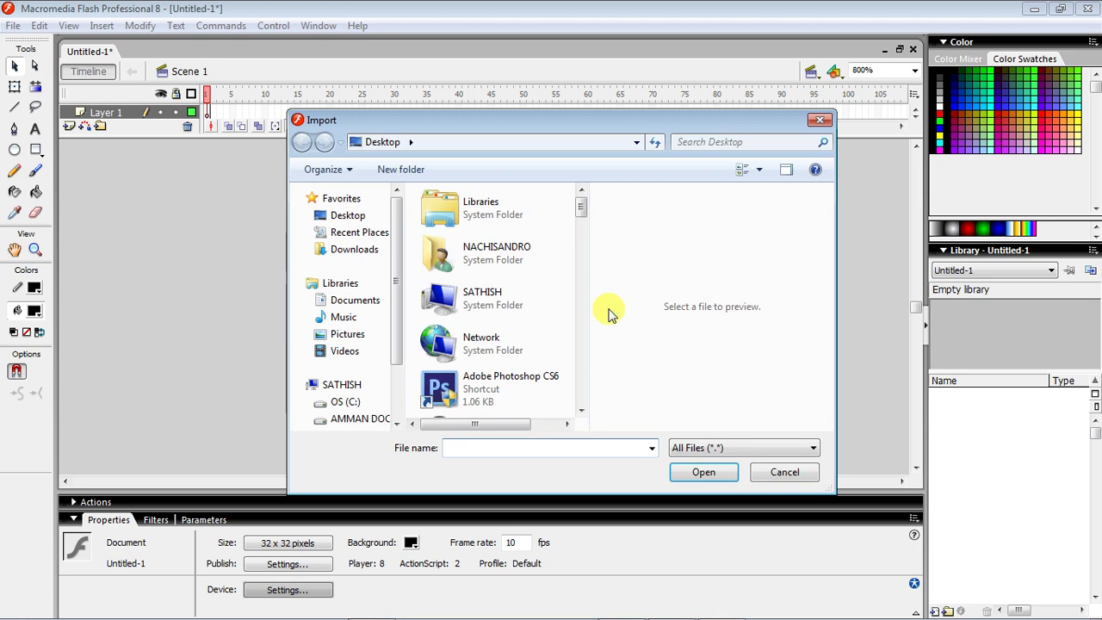
{"action": "left_click_drag", "start_coordinate": [582, 202], "coordinate": [582, 379]}
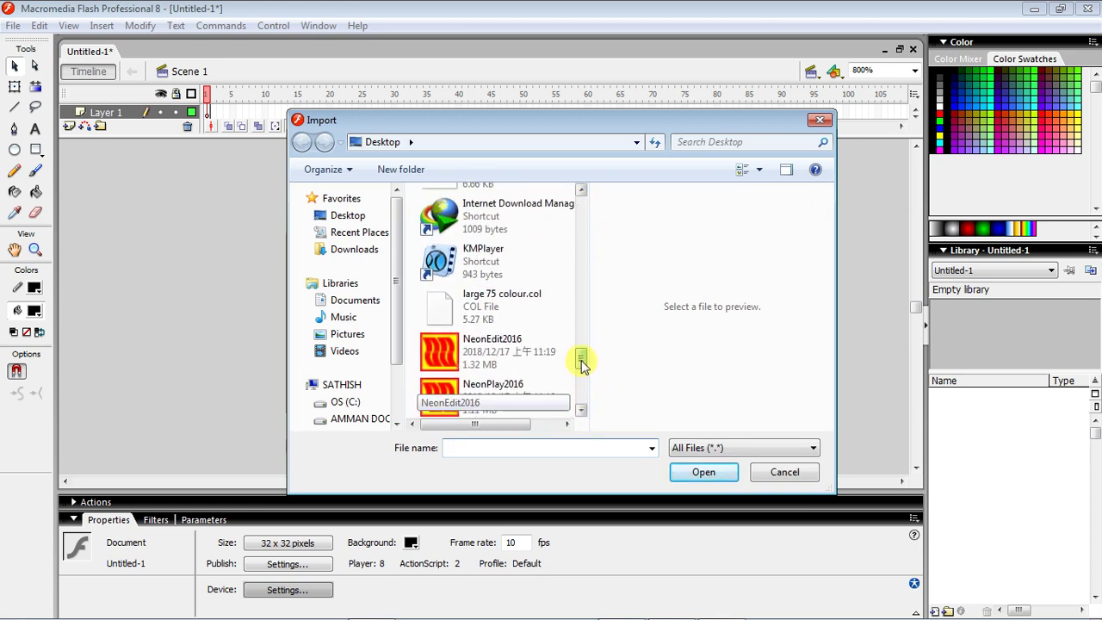
{"action": "left_click_drag", "start_coordinate": [581, 377], "coordinate": [581, 339]}
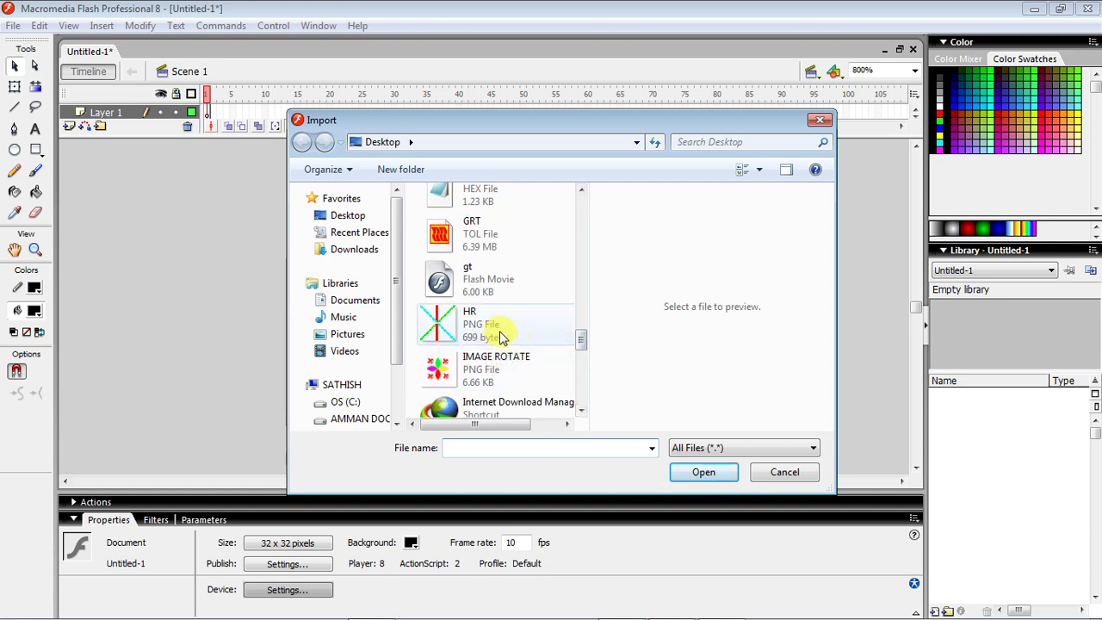
{"action": "double_click", "coordinate": [498, 331]}
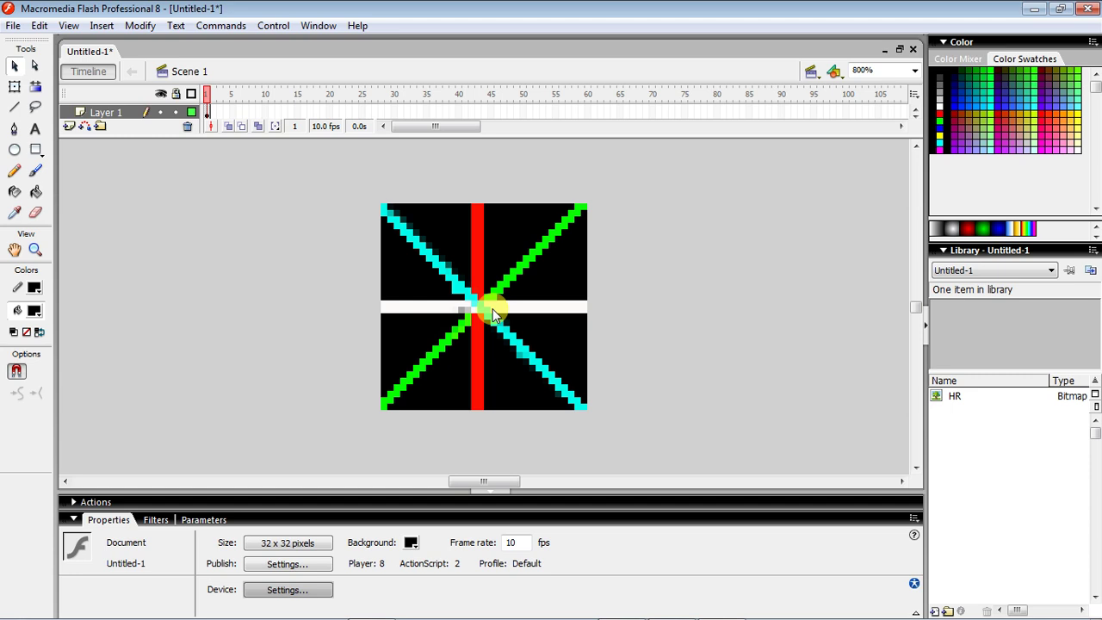
{"action": "left_click", "coordinate": [15, 89]}
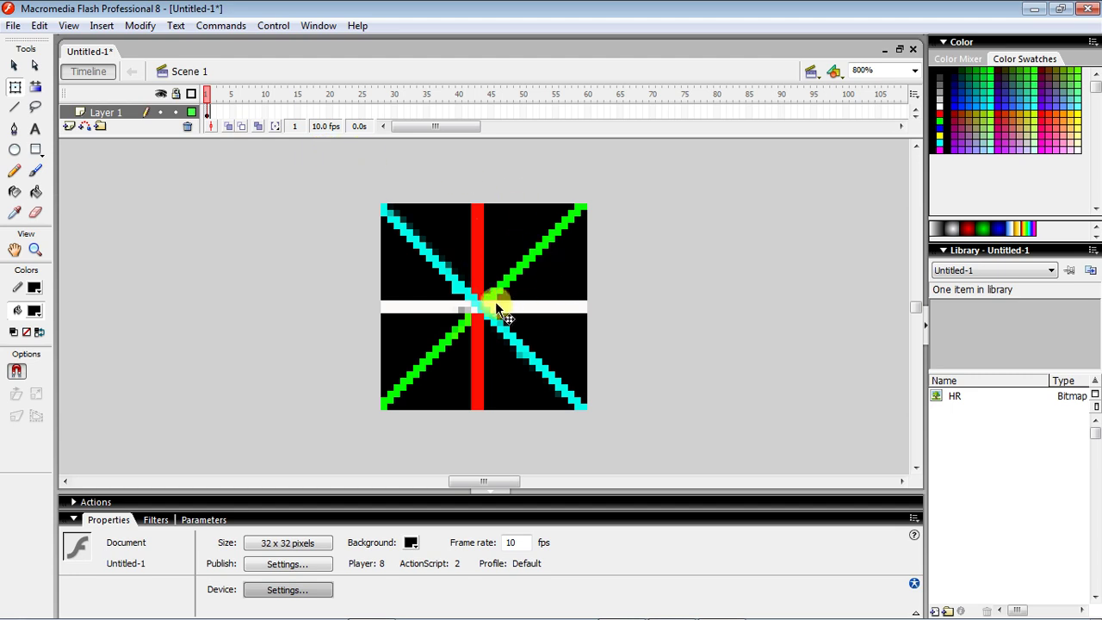
- Create a motion tween on frame 1 that rotates counter-clockwise
{"action": "left_click", "coordinate": [210, 116]}
{"action": "right_click", "coordinate": [209, 117]}
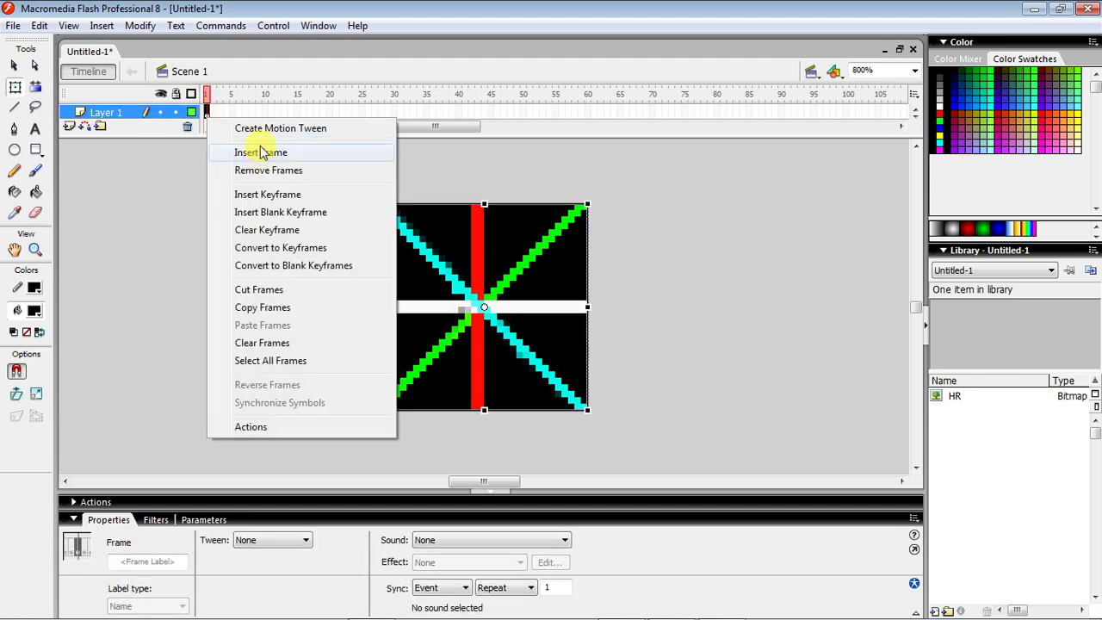
{"action": "left_click", "coordinate": [252, 130]}
{"action": "left_click", "coordinate": [267, 594]}
{"action": "left_click", "coordinate": [256, 576]}
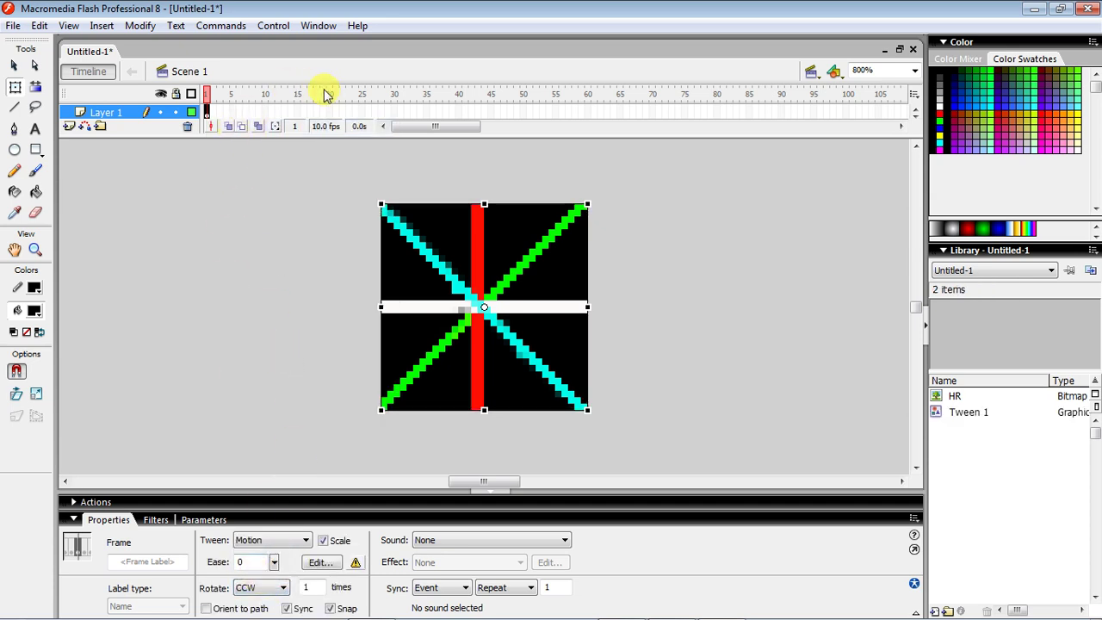
- Extend the animation to frame 30, nudge the graphic up, and preview the rotation
{"action": "left_click", "coordinate": [389, 112]}
{"action": "right_click", "coordinate": [390, 112]}
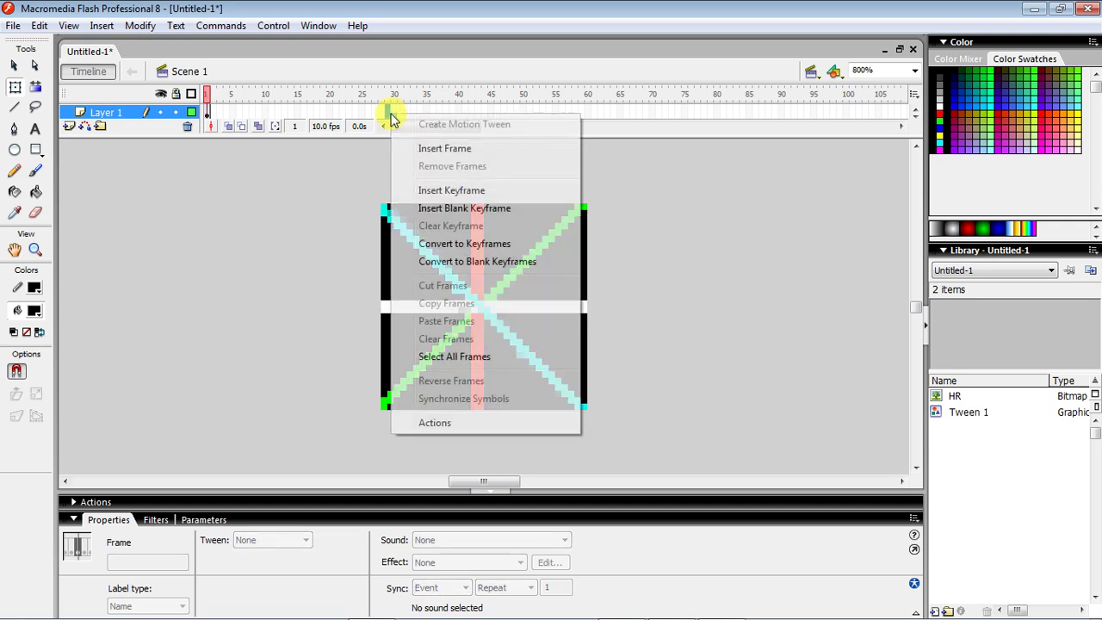
{"action": "left_click", "coordinate": [436, 150]}
{"action": "left_click_drag", "start_coordinate": [466, 280], "coordinate": [462, 257]}
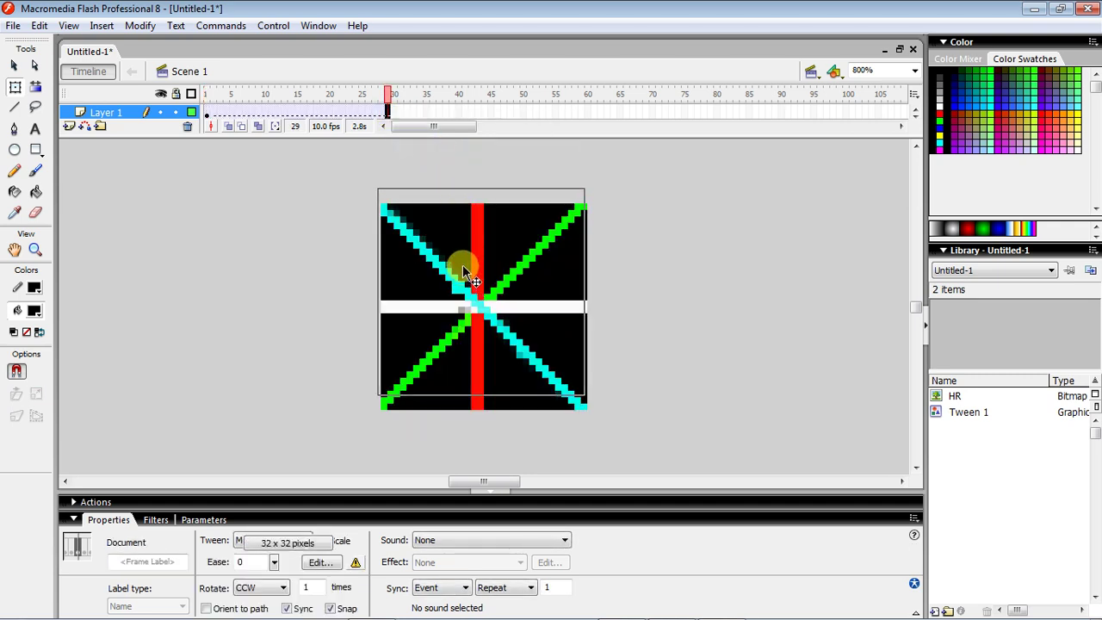
{"action": "mouse_move", "coordinate": [387, 95]}
{"action": "left_mouse_down"}
{"action": "mouse_move", "coordinate": [192, 95]}
{"action": "mouse_move", "coordinate": [388, 95]}
{"action": "left_mouse_up"}
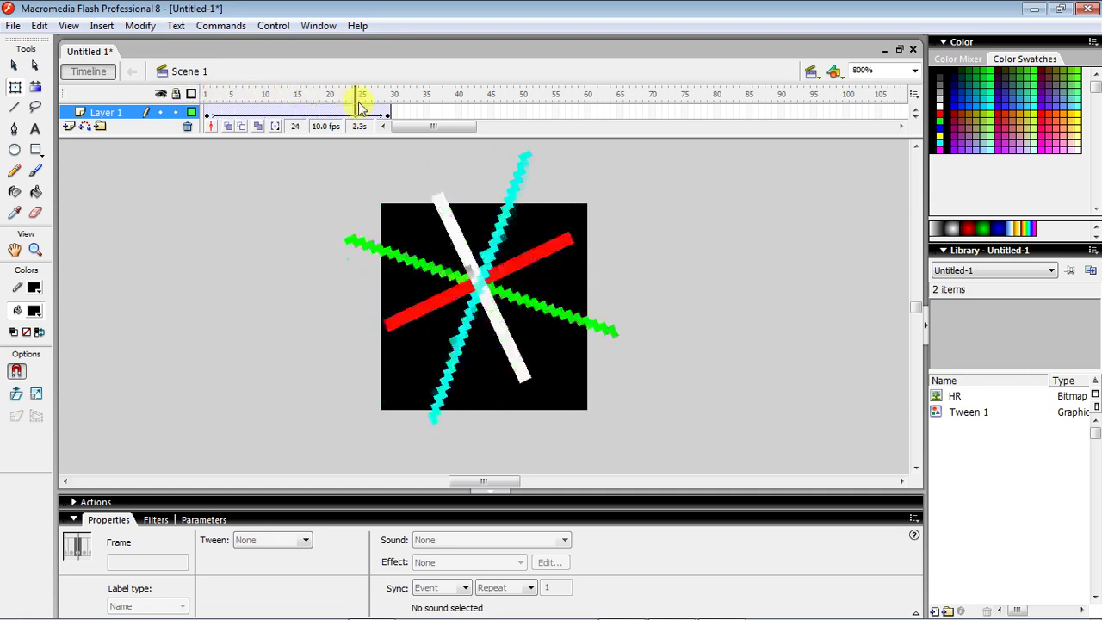
{"action": "left_click", "coordinate": [388, 114]}
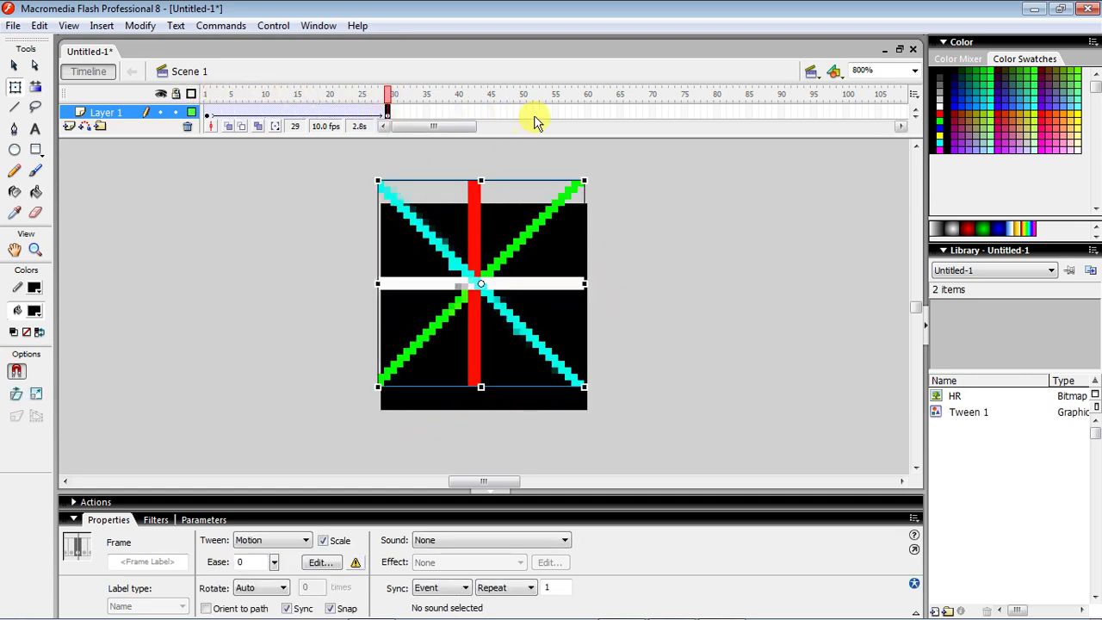
- Extend the timeline to frame 60 and move the graphic left and down
{"action": "left_click", "coordinate": [586, 112]}
{"action": "right_click", "coordinate": [586, 112]}
{"action": "left_click", "coordinate": [616, 145]}
{"action": "left_click_drag", "start_coordinate": [475, 270], "coordinate": [432, 279]}
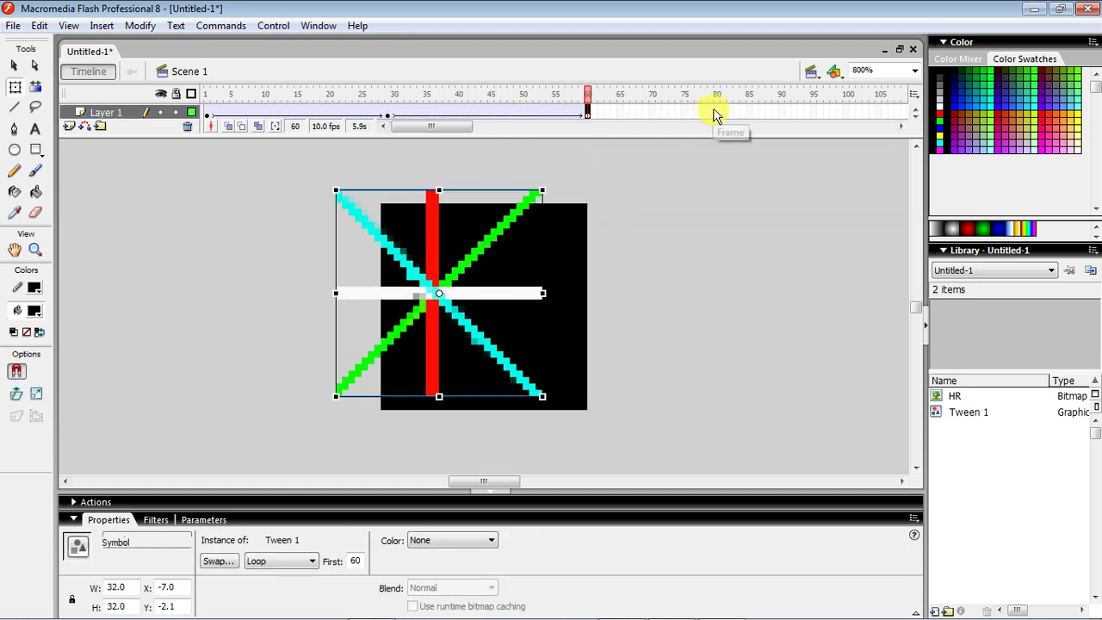
- Set the tween at the frame-60 keyframe to rotate counter-clockwise
{"action": "left_click", "coordinate": [754, 112]}
{"action": "right_click", "coordinate": [757, 113]}
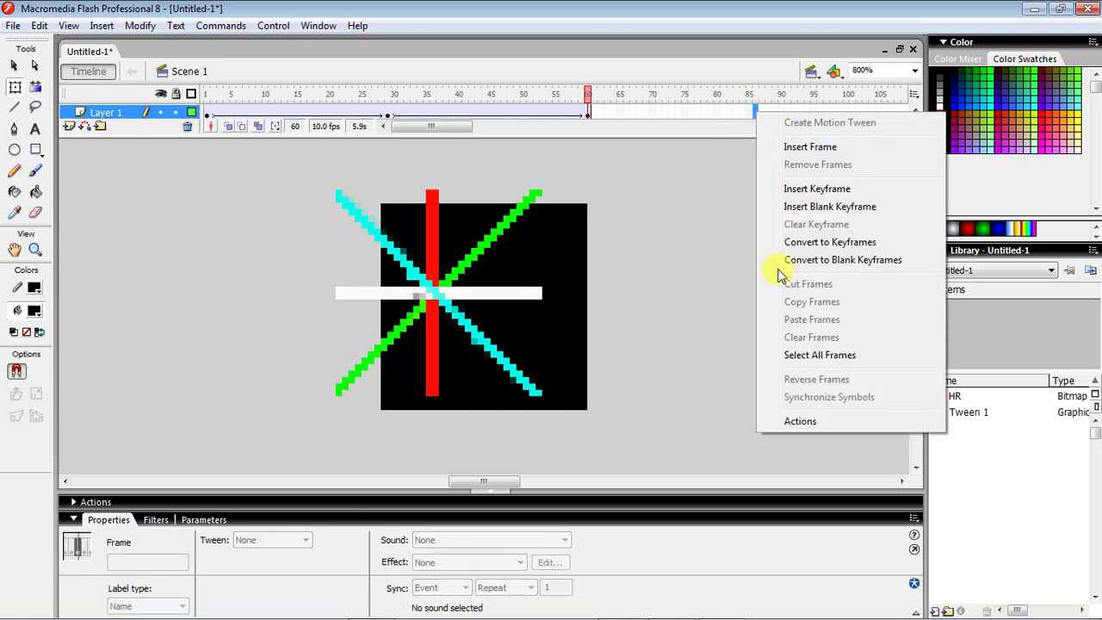
{"action": "left_click", "coordinate": [699, 195]}
{"action": "left_click", "coordinate": [587, 112]}
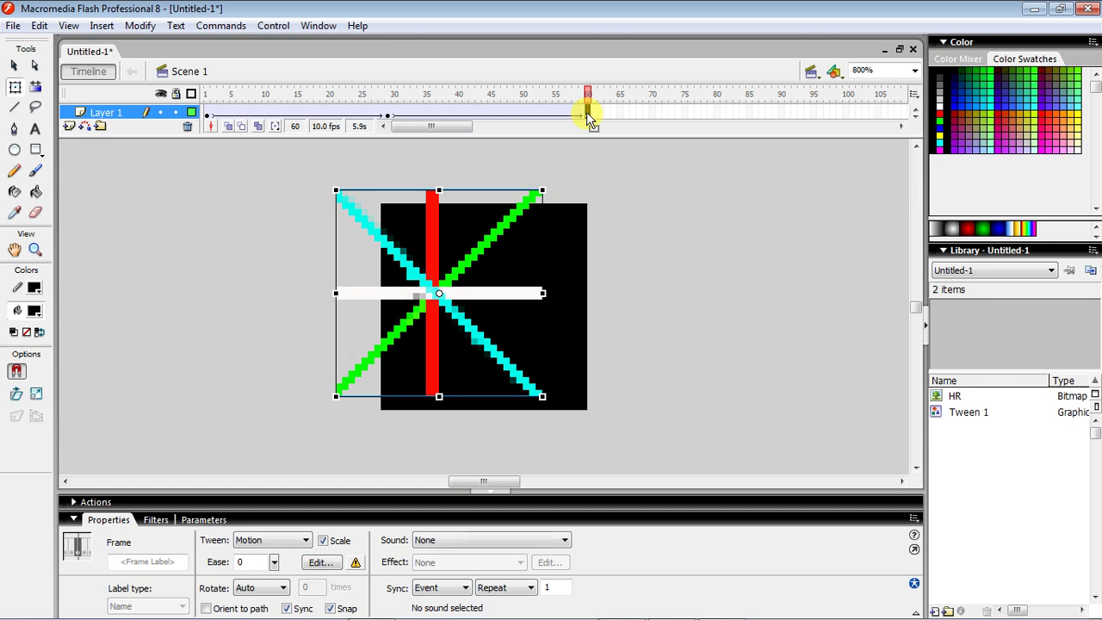
{"action": "left_click", "coordinate": [272, 587]}
{"action": "left_click", "coordinate": [267, 576]}
- Make the second tween from frame 30 rotate counter-clockwise once and scrub to preview
{"action": "left_click", "coordinate": [389, 115]}
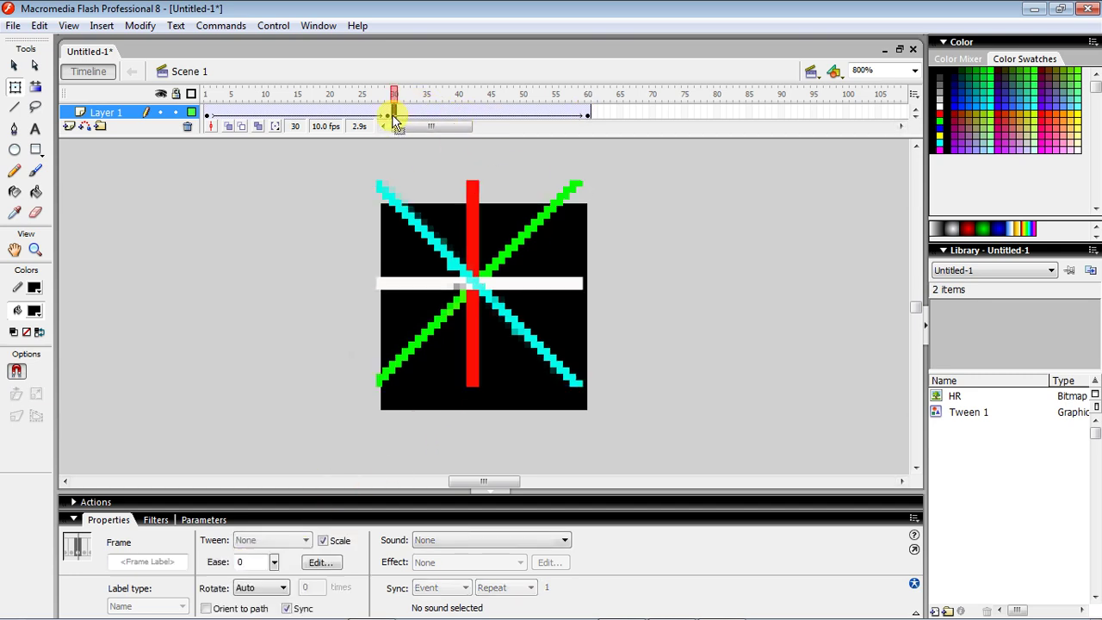
{"action": "left_click", "coordinate": [280, 588]}
{"action": "left_click", "coordinate": [267, 576]}
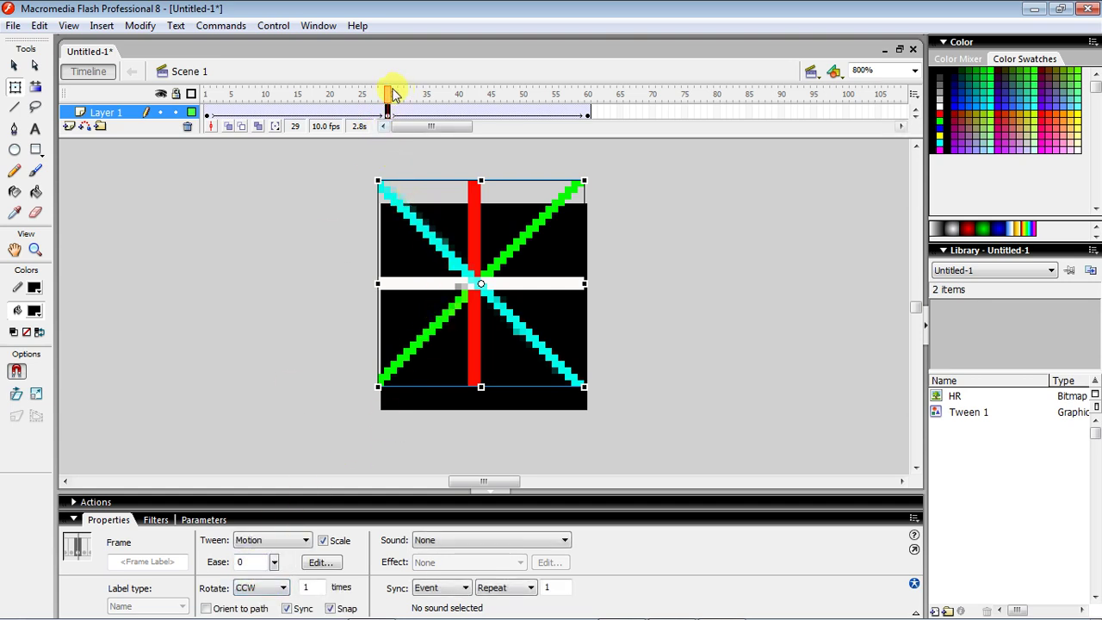
{"action": "left_click_drag", "start_coordinate": [392, 93], "coordinate": [222, 114]}
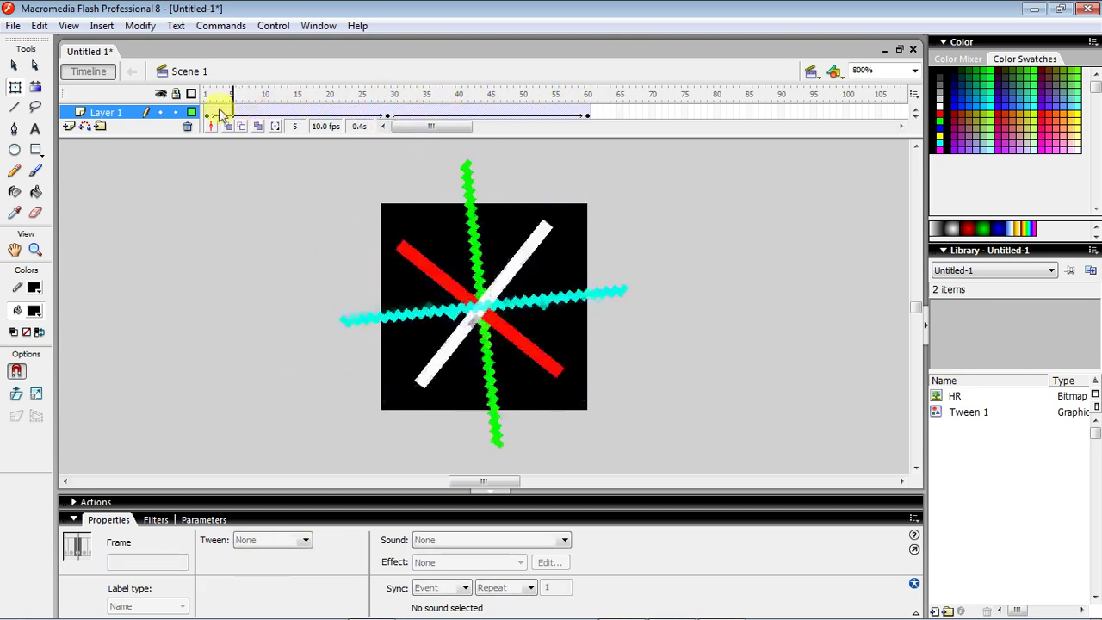
{"action": "left_click_drag", "start_coordinate": [222, 115], "coordinate": [591, 140]}
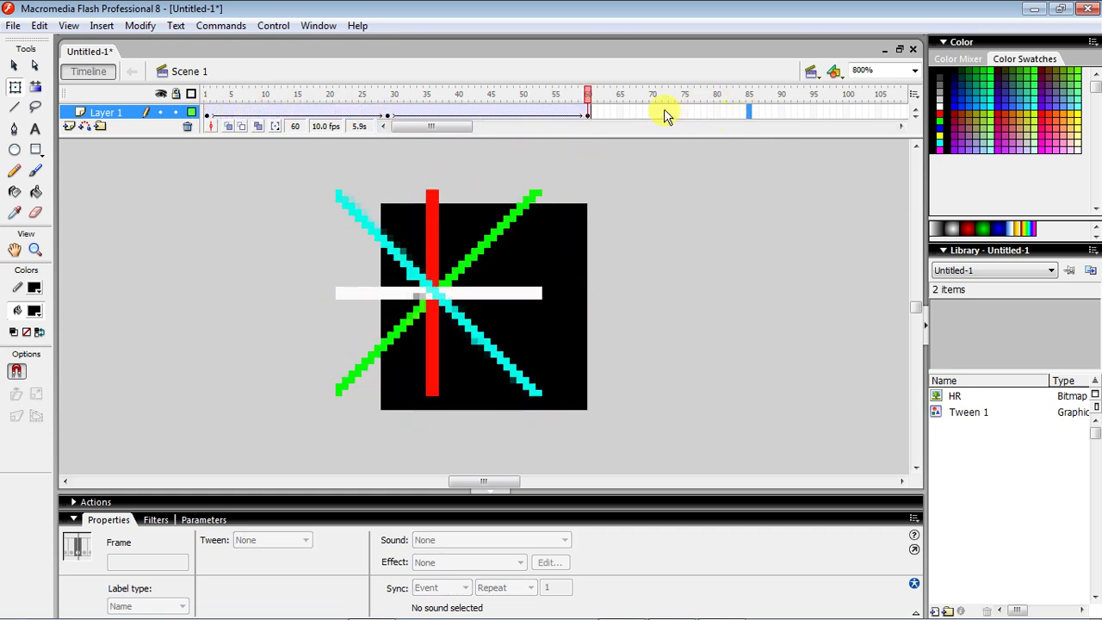
{"action": "left_click", "coordinate": [587, 111]}
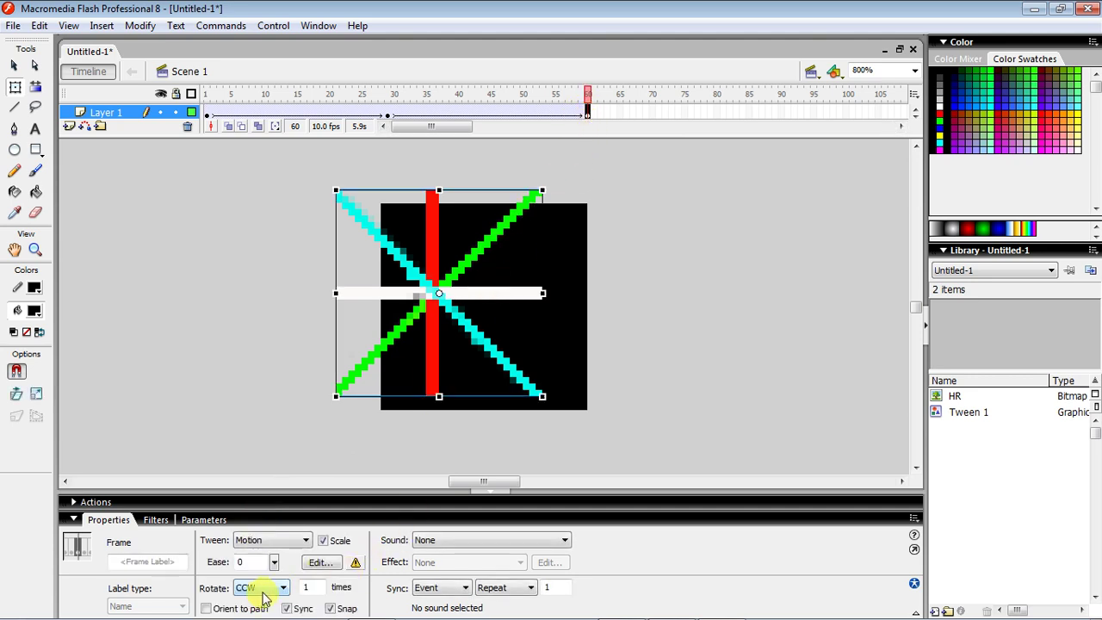
- Extend the timeline to frame 80 and select the crossing-lines graphic
{"action": "right_click", "coordinate": [722, 115]}
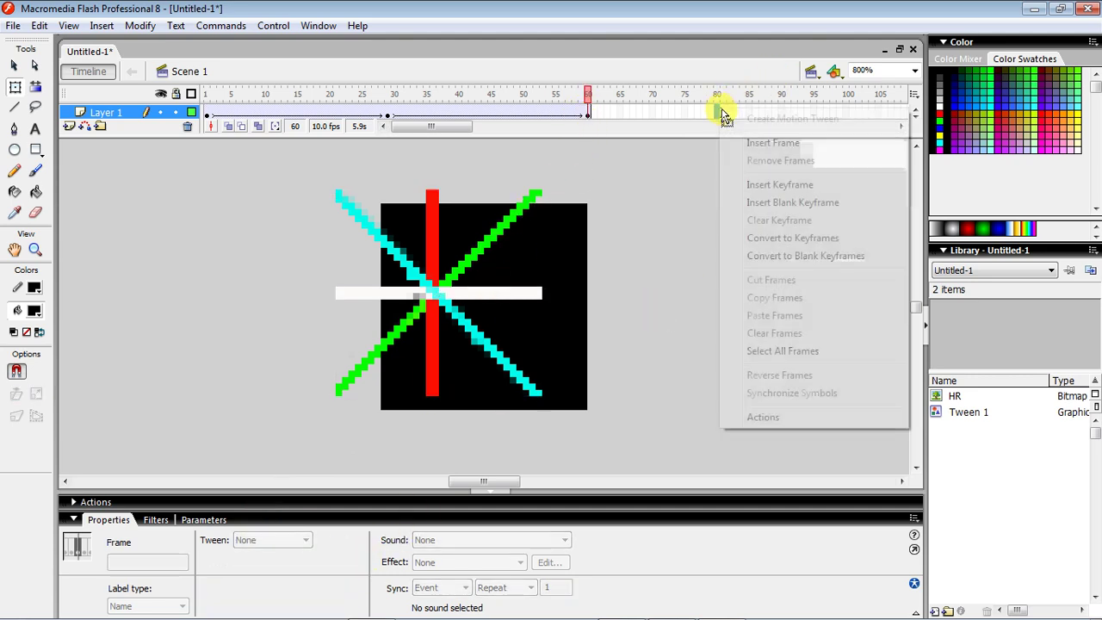
{"action": "left_click", "coordinate": [738, 142]}
{"action": "left_click", "coordinate": [492, 210]}
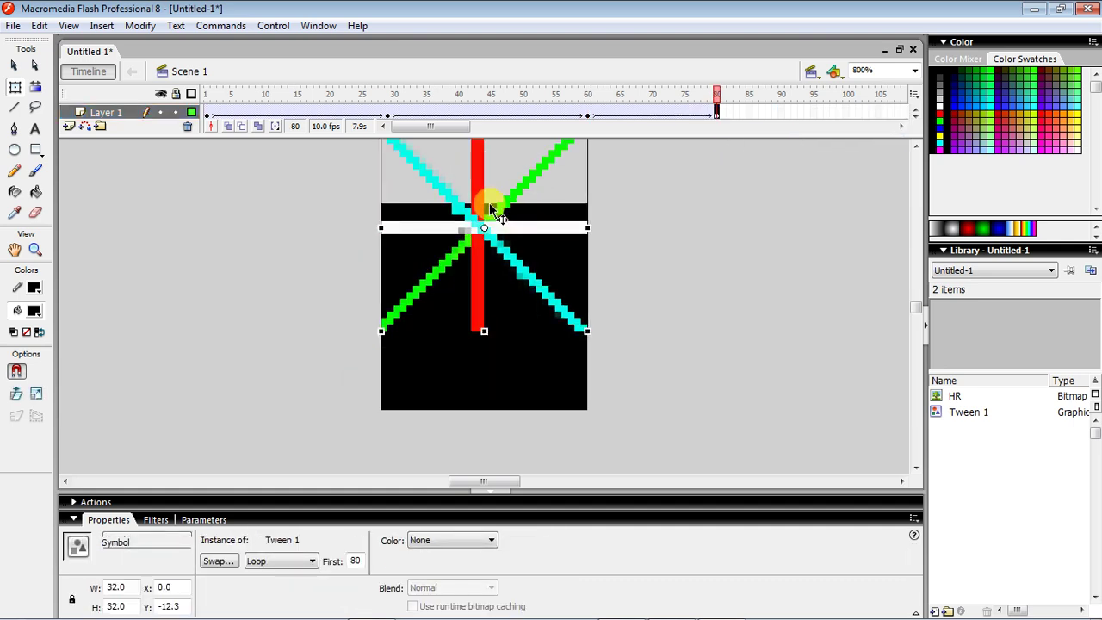
{"action": "mouse_move", "coordinate": [713, 108]}
{"action": "left_mouse_down"}
{"action": "mouse_move", "coordinate": [347, 121]}
{"action": "mouse_move", "coordinate": [715, 120]}
{"action": "left_mouse_up"}
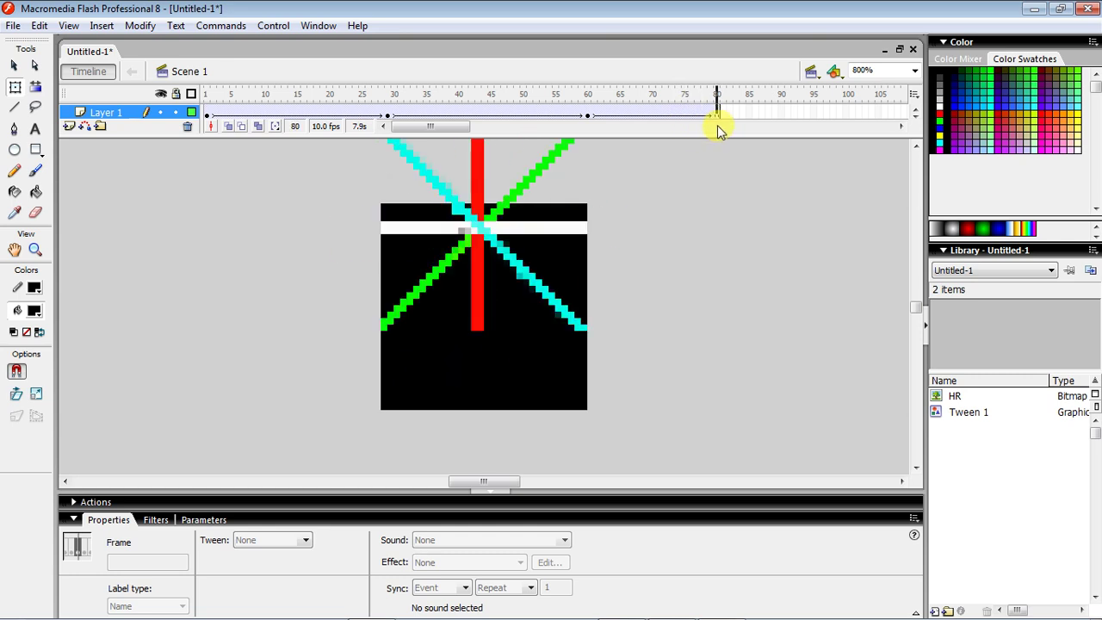
- Set the tween at the frame-80 keyframe to rotate counter-clockwise once
{"action": "left_click", "coordinate": [821, 113]}
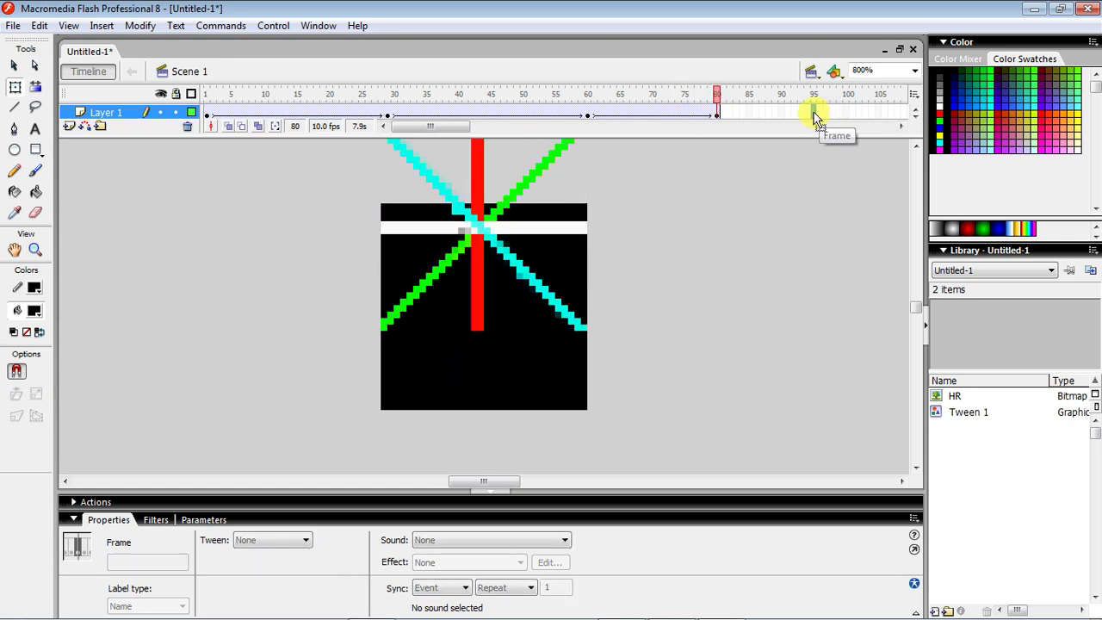
{"action": "right_click", "coordinate": [821, 114]}
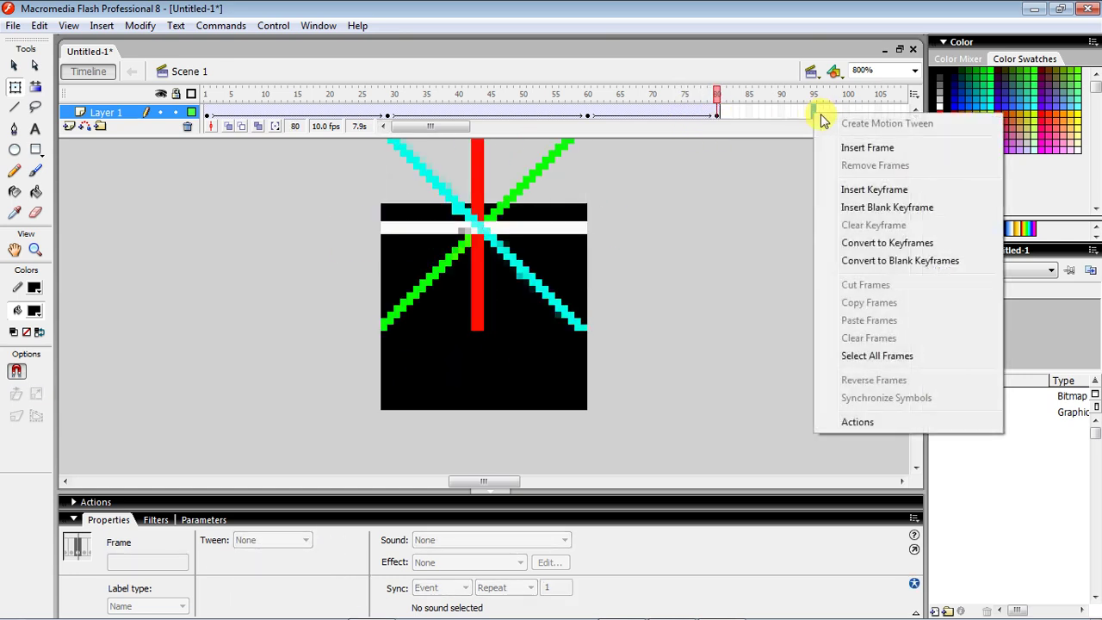
{"action": "left_click", "coordinate": [717, 115]}
{"action": "right_click", "coordinate": [715, 112]}
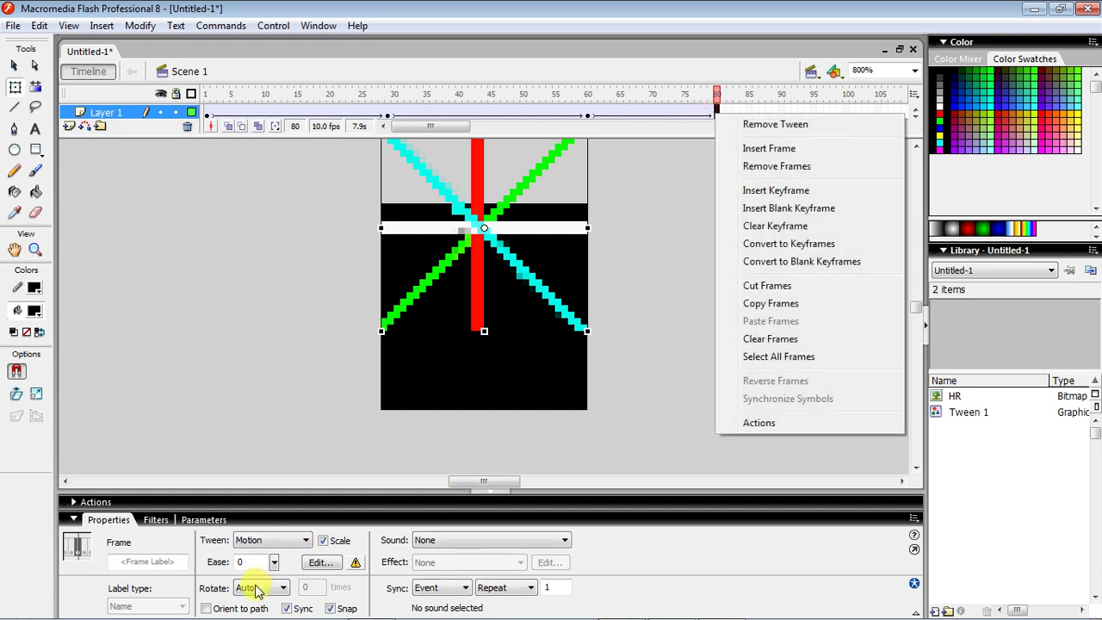
{"action": "left_click", "coordinate": [256, 589]}
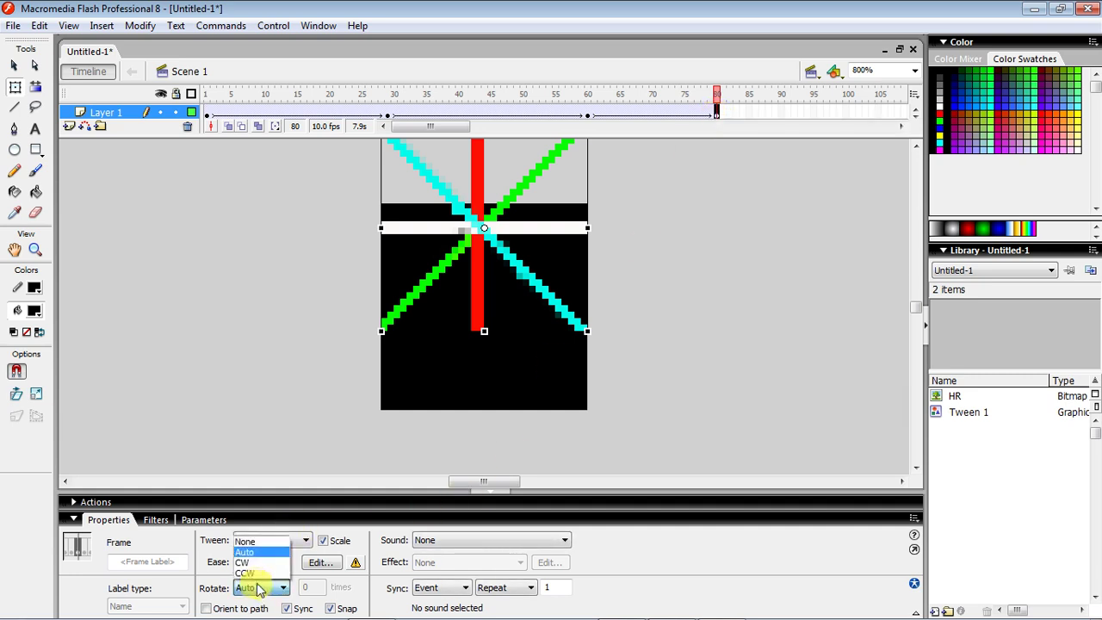
- Extend frames to 95, shift the graphic right, and preview the rotation
{"action": "left_click", "coordinate": [814, 112]}
{"action": "right_click", "coordinate": [818, 116]}
{"action": "left_click", "coordinate": [878, 140]}
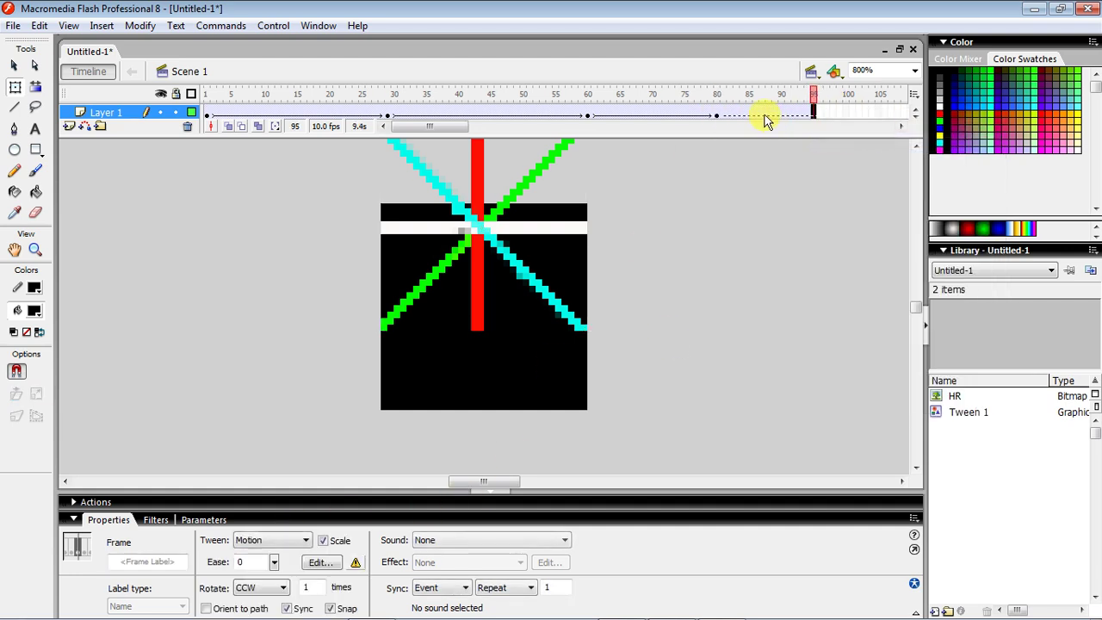
{"action": "left_click_drag", "start_coordinate": [807, 90], "coordinate": [795, 97]}
{"action": "left_click_drag", "start_coordinate": [417, 239], "coordinate": [459, 238]}
{"action": "left_click", "coordinate": [817, 97]}
{"action": "mouse_move", "coordinate": [819, 99]}
{"action": "left_mouse_down"}
{"action": "mouse_move", "coordinate": [215, 146]}
{"action": "mouse_move", "coordinate": [166, 126]}
{"action": "left_mouse_up"}
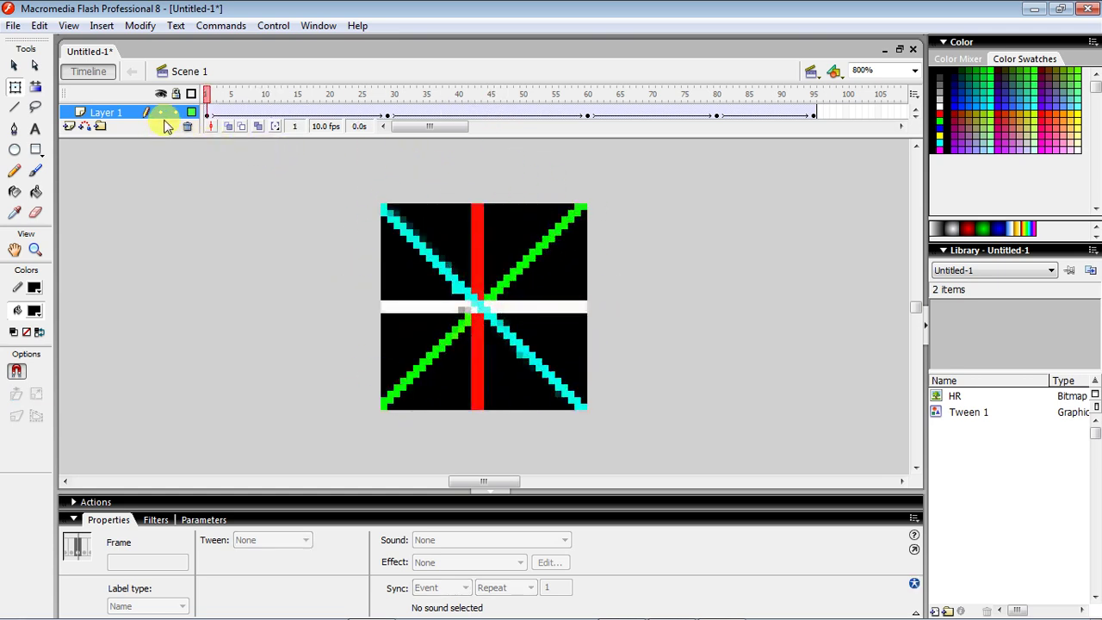
- Export the animation to the Desktop as 32X32.swf with Flash Player 8 settings, then minimise Flash
{"action": "left_click", "coordinate": [14, 26]}
{"action": "mouse_move", "coordinate": [41, 289]}
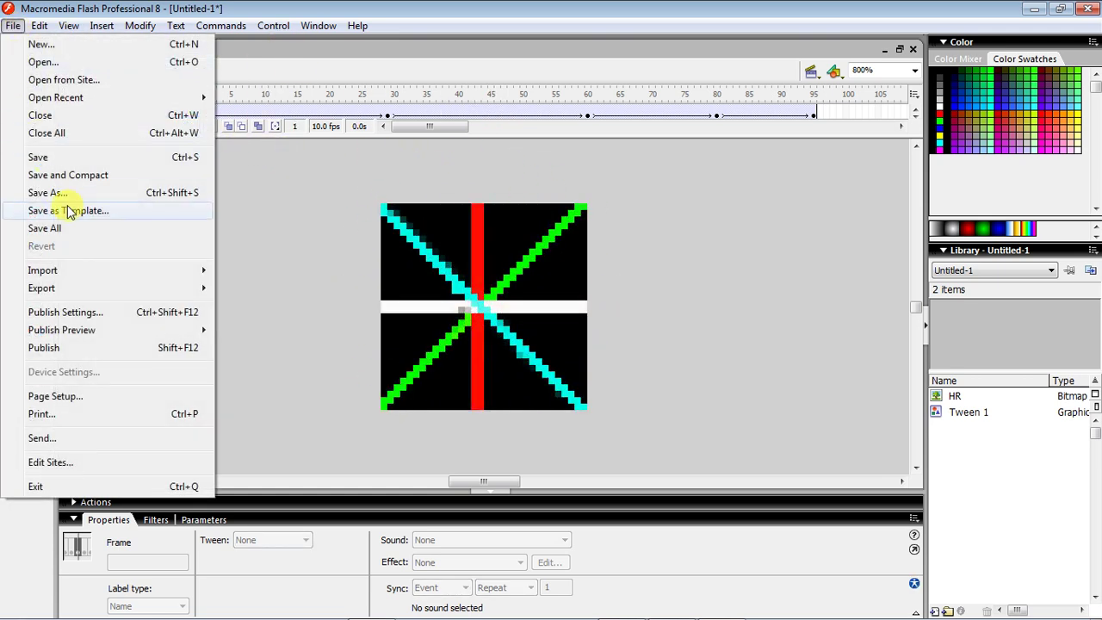
{"action": "left_click", "coordinate": [359, 312]}
{"action": "type", "text": "32X32"}
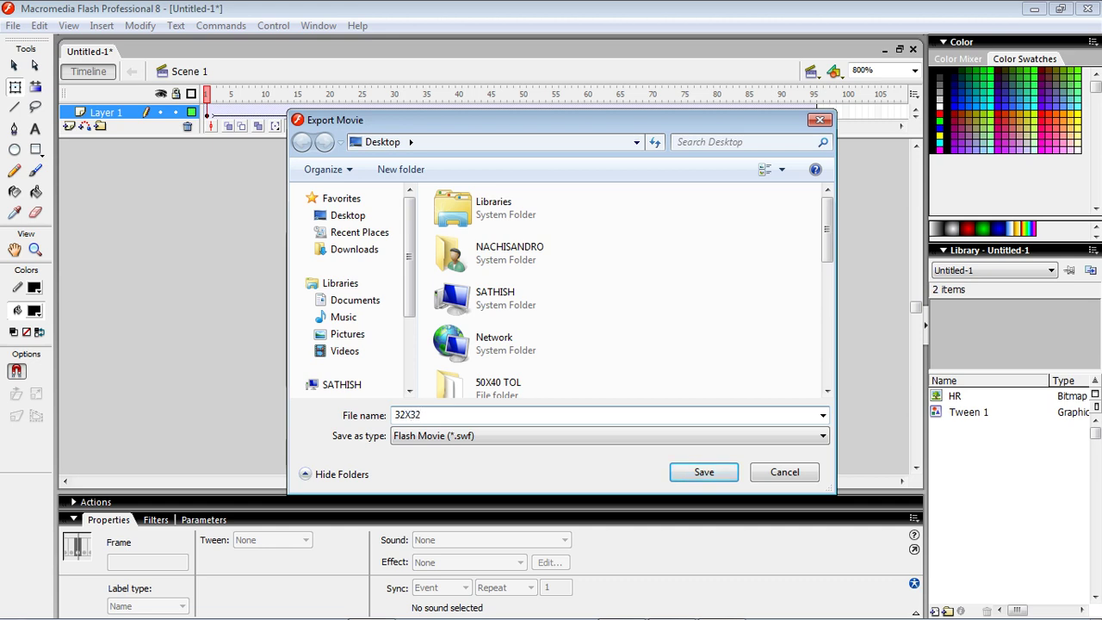
{"action": "left_click", "coordinate": [703, 474]}
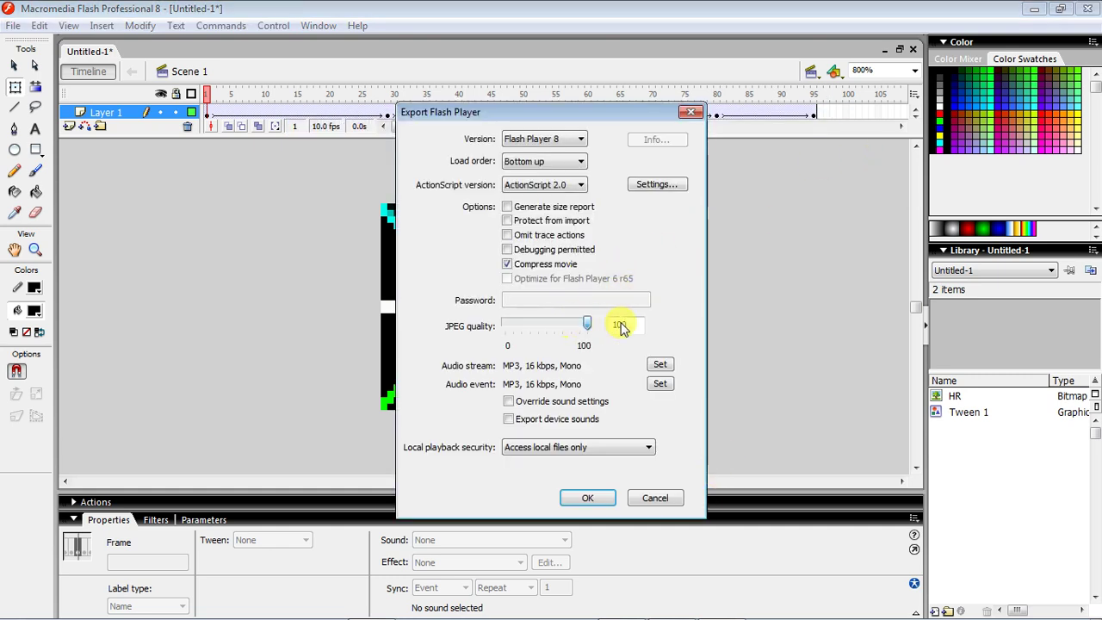
{"action": "left_click", "coordinate": [589, 504]}
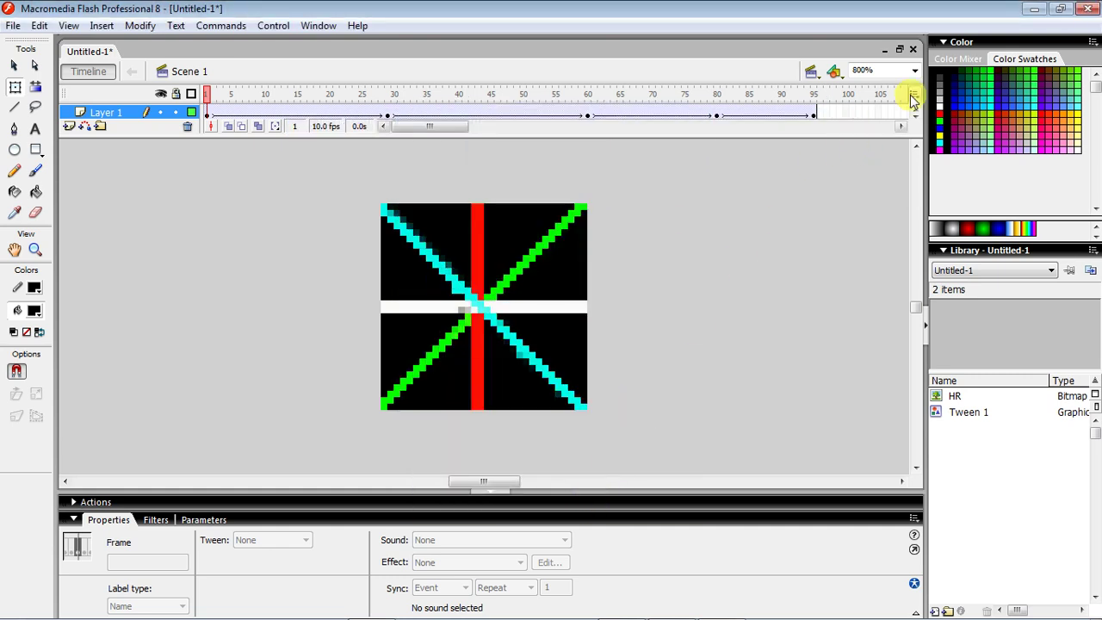
{"action": "left_click", "coordinate": [1036, 15]}
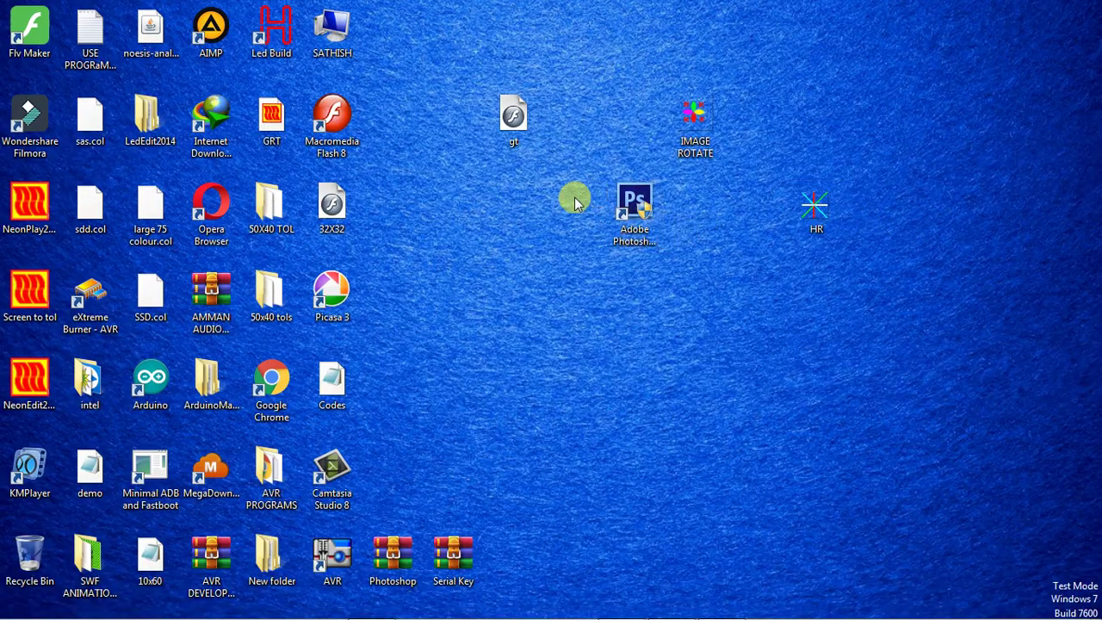
- Move the 32X32 movie icon beside HR on the desktop and switch to LedEdit_T 2014
{"action": "mouse_move", "coordinate": [333, 207]}
{"action": "left_mouse_down"}
{"action": "mouse_move", "coordinate": [708, 244]}
{"action": "mouse_move", "coordinate": [748, 238]}
{"action": "left_mouse_up"}
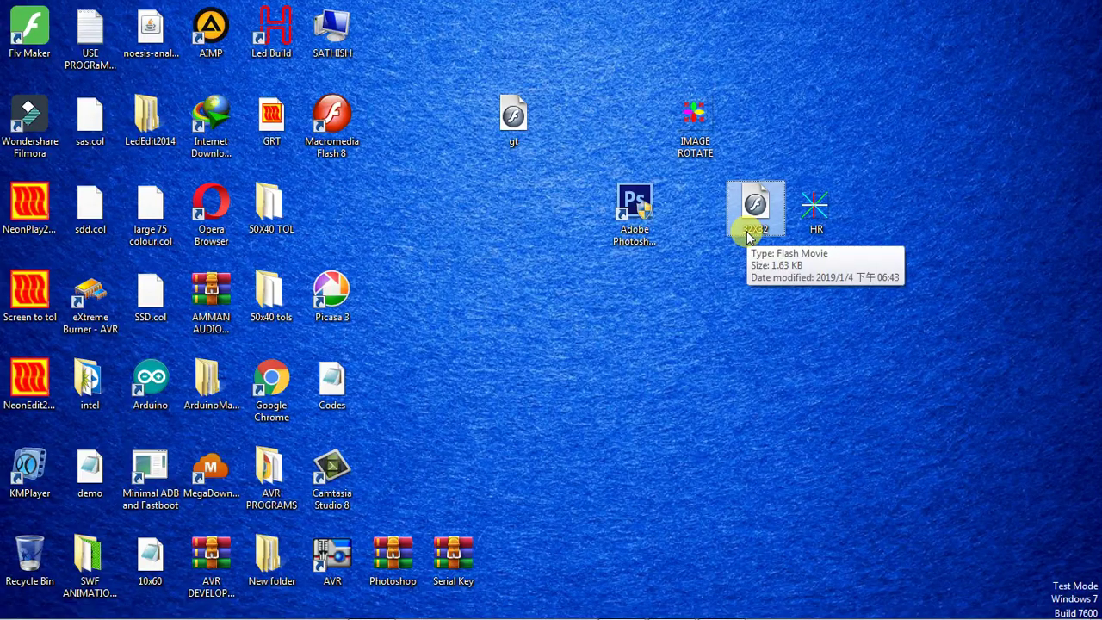
{"action": "left_click", "coordinate": [991, 129]}
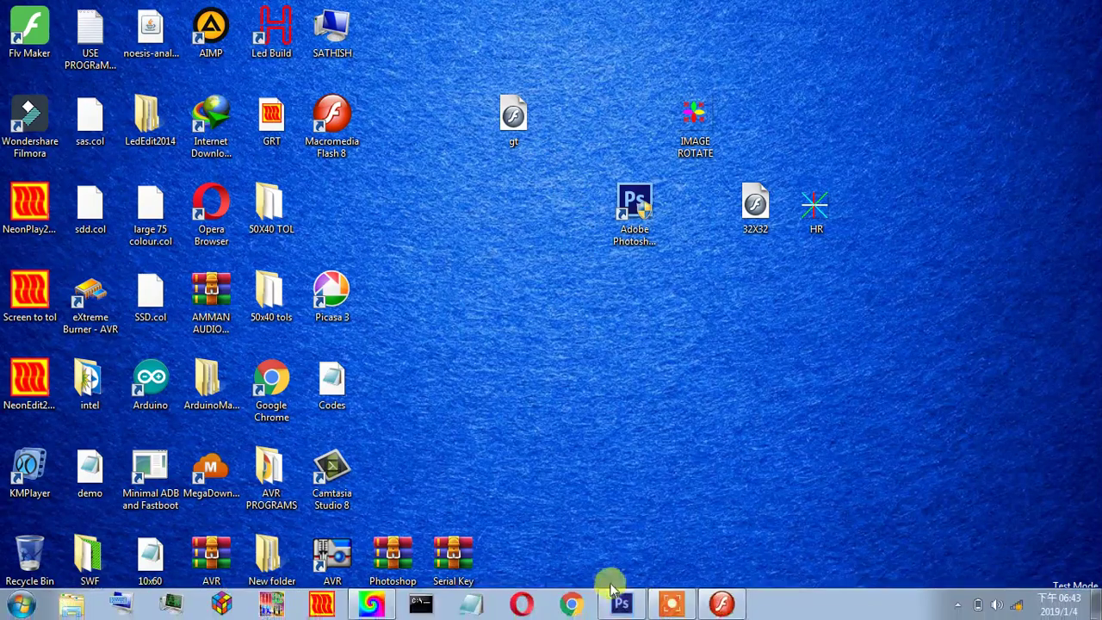
{"action": "left_click", "coordinate": [371, 602]}
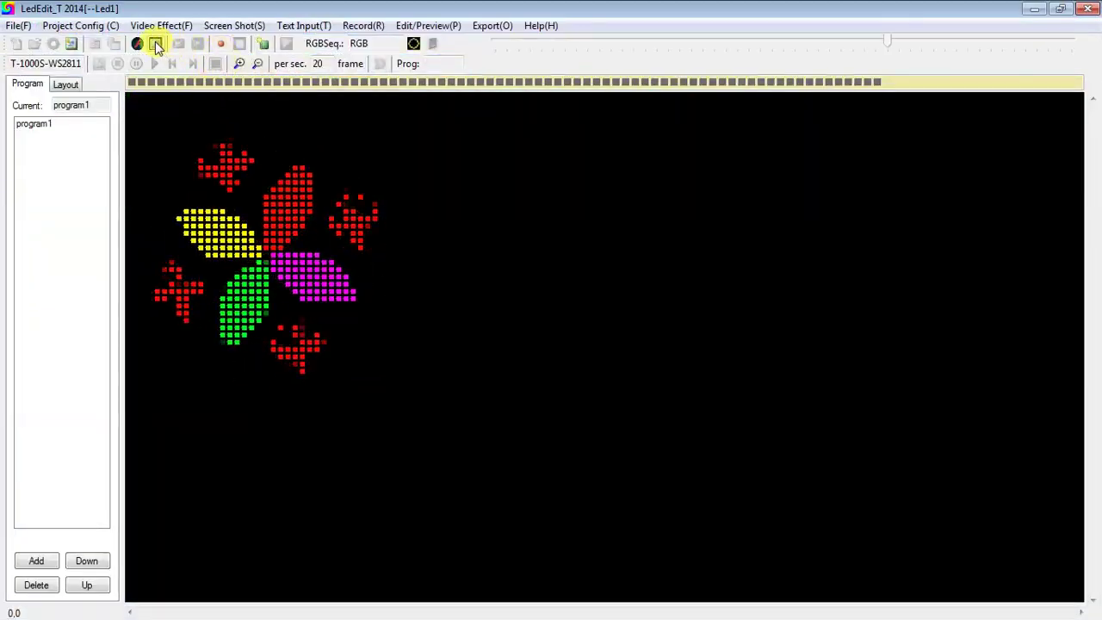
- Stop playback, auto-configure a 32×32 layout of 1024 LEDs, and set 25 frames per second
{"action": "left_click", "coordinate": [156, 44]}
{"action": "left_click", "coordinate": [67, 44]}
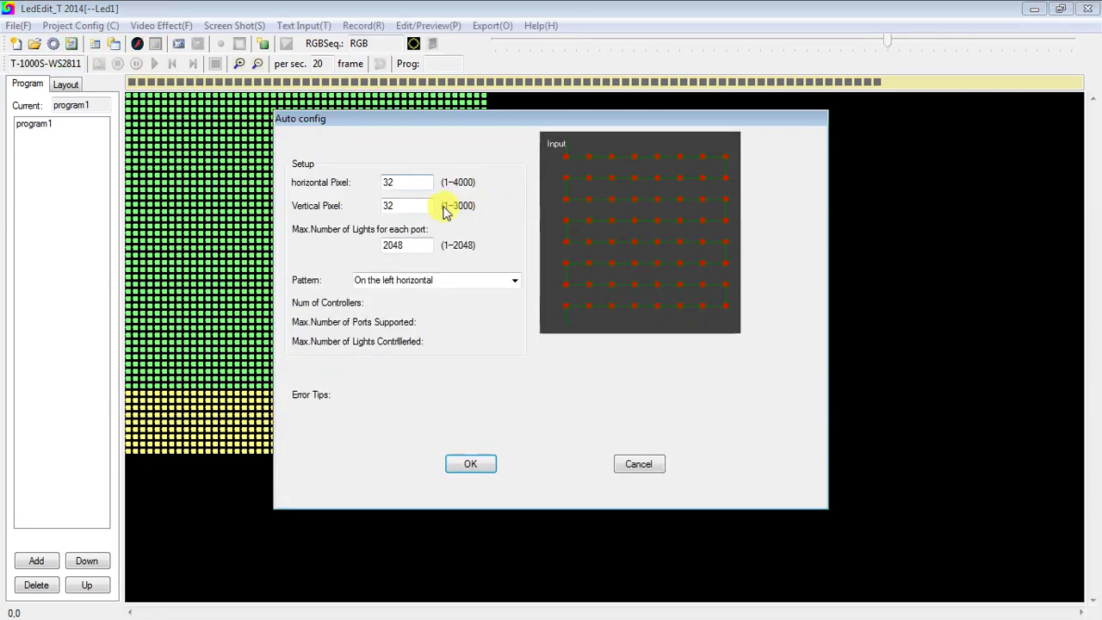
{"action": "left_click", "coordinate": [472, 465]}
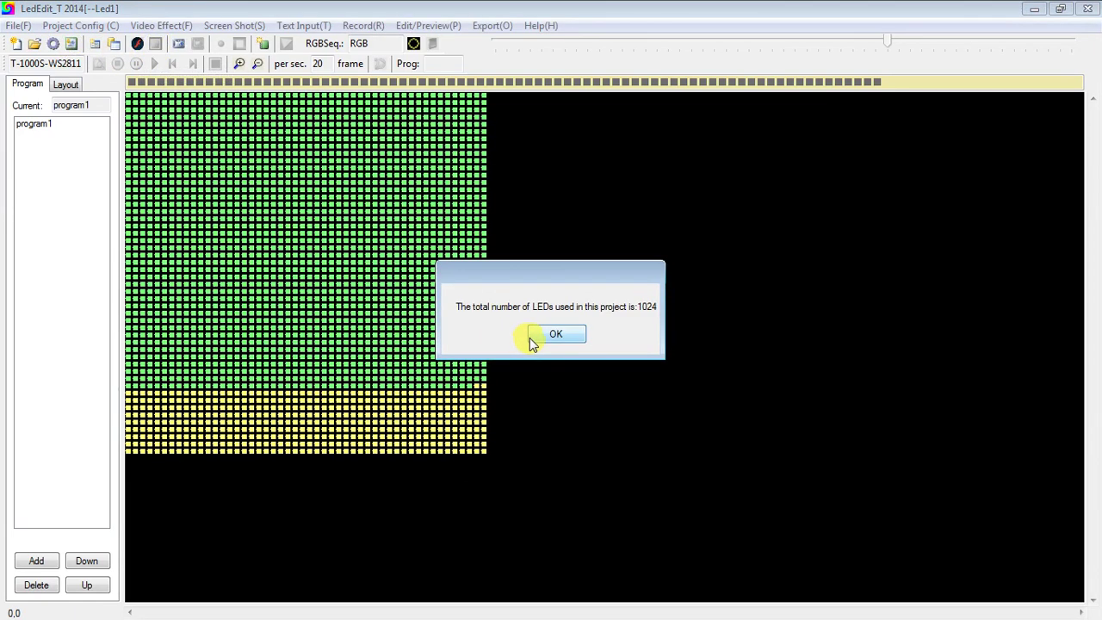
{"action": "left_click", "coordinate": [533, 338]}
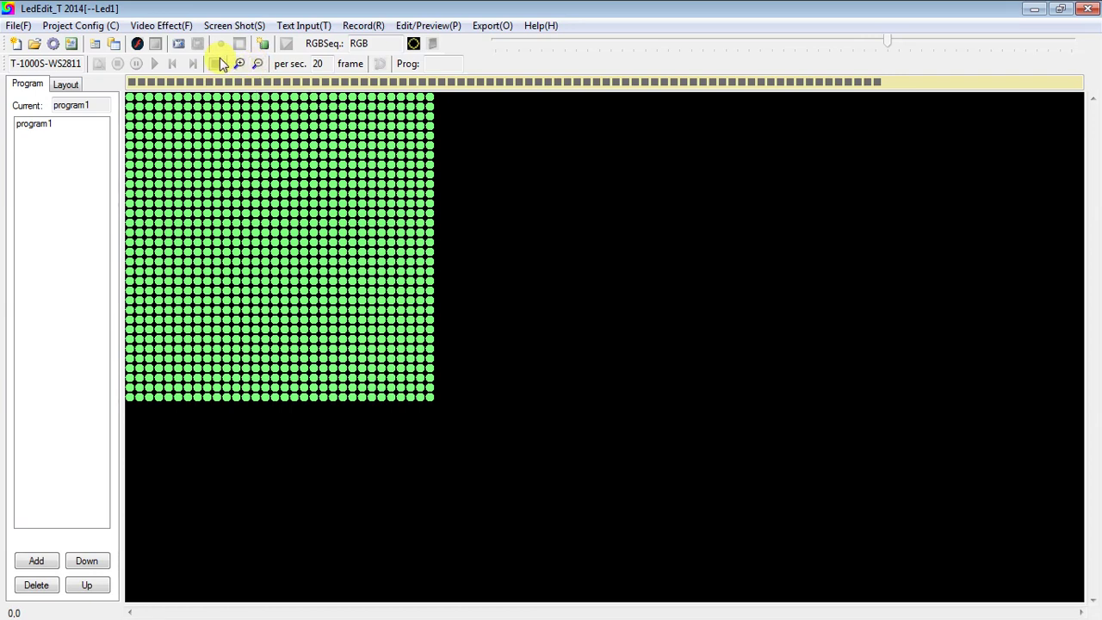
{"action": "left_click", "coordinate": [71, 46]}
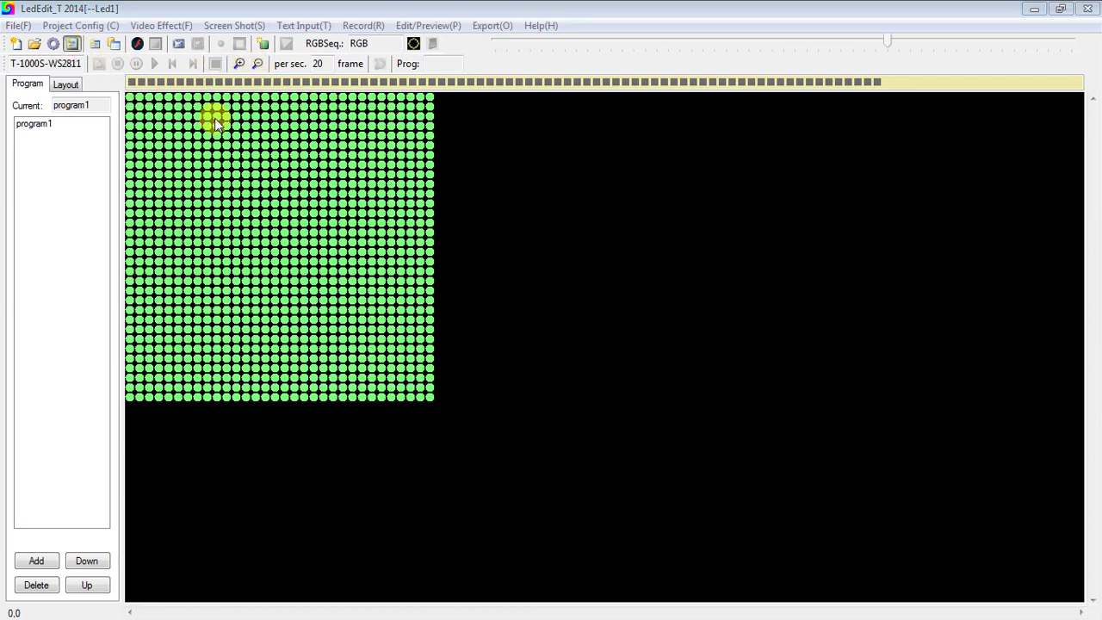
{"action": "left_click", "coordinate": [539, 309]}
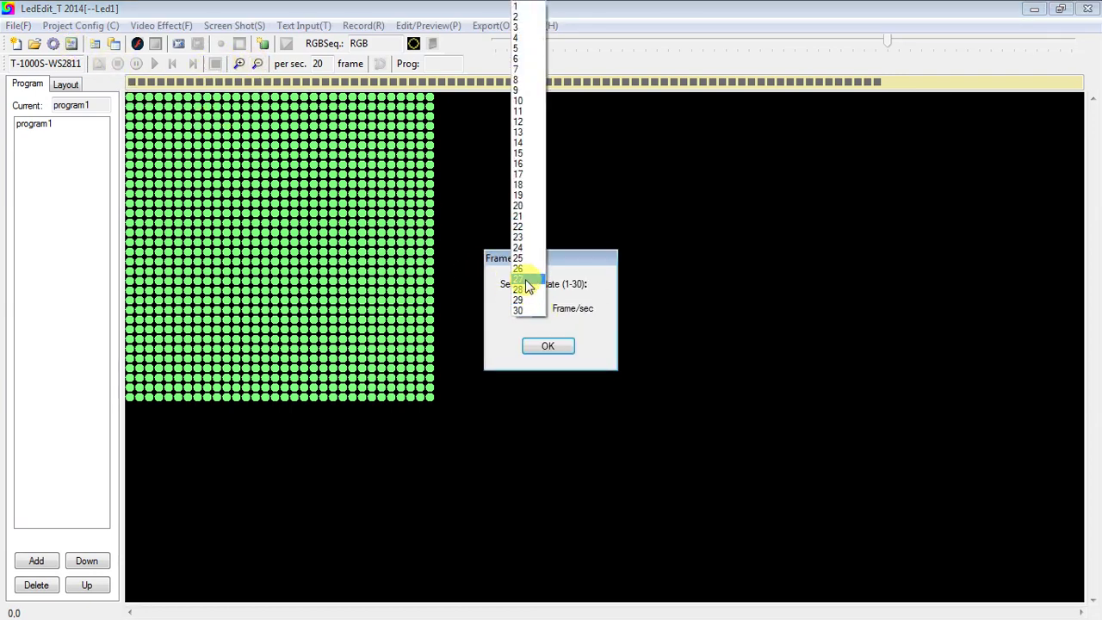
{"action": "left_click", "coordinate": [524, 258]}
{"action": "left_click", "coordinate": [549, 349]}
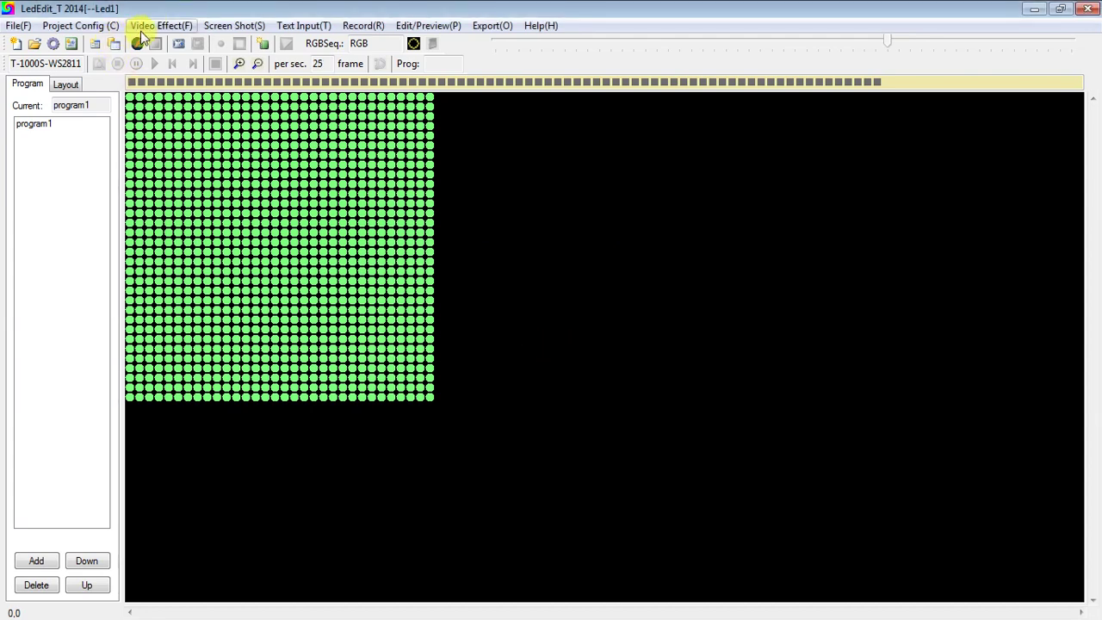
- Load the 32X32.swf animation from the Desktop as a Video Effect
{"action": "left_click", "coordinate": [161, 25]}
{"action": "left_click", "coordinate": [207, 65]}
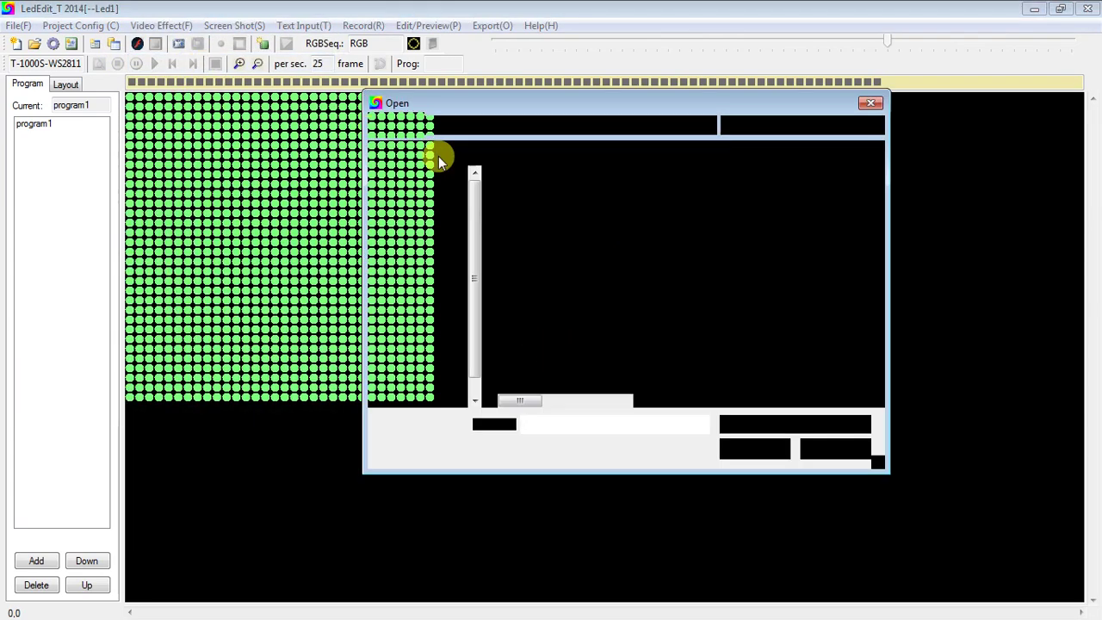
{"action": "left_click", "coordinate": [427, 199]}
{"action": "left_click_drag", "start_coordinate": [644, 215], "coordinate": [635, 382]}
{"action": "double_click", "coordinate": [589, 327]}
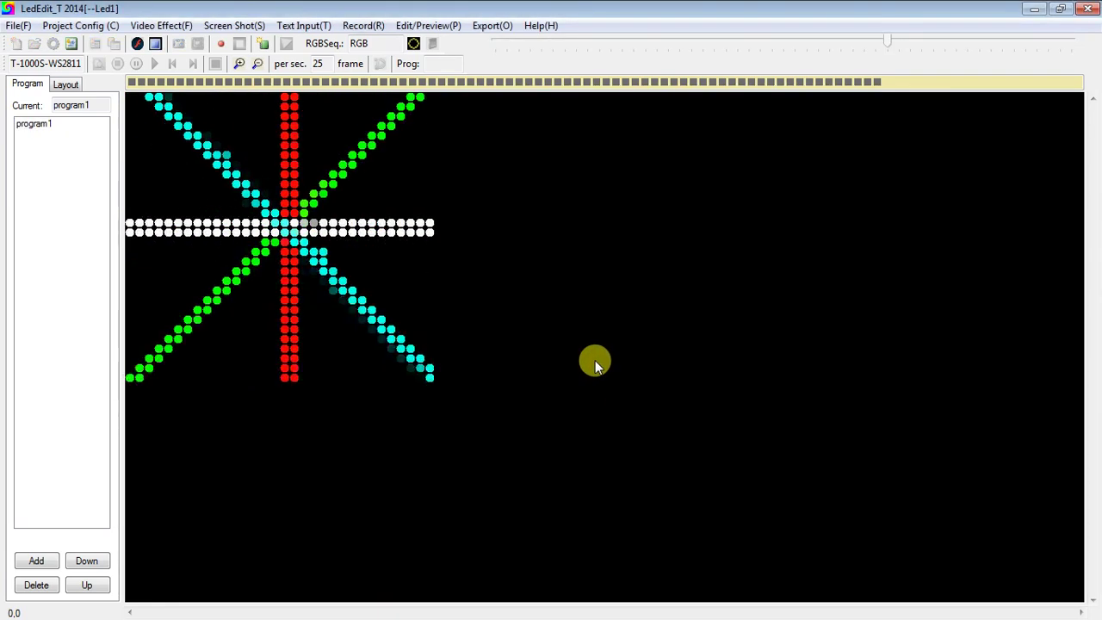